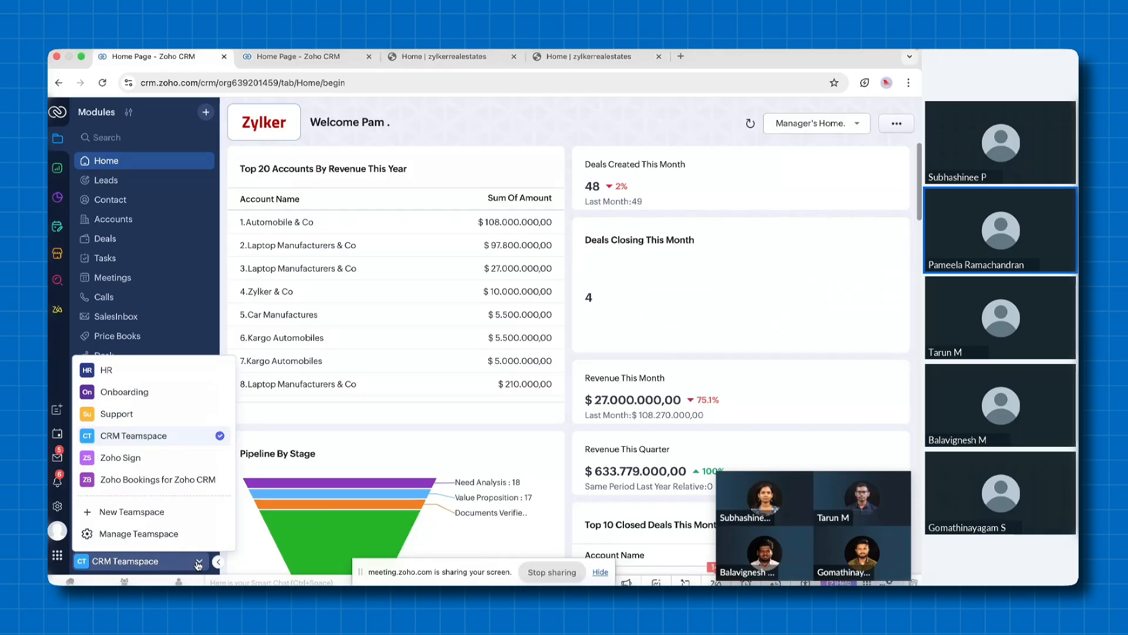
mouse_move(214, 395)
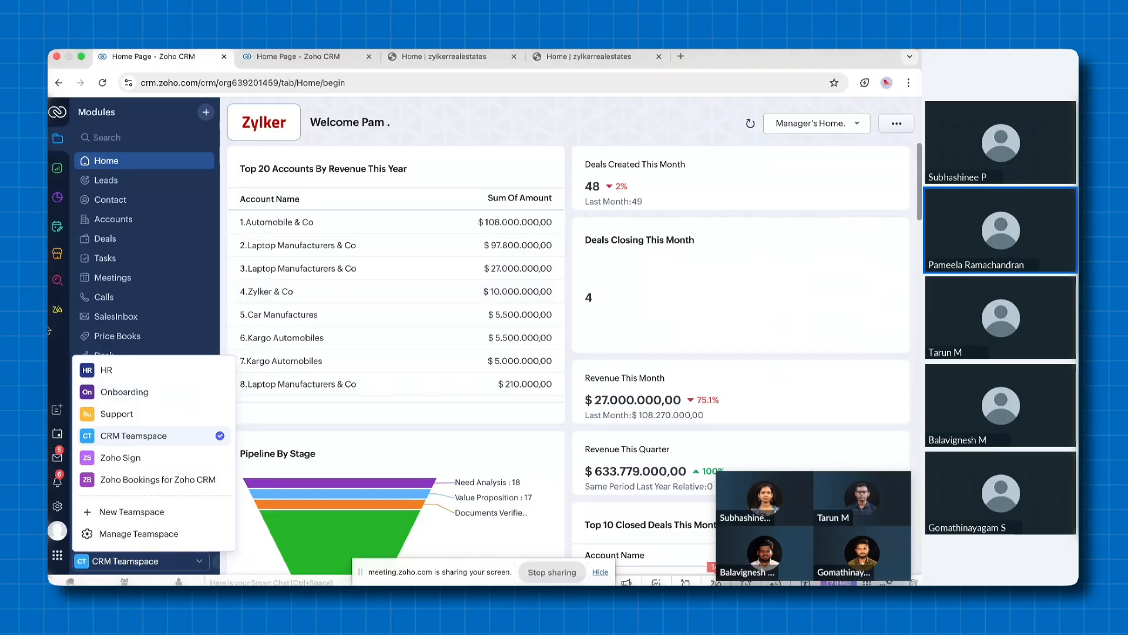
left_click(53, 346)
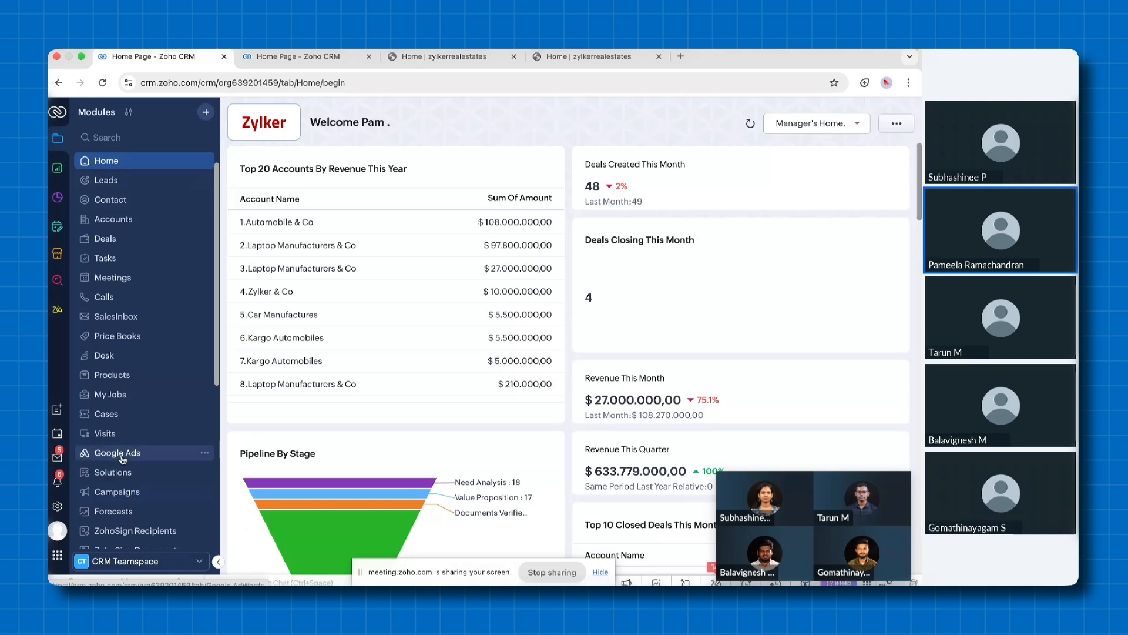
left_click(194, 561)
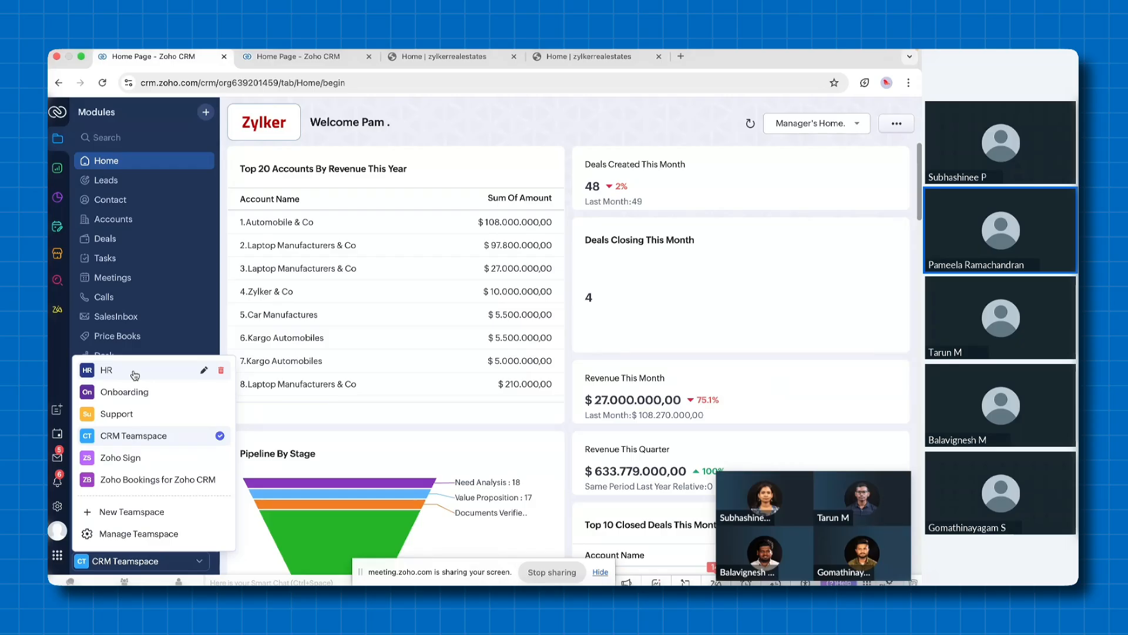
left_click(181, 519)
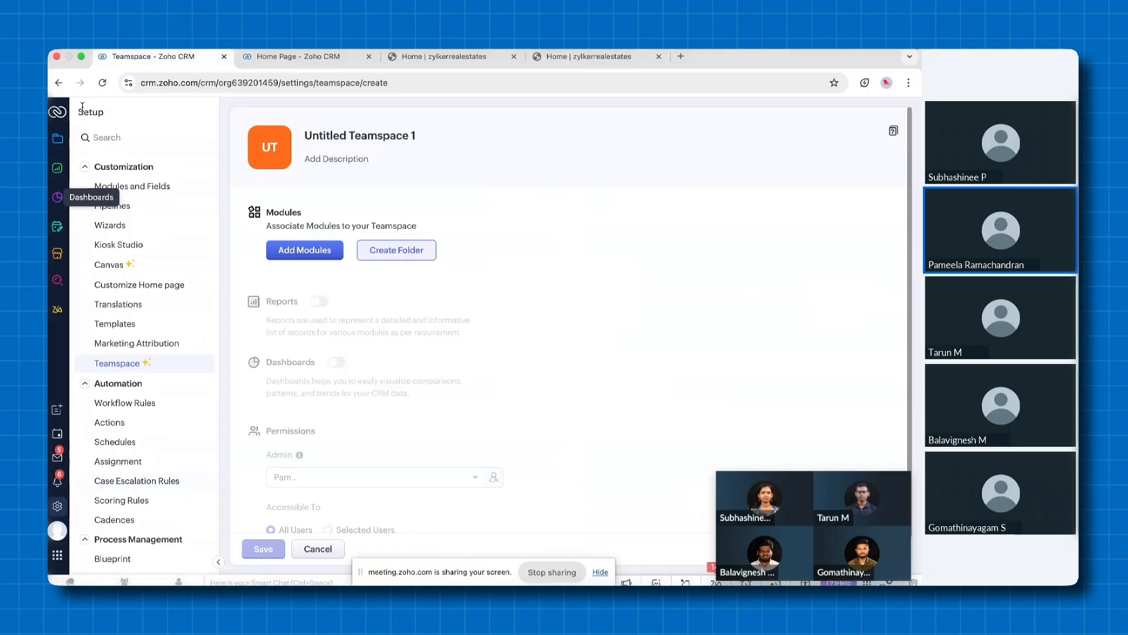
left_click(57, 139)
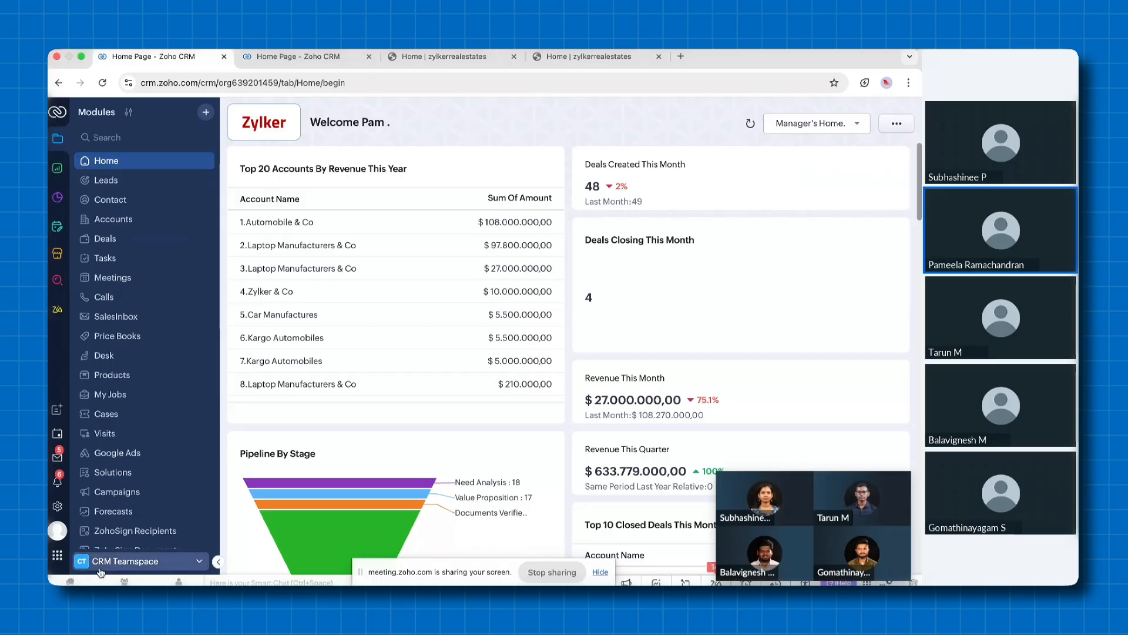
Start a new teamspace and name it Sales
left_click(199, 564)
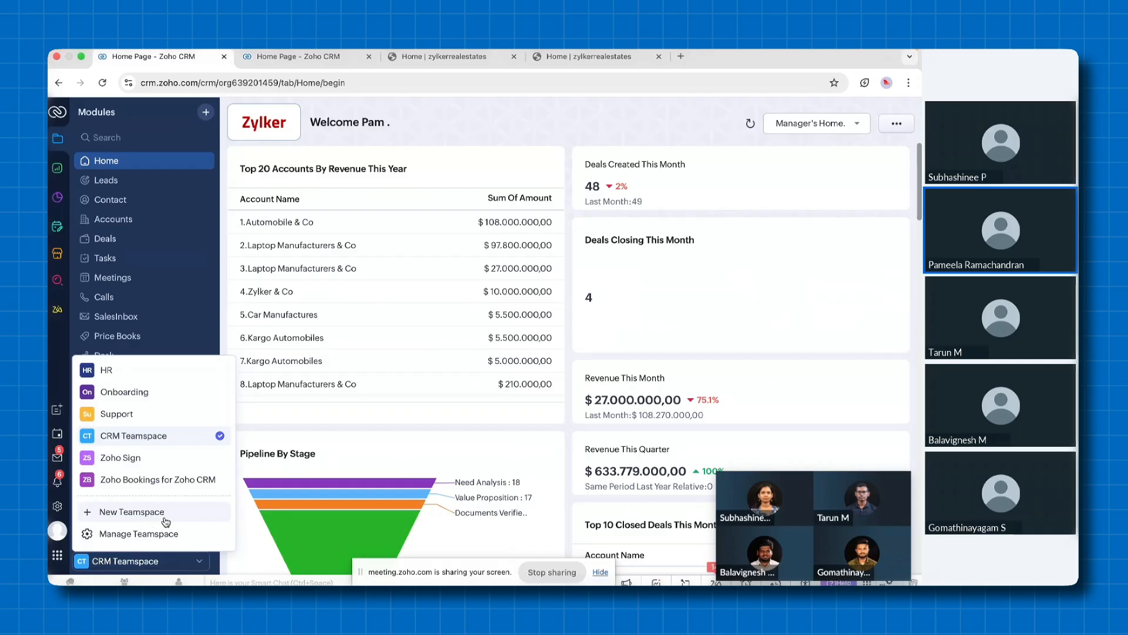
left_click(137, 519)
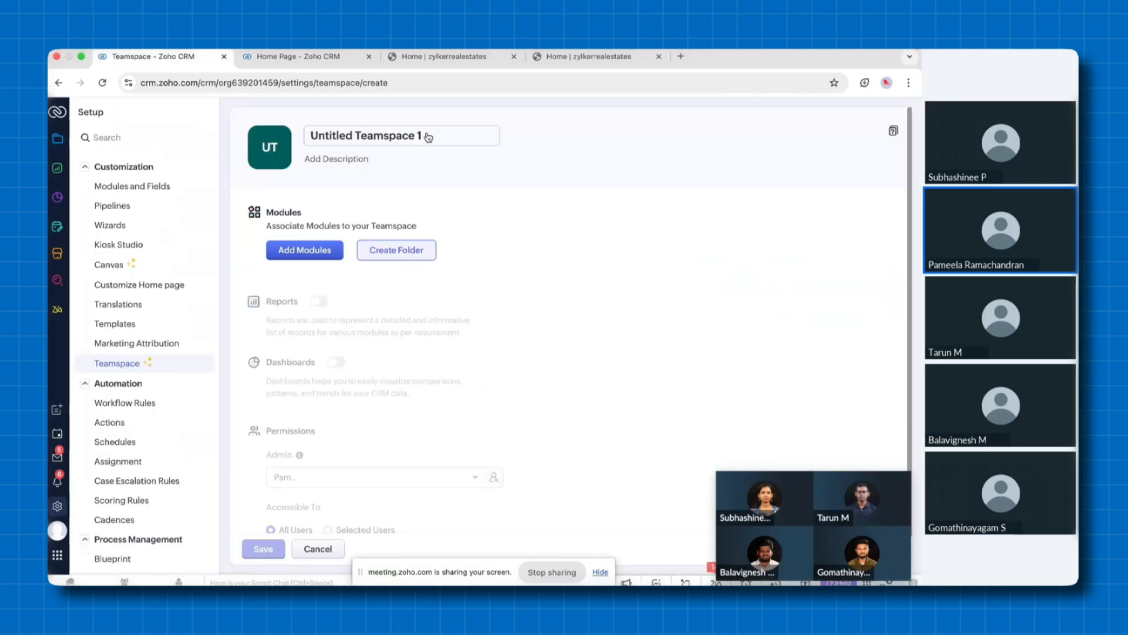
left_click(430, 136)
type("Sales")
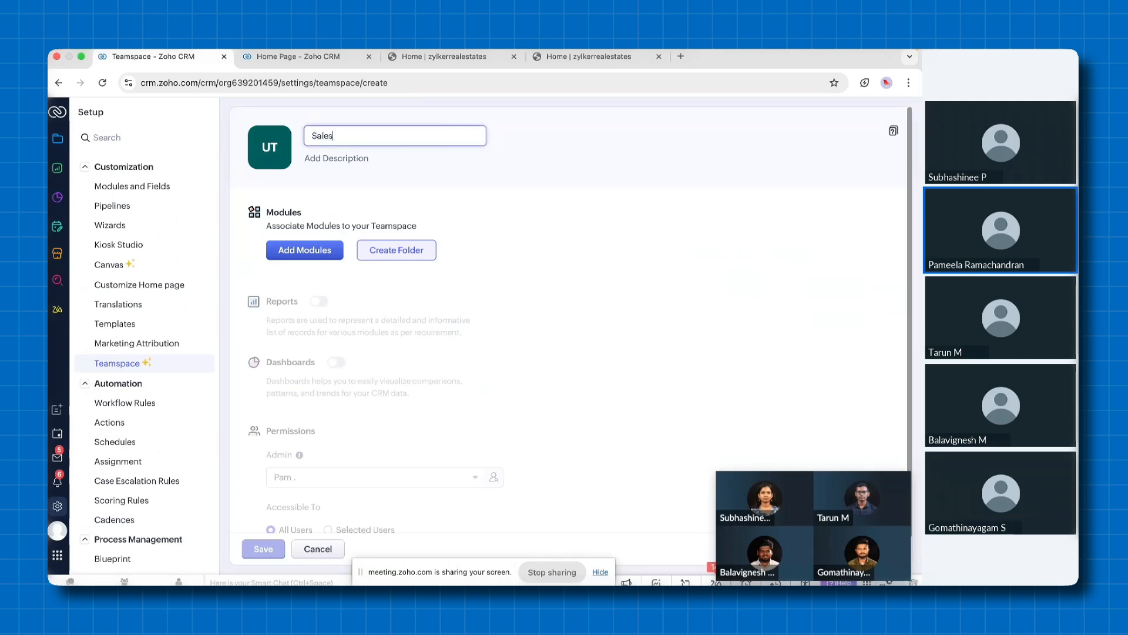
left_click(464, 196)
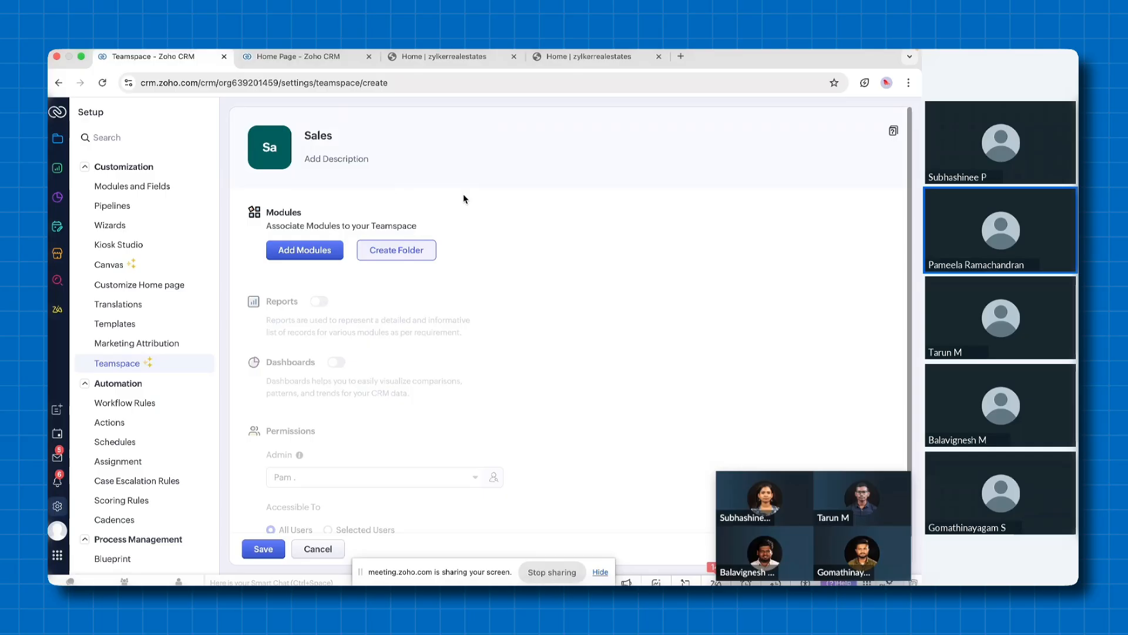
Add the Leads, Contact, Accounts and Deals modules to the Sales teamspace and save it
left_click(305, 250)
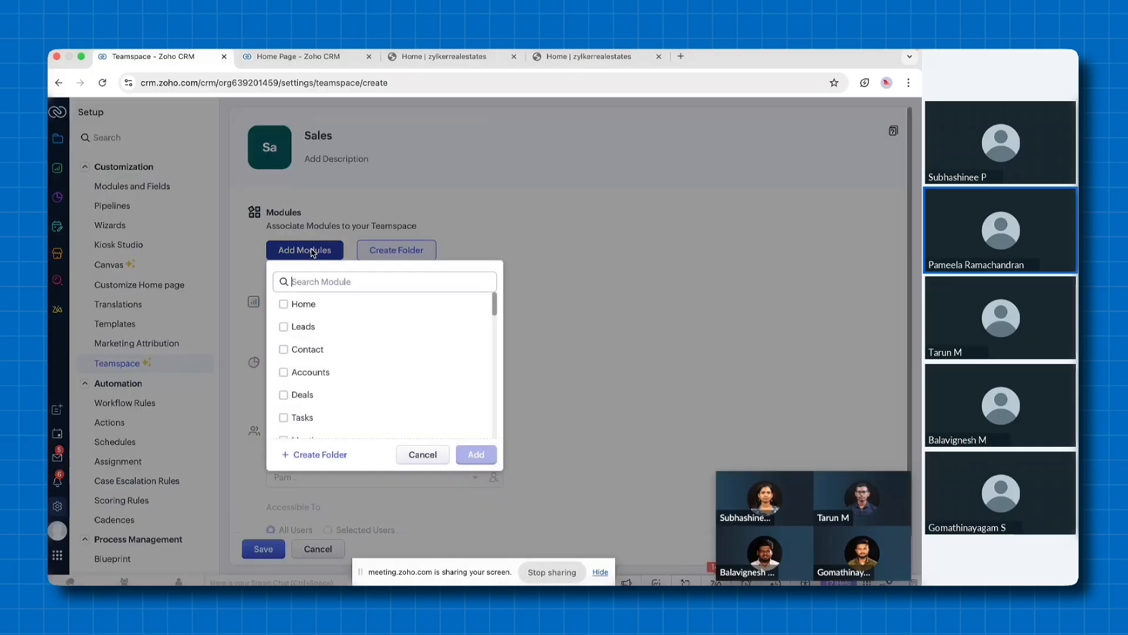
left_click(283, 326)
left_click(283, 349)
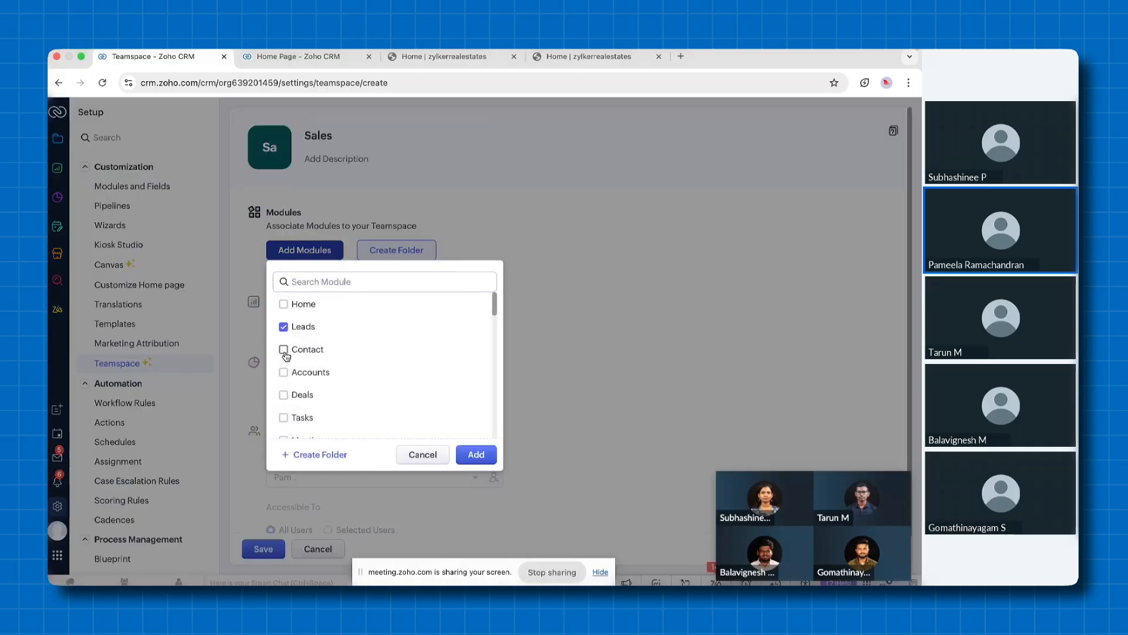
left_click(283, 373)
left_click(478, 458)
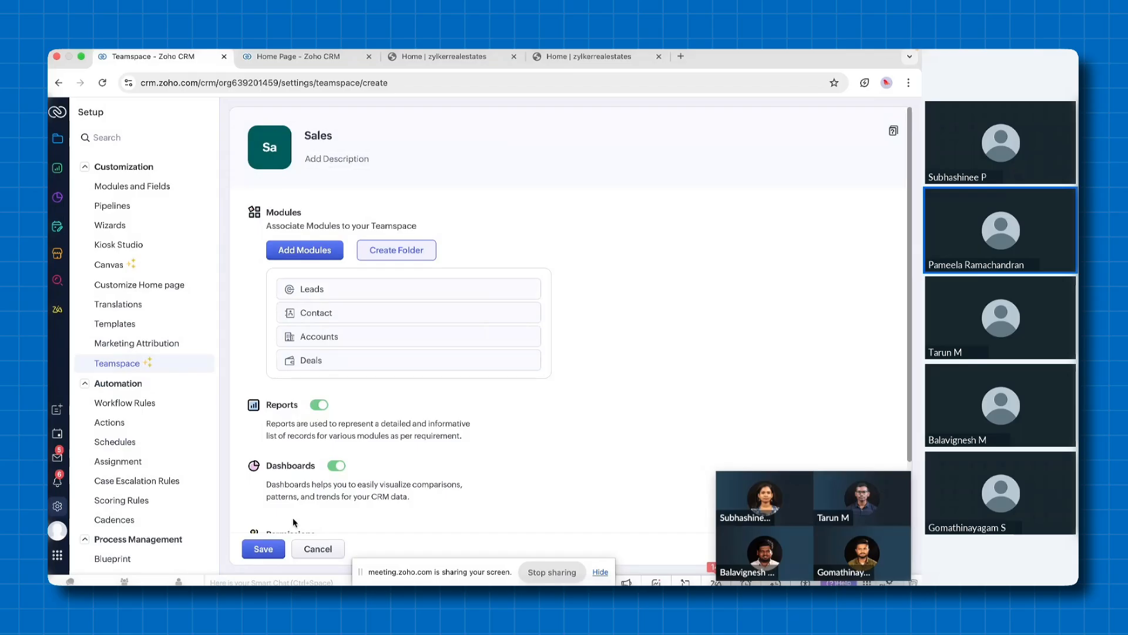
left_click(263, 549)
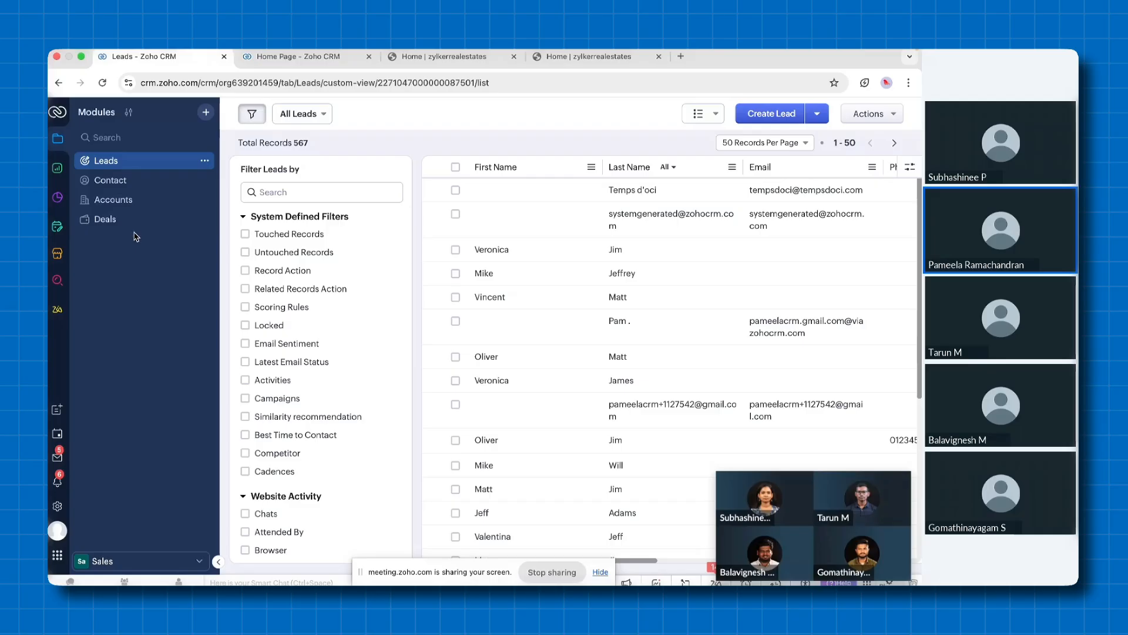
Start another new teamspace and name it Vendor Management
left_click(199, 562)
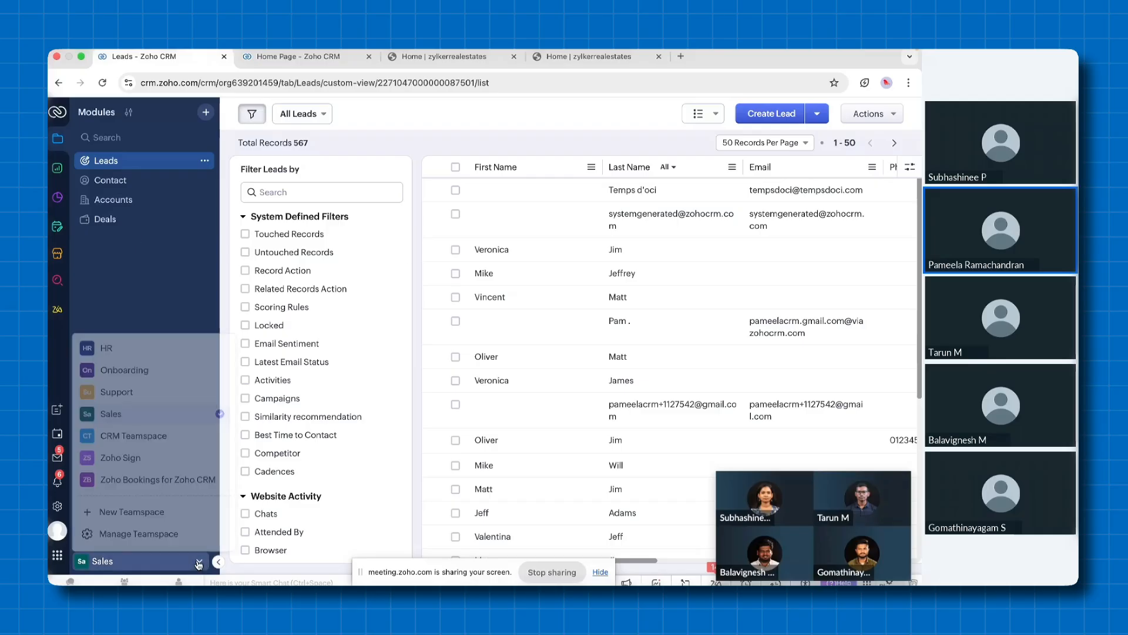
left_click(139, 515)
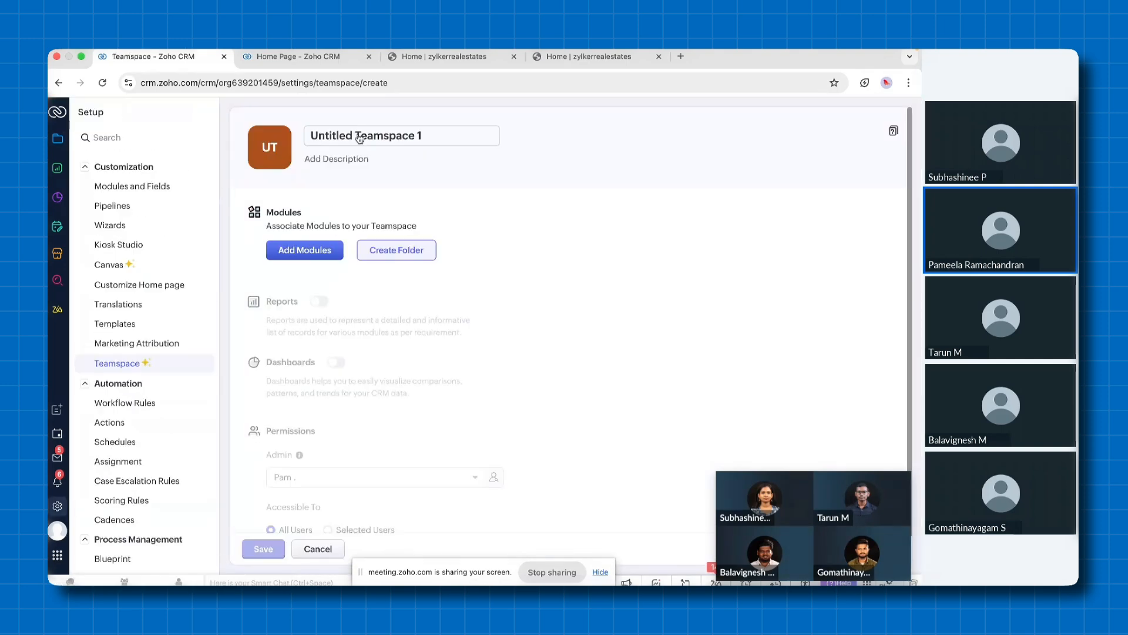
type("Vendor")
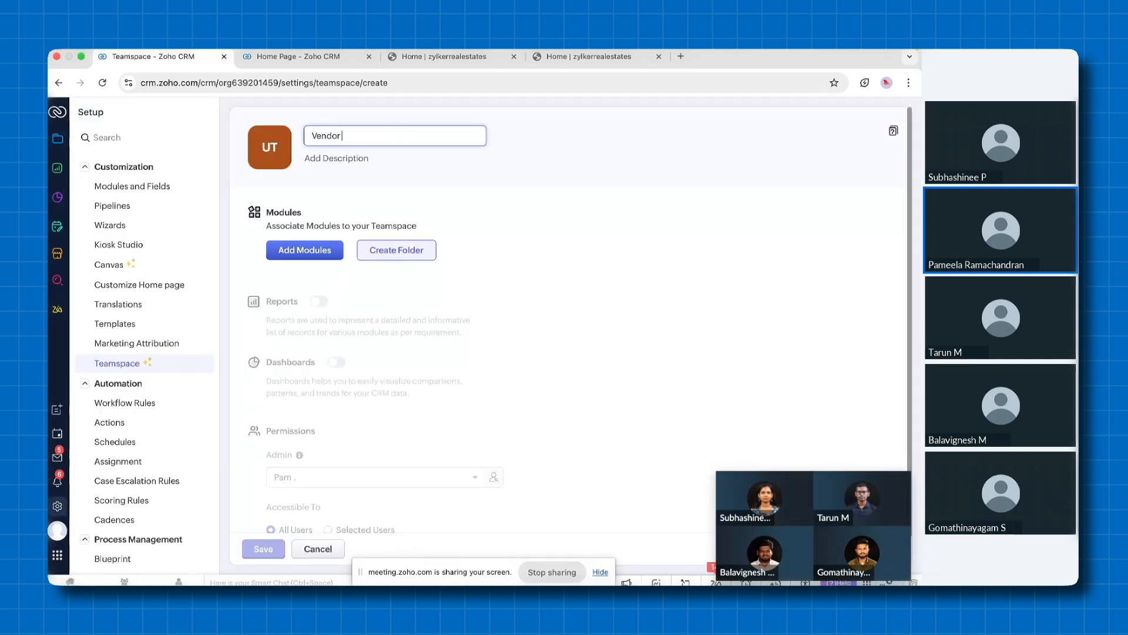
type(" Management")
Find the Bankers module, add it to the Vendor Management teamspace and save the teamspace
left_click(299, 252)
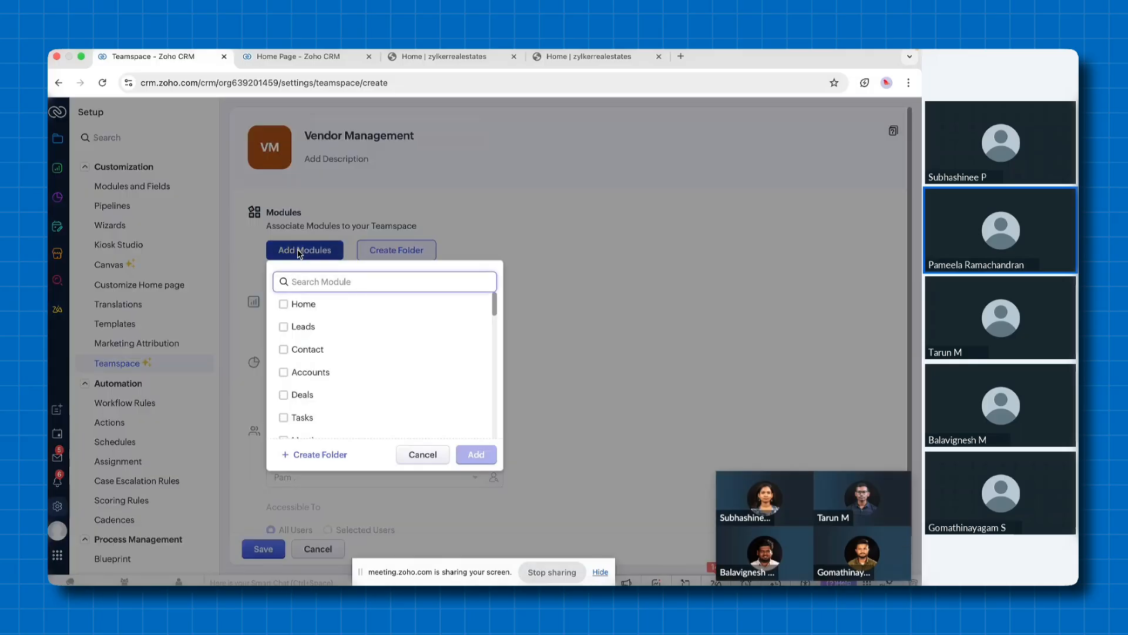
type("banker")
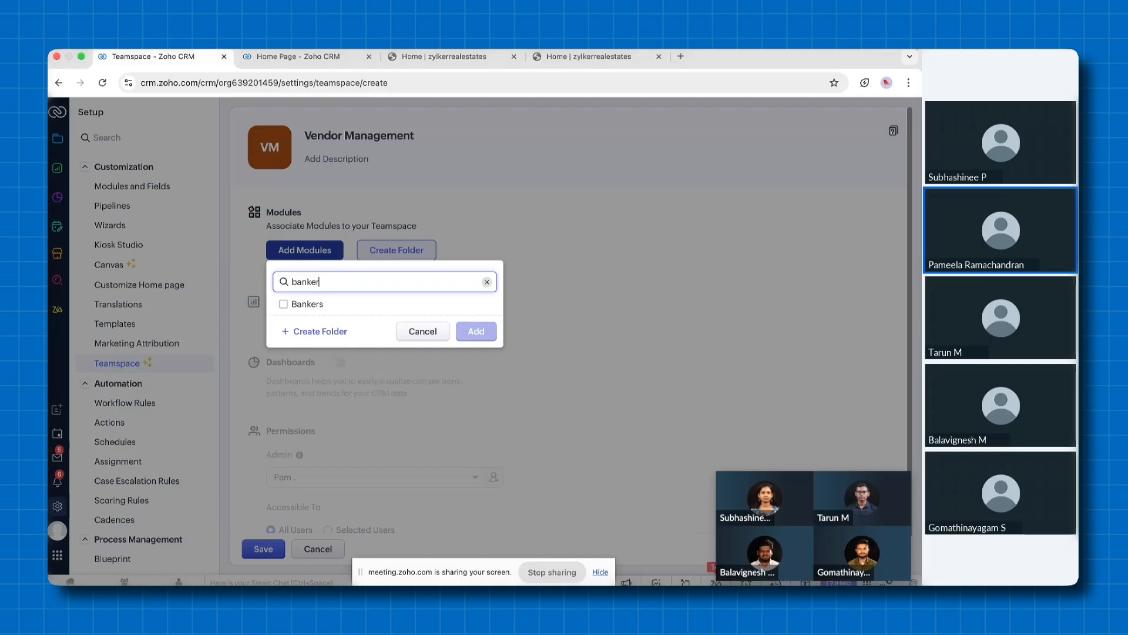
left_click(284, 305)
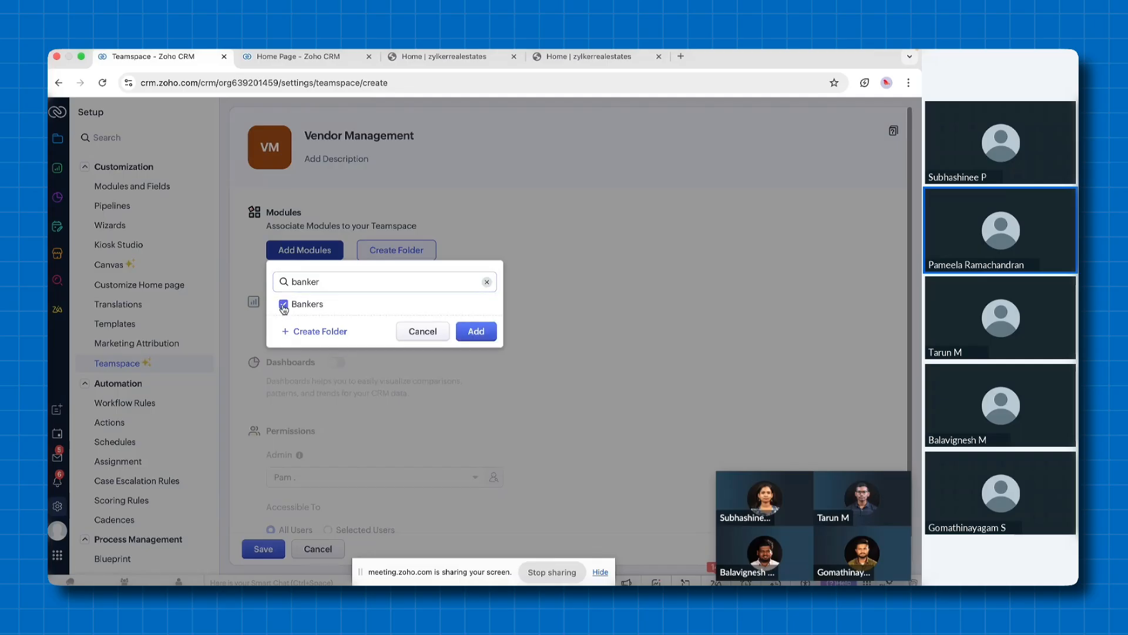
left_click(487, 341)
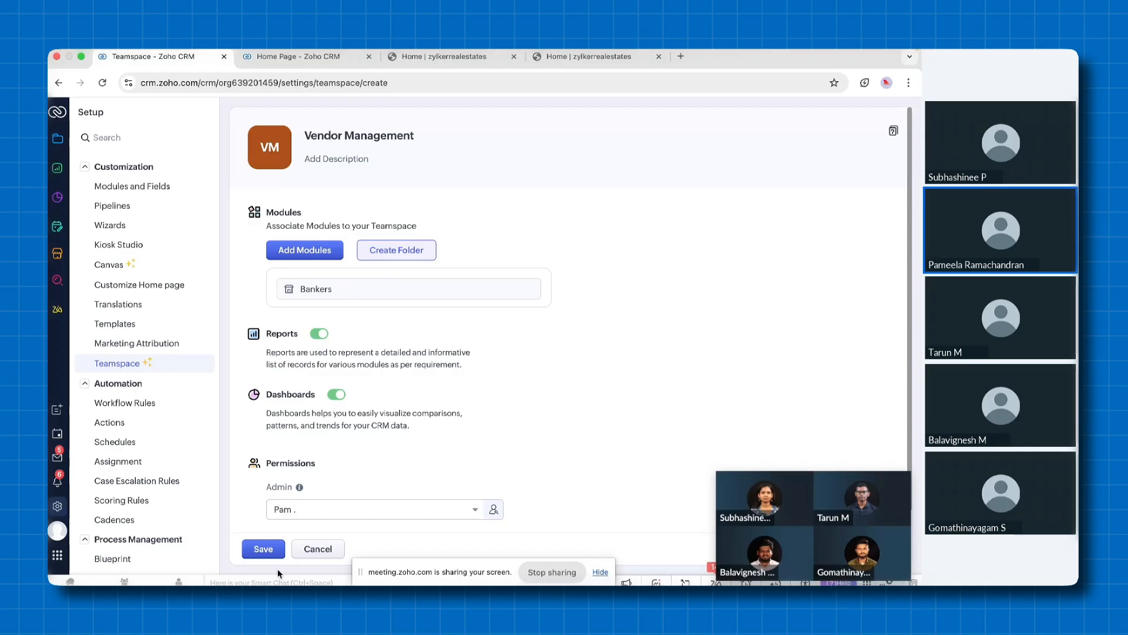
left_click(263, 549)
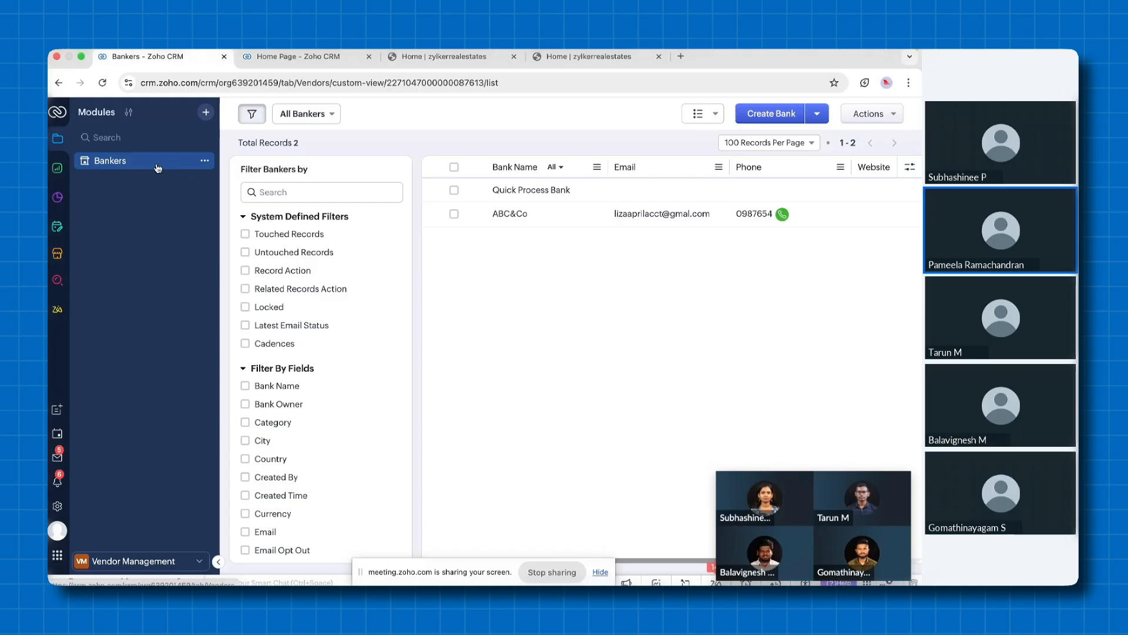
left_click(198, 559)
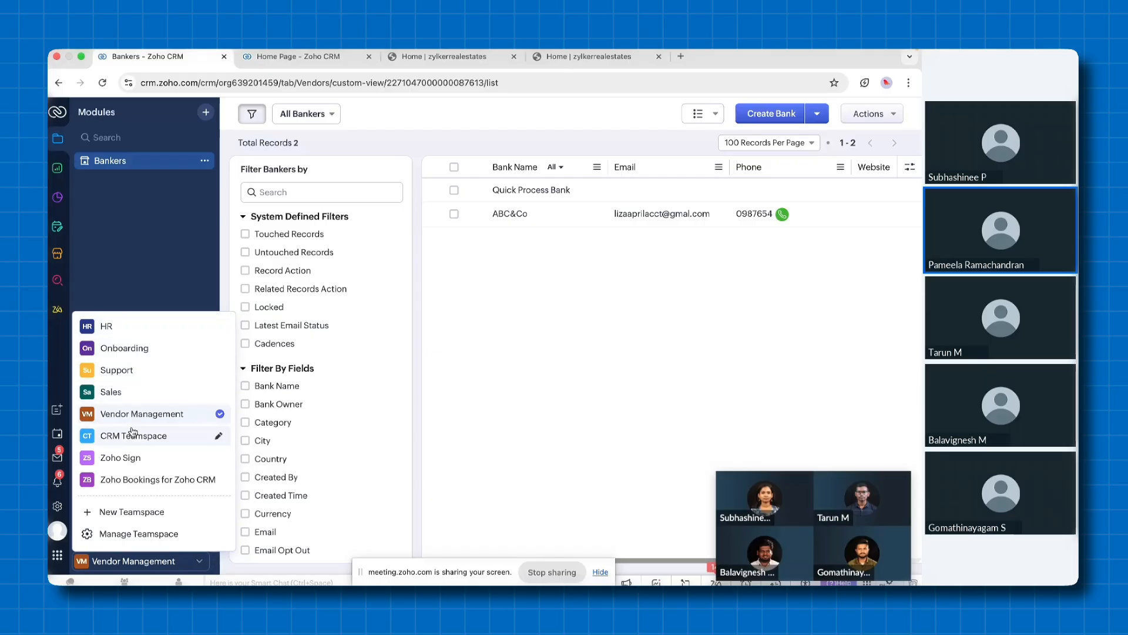
left_click(59, 351)
key("ctrl+Left")
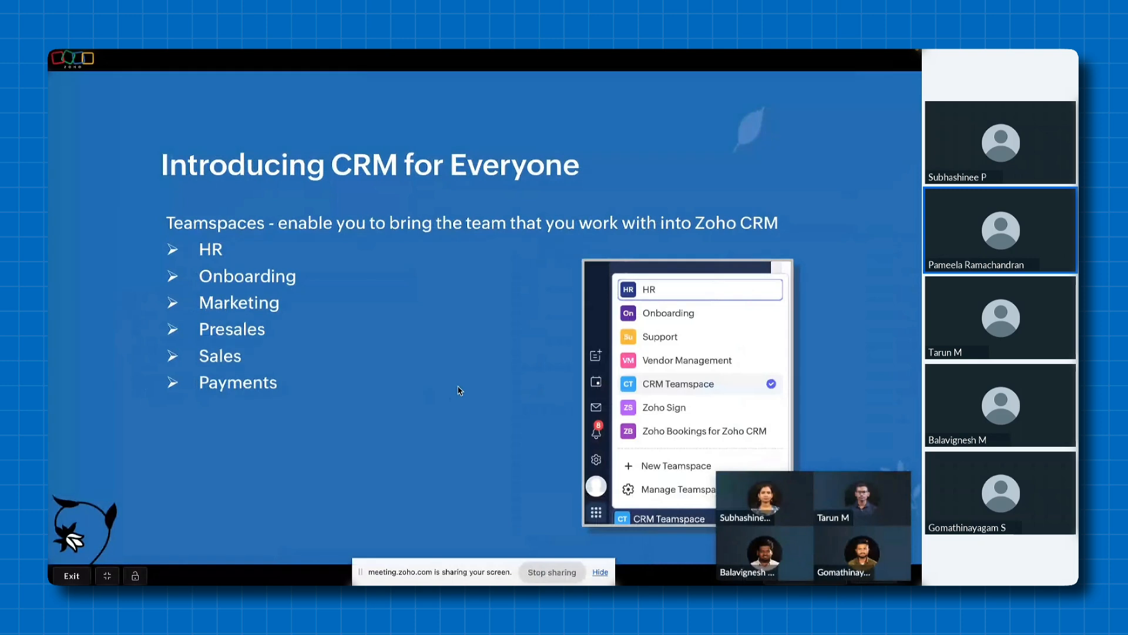
key("Right")
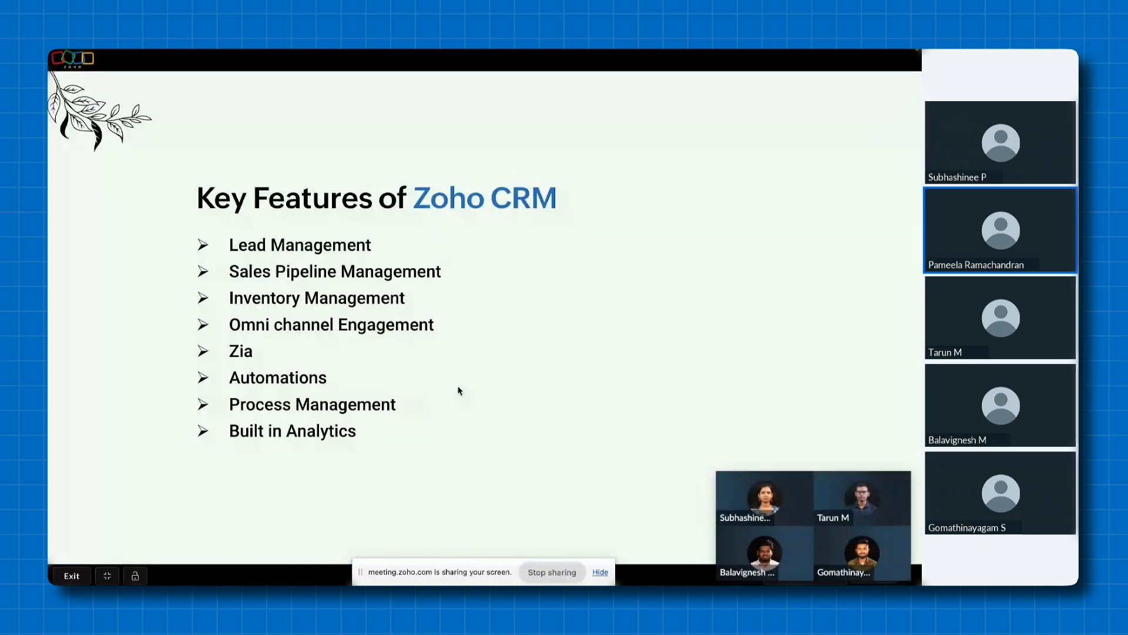
key("ctrl+Right")
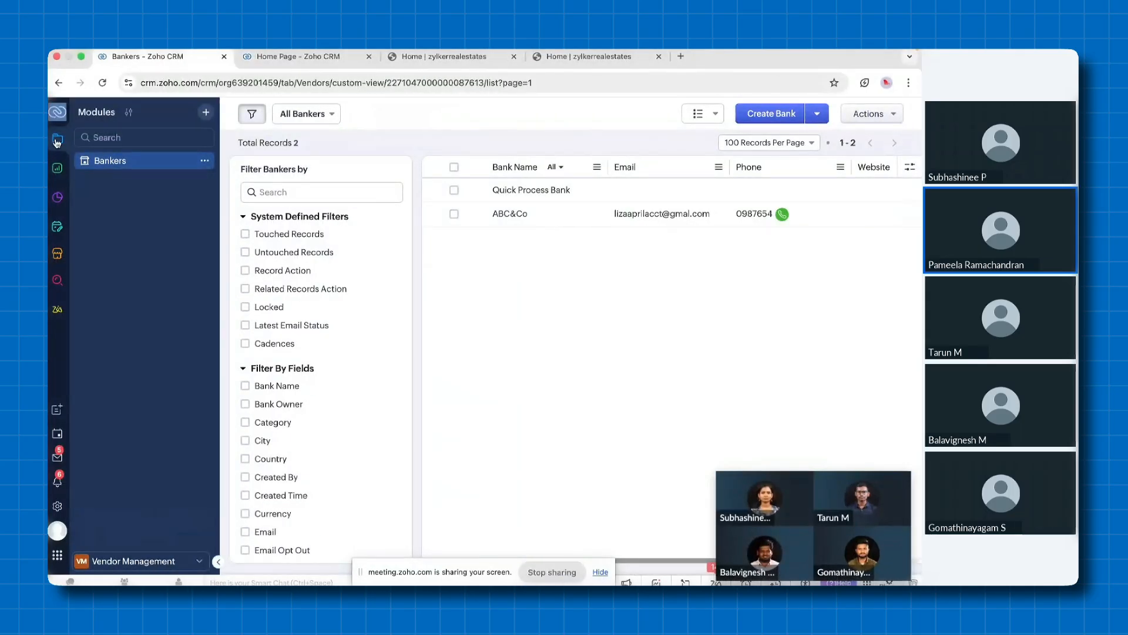
Change the active teamspace to CRM Teamspace and open its Leads module
left_click(57, 143)
left_click(134, 561)
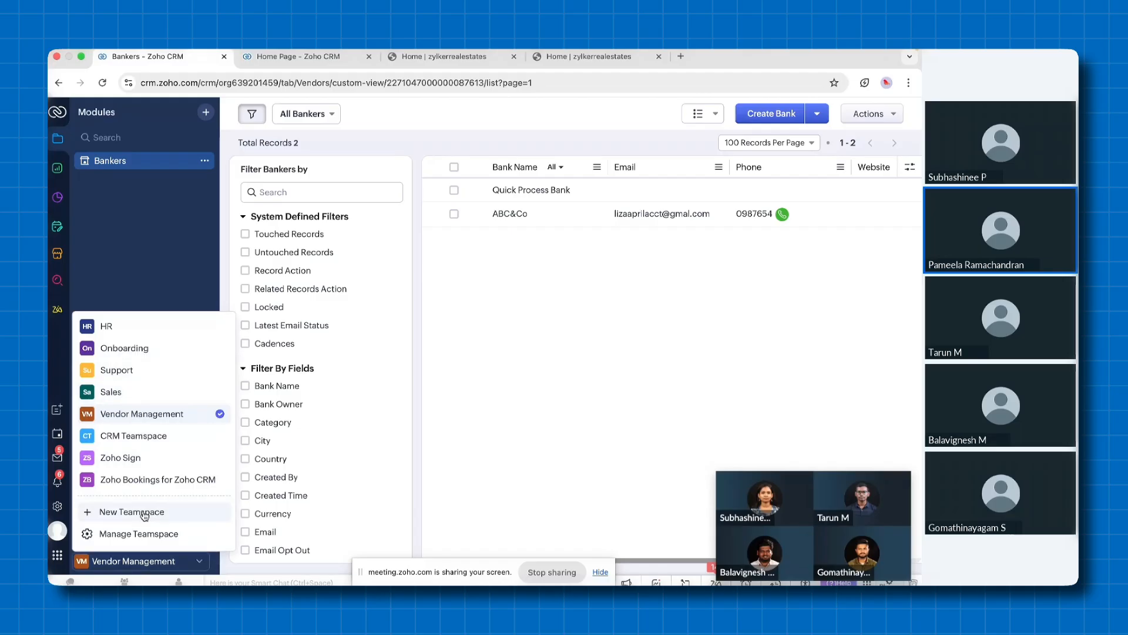
left_click(135, 435)
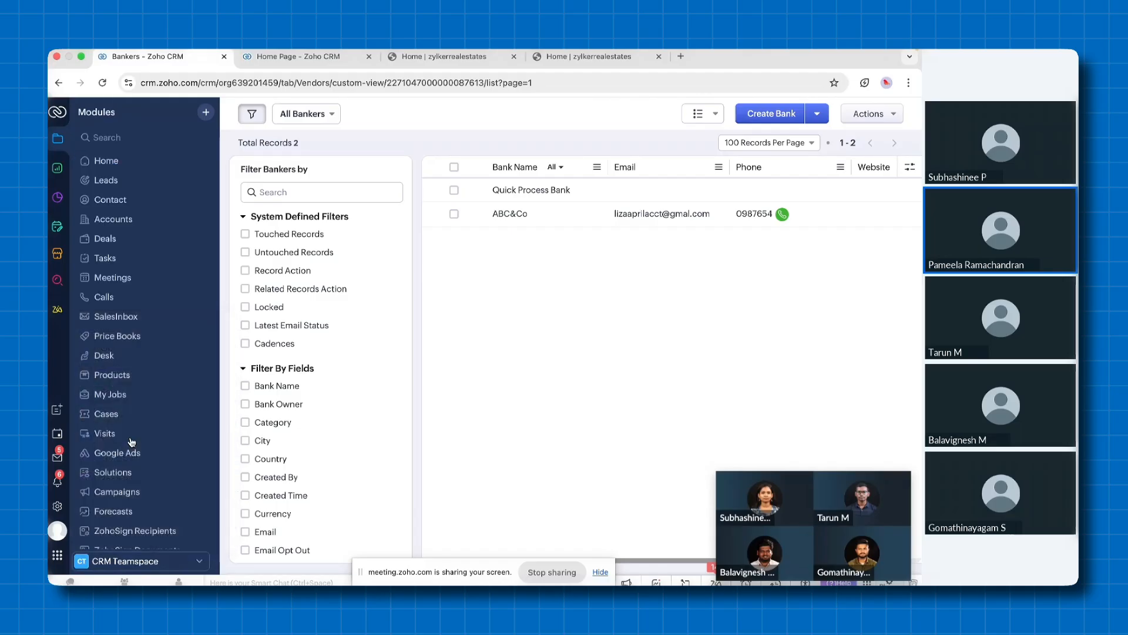
scroll(139, 254, "up", 5)
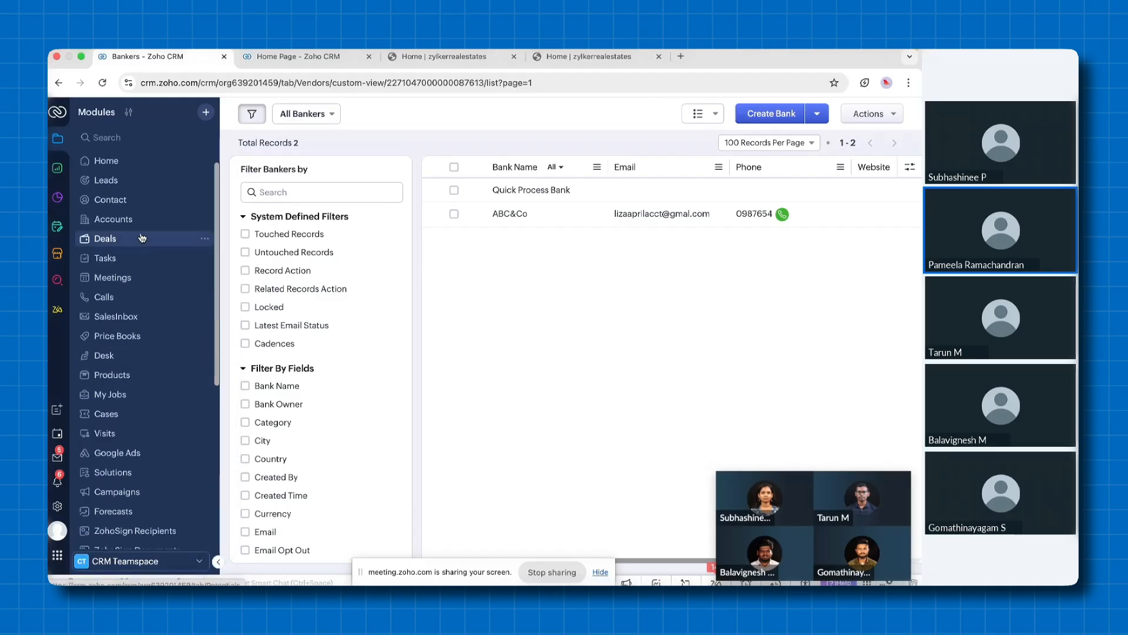
left_click(117, 185)
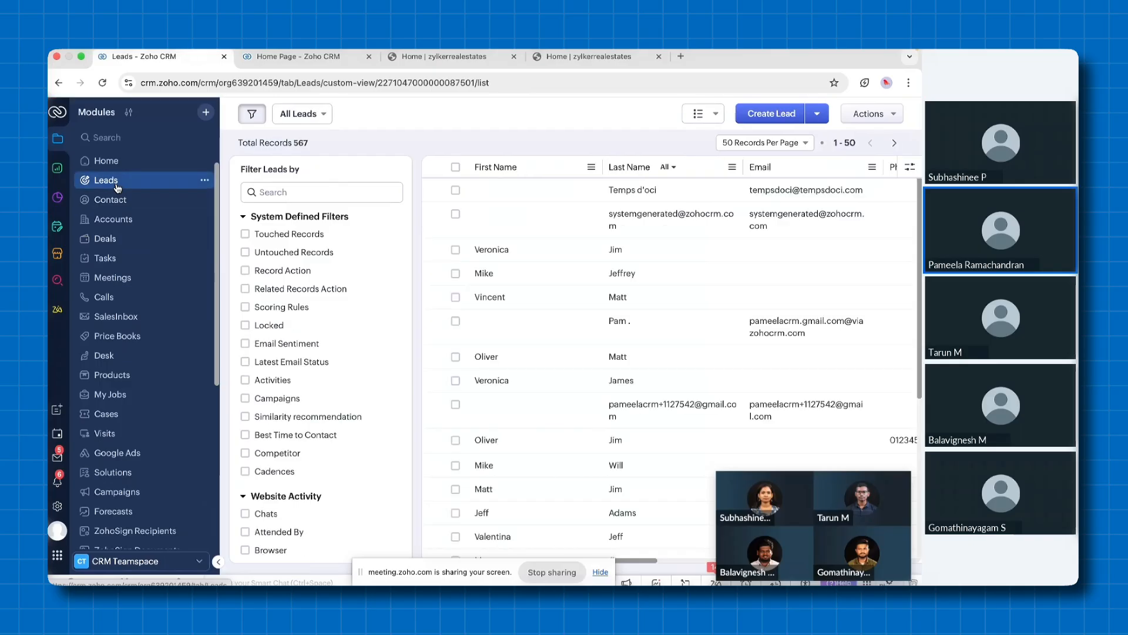
scroll(612, 355, "down", 3)
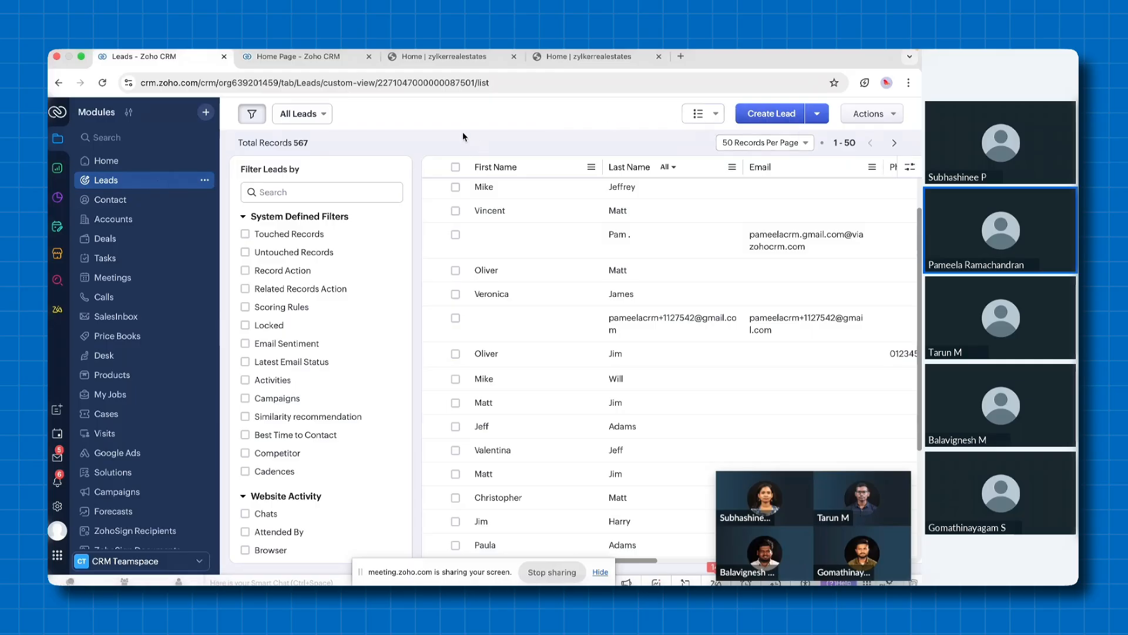
Start a new lead and fill in the lead's first name, last name and phone number
left_click(780, 117)
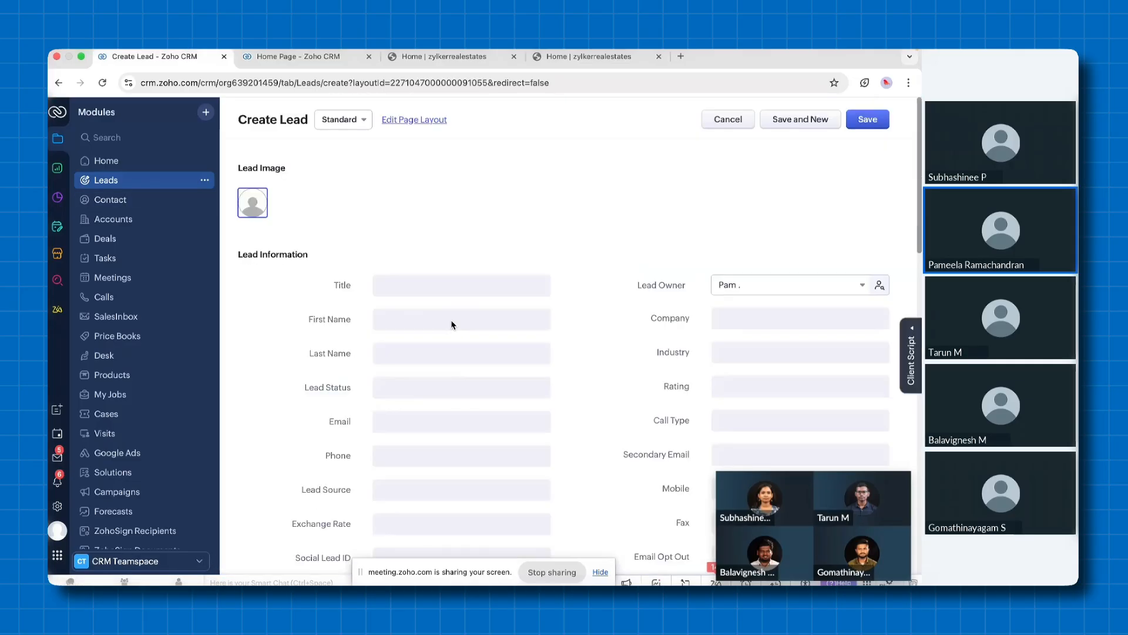
left_click(467, 320)
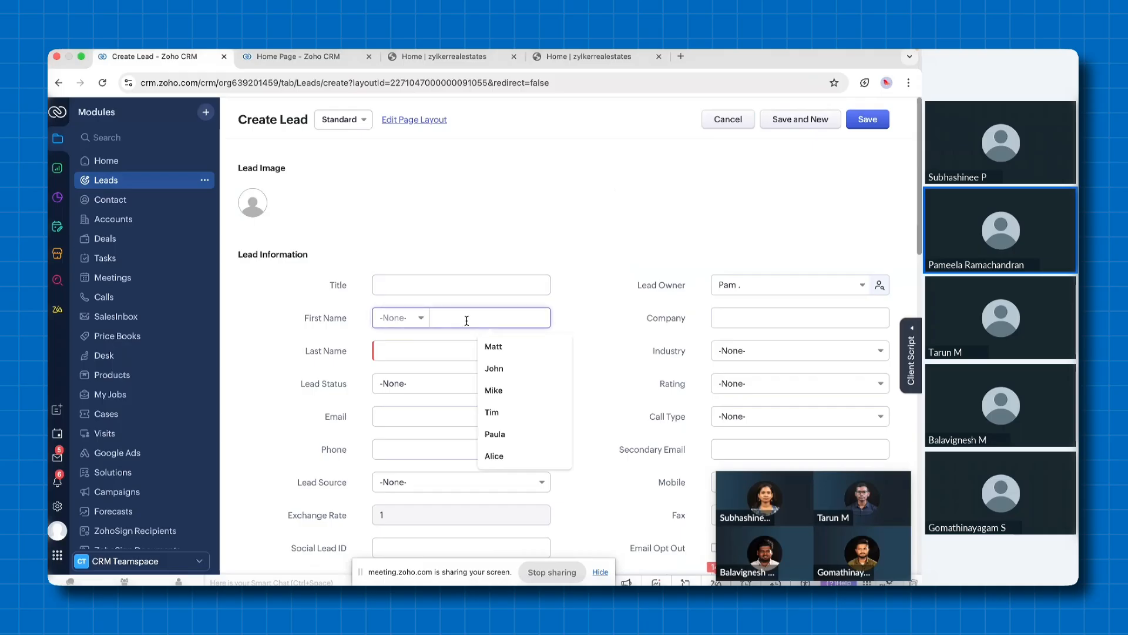
type("Veronica")
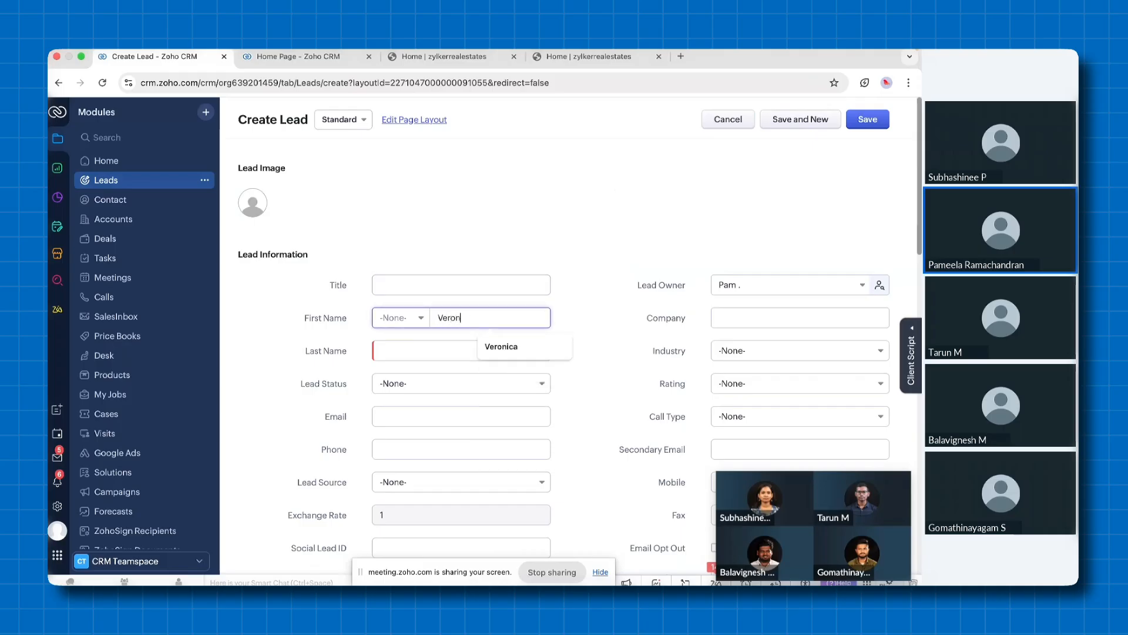
left_click(425, 350)
type("Jeff")
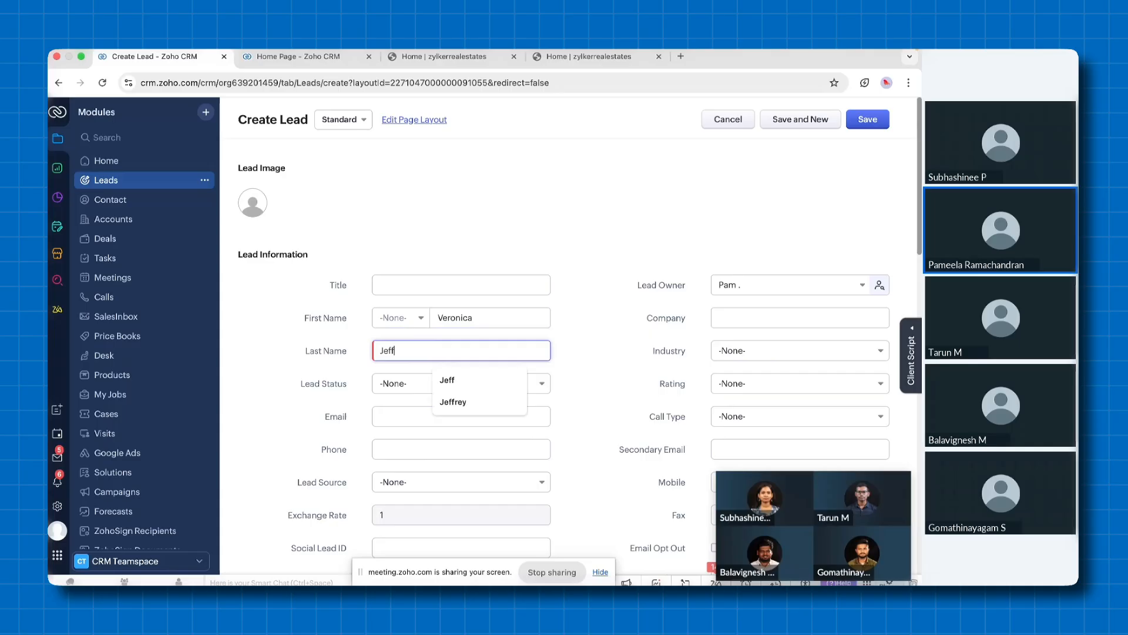
left_click(404, 452)
left_click(517, 354)
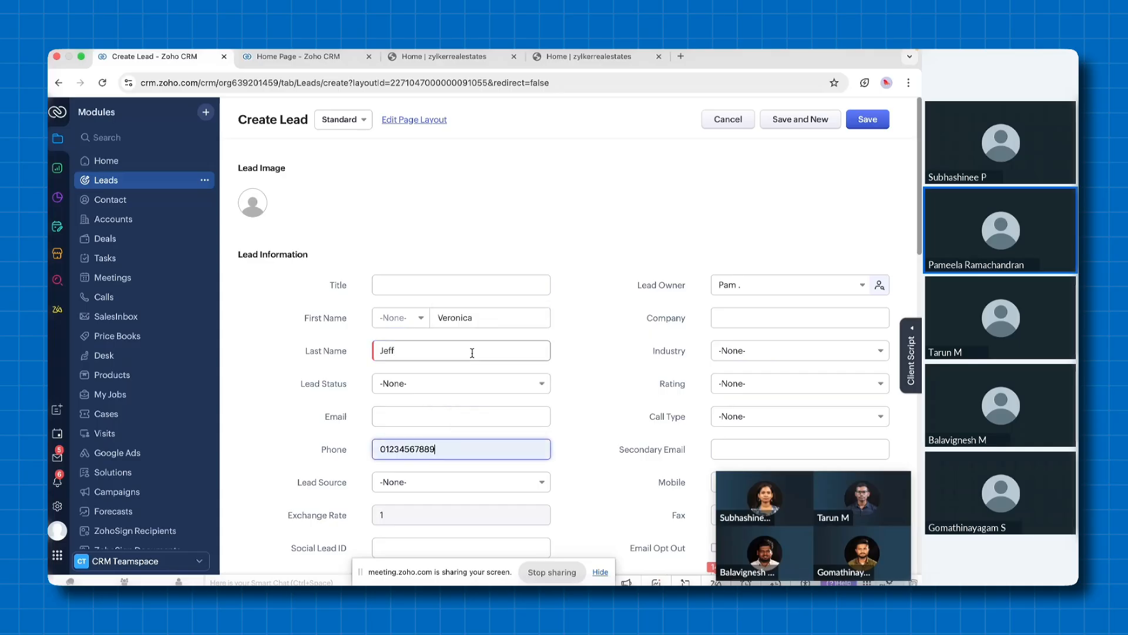
Set the new lead's company to the suggested entry Printing Dimensions & Co
left_click(729, 318)
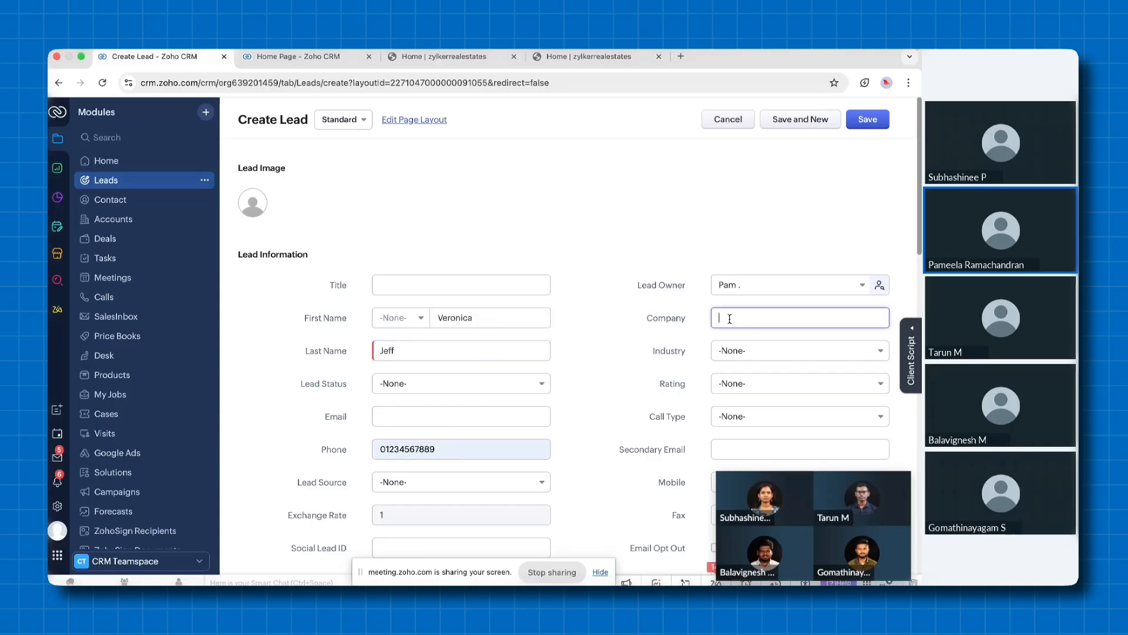
type("Prininting")
key("super+a")
type("Printing Dimensions")
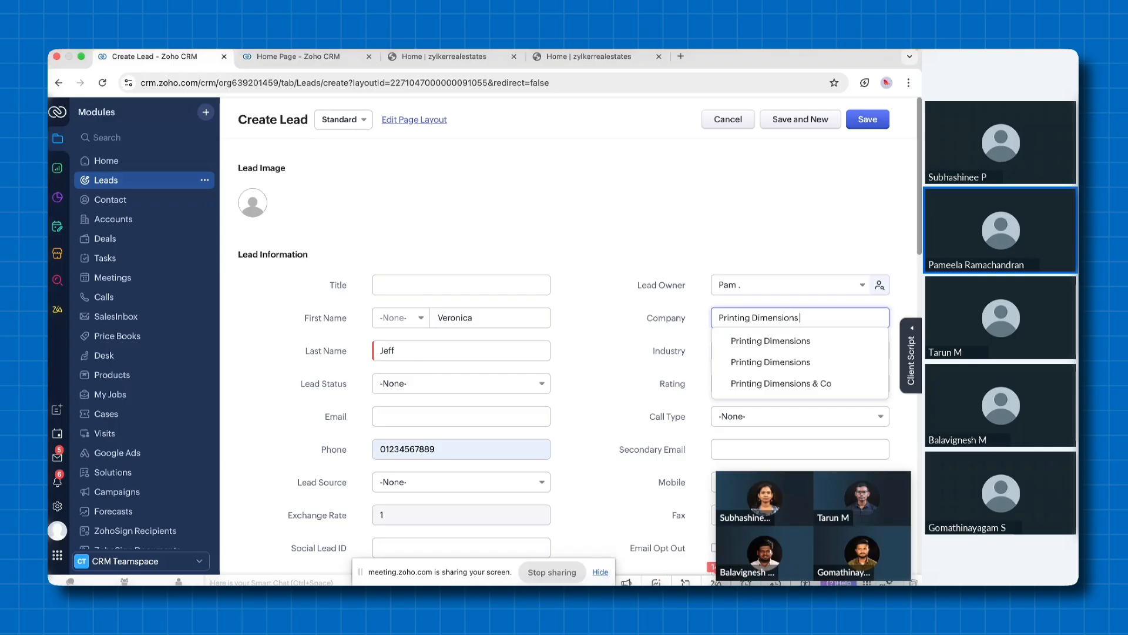
left_click(762, 386)
In the lead's property information, choose Apartment as the property type and enter Texas as the location
scroll(606, 359, "down", 6)
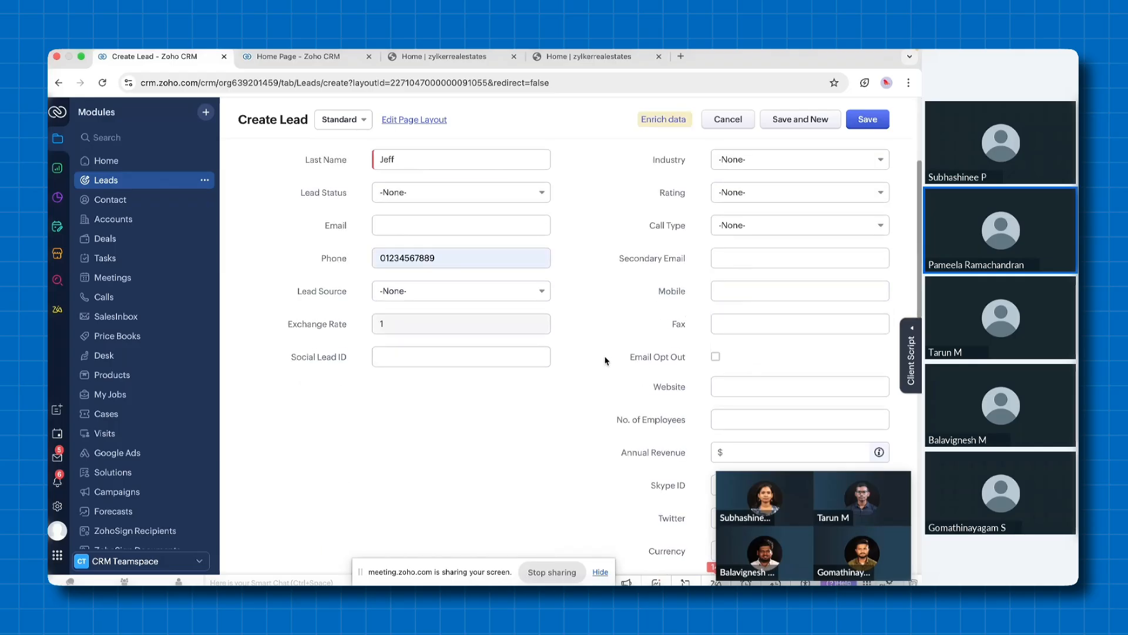
scroll(605, 360, "down", 3)
left_click(442, 355)
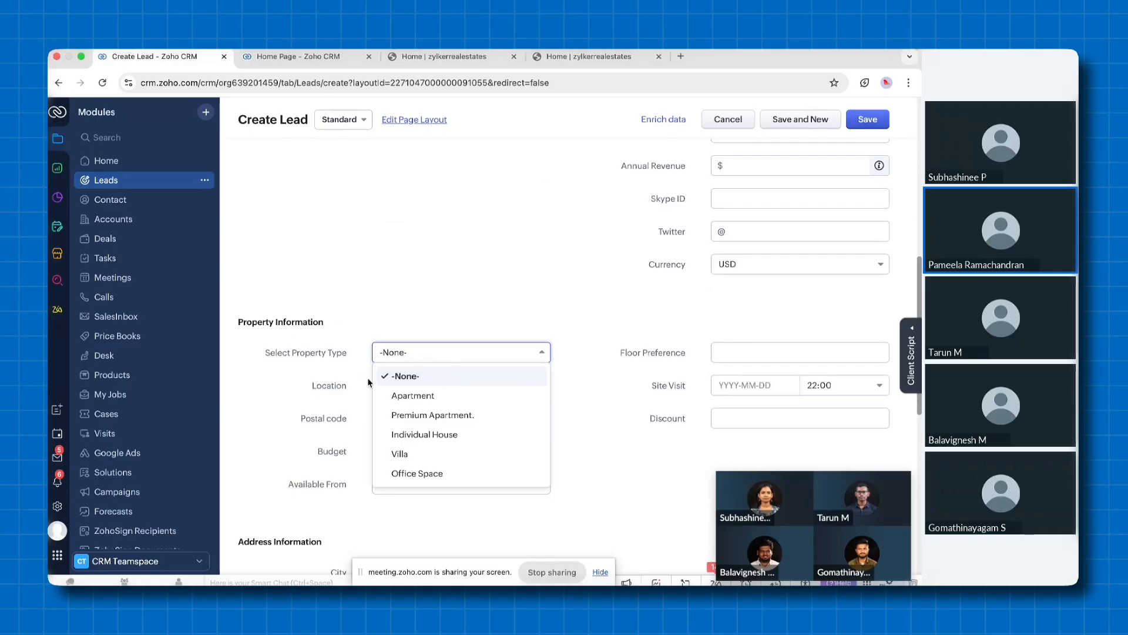
left_click(413, 395)
left_click(393, 383)
type("Texas")
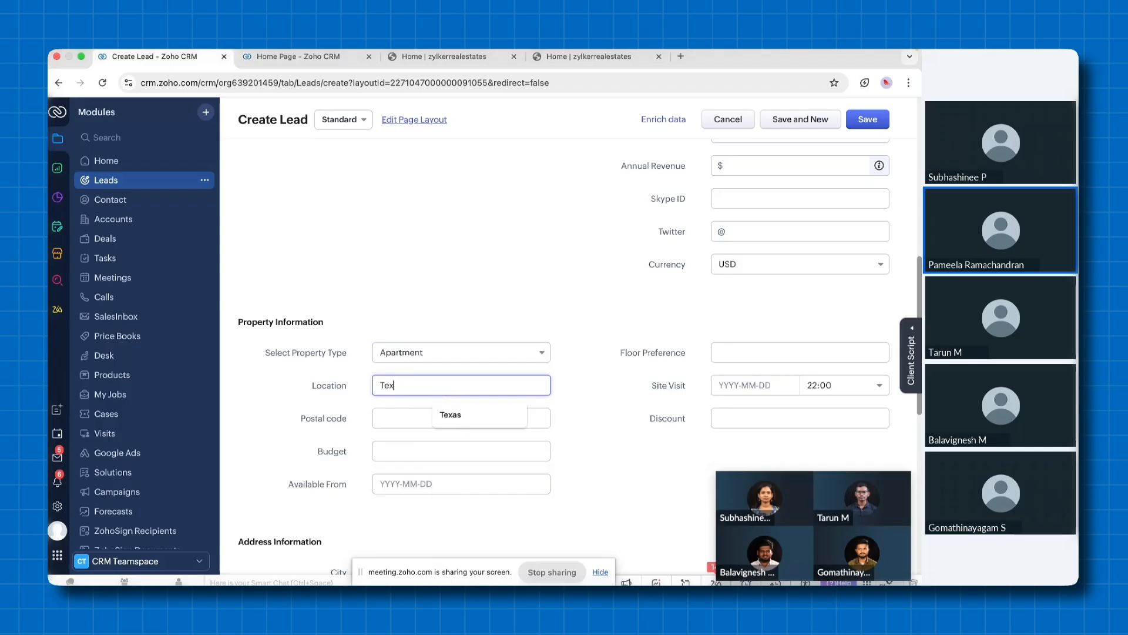
left_click(339, 398)
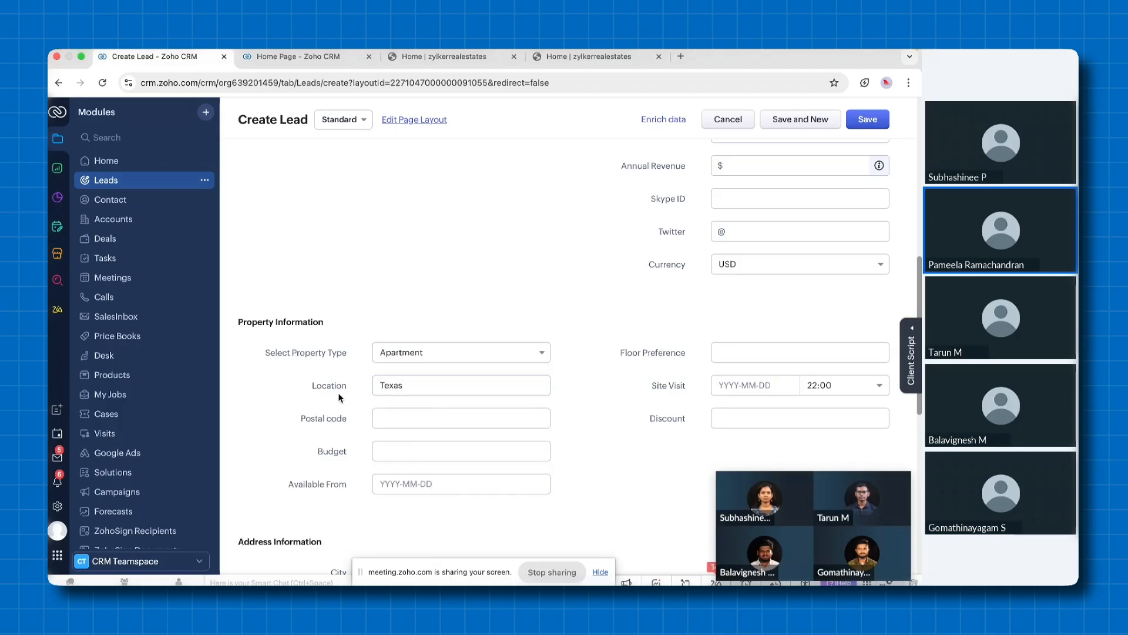
Enter a budget of 90000000 and a floor preference of 2, and save the lead
left_click(405, 456)
type("908")
key("BackSpace")
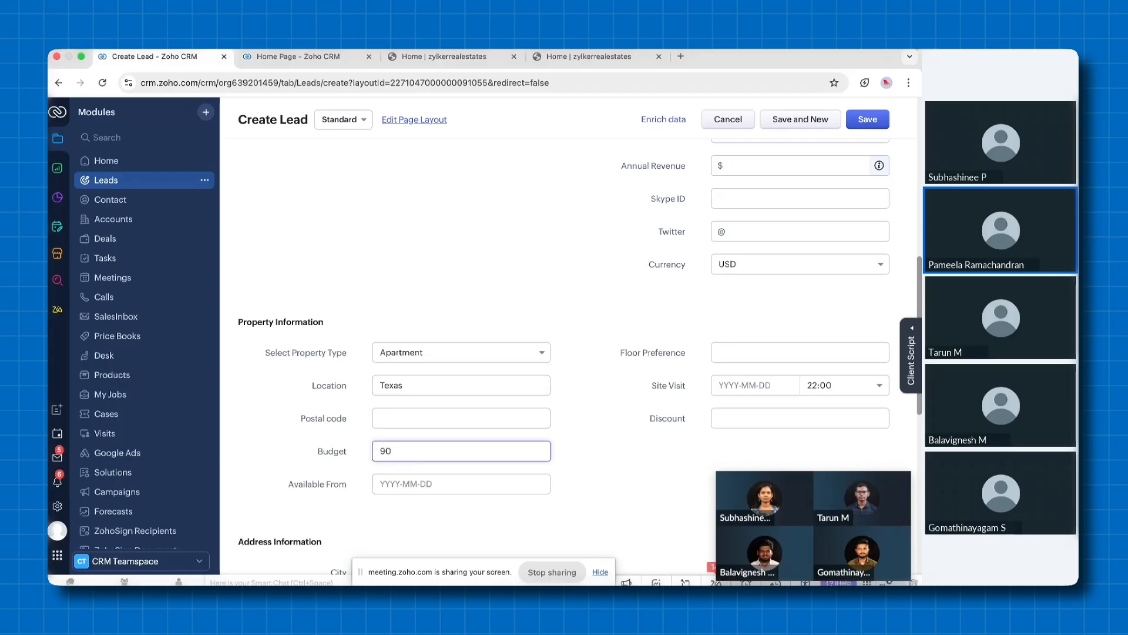
type("000000")
left_click(752, 355)
type("2")
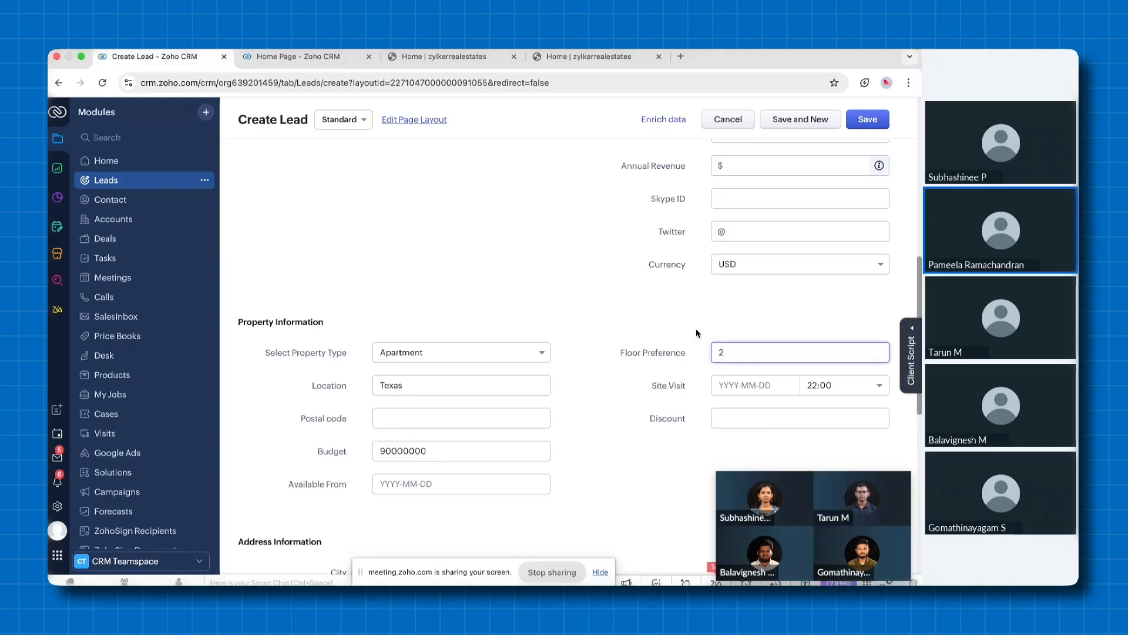
left_click(868, 119)
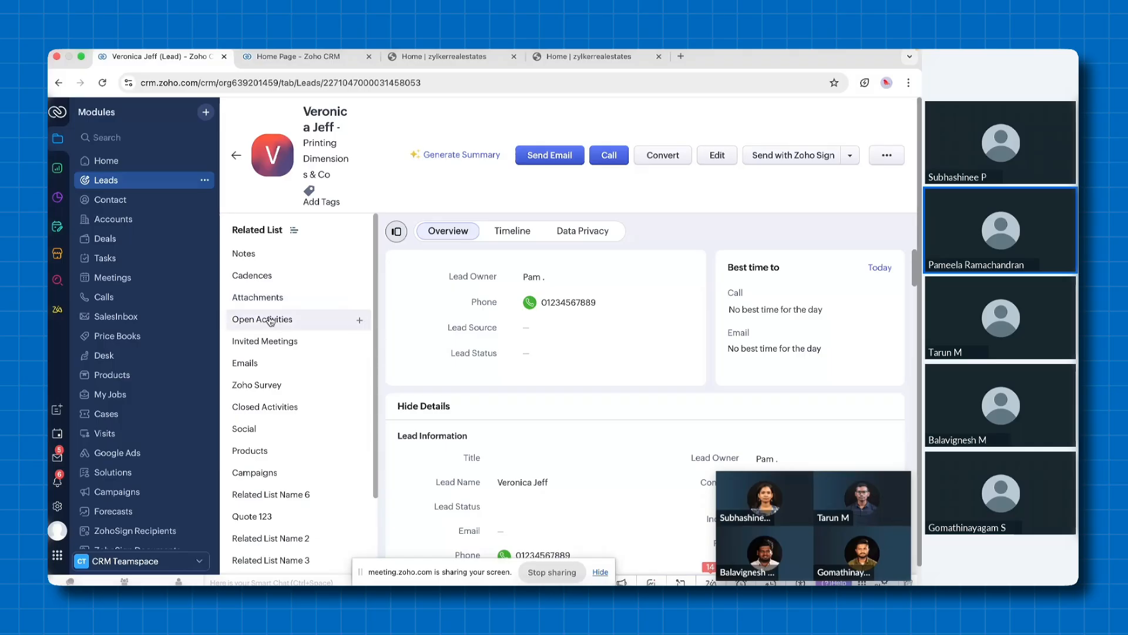
Convert the lead with a new account, Printing Dimensions & Co, without a deal, and open the resulting contact record
left_click(360, 318)
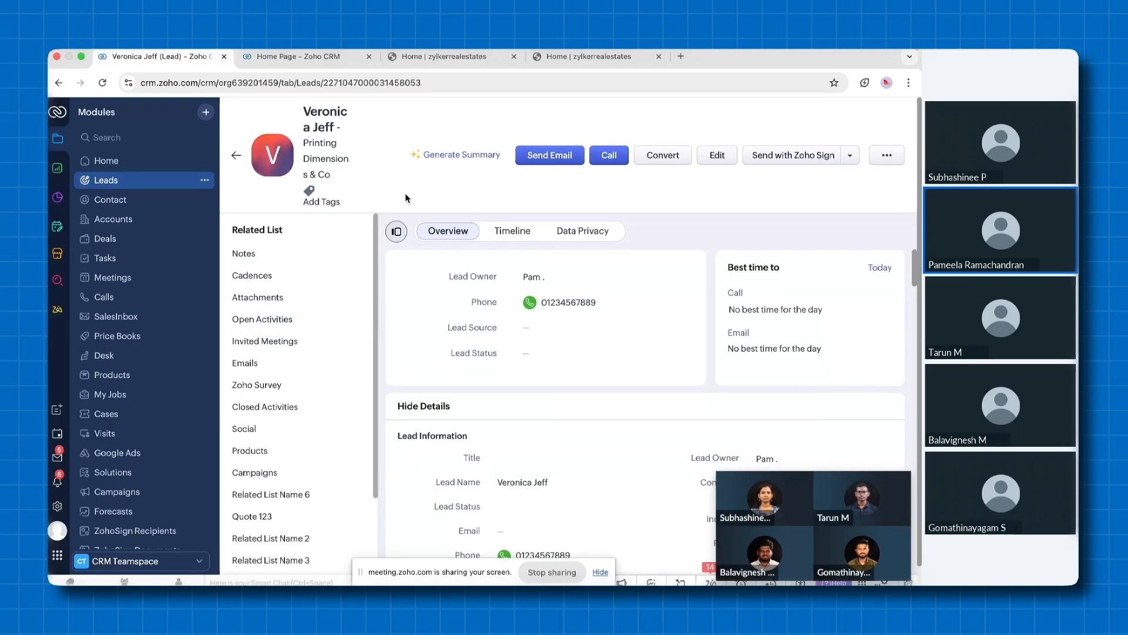
left_click(658, 155)
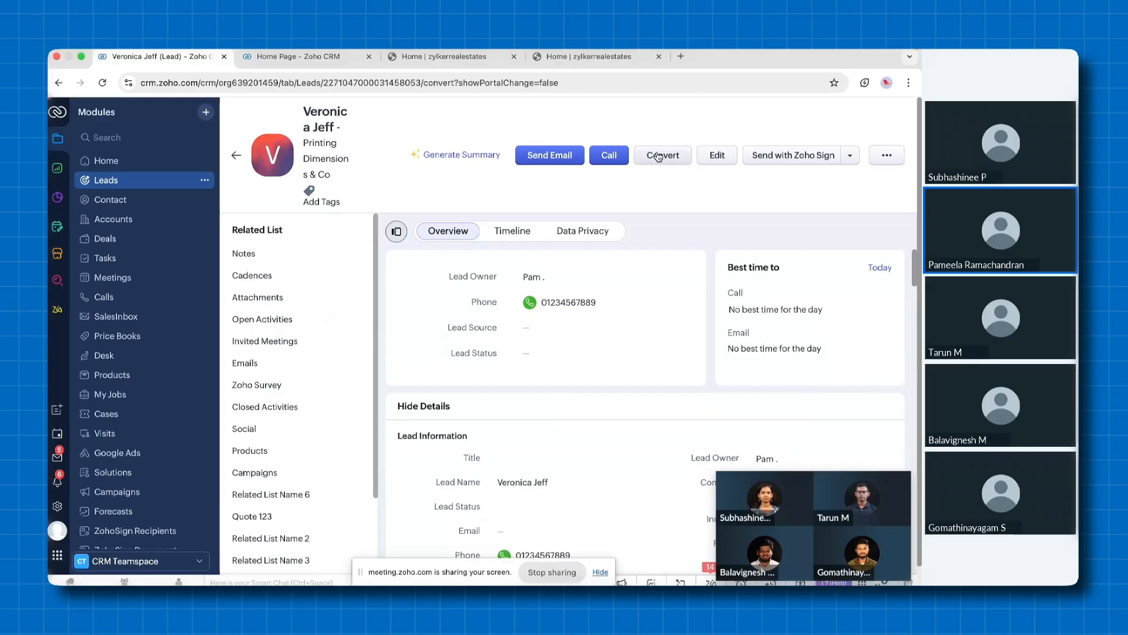
left_click(248, 198)
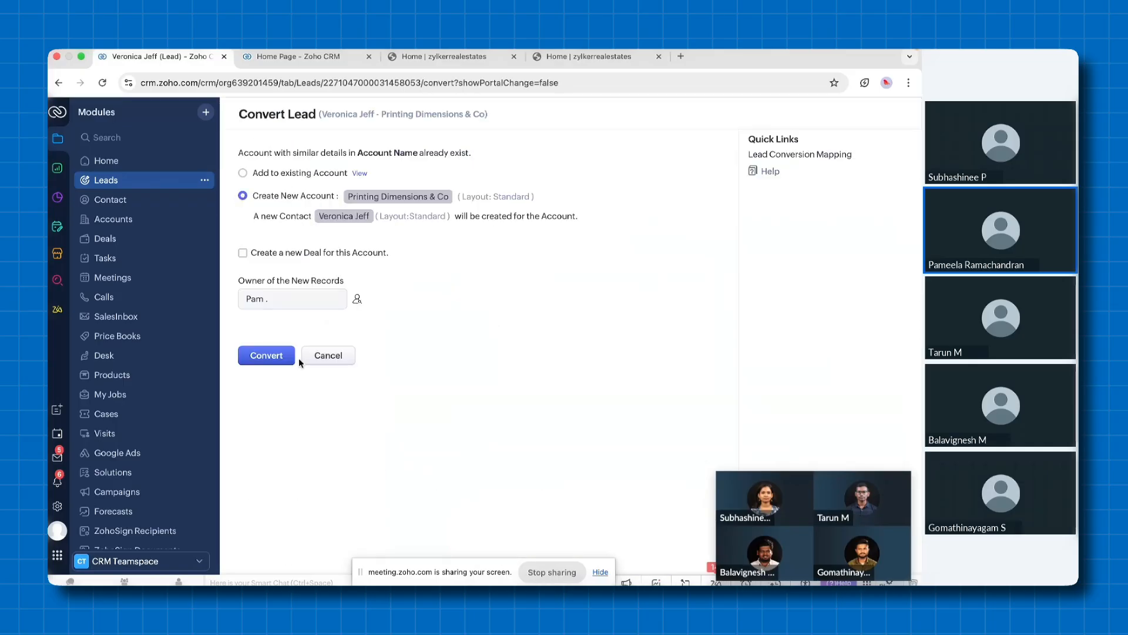
left_click(264, 358)
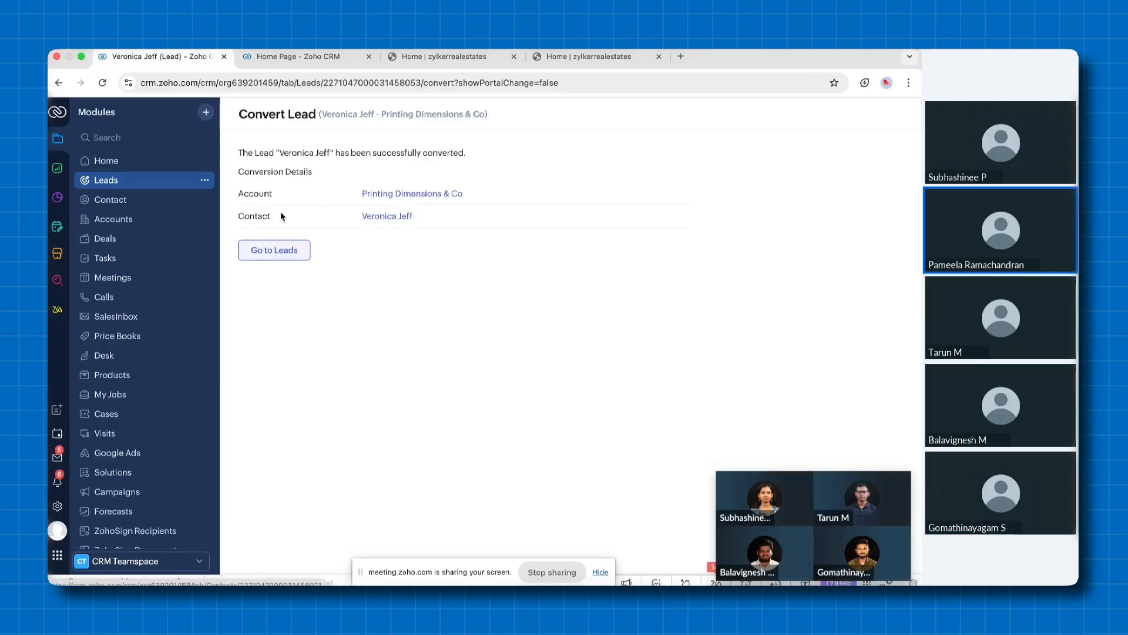
left_click(388, 218)
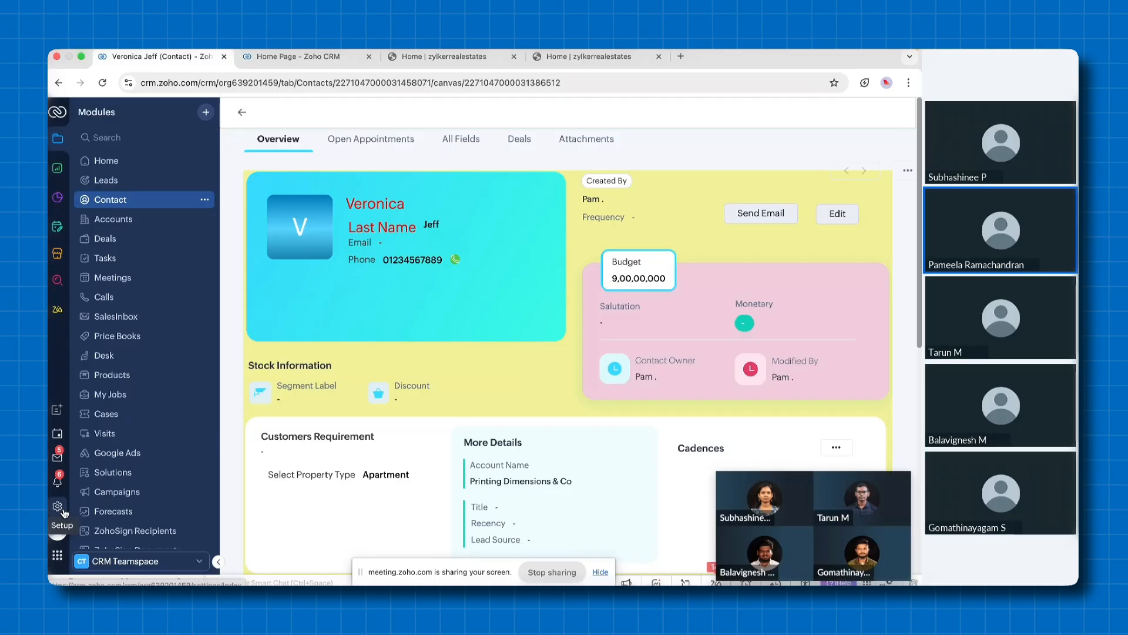
In the other CRM browser tab, open the Canvas setup and view its record detail page designs
left_click(316, 57)
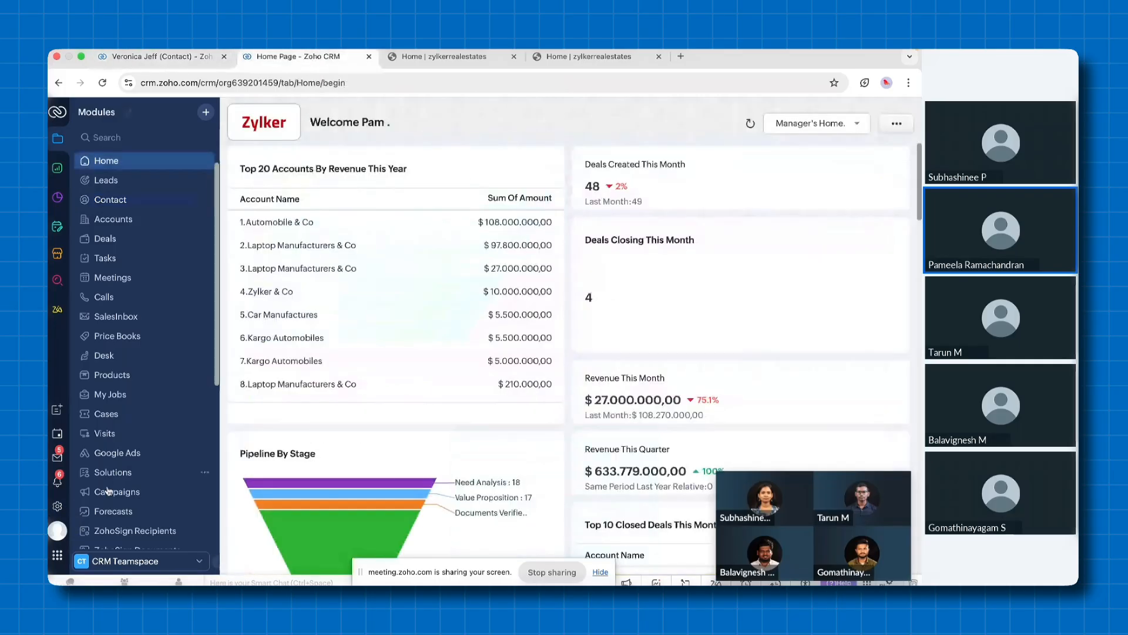
left_click(58, 506)
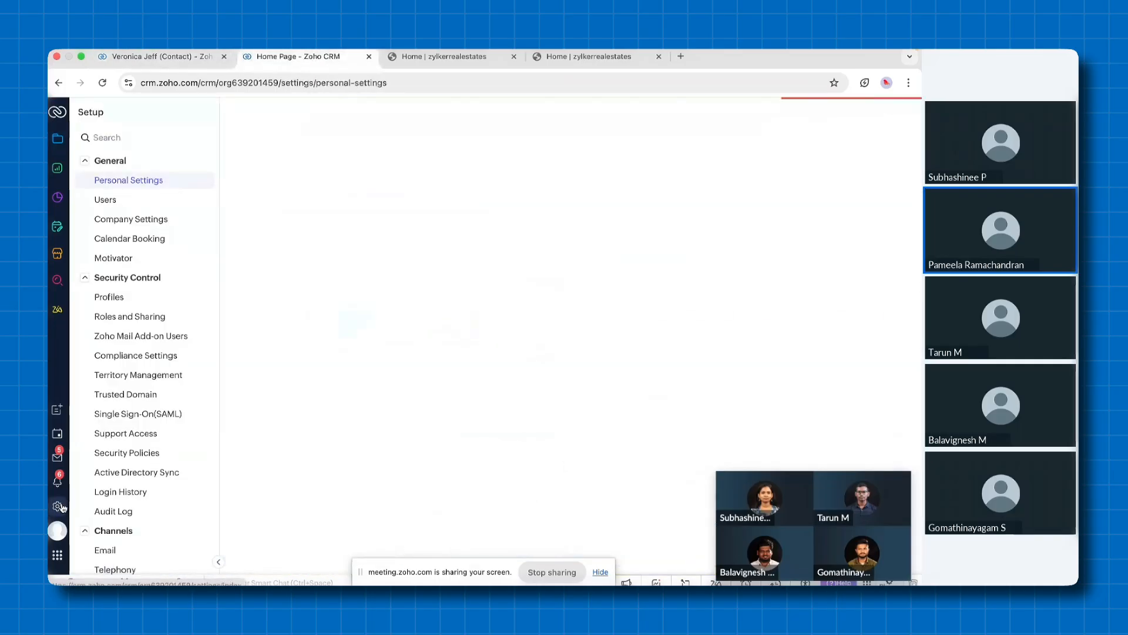
scroll(155, 418, "down", 3)
scroll(155, 418, "down", 3)
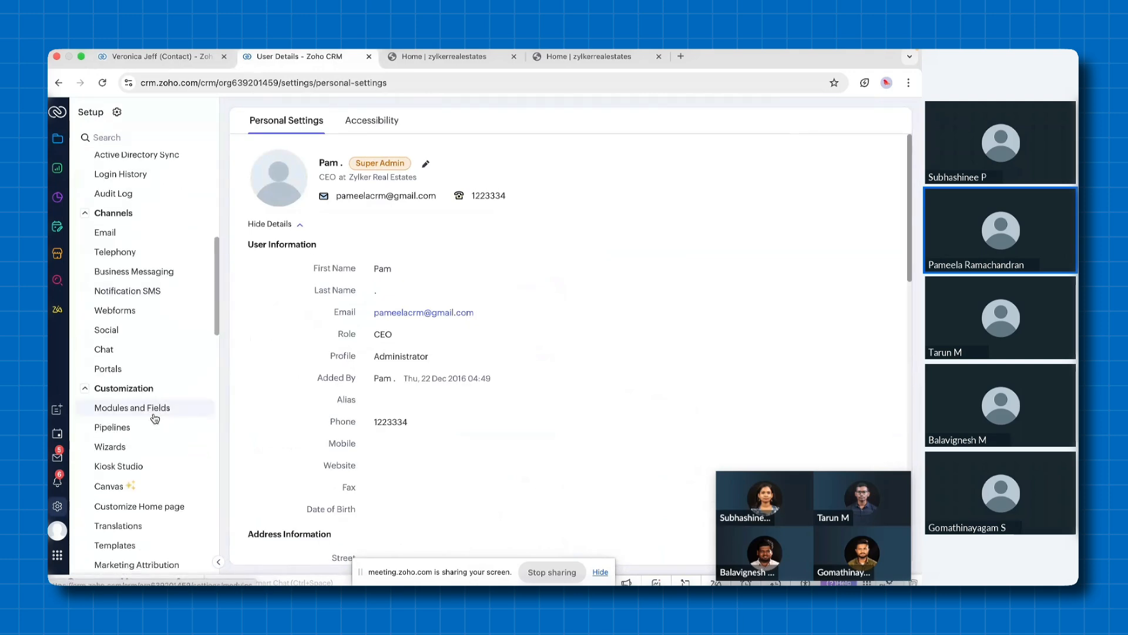
left_click(108, 427)
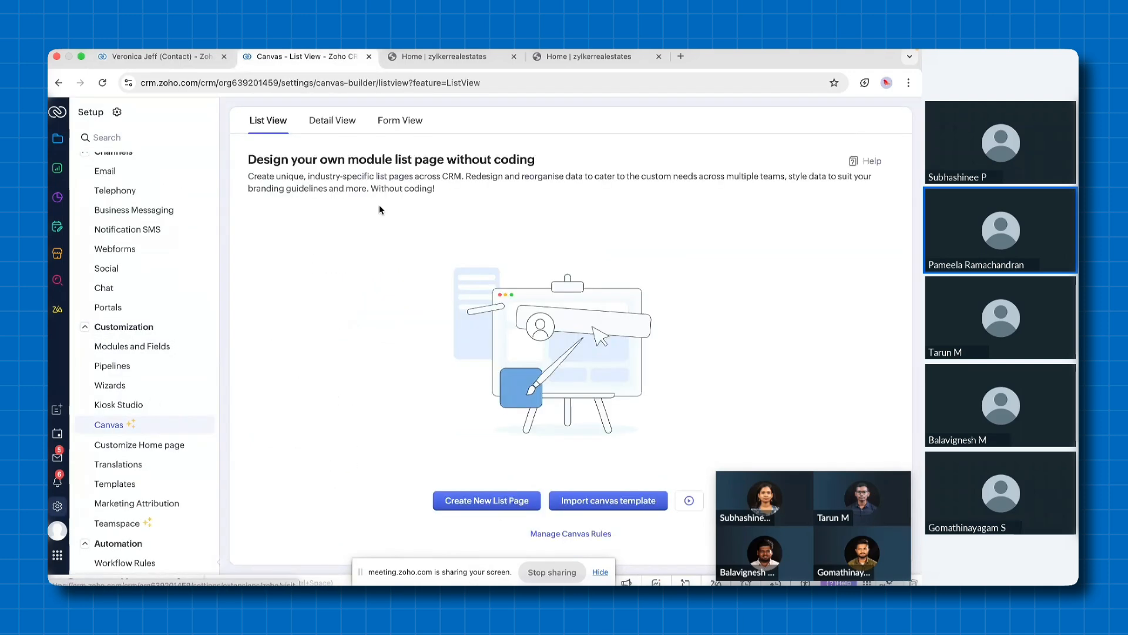
left_click(326, 122)
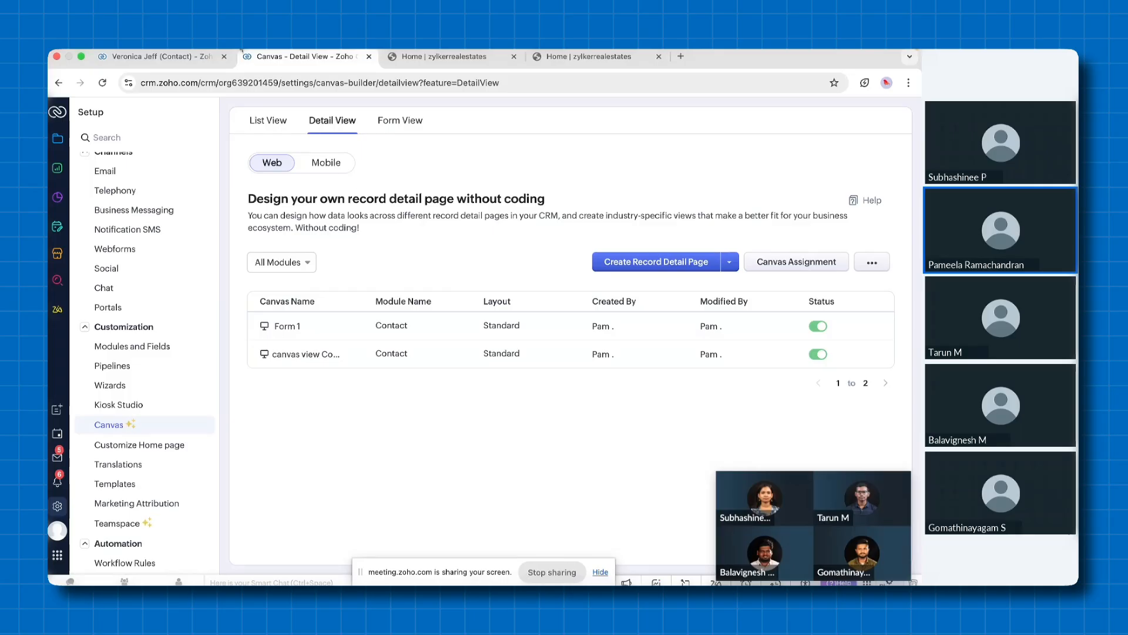
Return to the converted contact and switch its record detail page view to Standard View
left_click(194, 56)
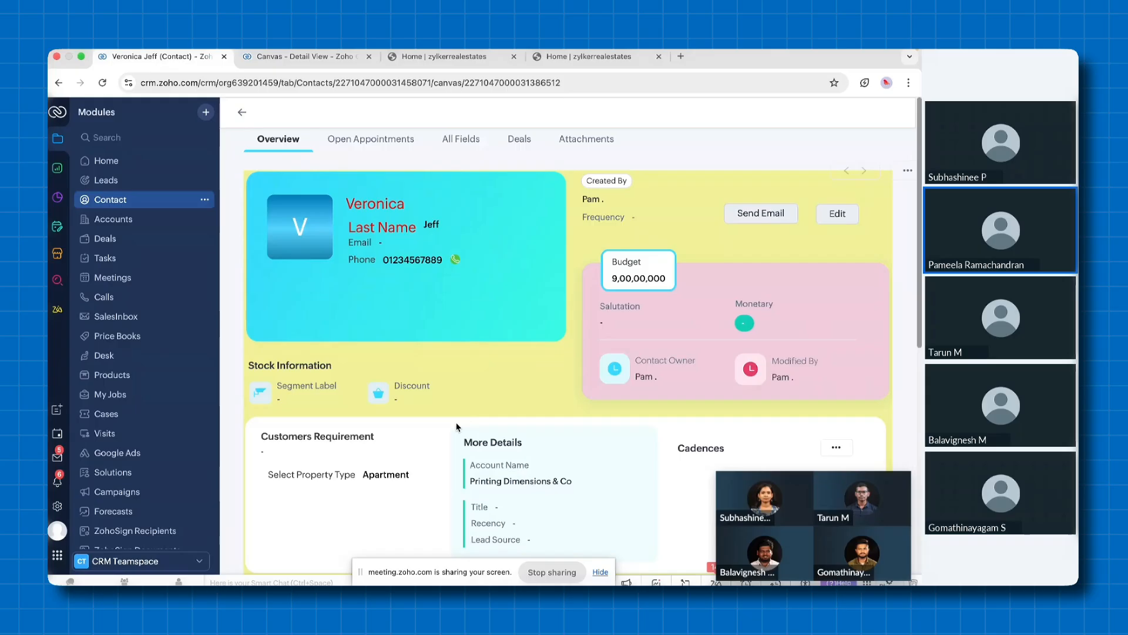
scroll(457, 422, "down", 8)
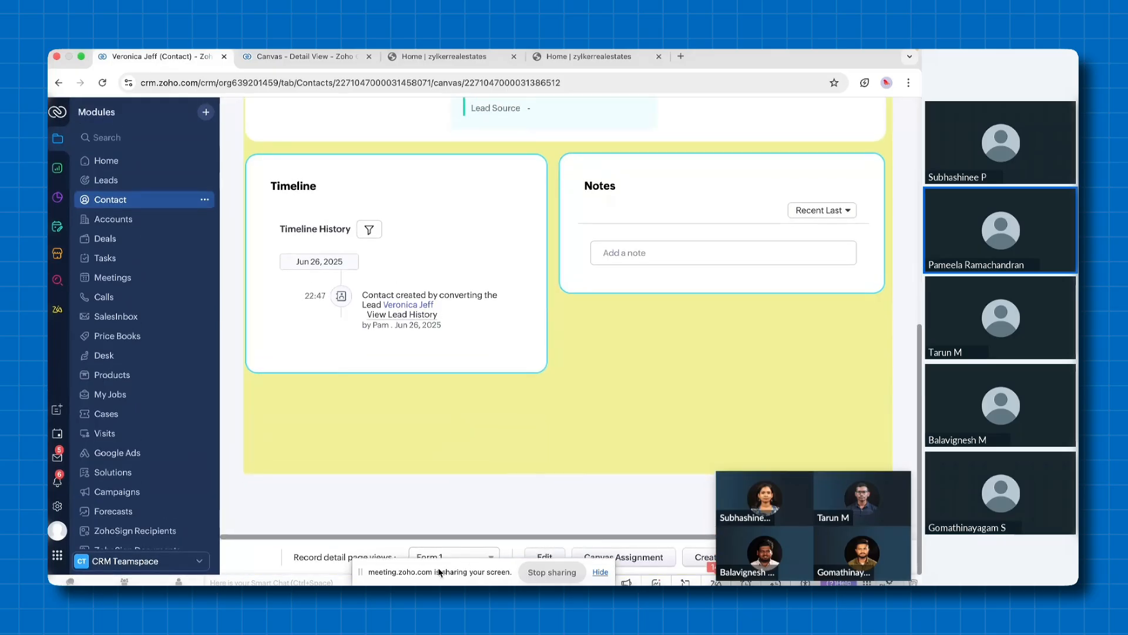
left_click_drag(440, 570, 425, 578)
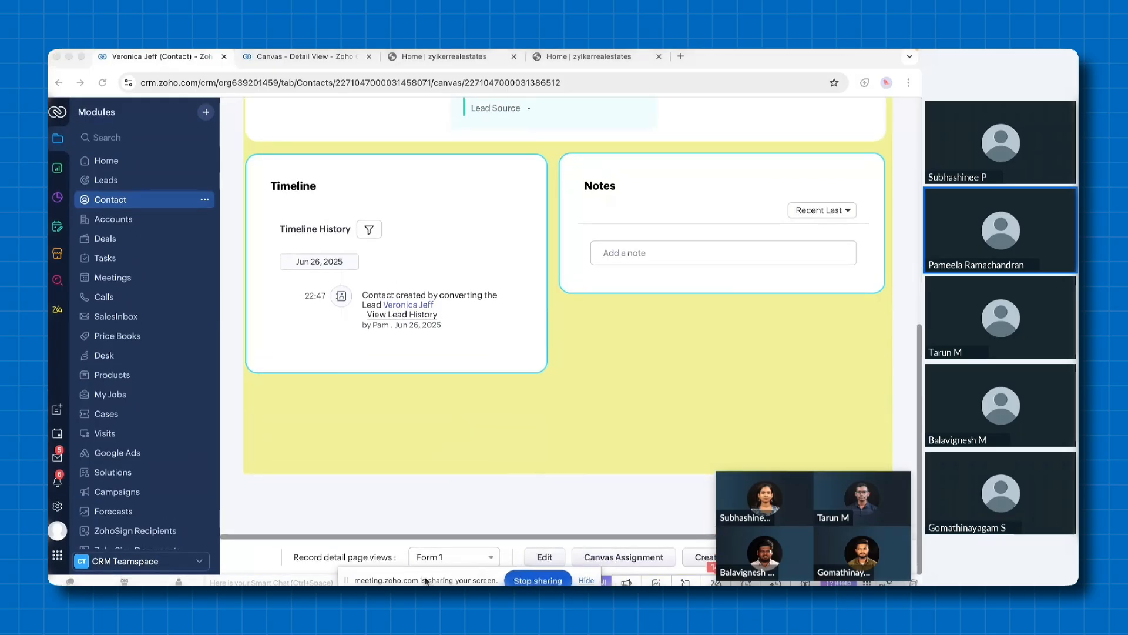
left_click(490, 559)
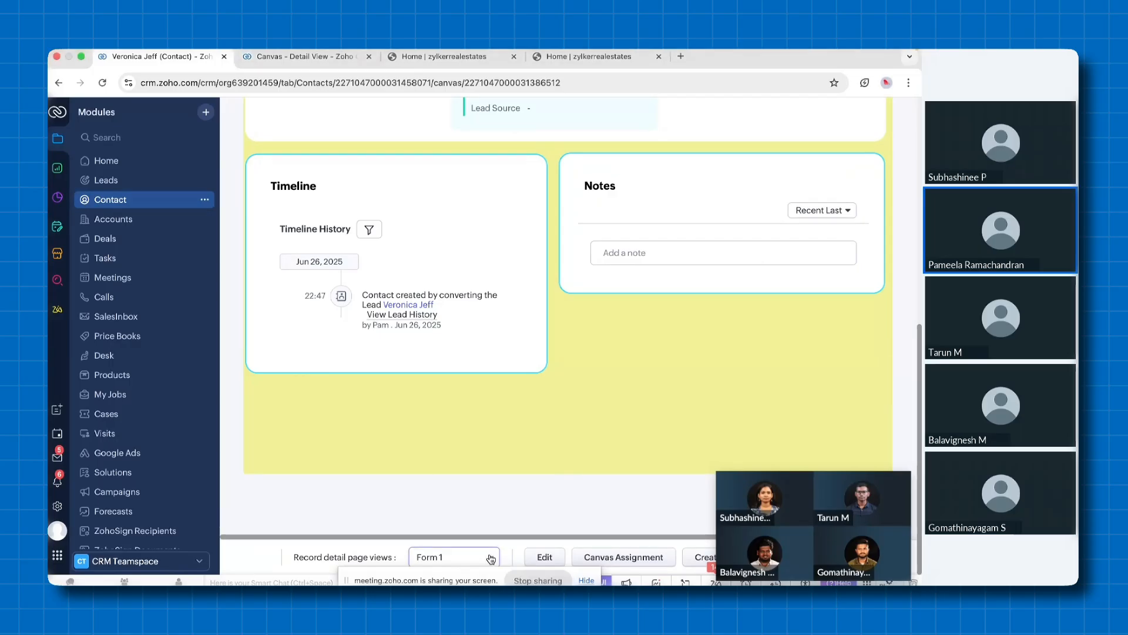
left_click(490, 558)
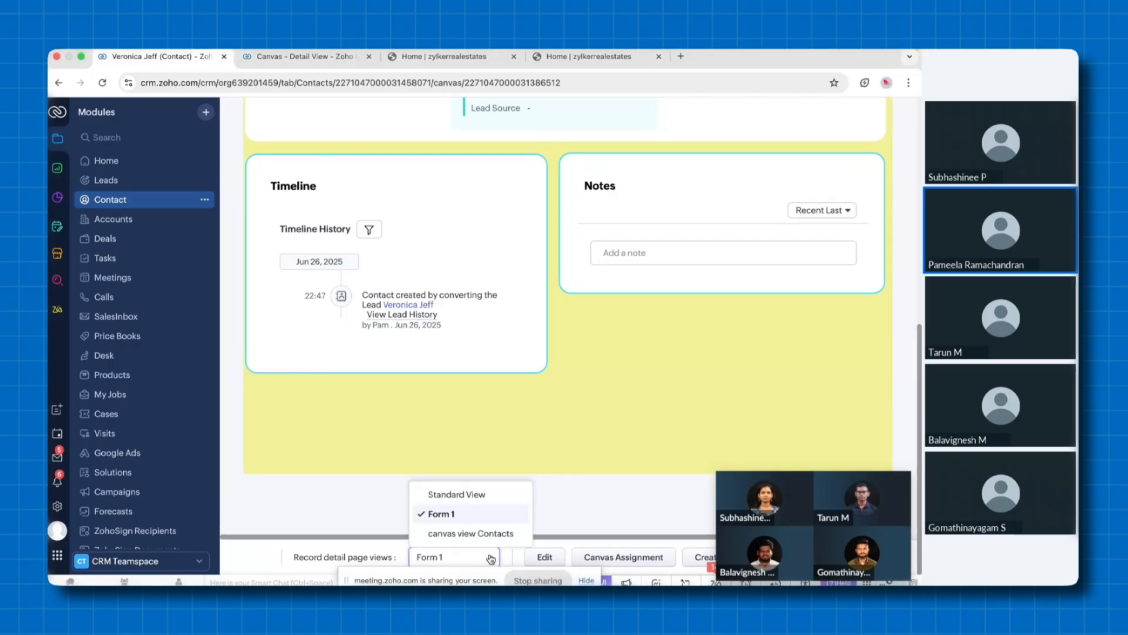
left_click(465, 494)
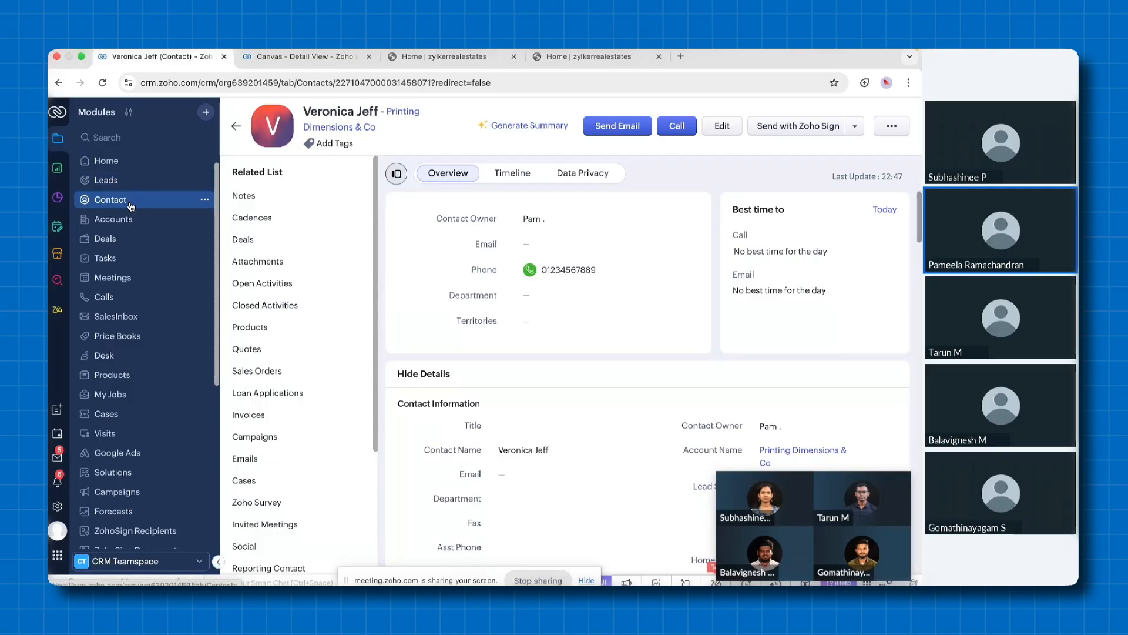
Create a deal for the contact named Apartment 2BHK with an amount of 9000000, and save it
left_click(262, 245)
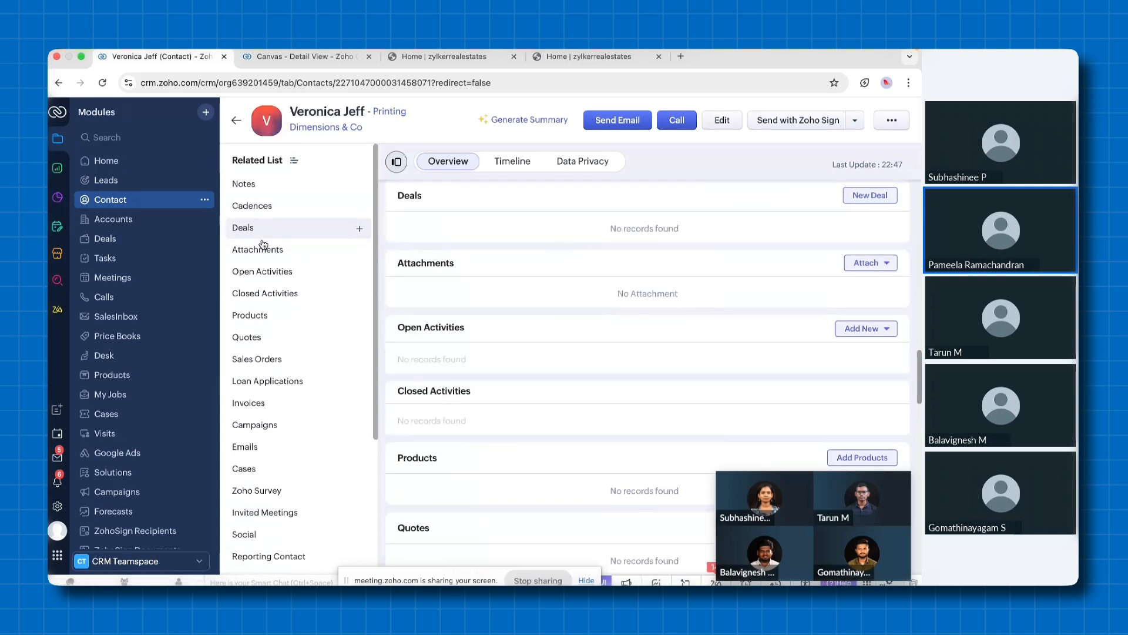
left_click(875, 199)
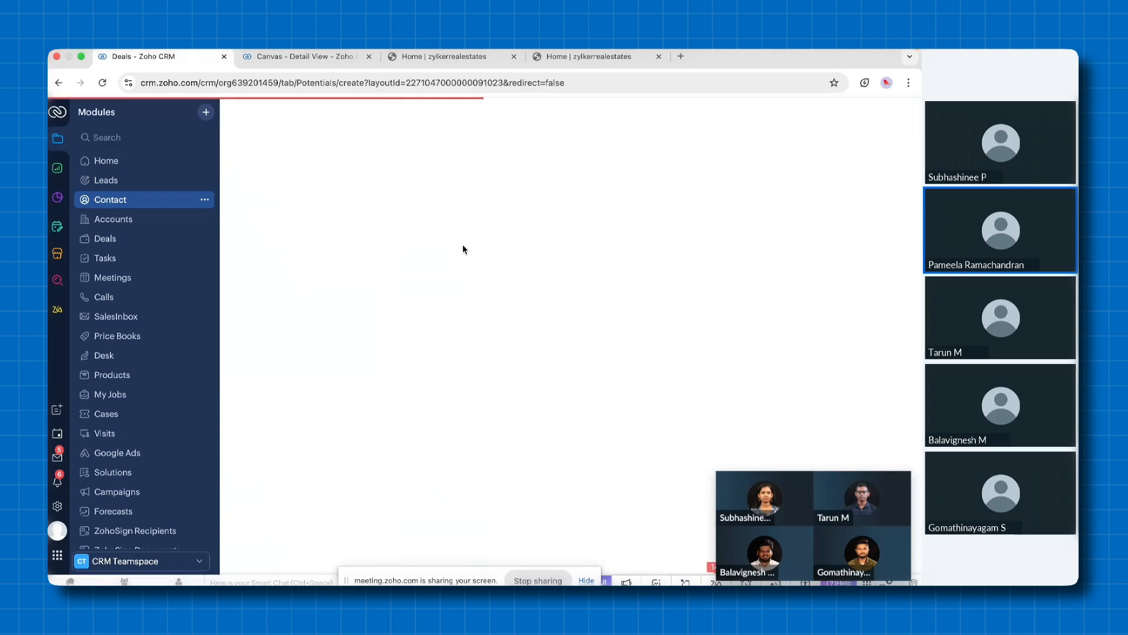
left_click(423, 197)
left_click(472, 228)
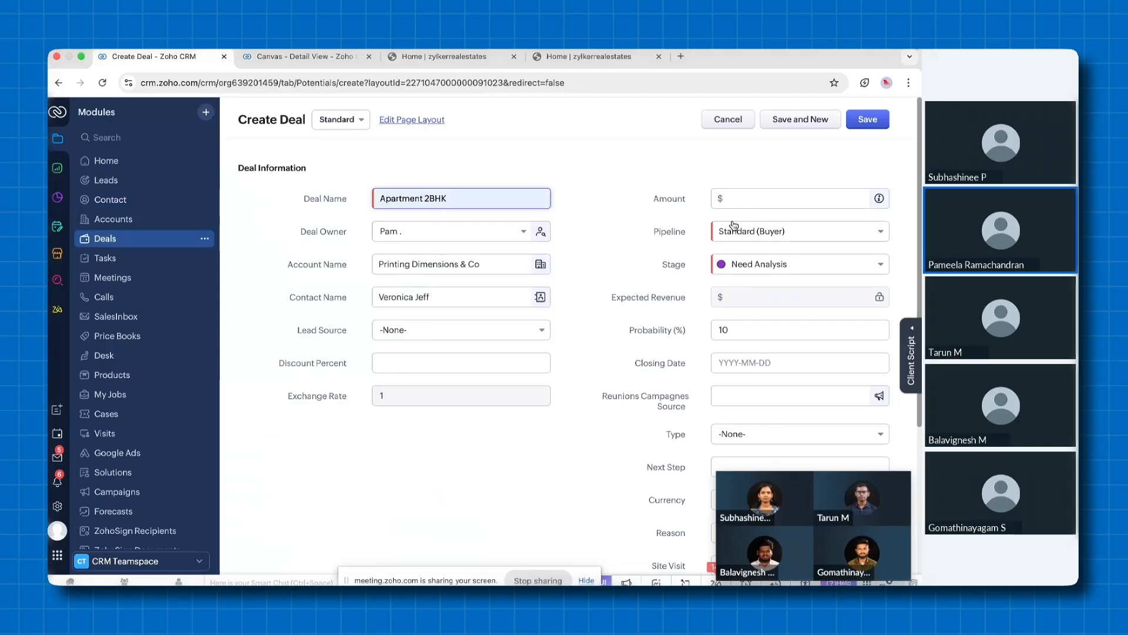
left_click(729, 198)
type("9000000")
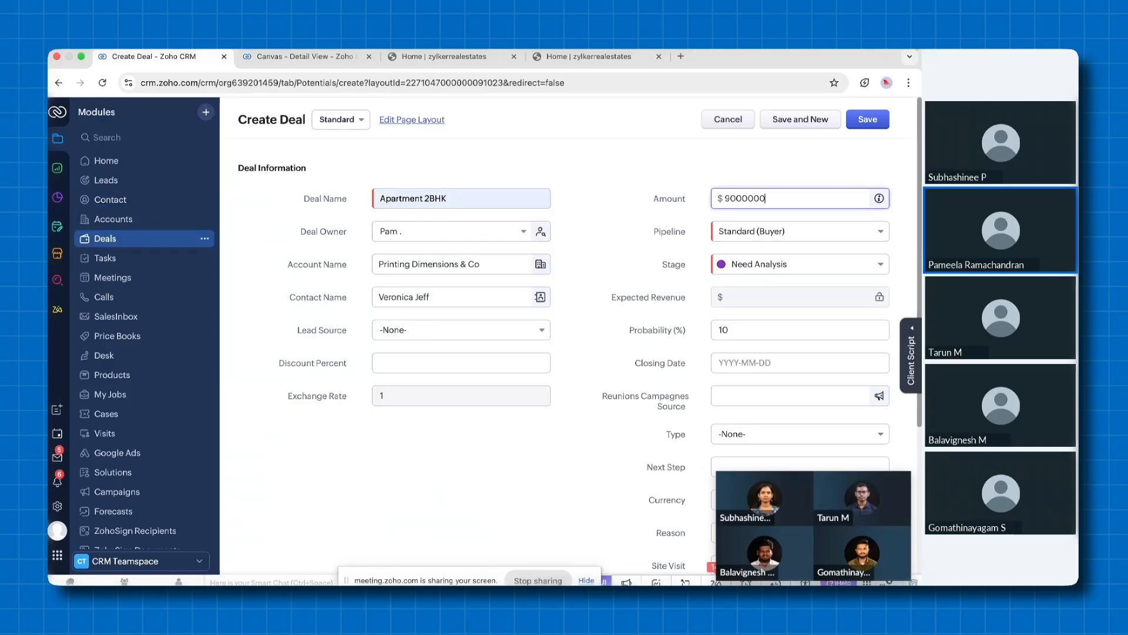
left_click(874, 122)
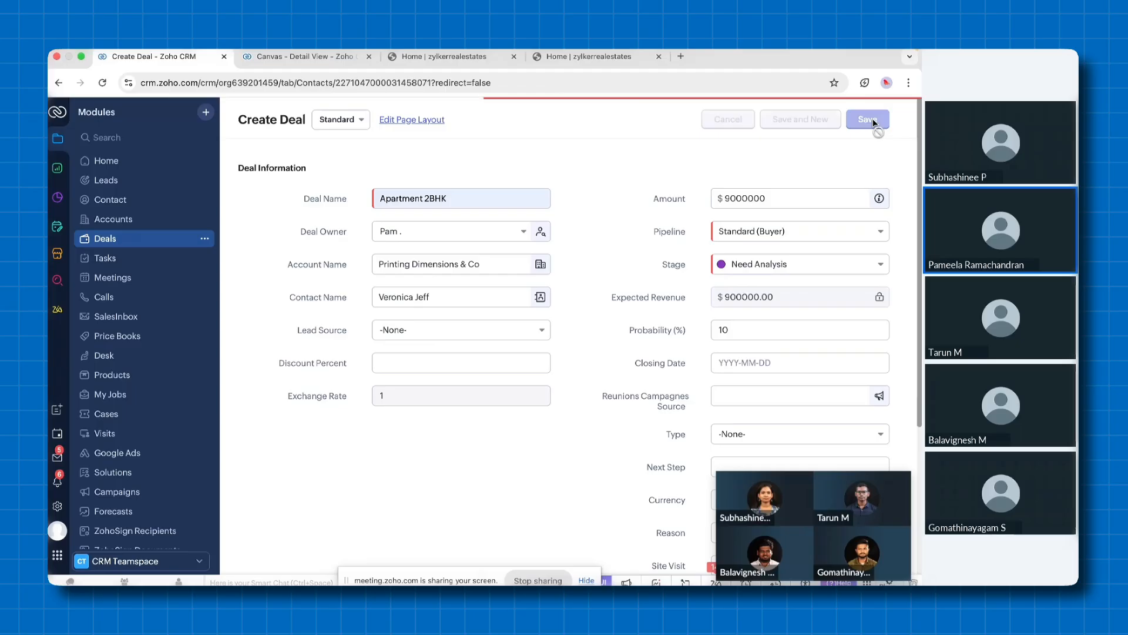
Open the Apartment 2BHK deal from the contact's related deals and move its stage to Closed (Won), saving the verified details
left_click(289, 226)
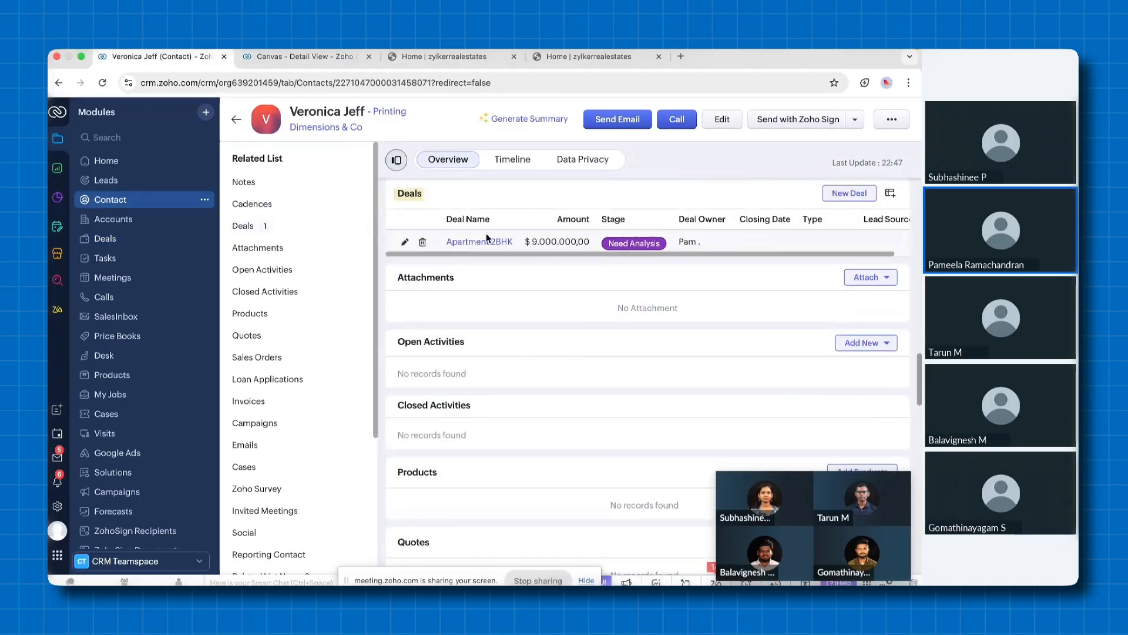
left_click(480, 243)
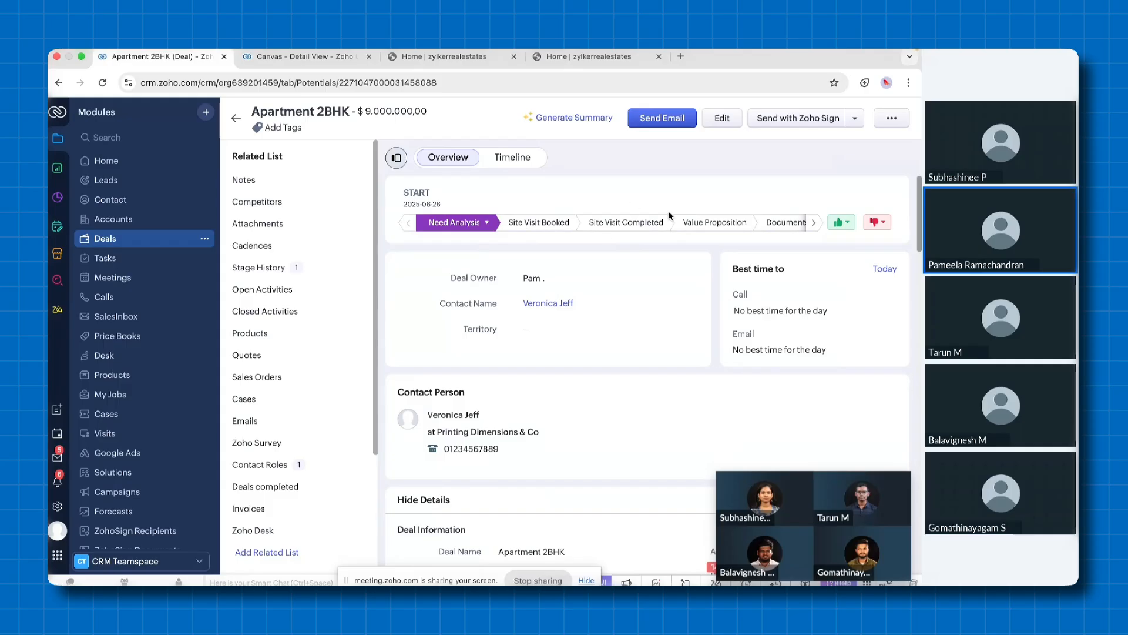
left_click(813, 224)
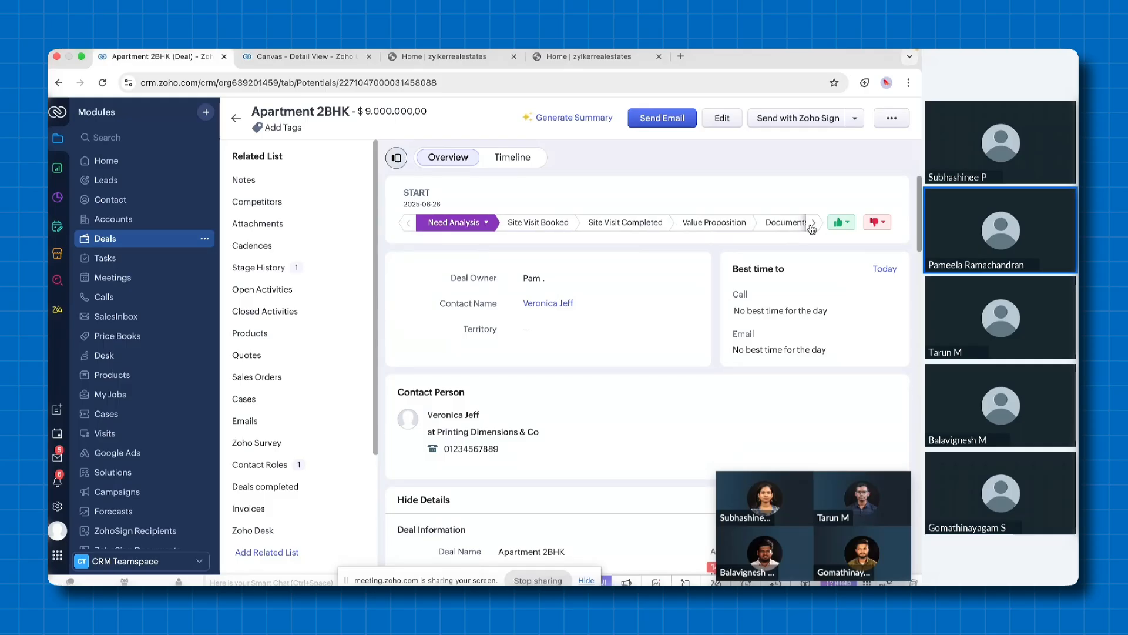
left_click(695, 222)
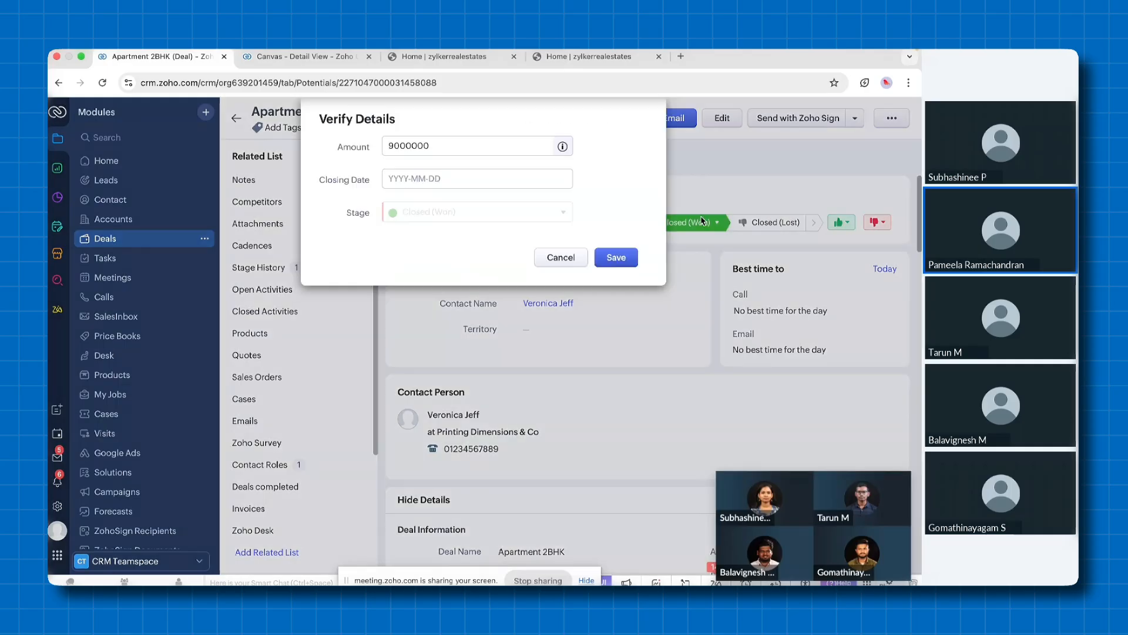
left_click(616, 259)
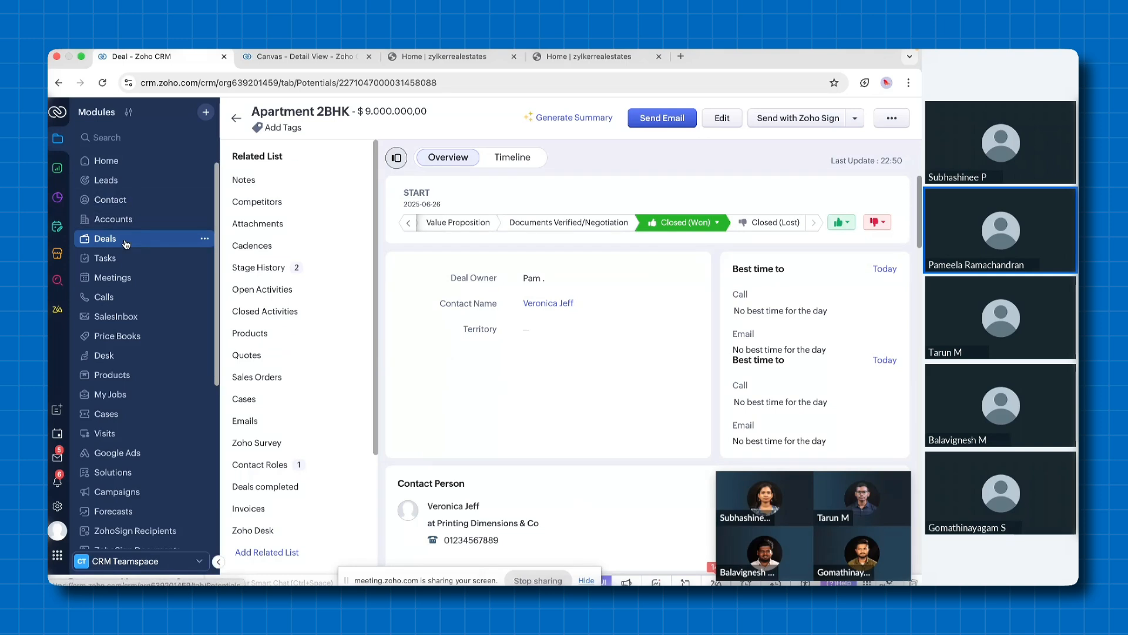
Open a new meeting form in the Meetings module, try the online meeting option, and leave without saving
left_click(115, 285)
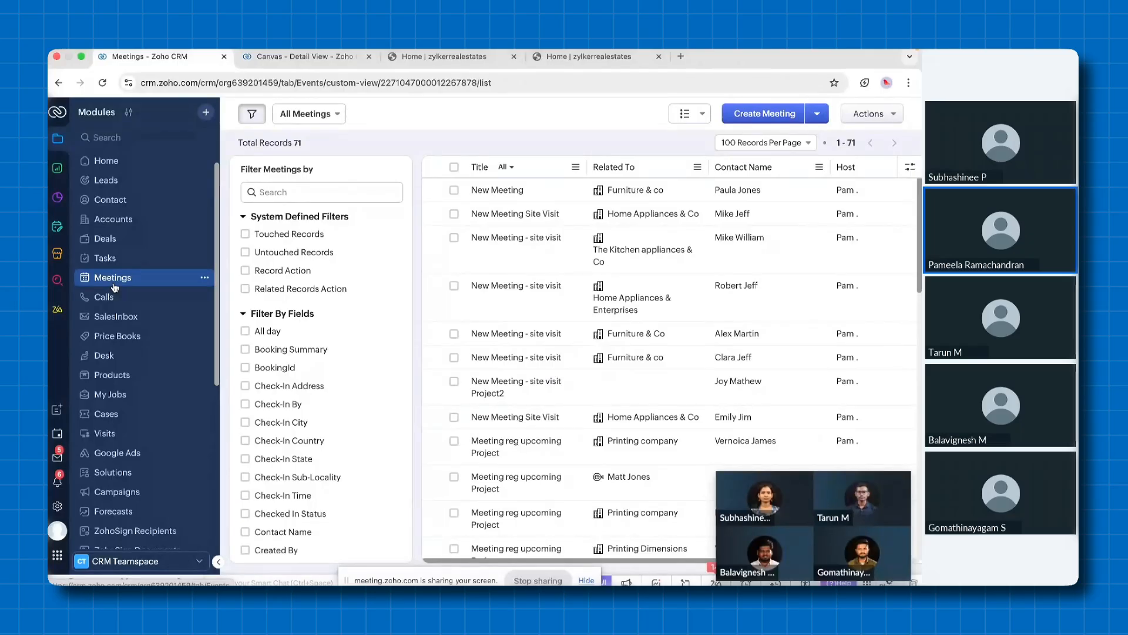
left_click(750, 115)
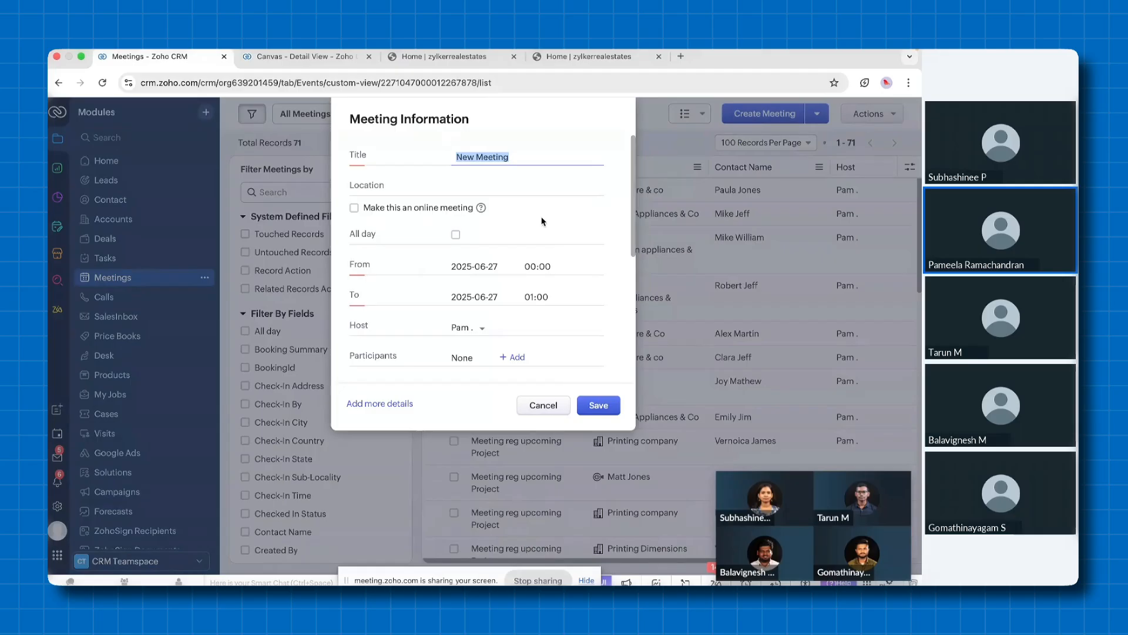
left_click(355, 208)
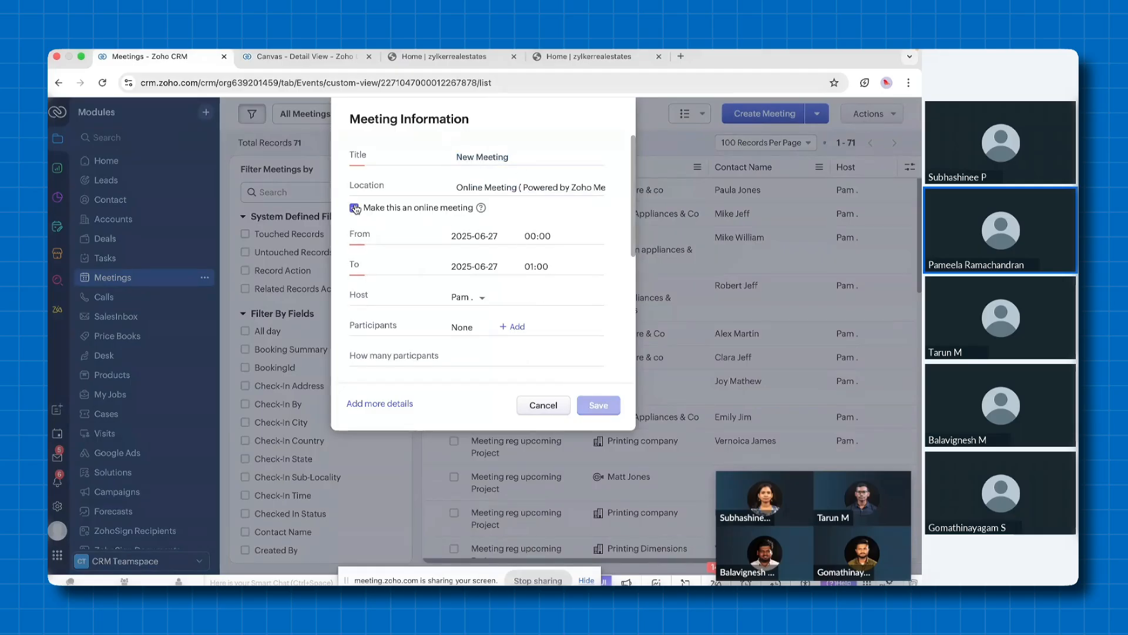
left_click(354, 208)
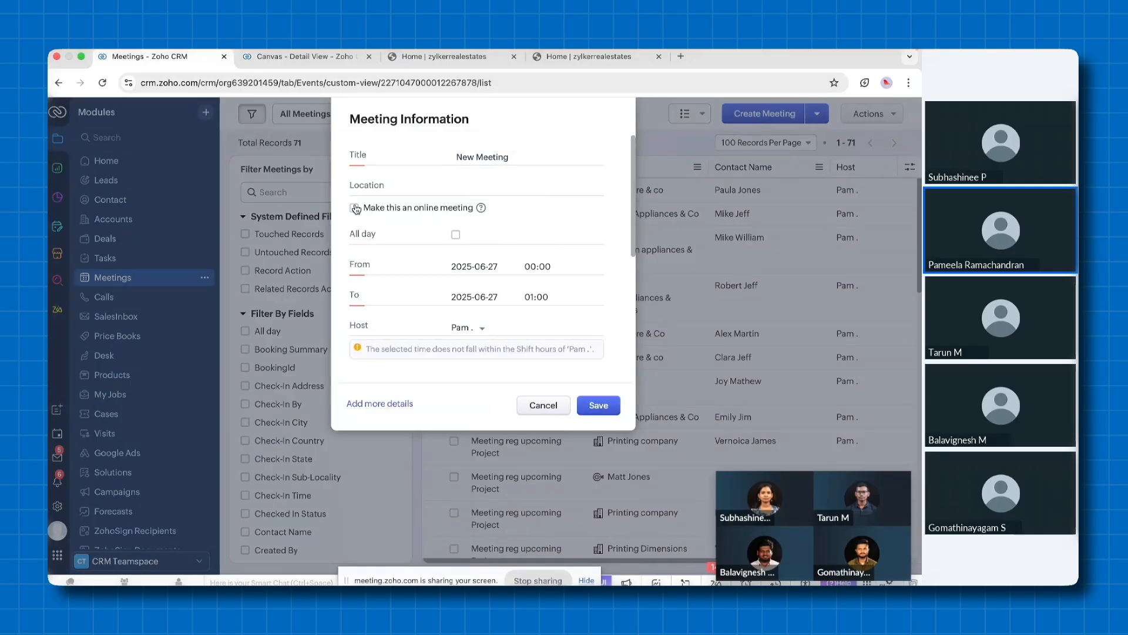
left_click(542, 406)
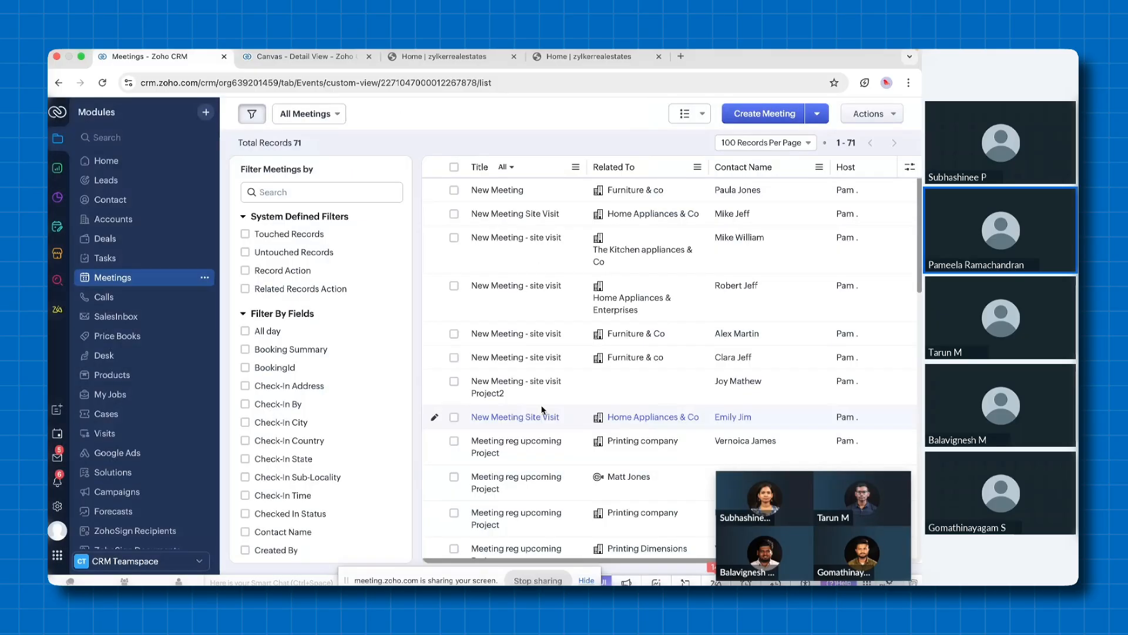
View the record lists of the Calls, Price Books and Products modules
left_click(104, 296)
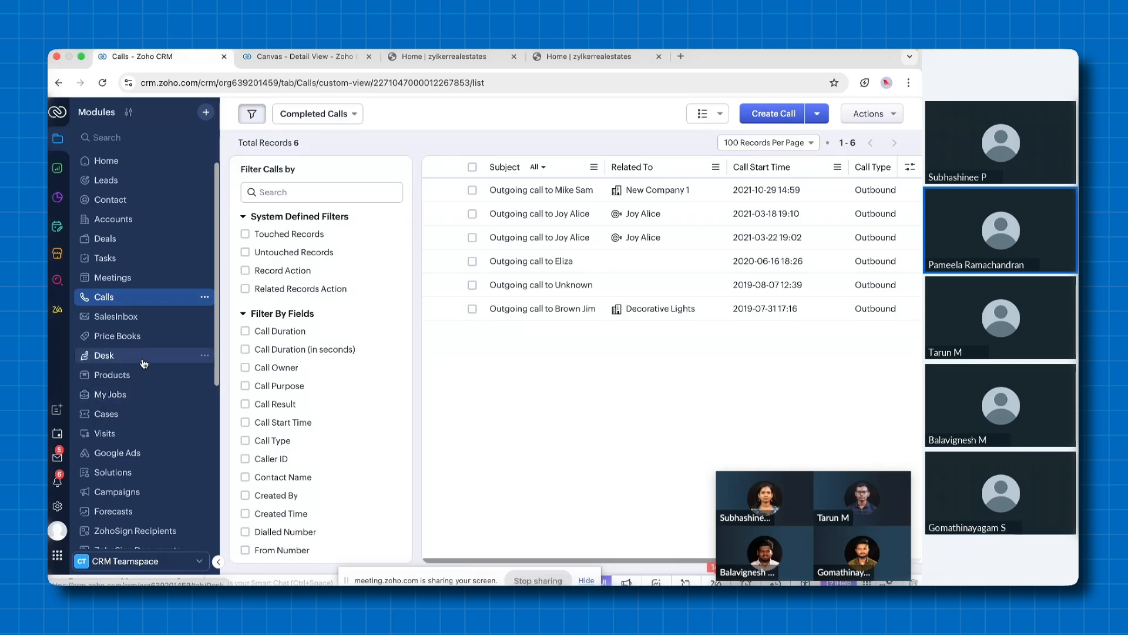
left_click(119, 342)
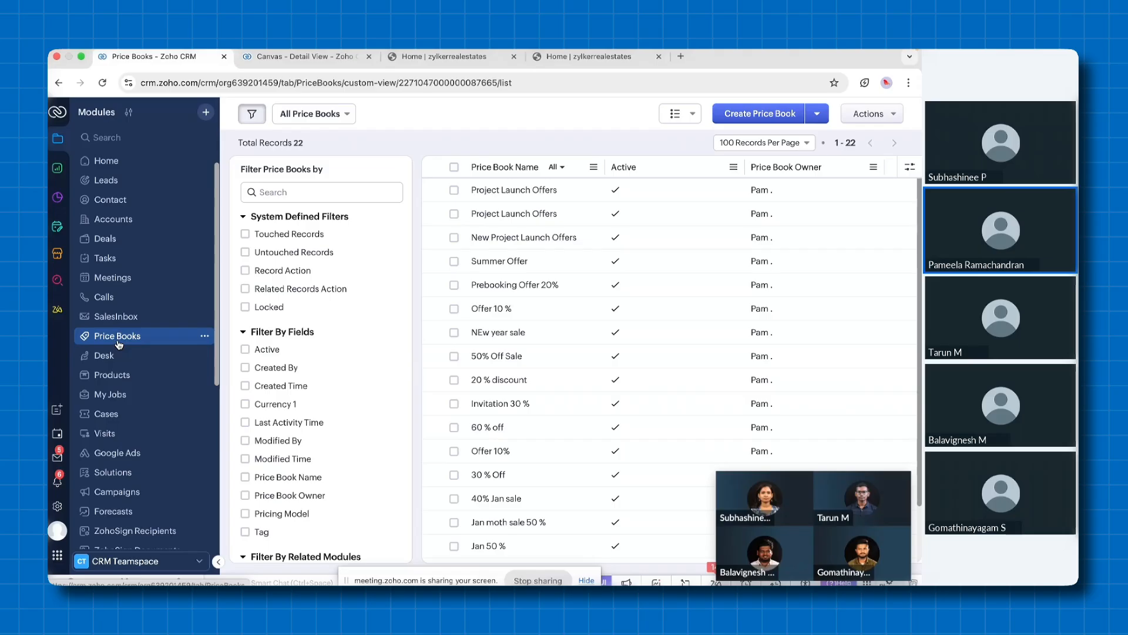
left_click(113, 375)
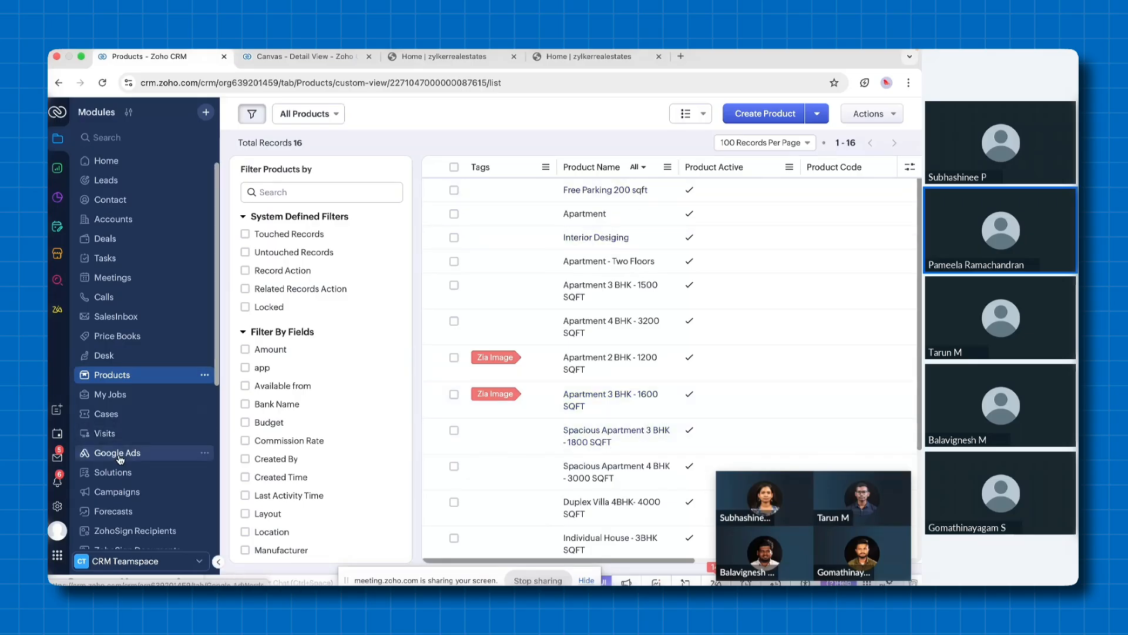
Open the first 2BHK Apartment quote in the Quotes module and review its details down to the quoted items
scroll(120, 459, "down", 4)
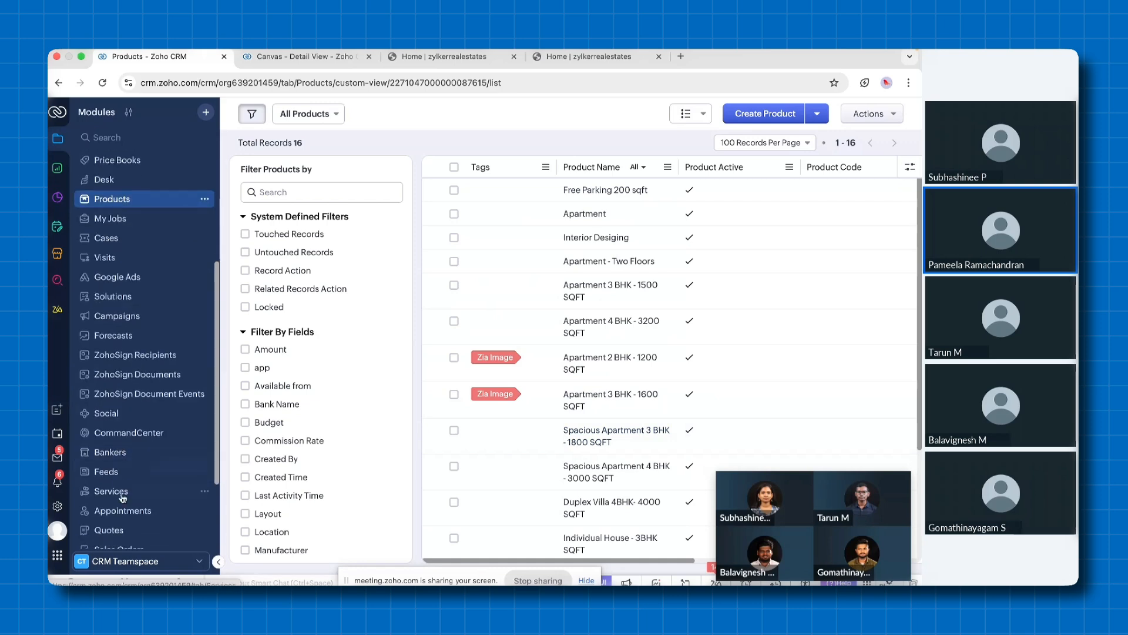
left_click(118, 496)
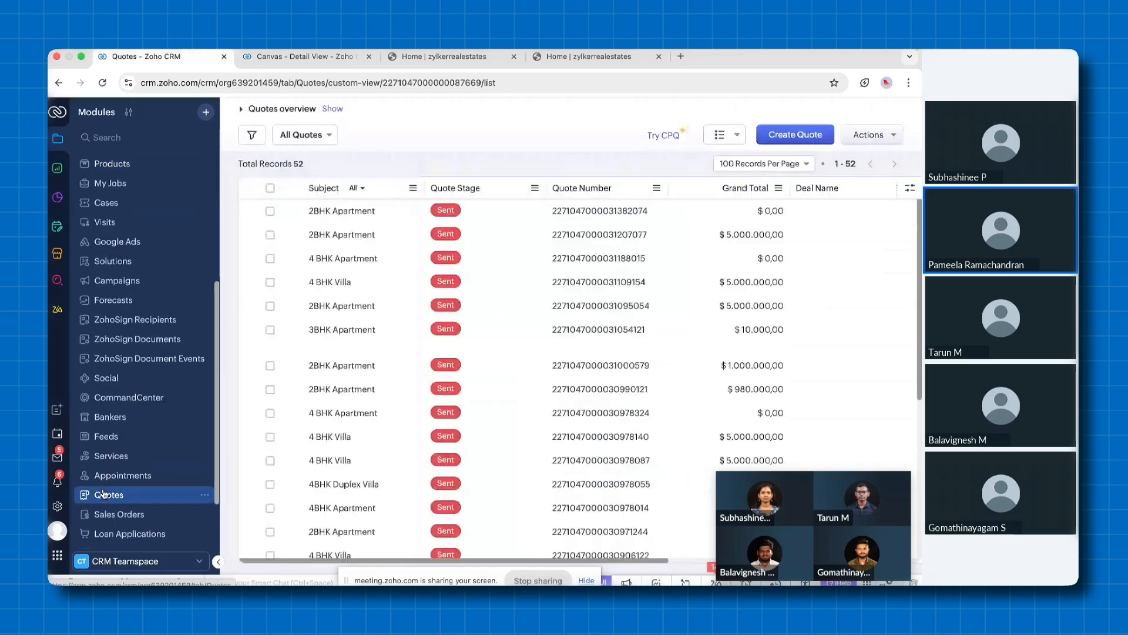
left_click(348, 215)
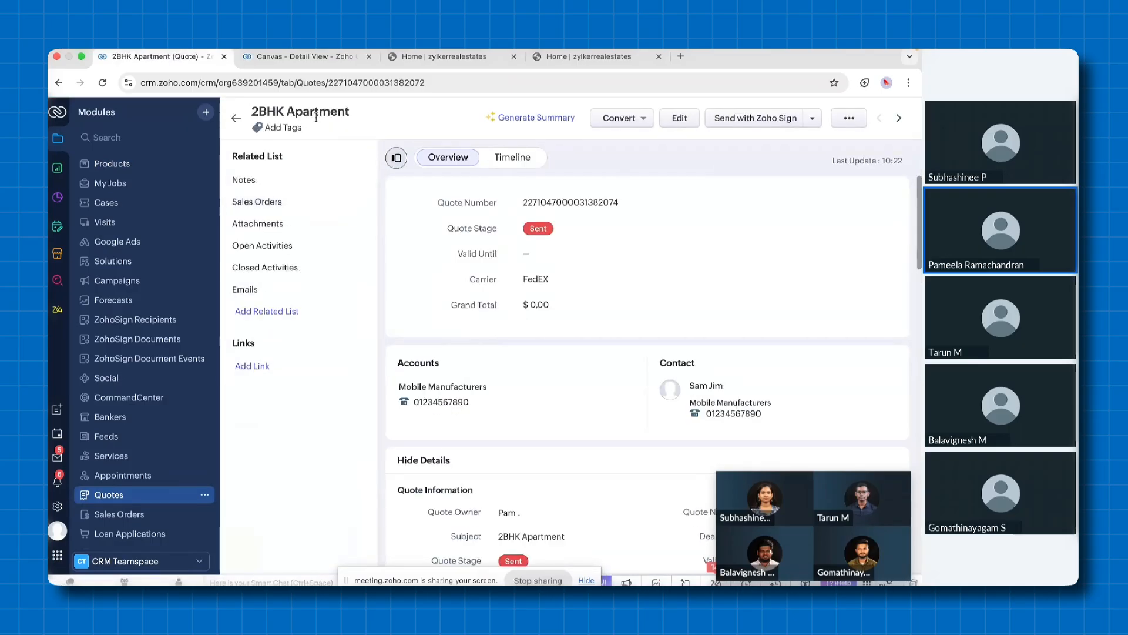
scroll(530, 376, "down", 6)
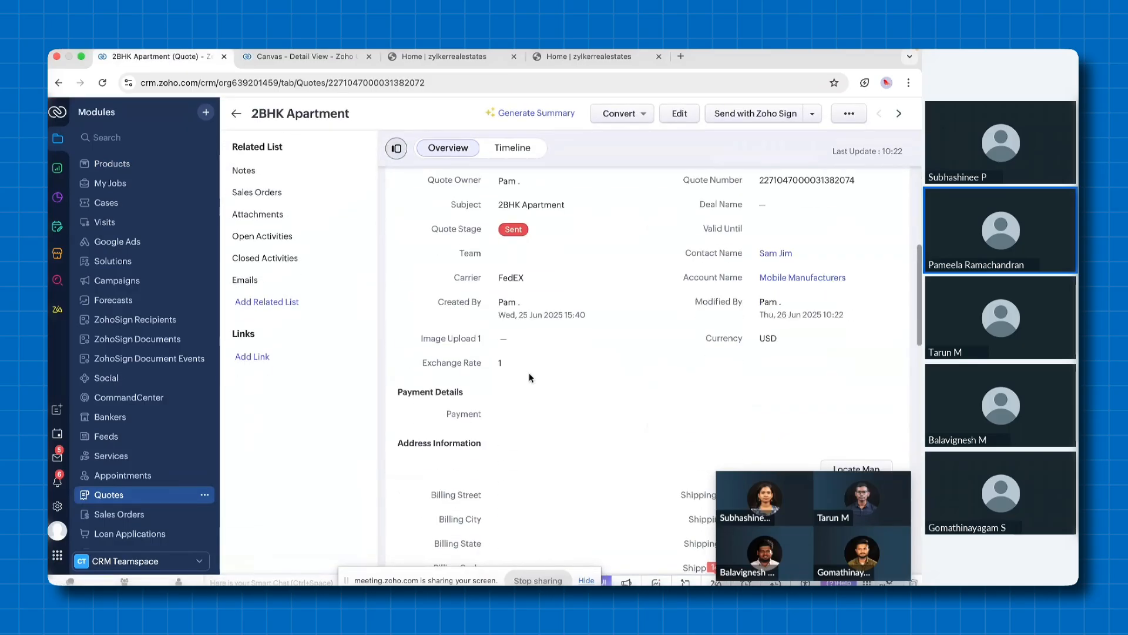
scroll(530, 377, "down", 5)
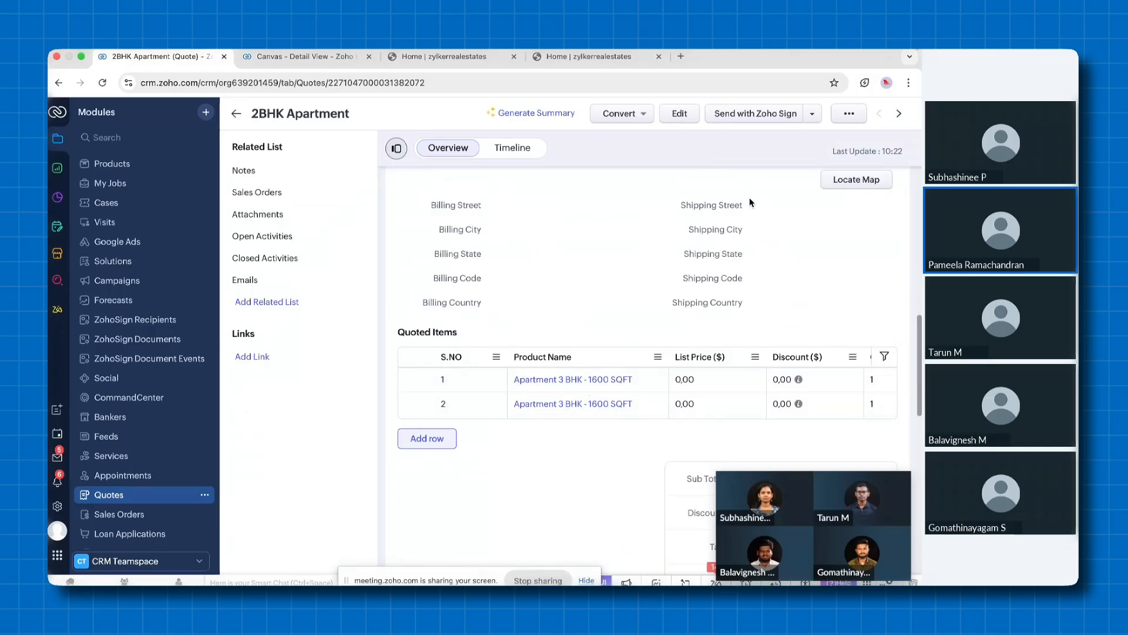
Examine the additional actions available for the 2BHK Apartment quote and the record types it can be converted into
left_click(850, 115)
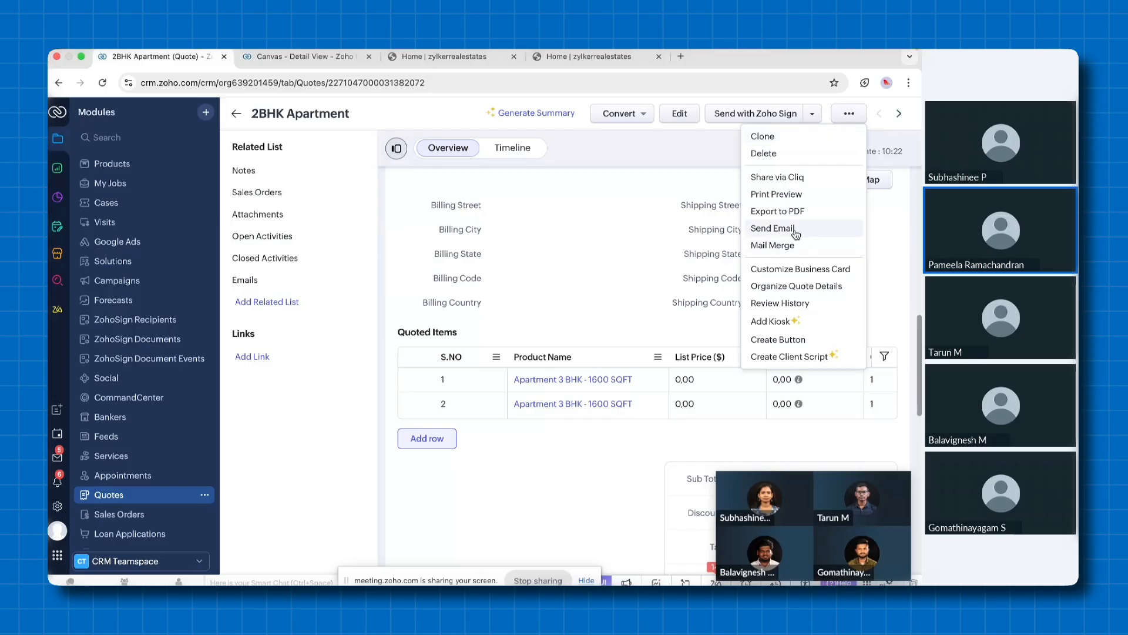
left_click(510, 466)
scroll(543, 358, "up", 10)
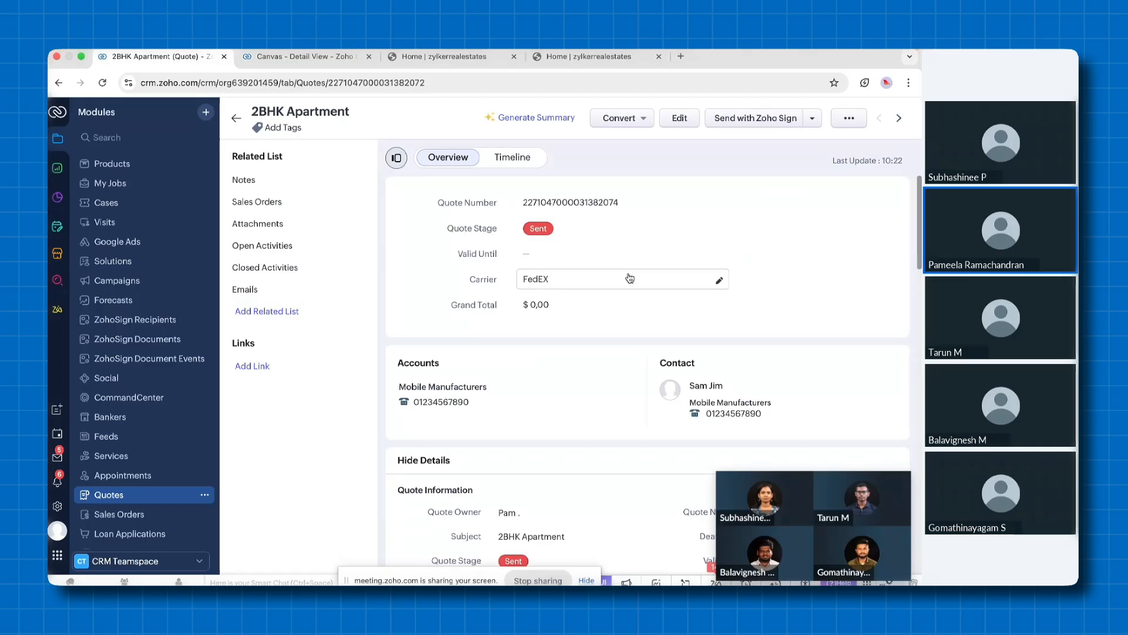
left_click(643, 119)
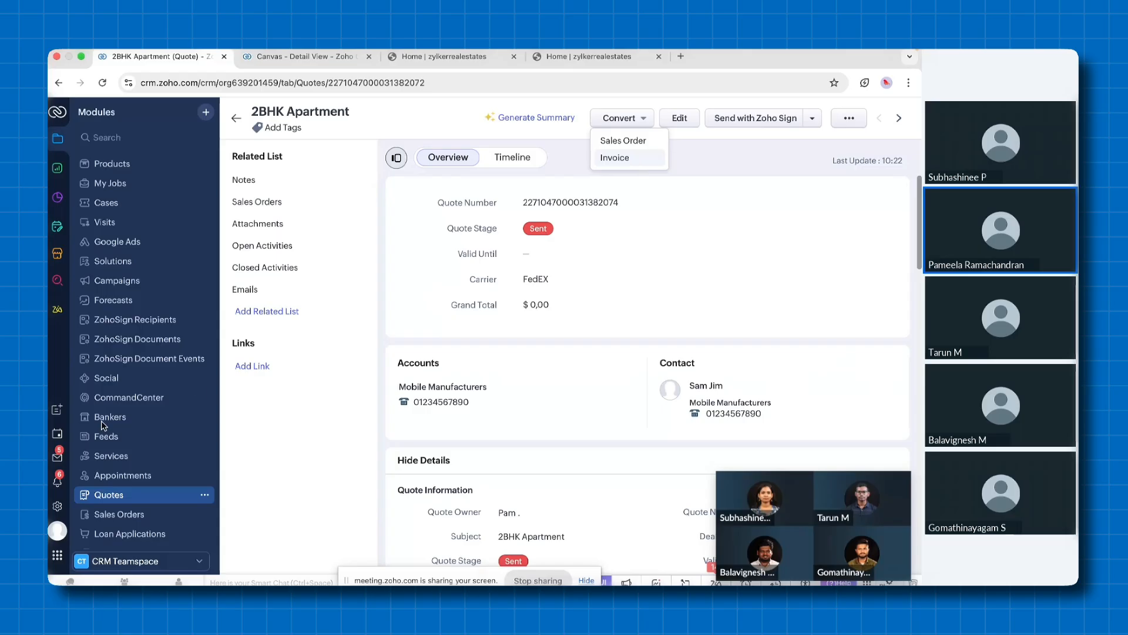
View the Bankers and Loan Applications modules, checking the original module name of each in the page address
left_click(122, 418)
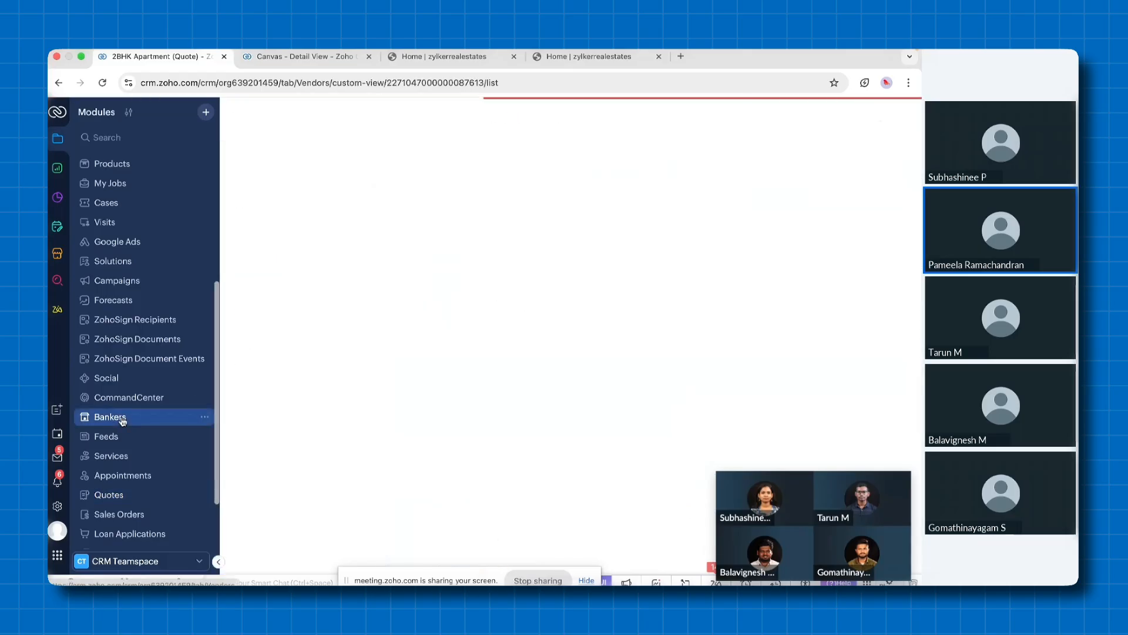
left_click(326, 87)
double_click(335, 85)
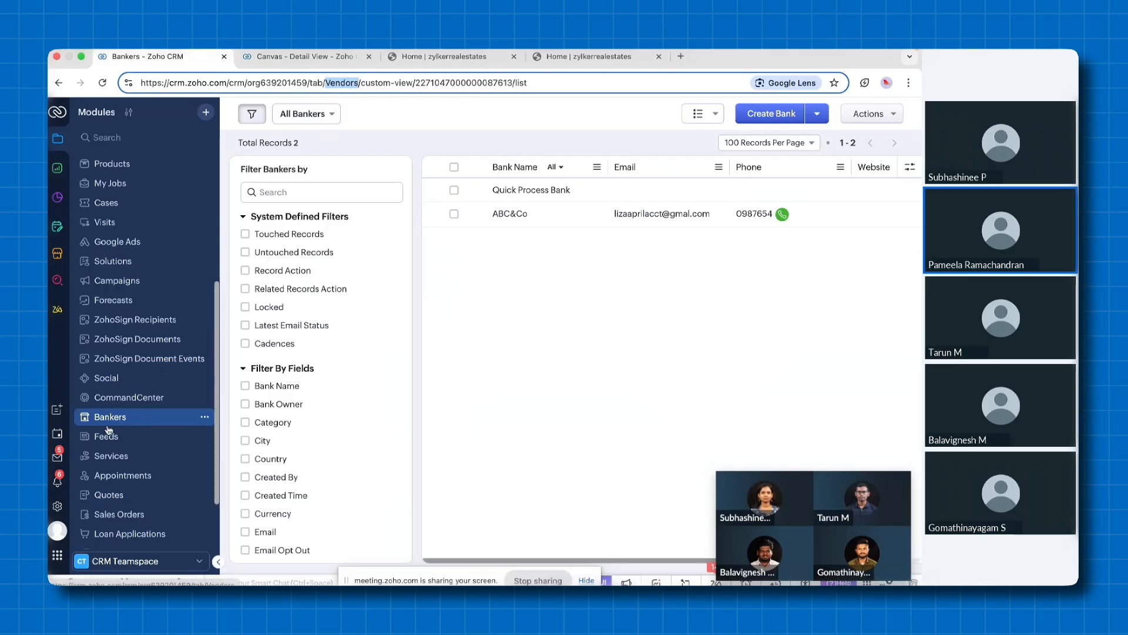
scroll(126, 444, "down", 3)
left_click(133, 462)
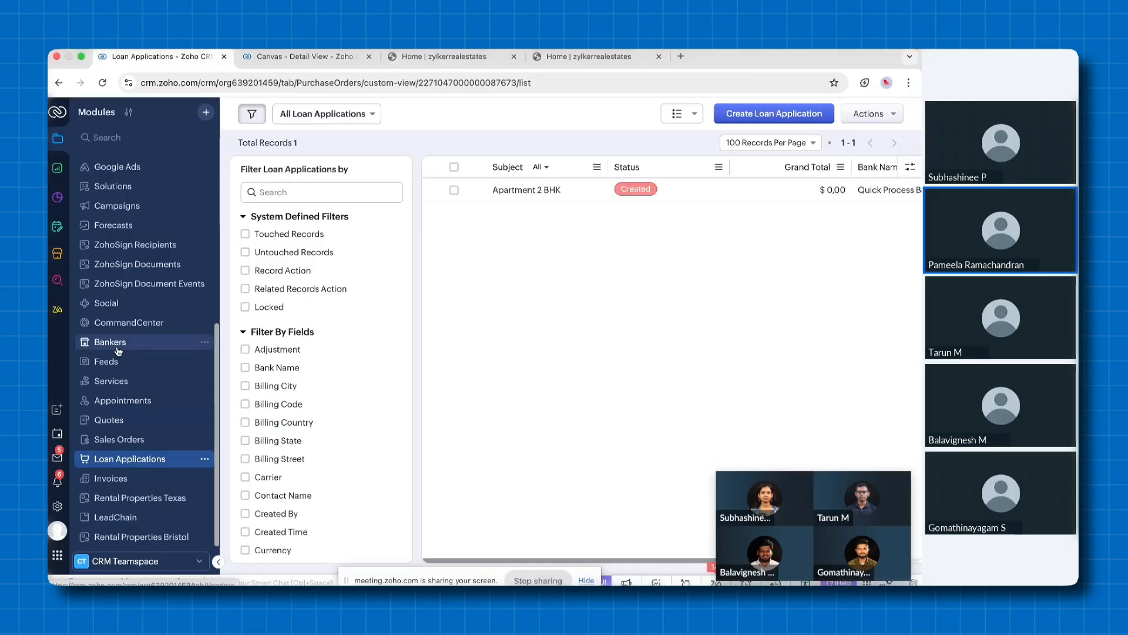
double_click(358, 83)
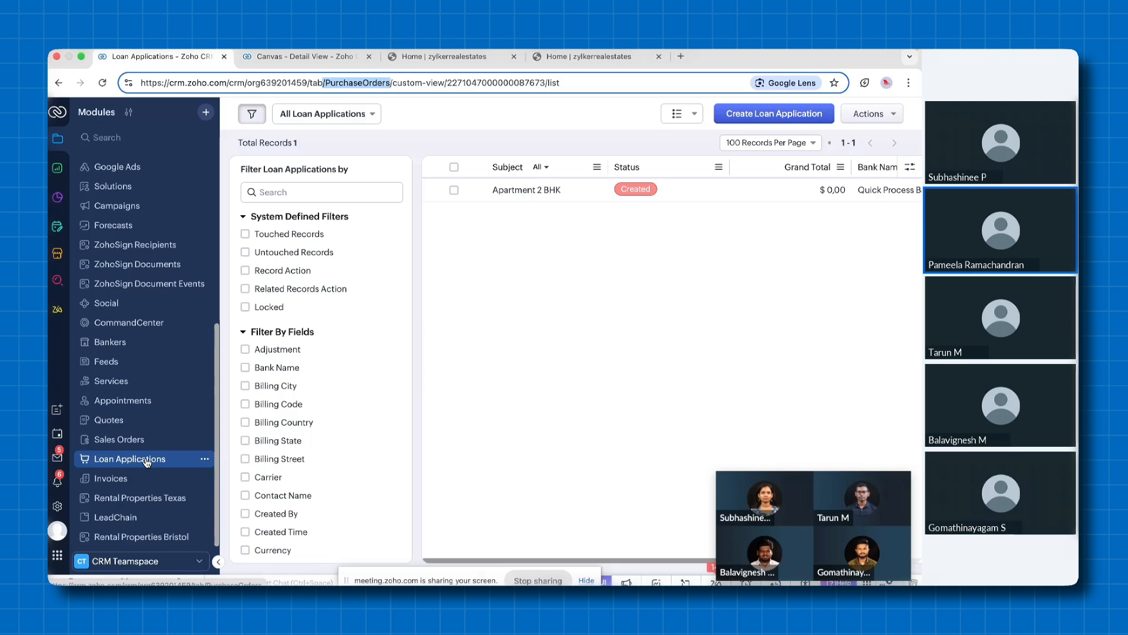
Start creating a new organization module from the Modules and Fields setup
left_click(57, 506)
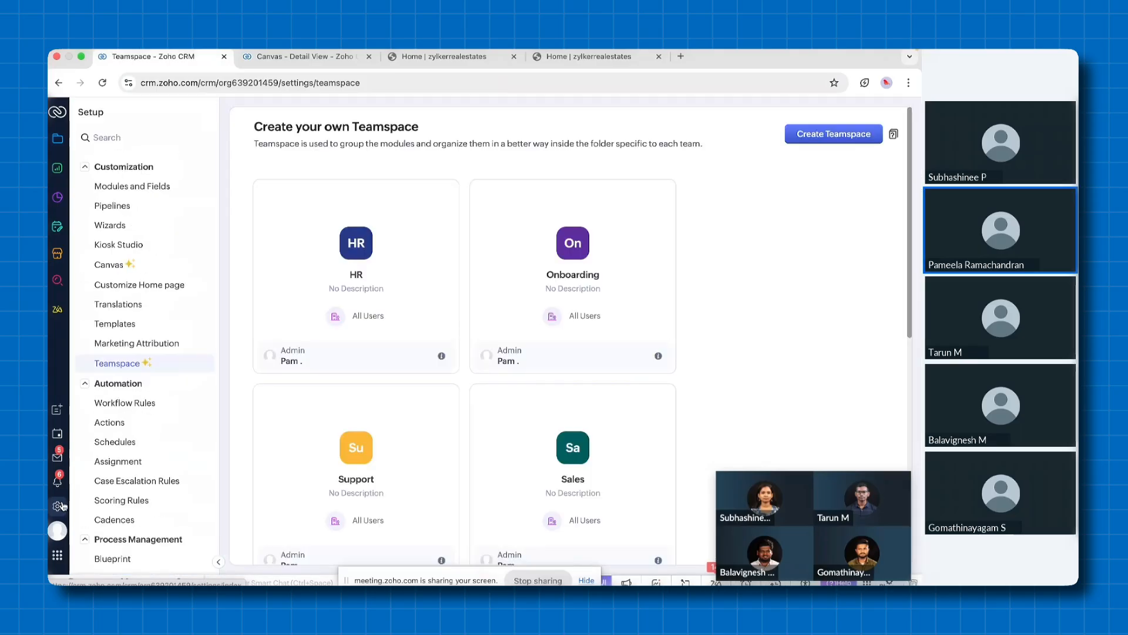
left_click(162, 196)
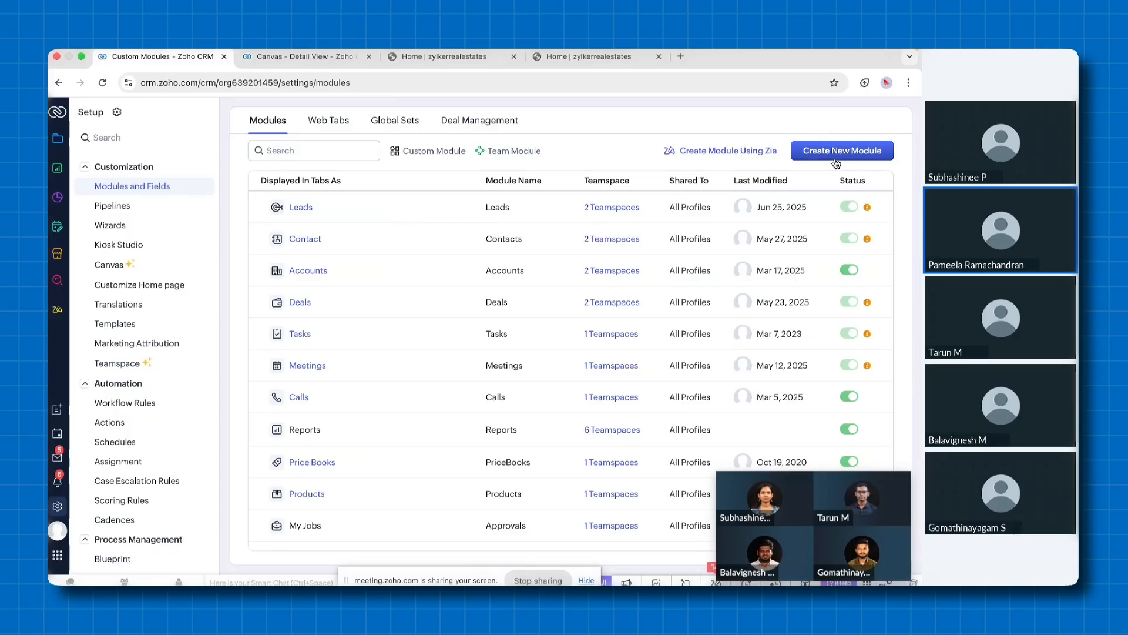
left_click(835, 156)
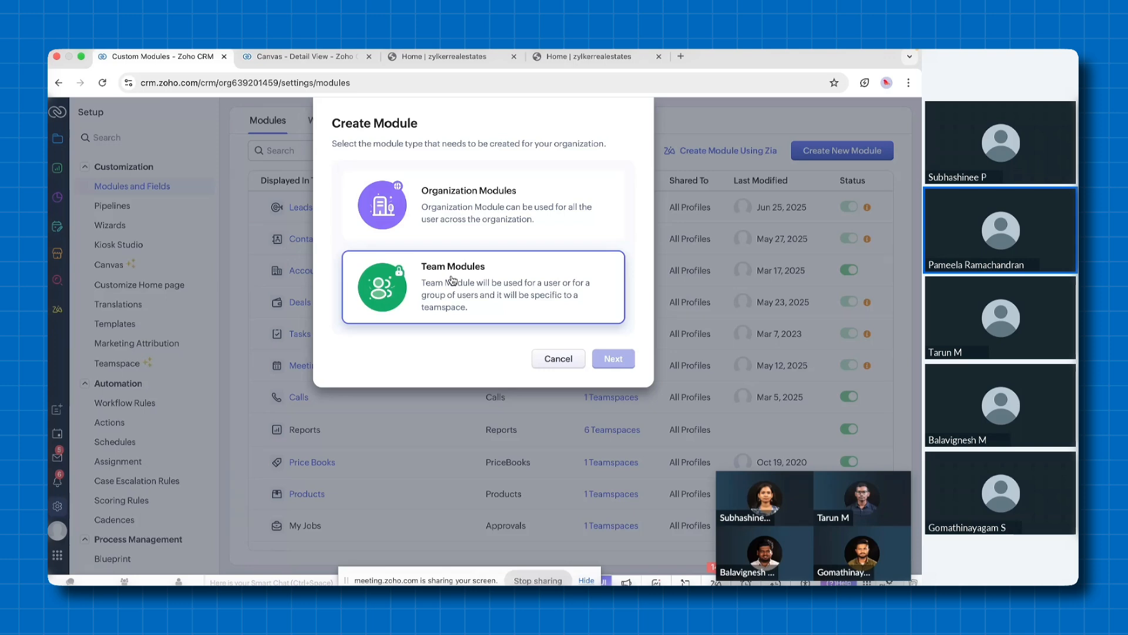
left_click(447, 212)
left_click(612, 360)
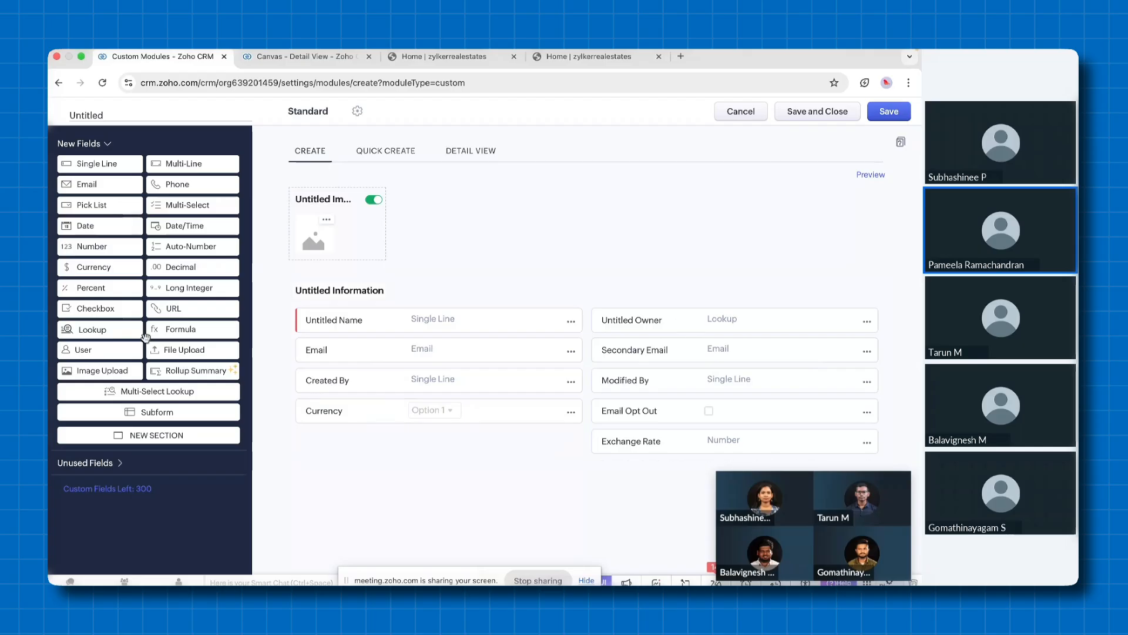
Add a new section named Property Information to the module layout
left_click(134, 437)
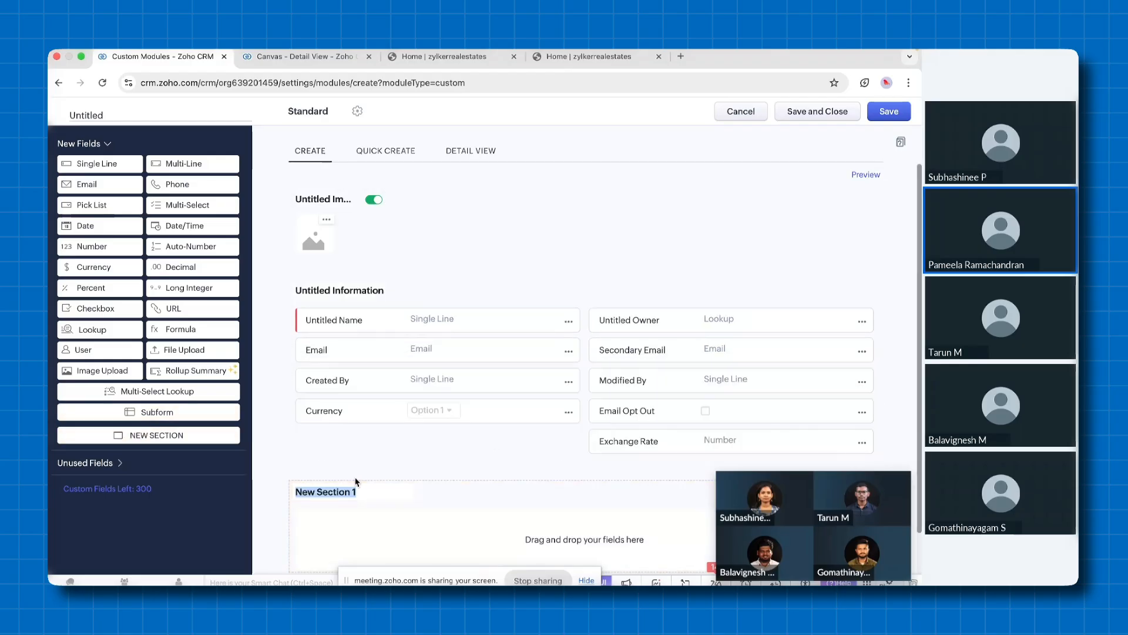
type("Pr")
left_click(420, 419)
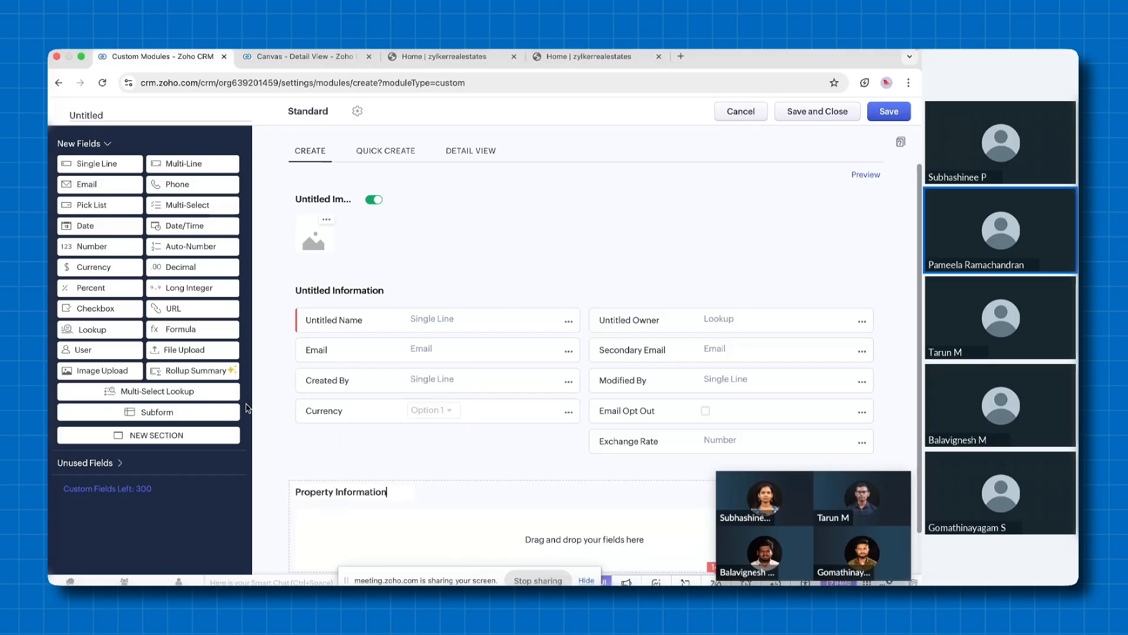
Add a single-line field labelled Location to the Property Information section
left_click_drag(94, 164, 339, 523)
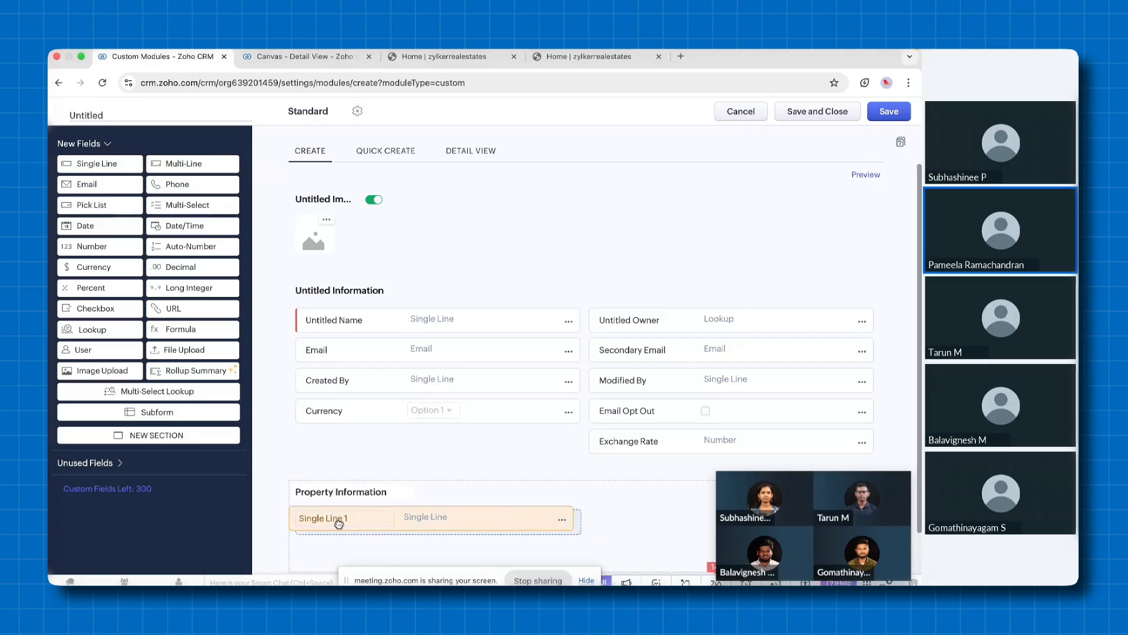
type("Locatiopn")
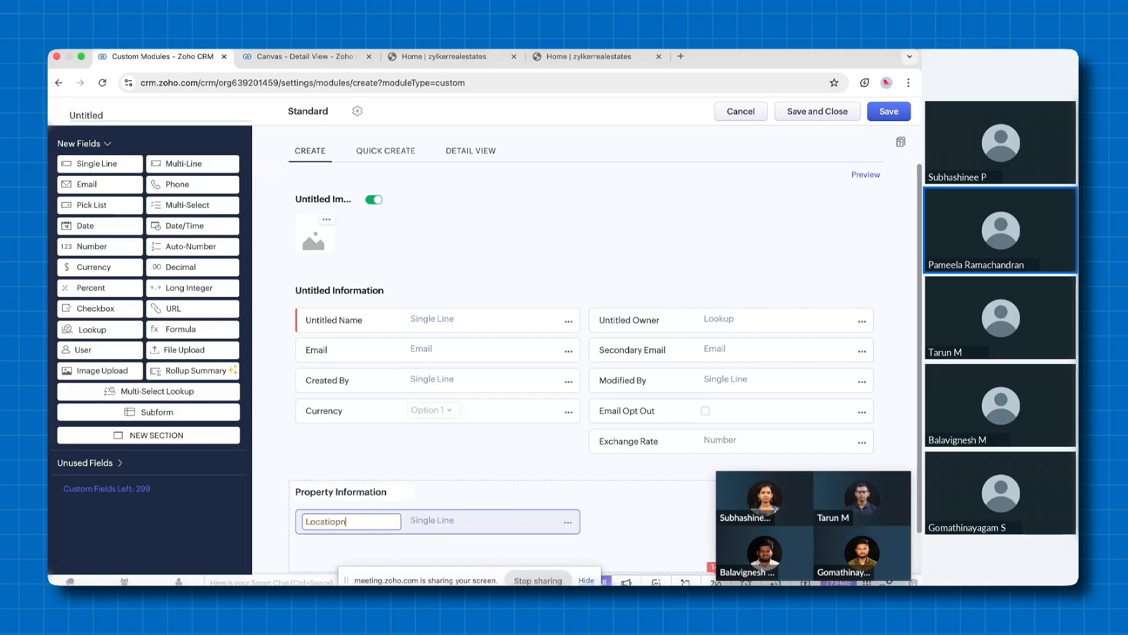
key("BackSpace")
key("BackSpace")
type("n")
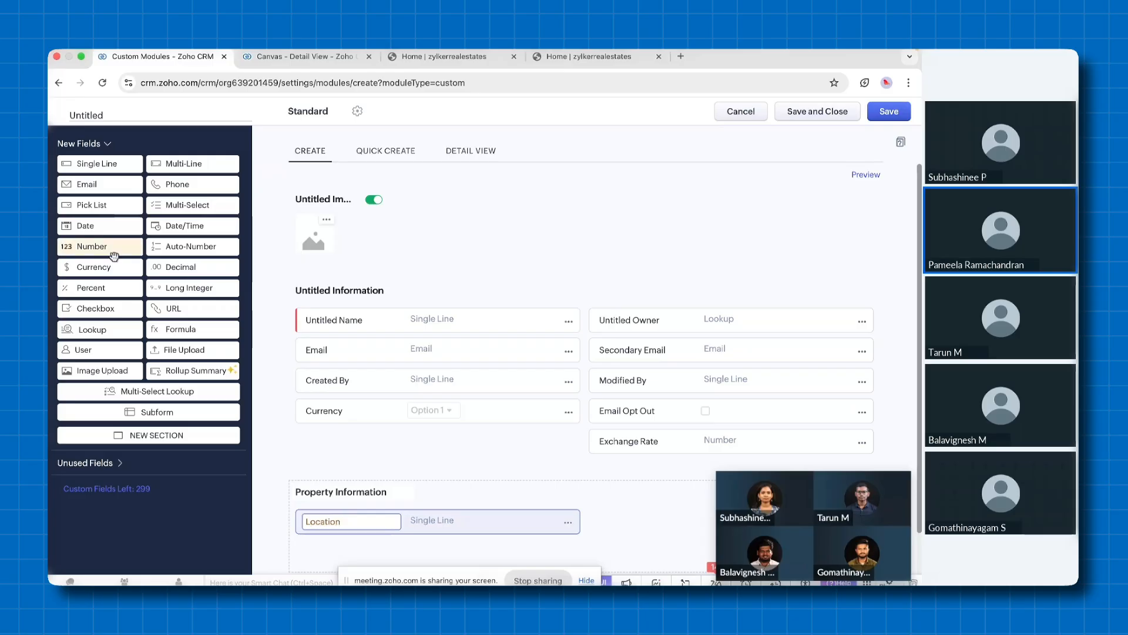
Add a currency field labelled Budget beside Location in the Property Information section
left_click_drag(91, 267, 614, 516)
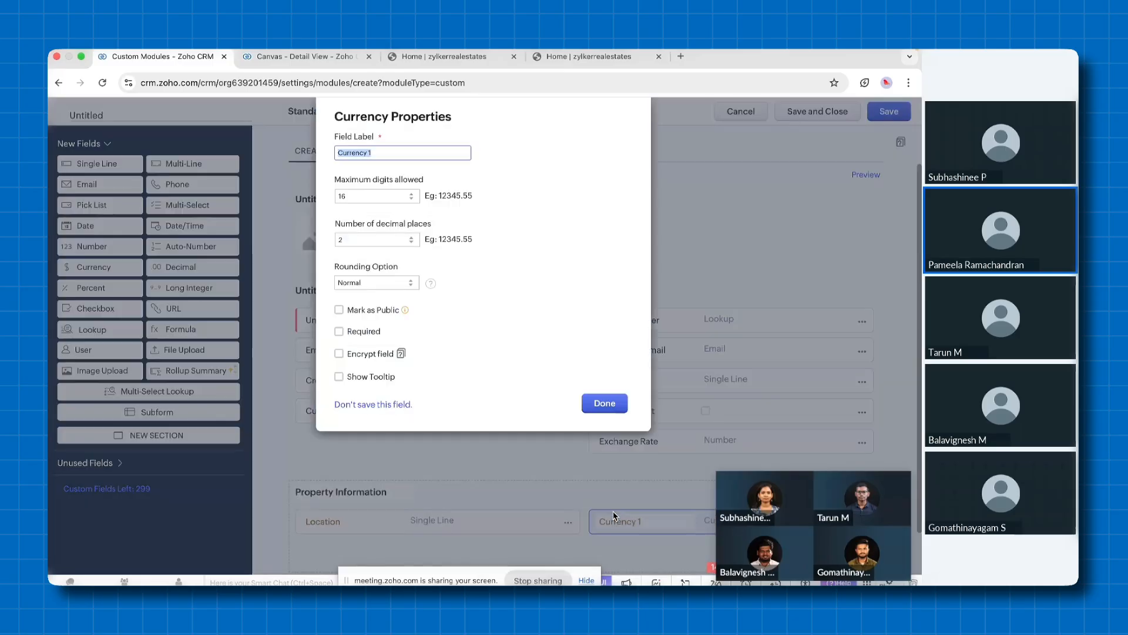
type("Budget")
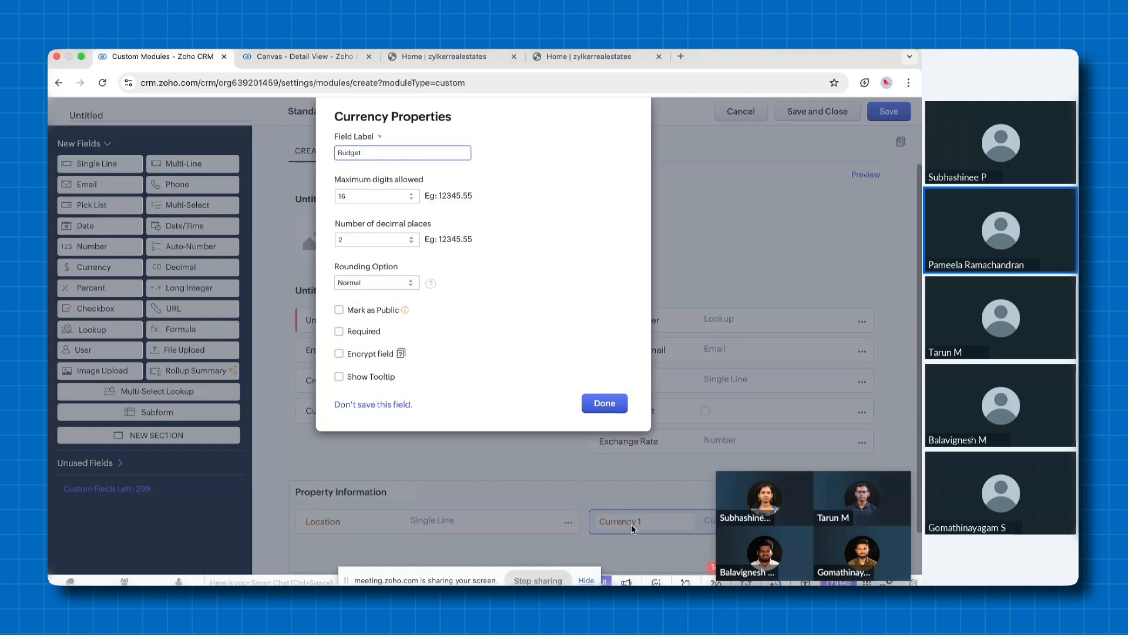
left_click(605, 403)
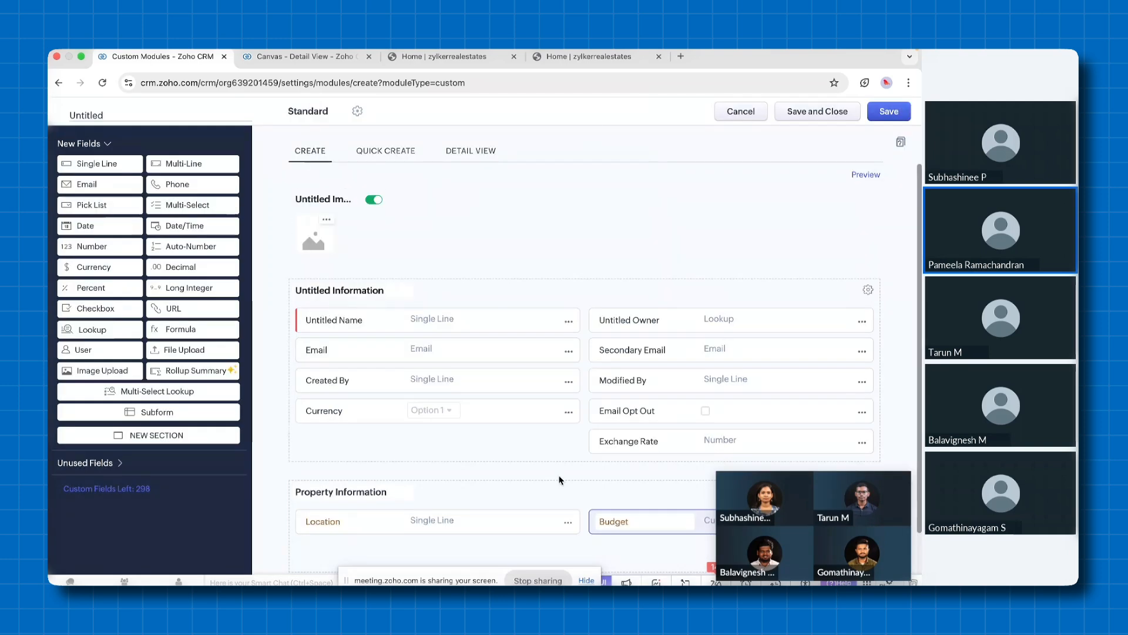
Save the new module with plural and singular names "Rental Properties Texas." and exit the layout editor
left_click(893, 117)
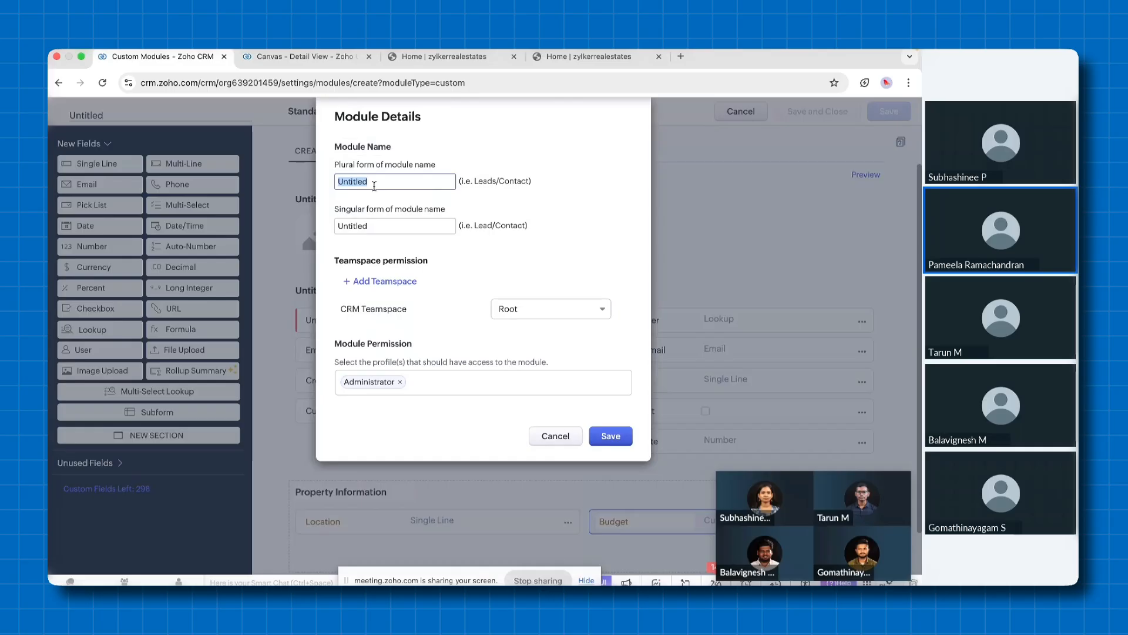
type("Rental Properties Texas")
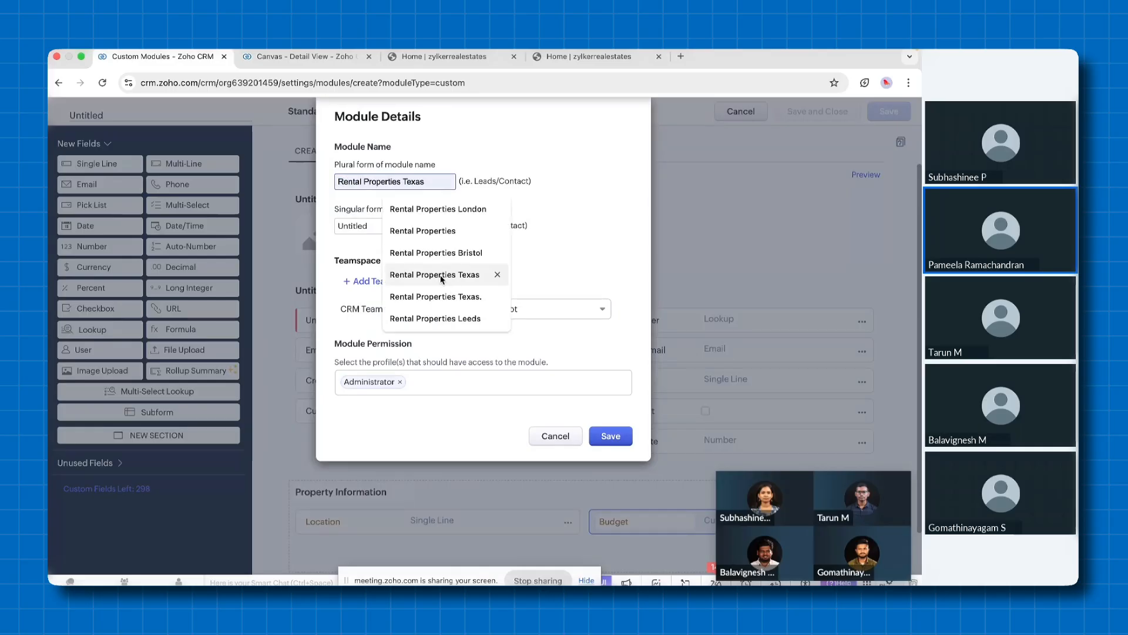
left_click(446, 294)
left_click(403, 227)
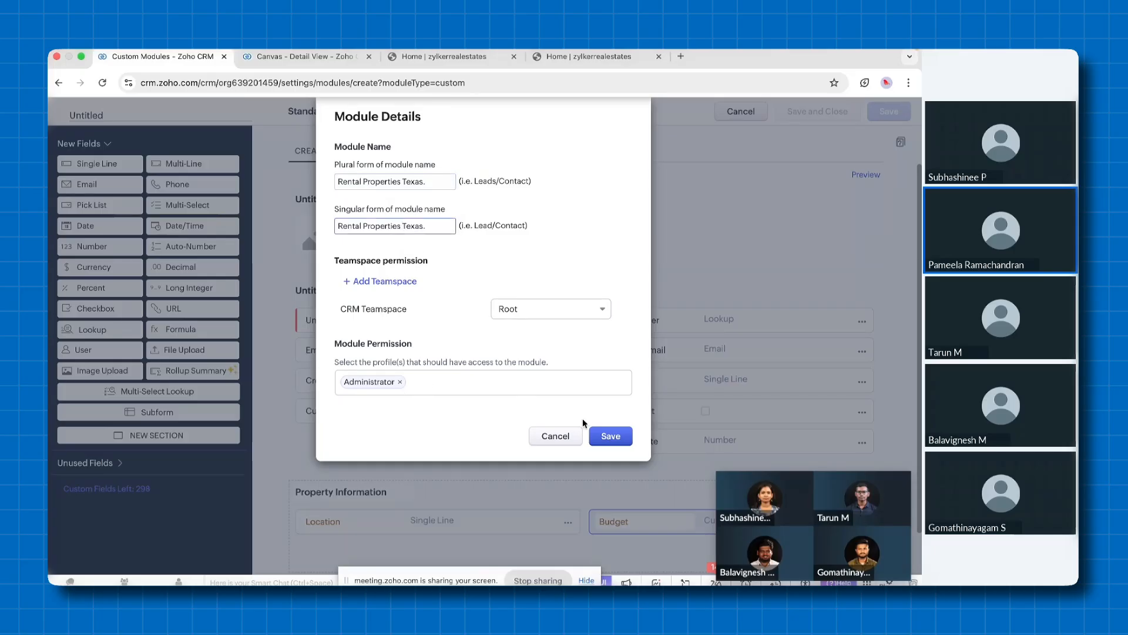
left_click(611, 435)
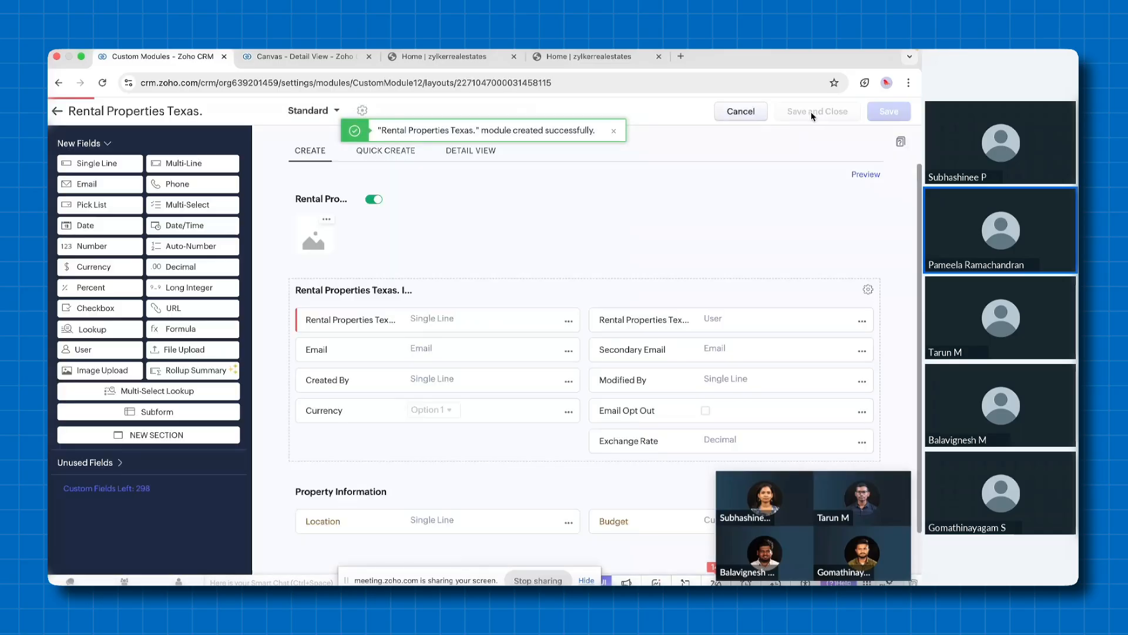
left_click(736, 111)
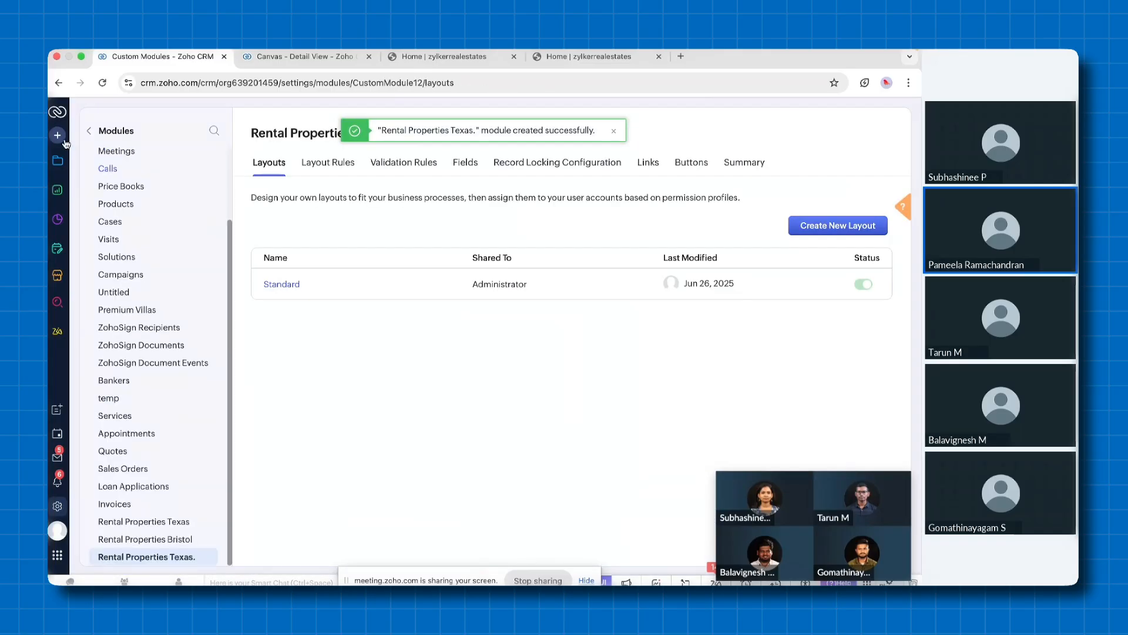
Create and save a record named Luxury Apartment in the Rental Properties Texas. module
left_click(60, 161)
scroll(147, 353, "down", 5)
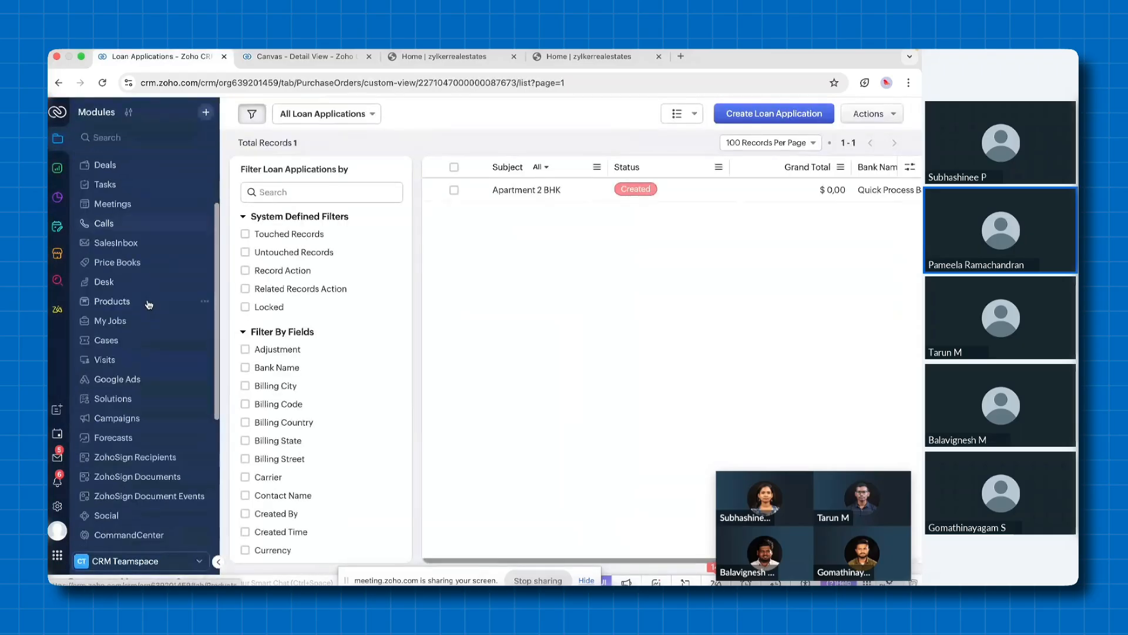
left_click(139, 532)
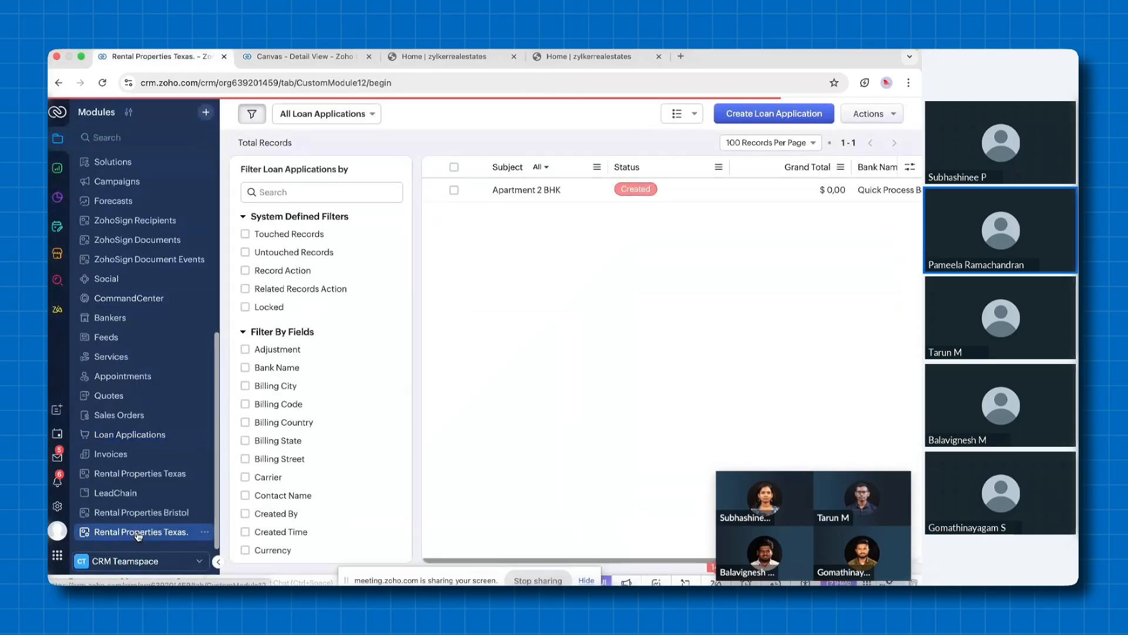
left_click(544, 243)
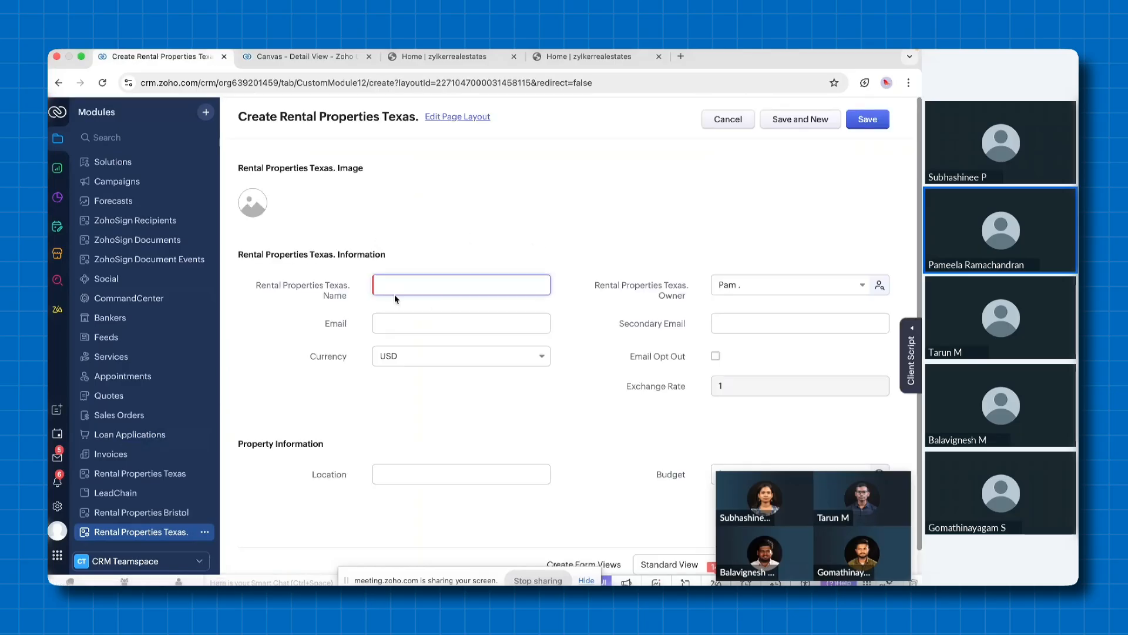
type("Luxury Apartment")
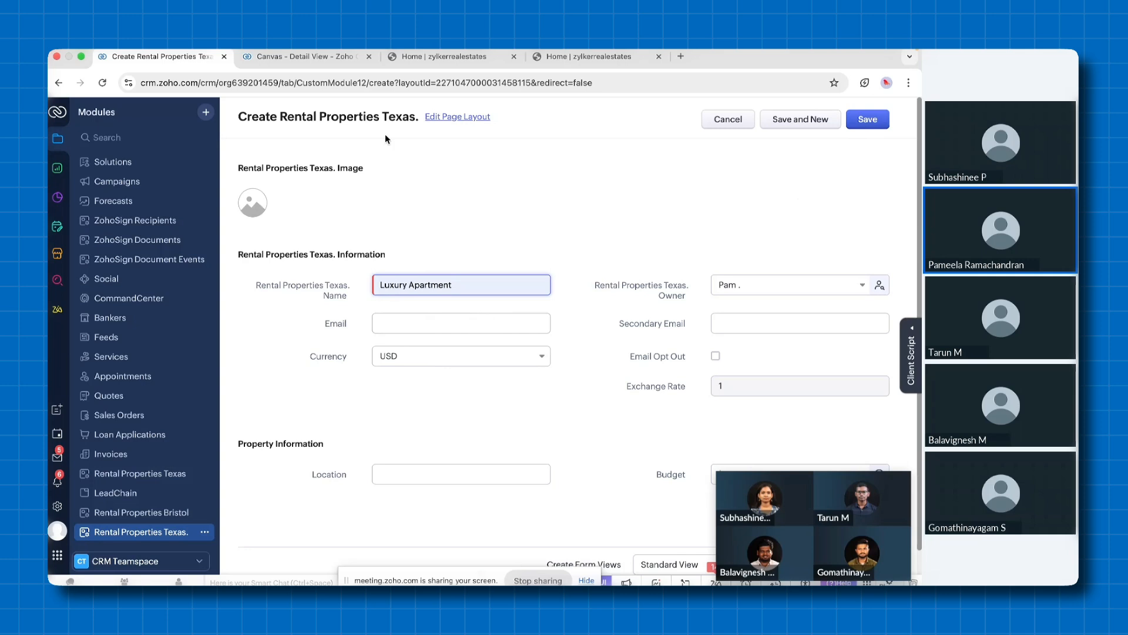
left_click(869, 120)
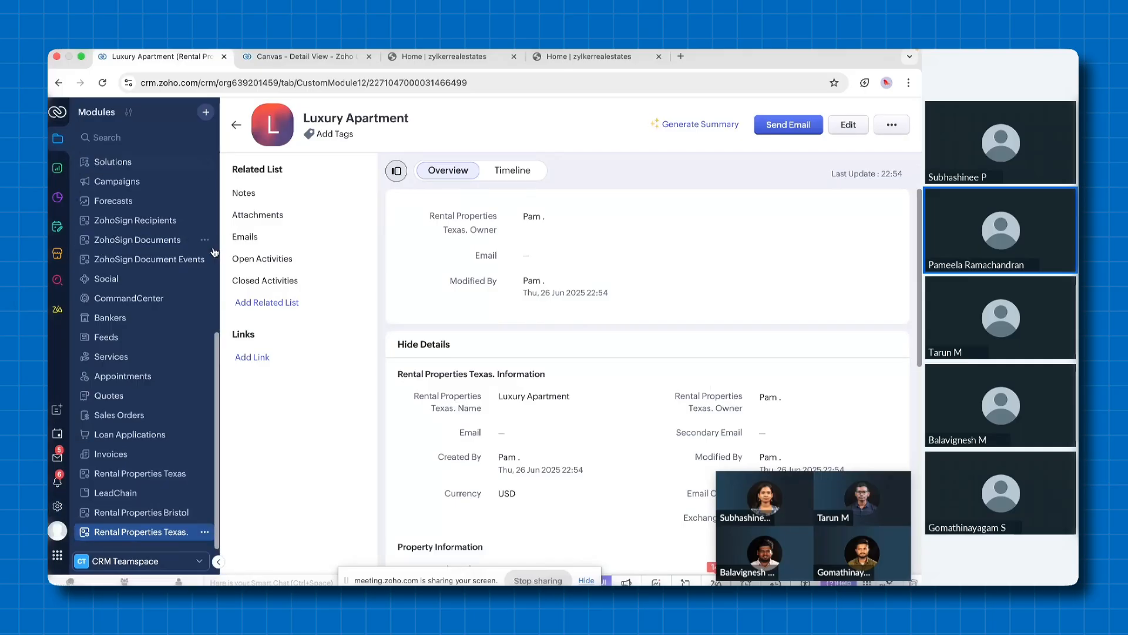
Go back to the module list and open the Leads records
key("ctrl+Left")
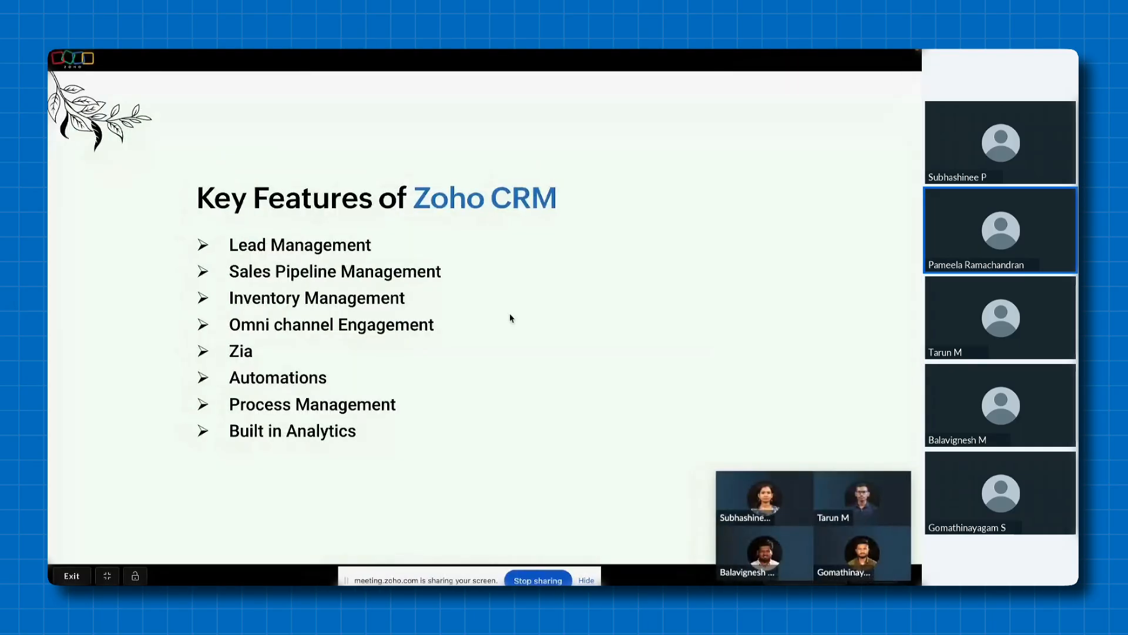
key("ctrl+Right")
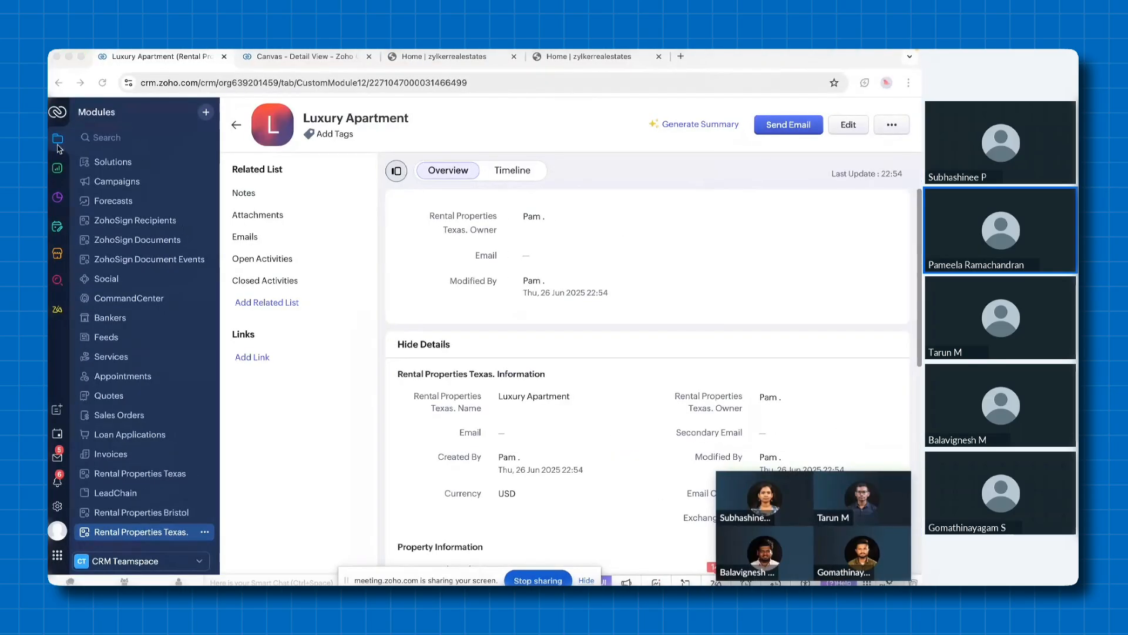
left_click(59, 145)
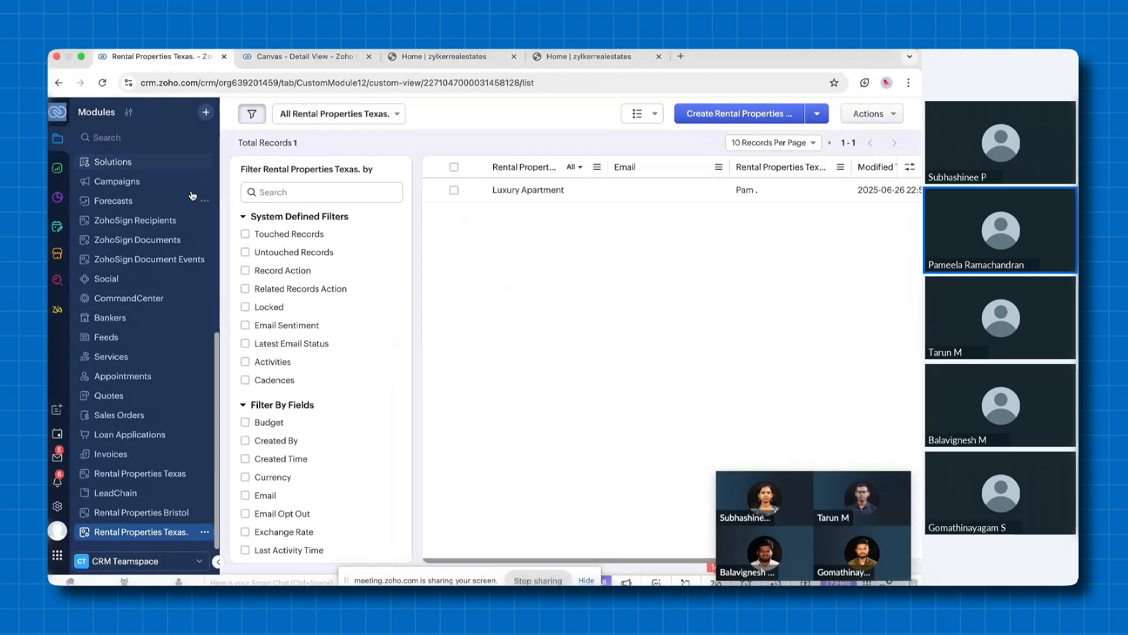
scroll(133, 194, "up", 5)
left_click(113, 182)
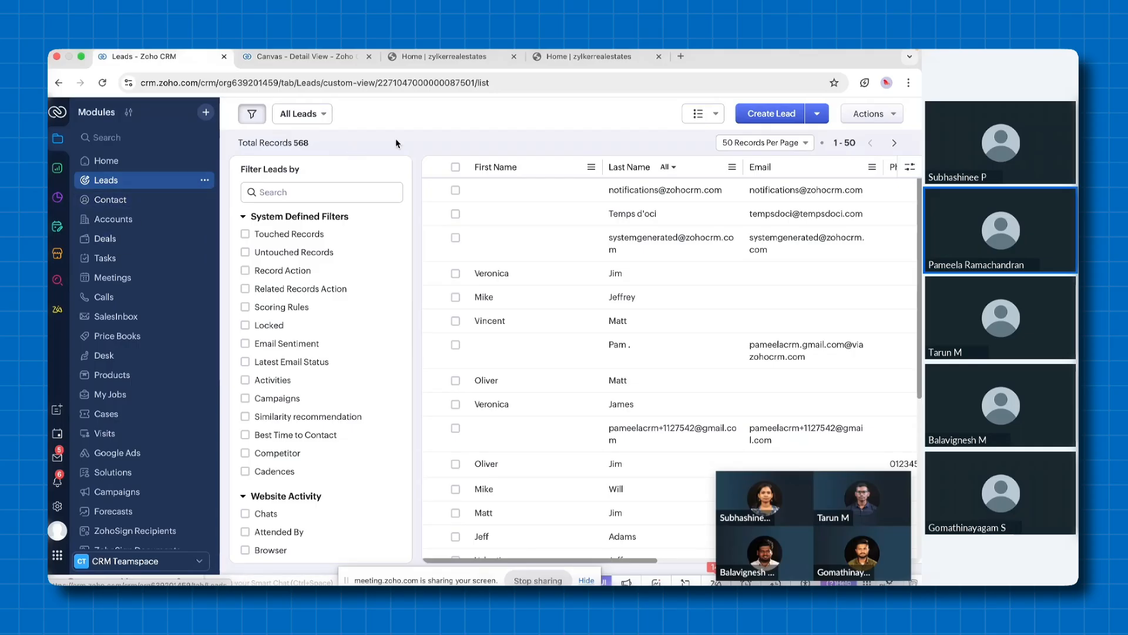
key("ctrl+Left")
key("ctrl+Right")
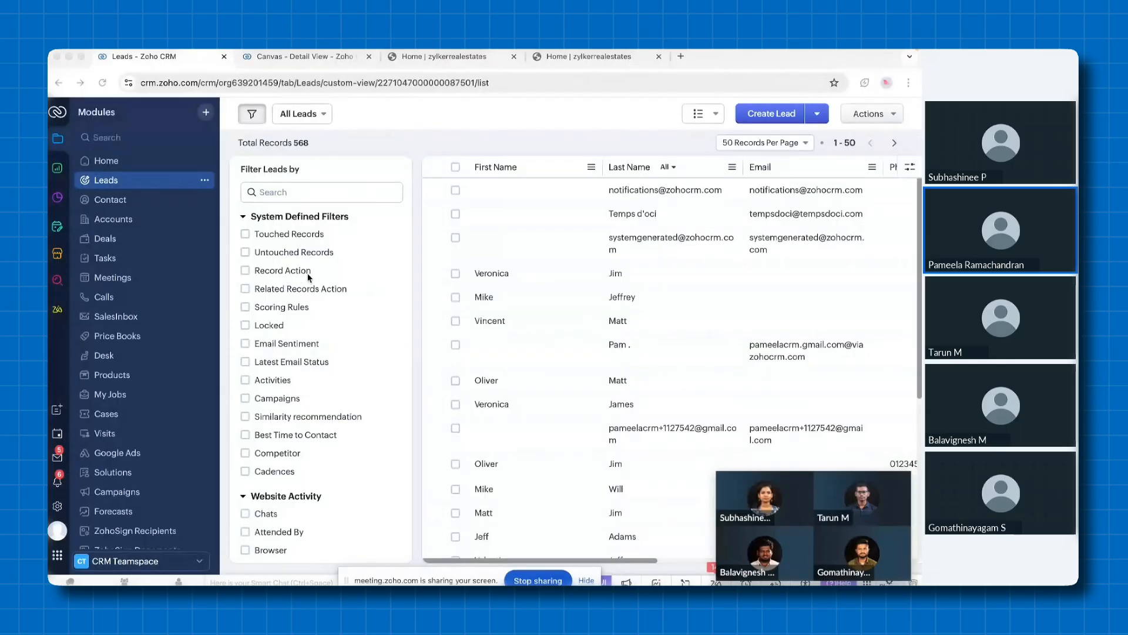
key("ctrl+Left")
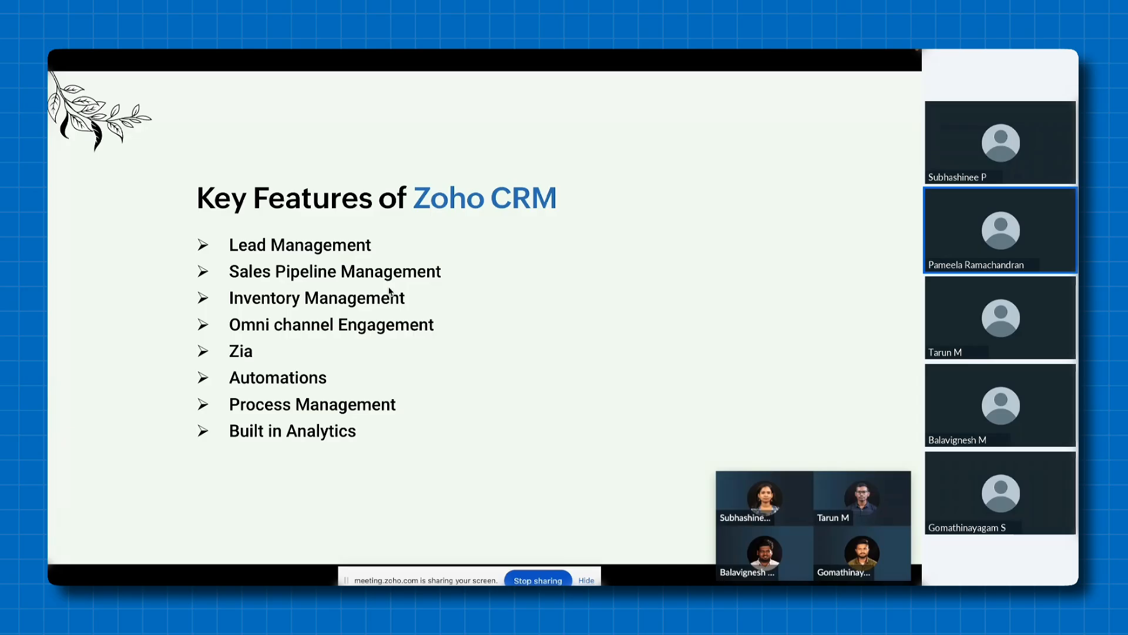
key("ctrl+Right")
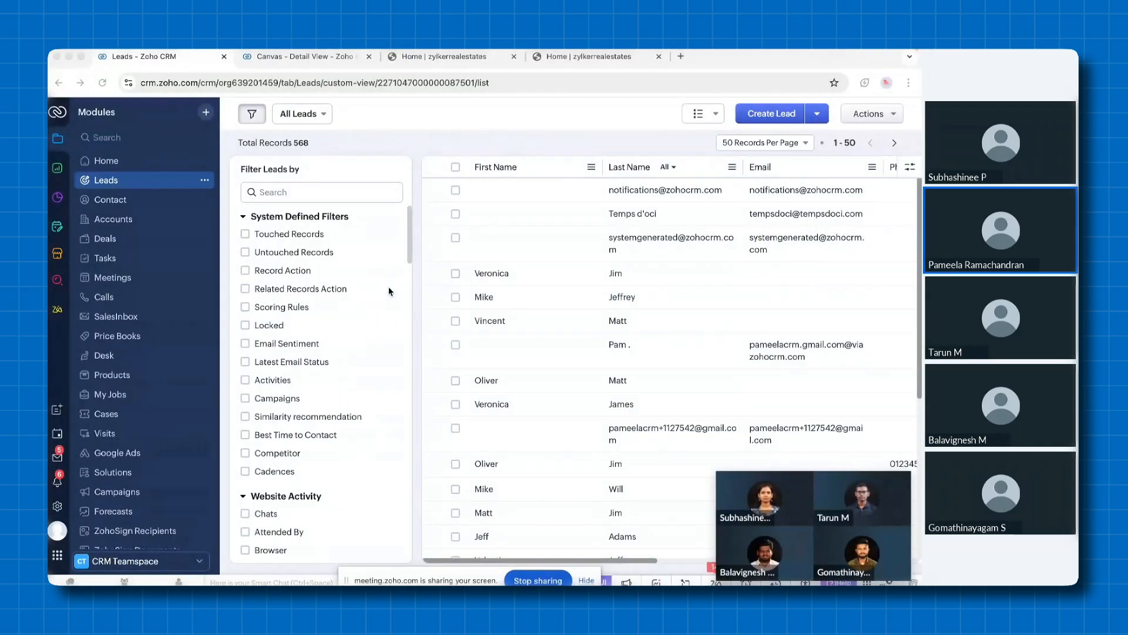
Open the Pipelines setup page and review the deal stages of each pipeline in the Standard layout
left_click(58, 508)
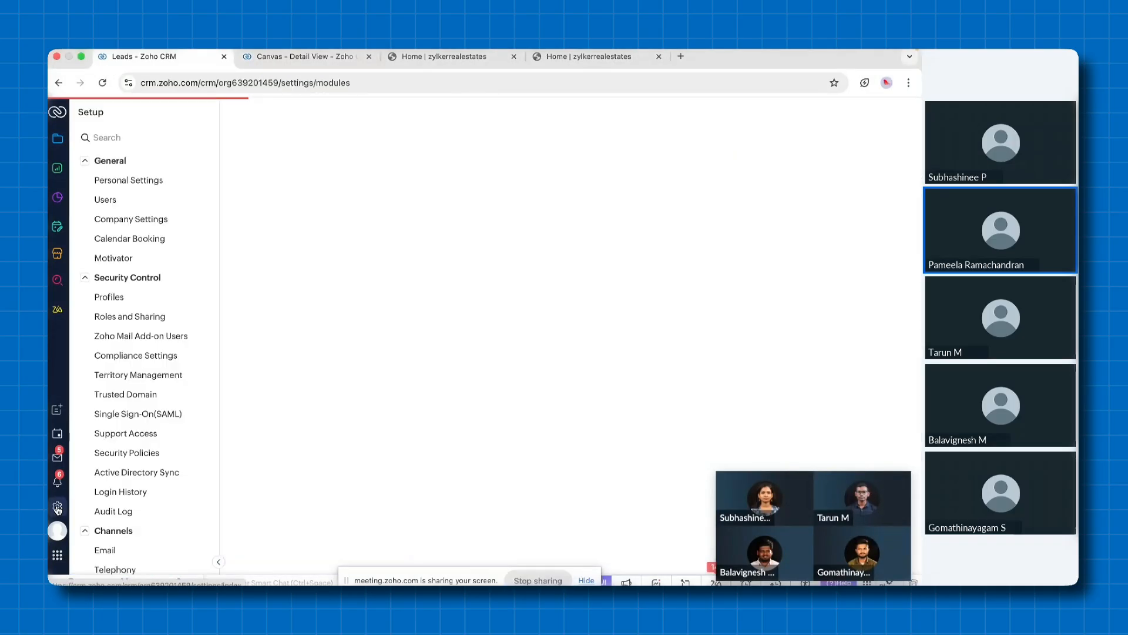
scroll(155, 365, "down", 8)
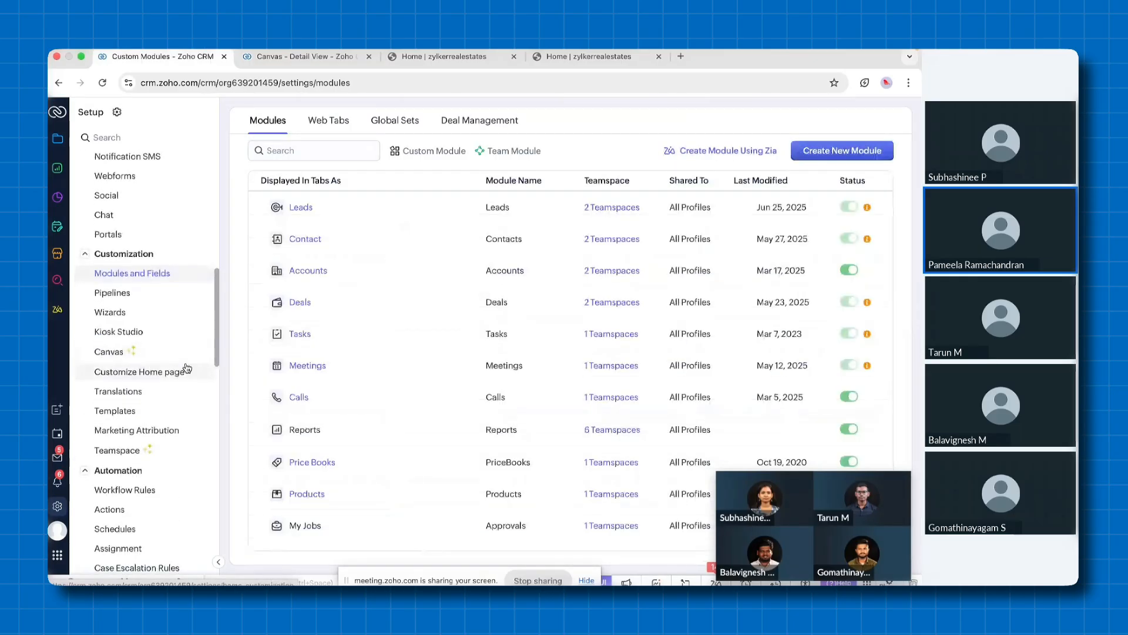
scroll(147, 353, "down", 1)
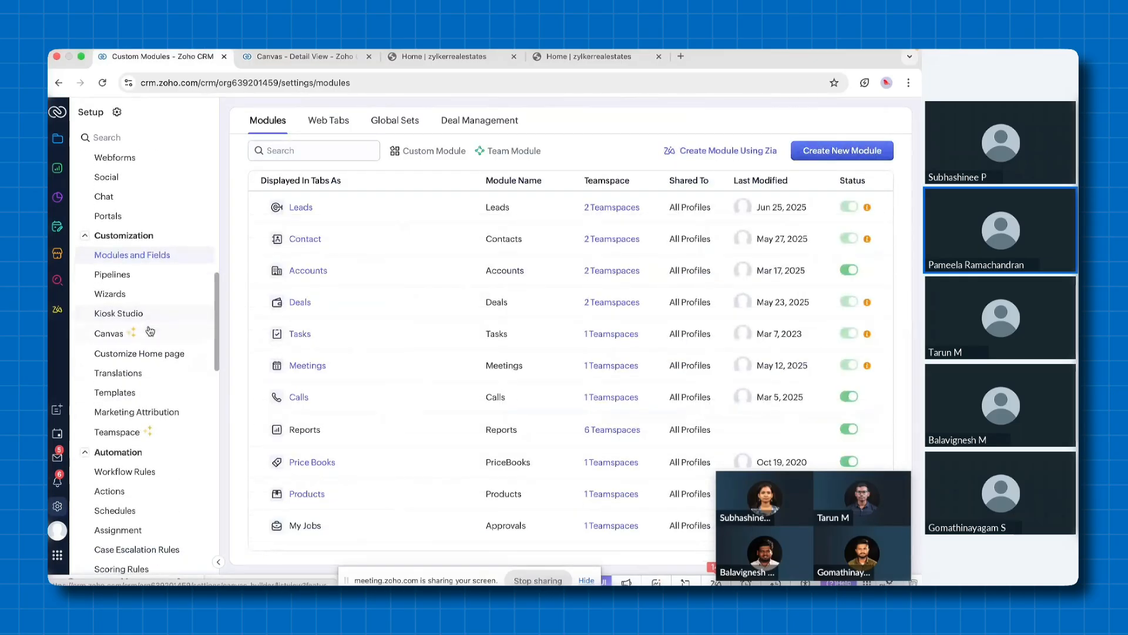
left_click(121, 279)
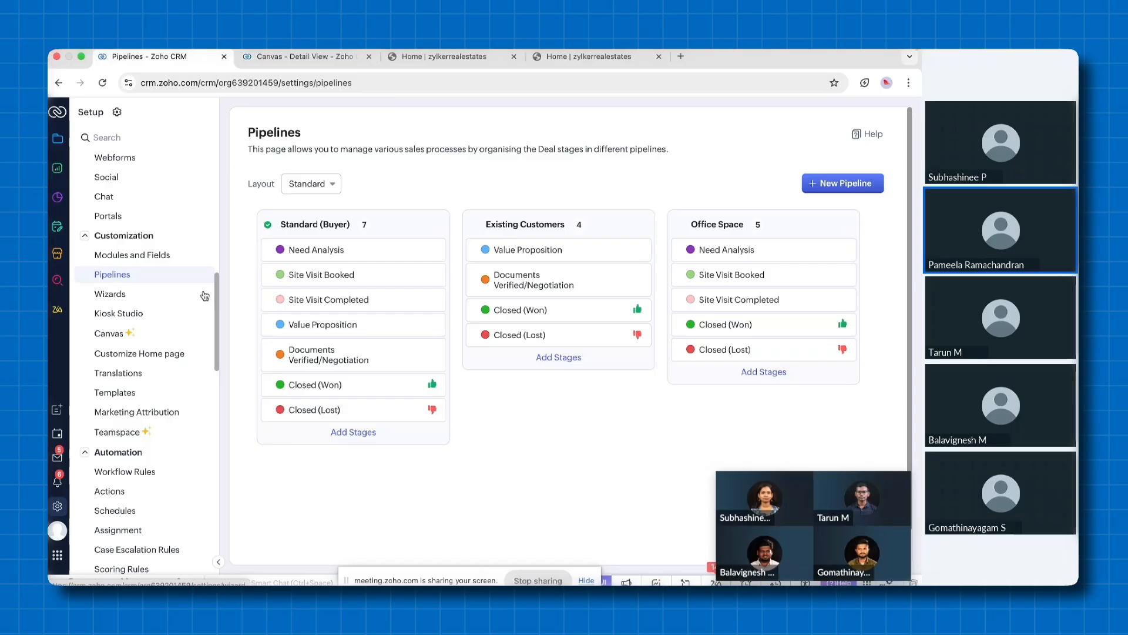
key("ctrl+Left")
key("ctrl+Right")
key("ctrl+Left")
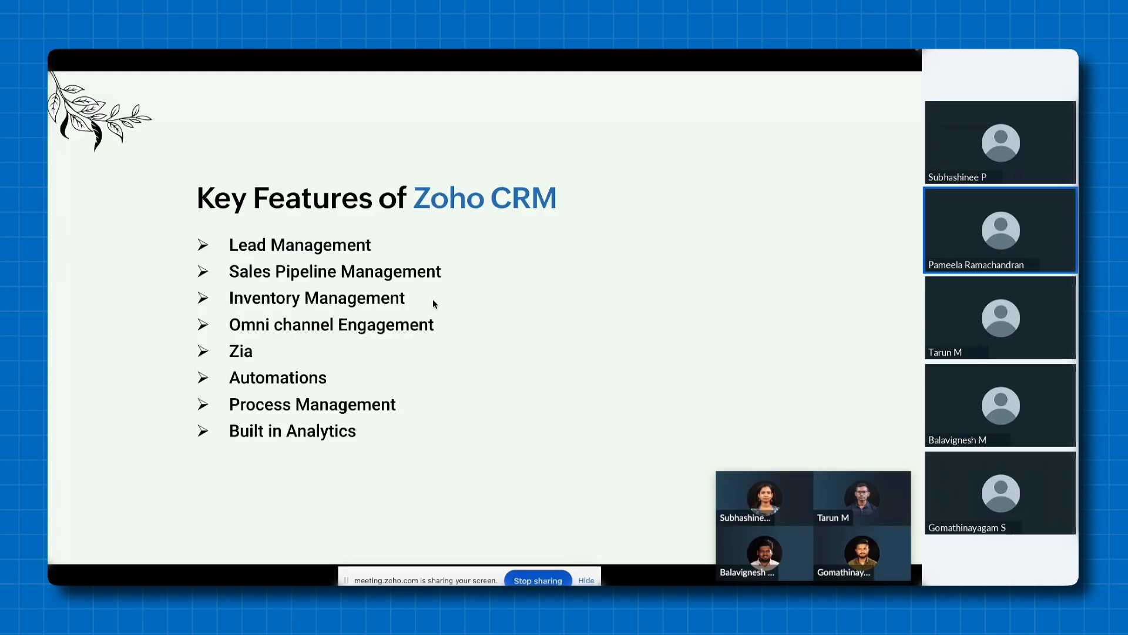
key("ctrl+Right")
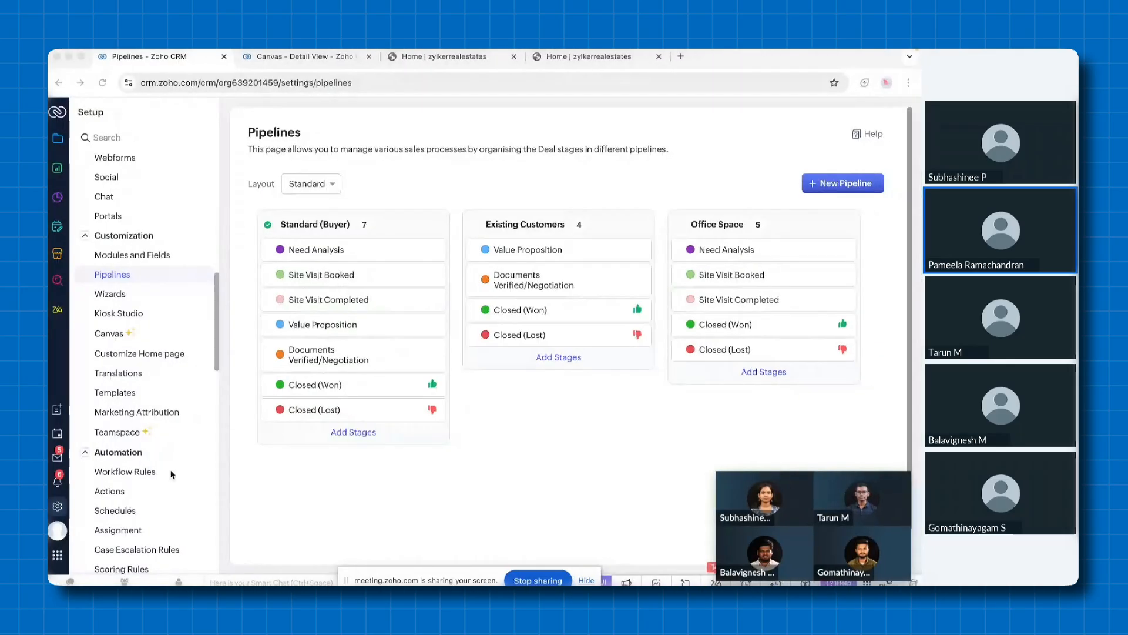
Open the email channel configuration in Setup and view the IMAP integration settings
scroll(128, 435, "up", 5)
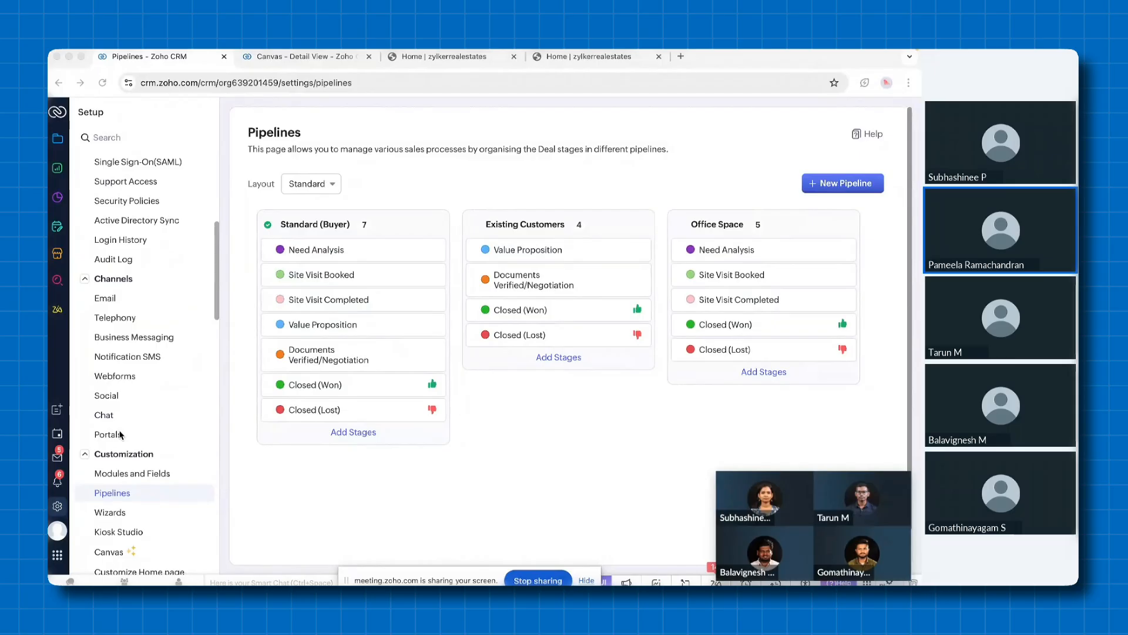
left_click(106, 298)
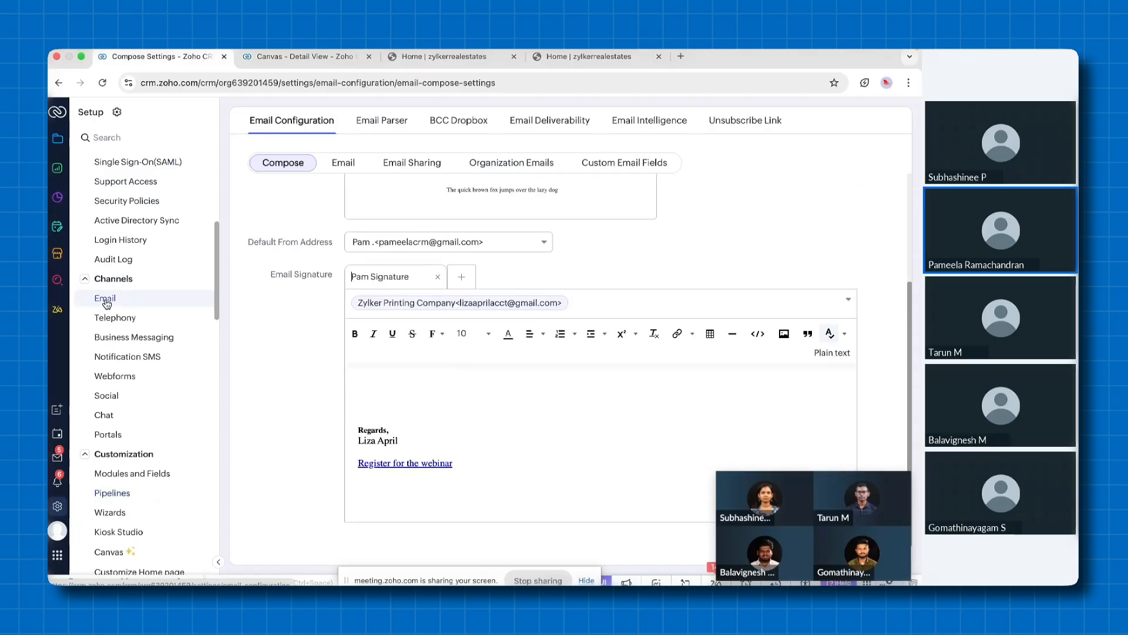
left_click(341, 170)
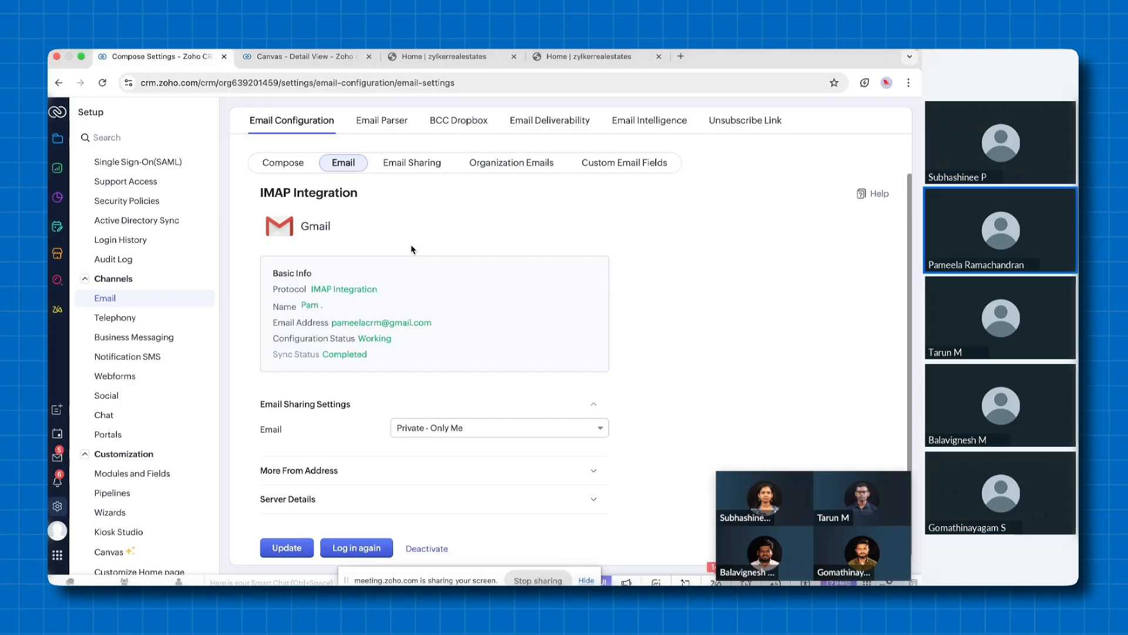
Browse the telephony providers available in the Telephony MarketPlace
left_click(130, 320)
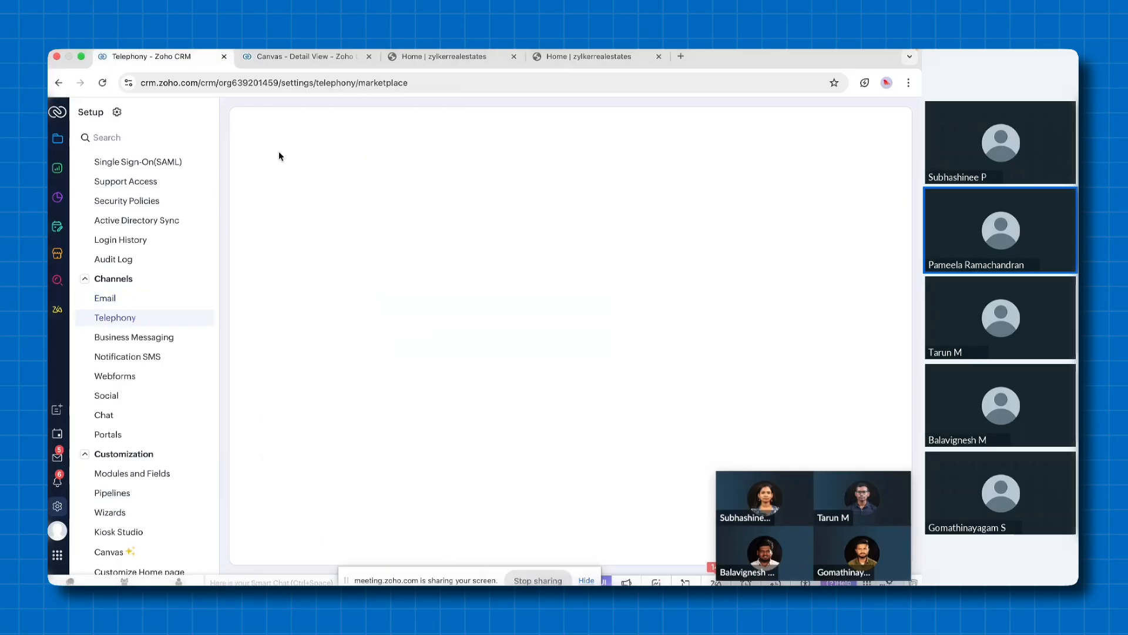
scroll(340, 368, "down", 5)
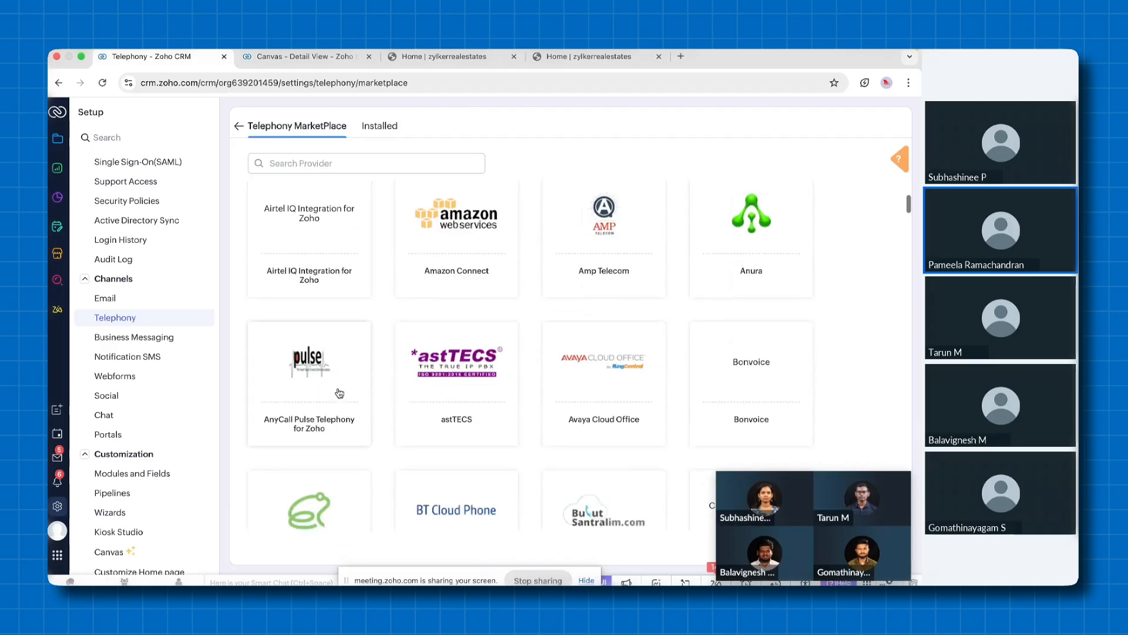
scroll(339, 392, "down", 1)
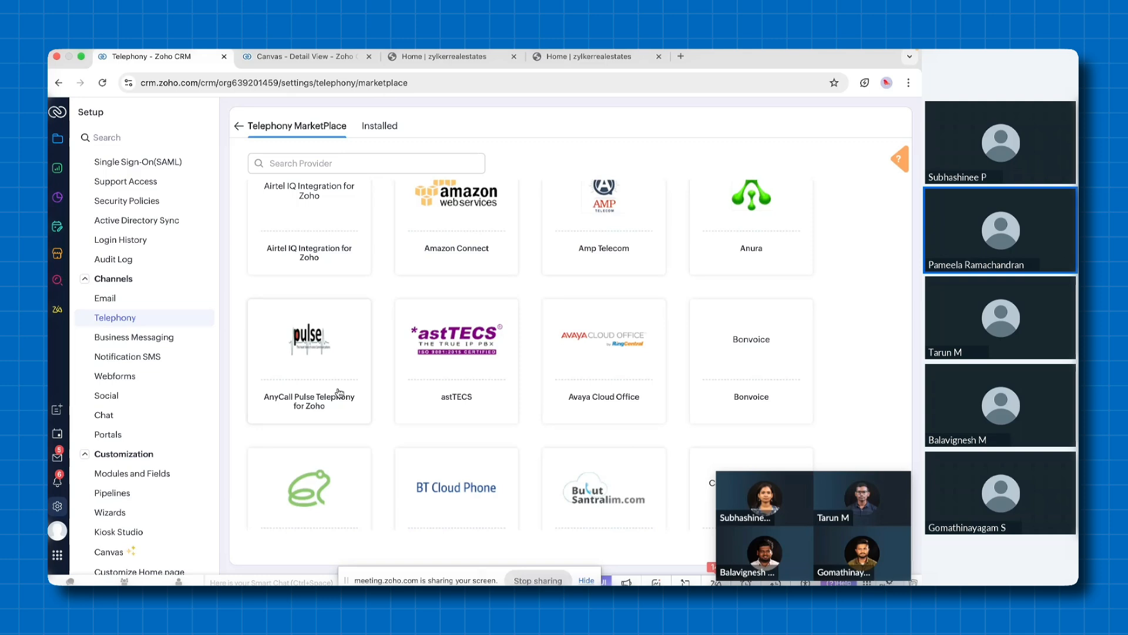
In the second CRM browser tab, open Leads and call the lead that has a phone number, keeping the call window unobstructed
left_click(282, 58)
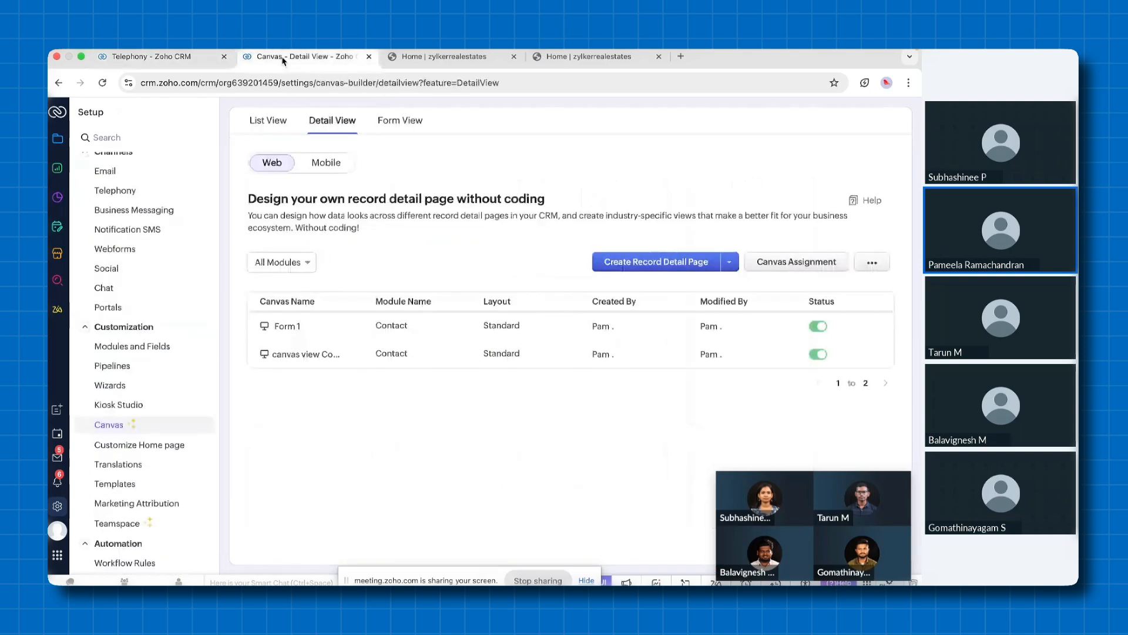
left_click(57, 138)
left_click(107, 187)
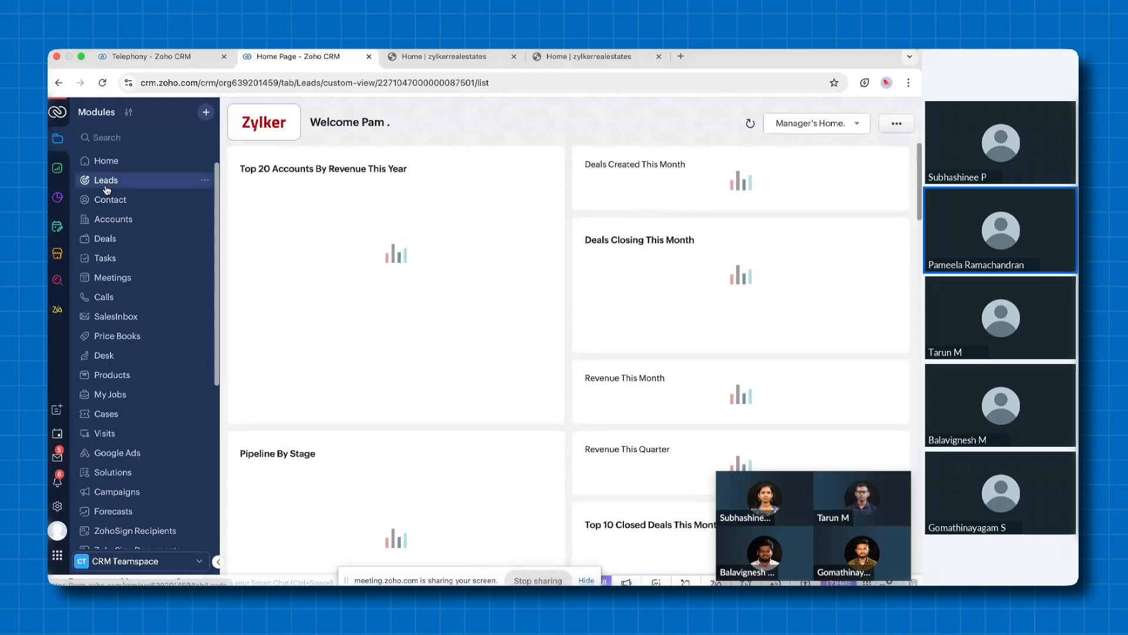
scroll(656, 340, "down", 1)
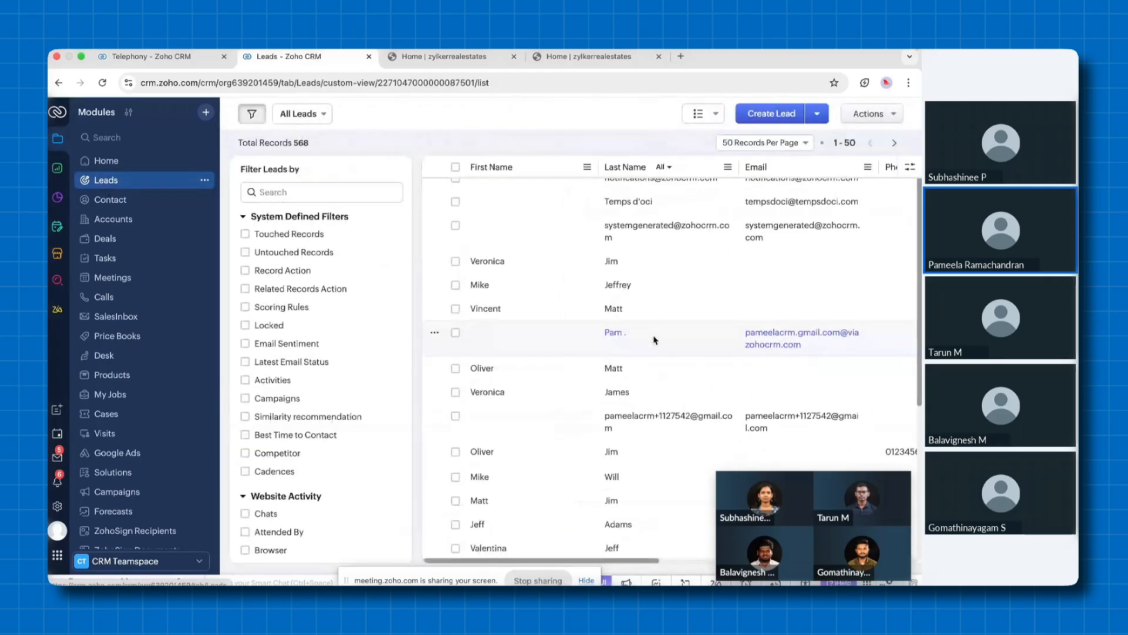
scroll(655, 341, "down", 3)
scroll(655, 341, "right", 5)
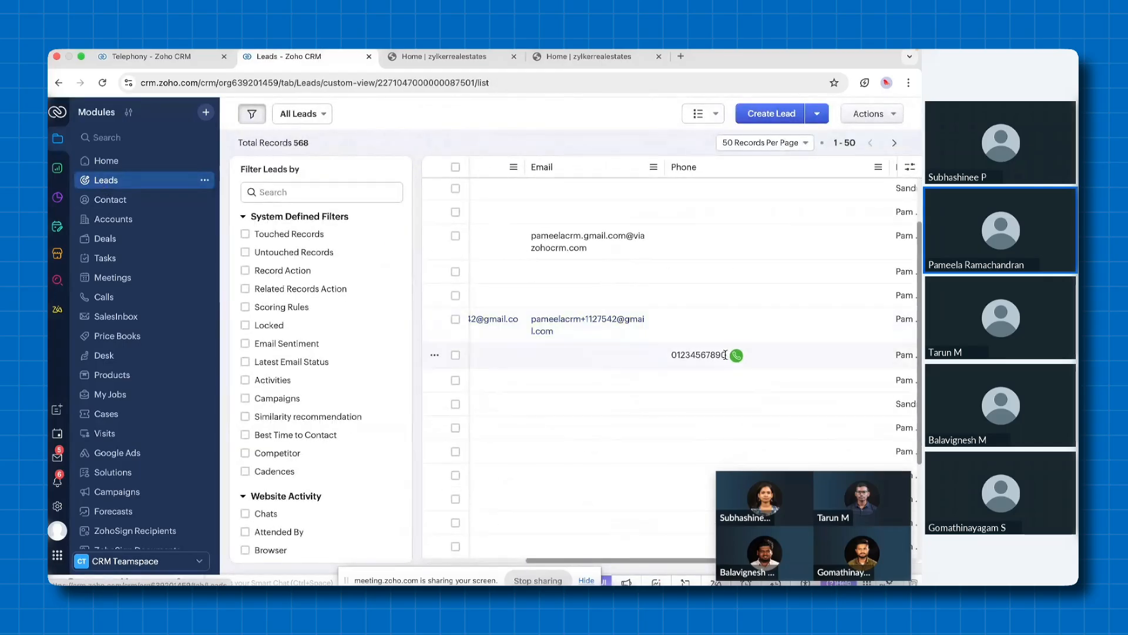
left_click(737, 355)
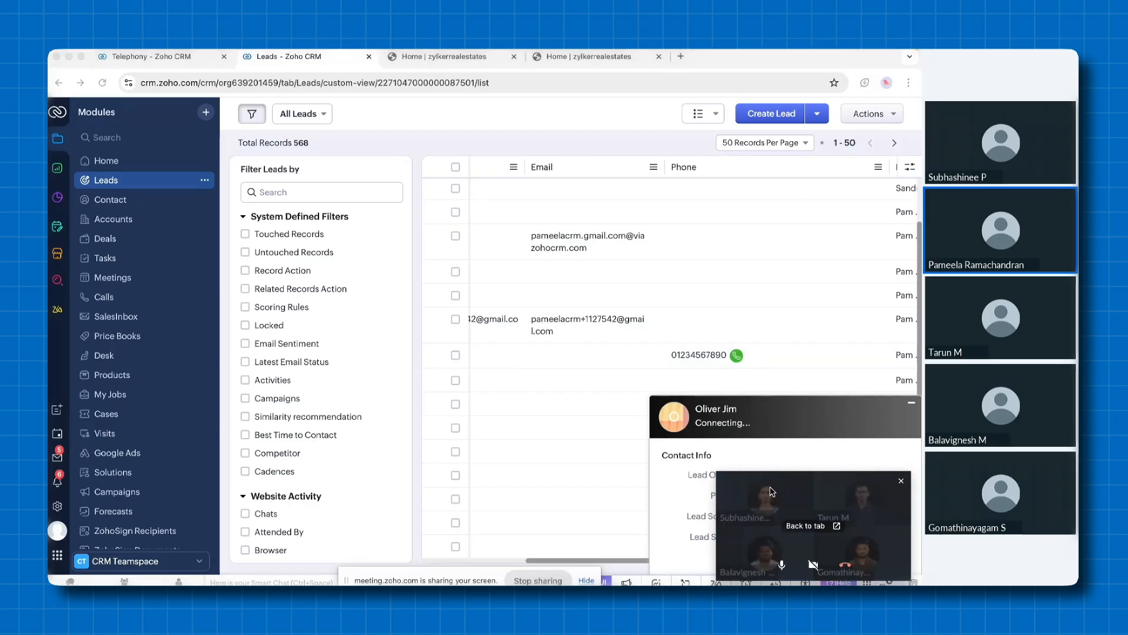
left_click_drag(772, 492, 795, 279)
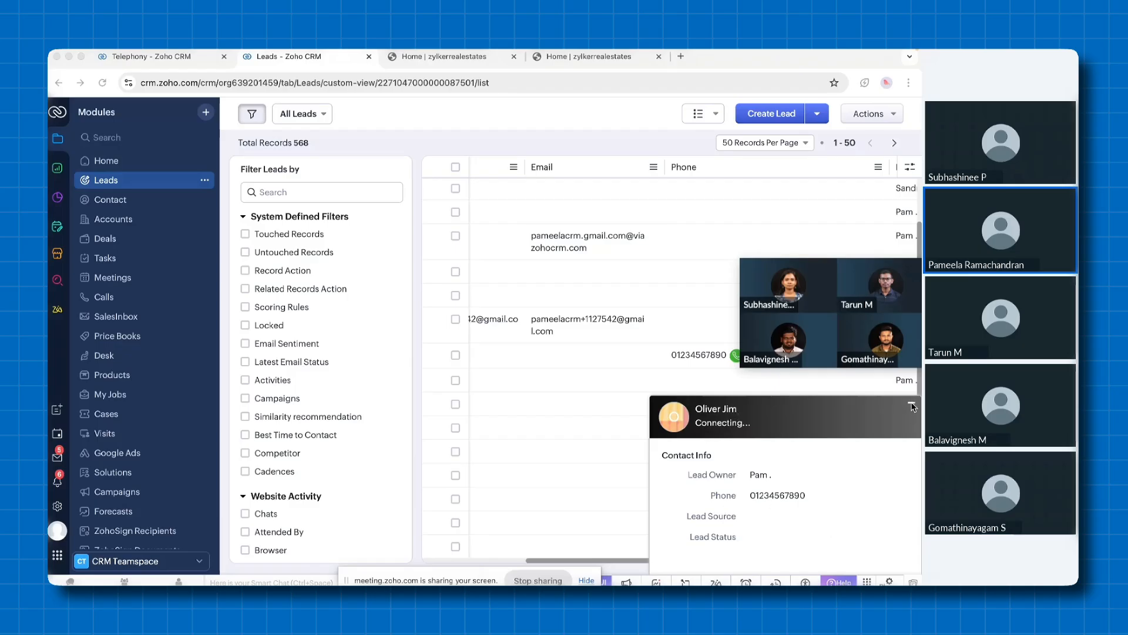
Bring up the telephony dial pad while the lead call is connecting, and dismiss it after viewing
left_click_drag(844, 282, 842, 301)
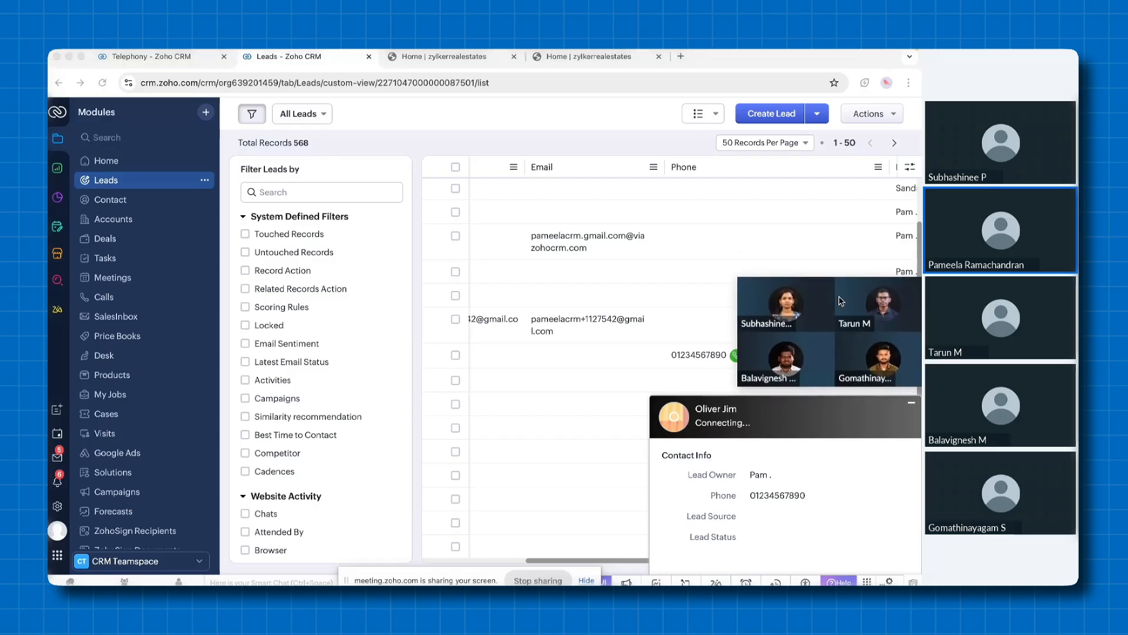
left_click(867, 582)
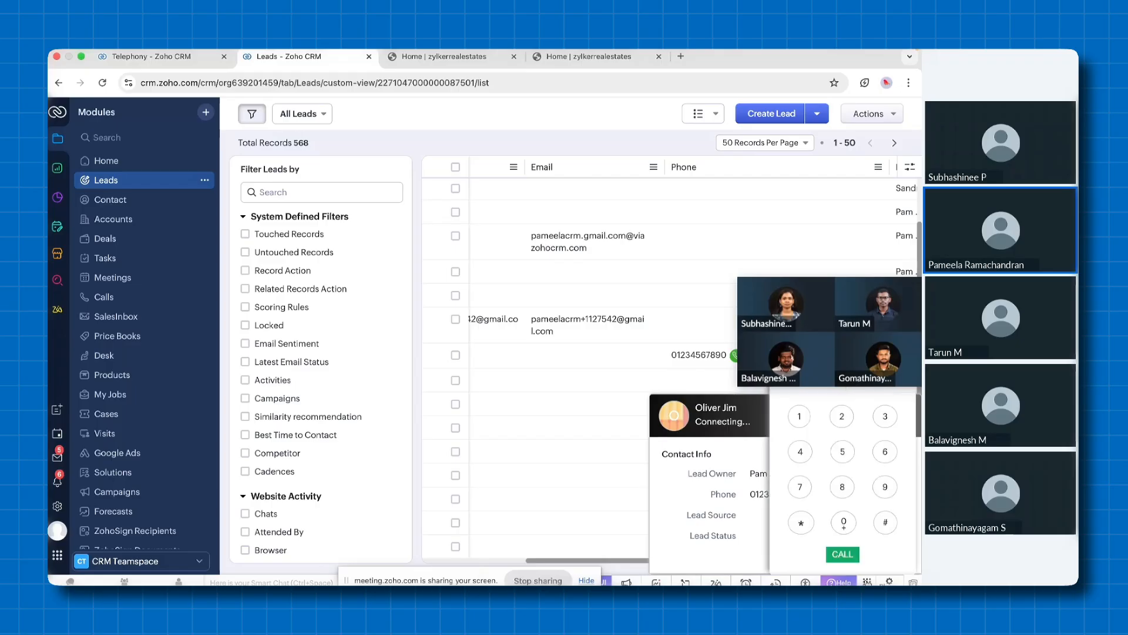
left_click(868, 581)
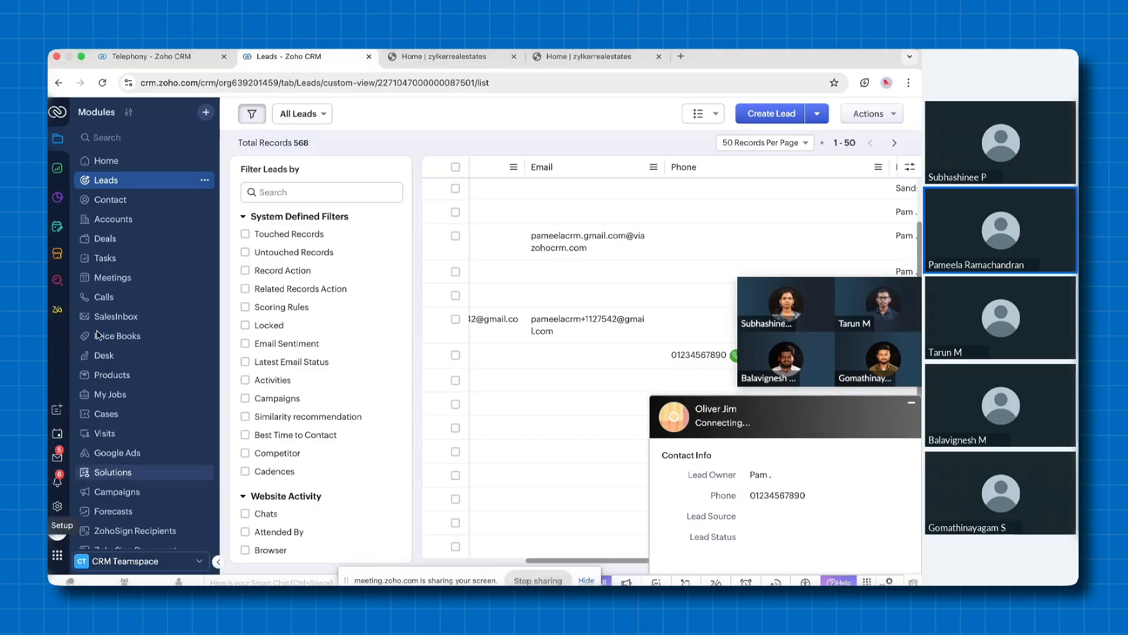
Return to the Setup browser tab and view the Business Messaging providers and the Notification SMS page
left_click(154, 58)
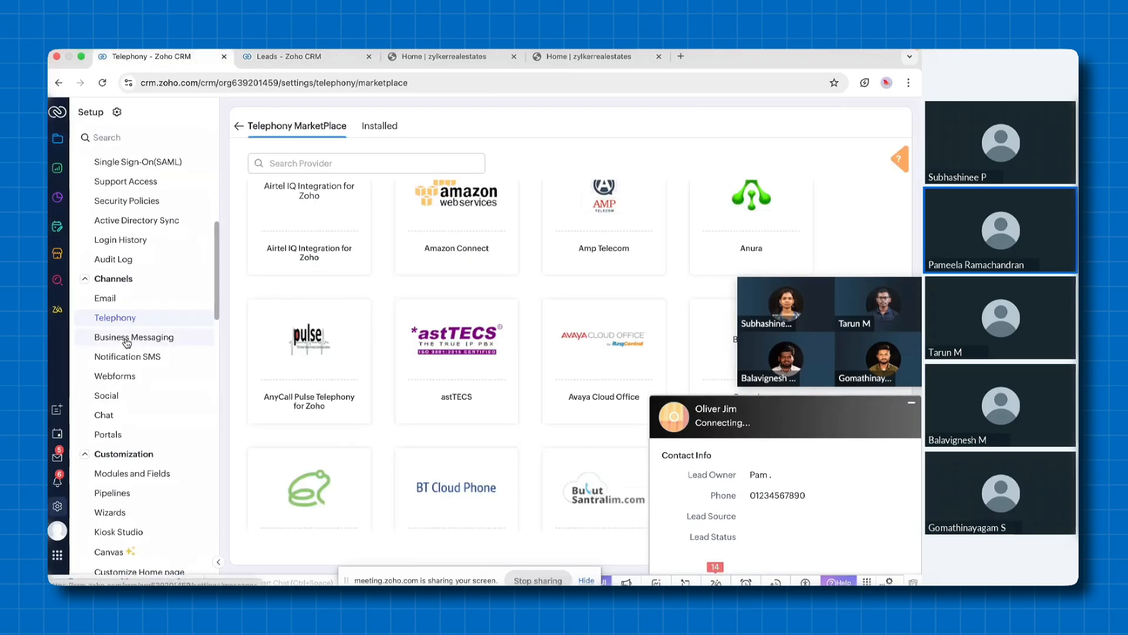
left_click(158, 340)
left_click_drag(832, 330, 817, 509)
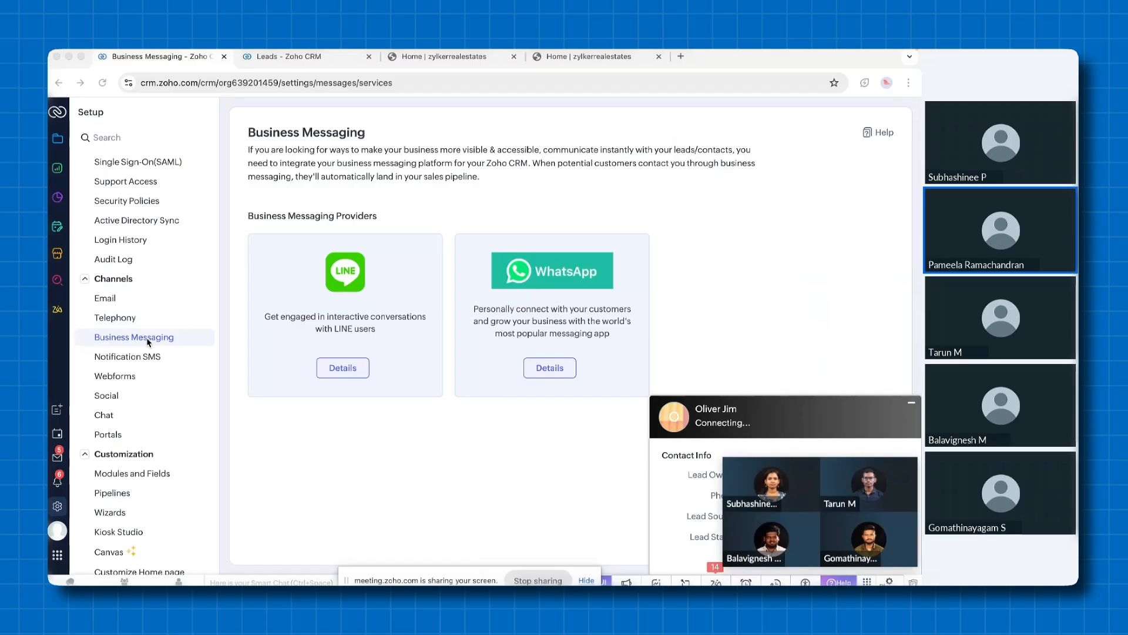
left_click(139, 358)
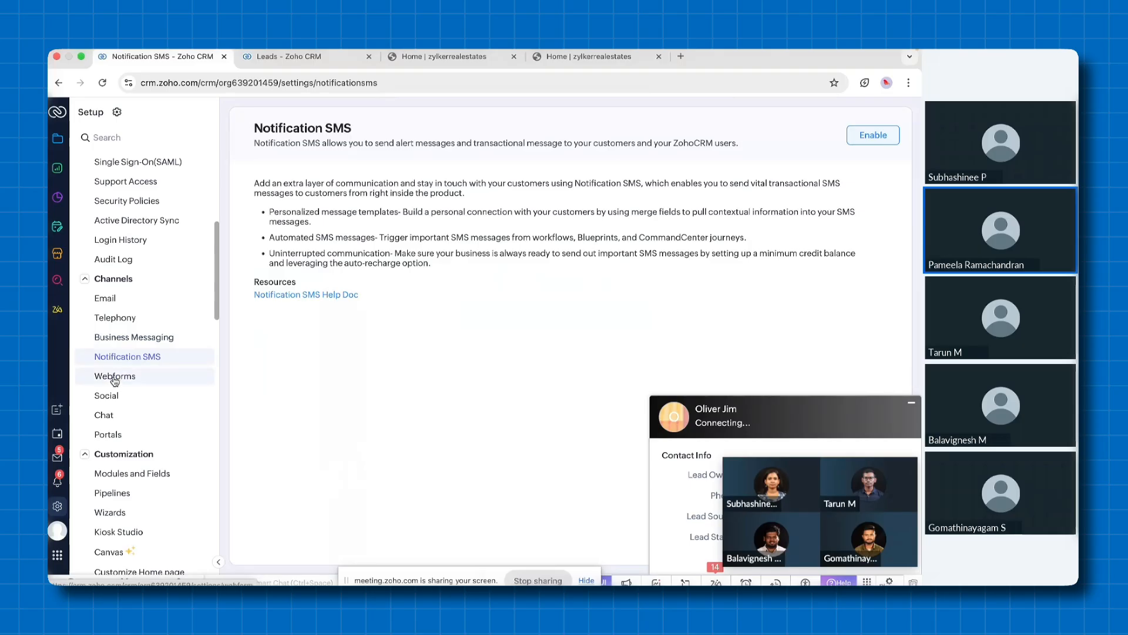
Preview the "Tell us about your Dream Home" webform in Setup and view the same form on the Zylker website
left_click(115, 378)
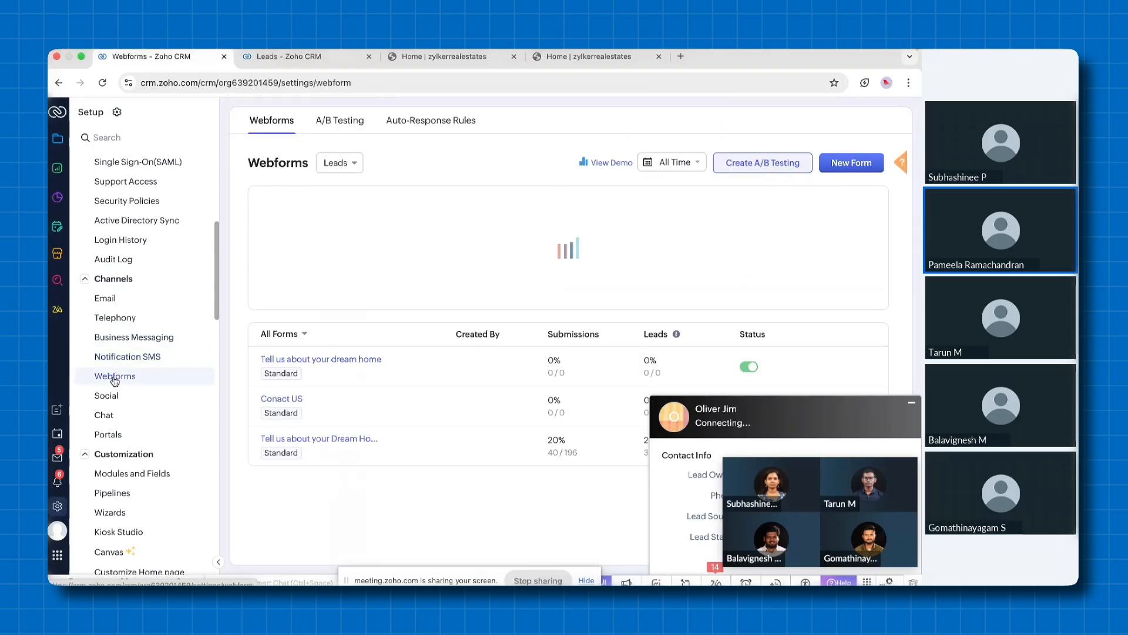
left_click(312, 439)
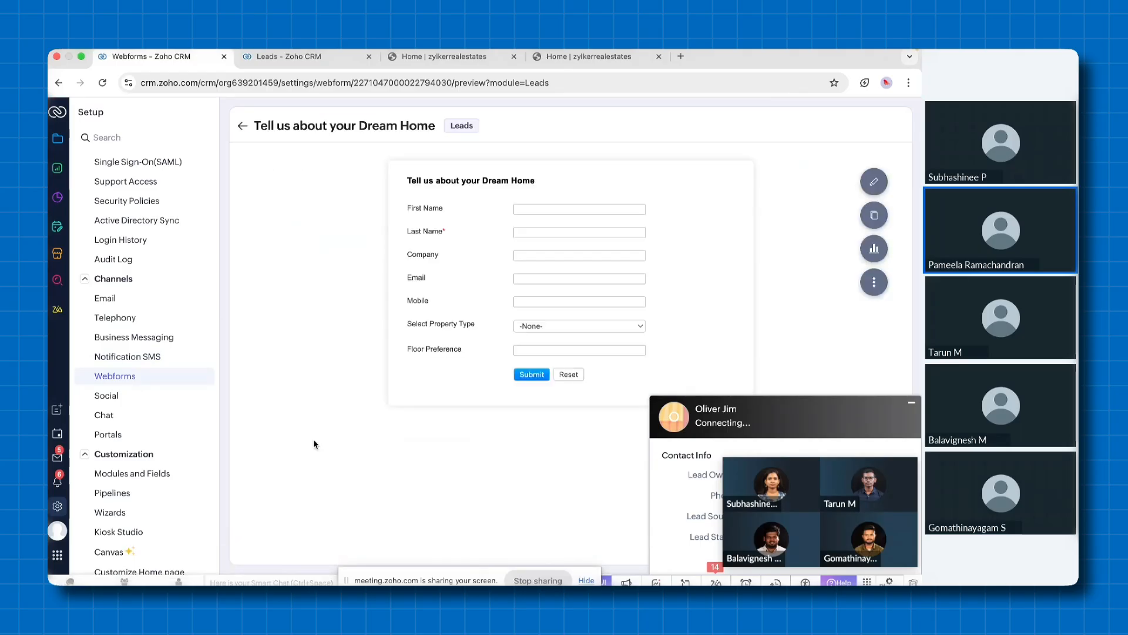
left_click(432, 65)
scroll(401, 352, "down", 10)
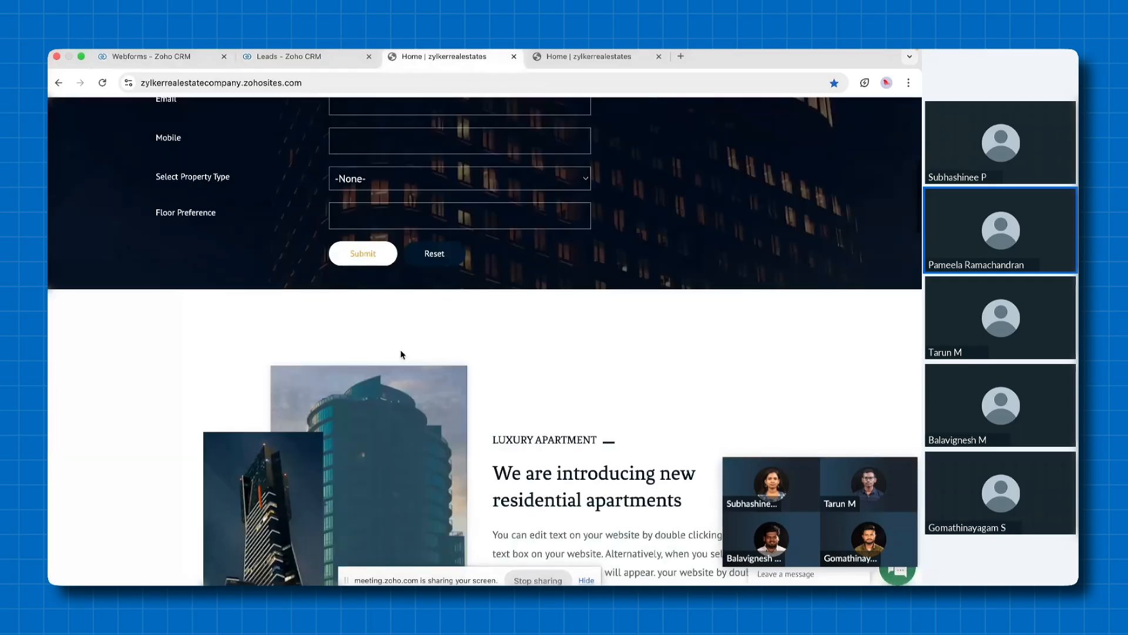
scroll(401, 354, "down", 10)
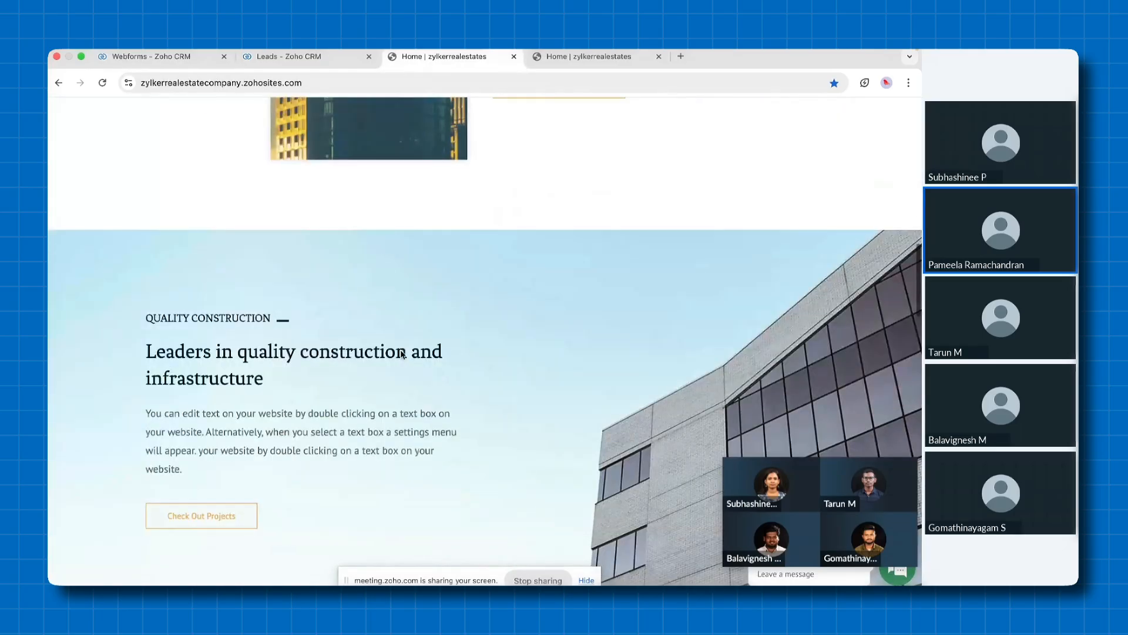
scroll(401, 353, "up", 10)
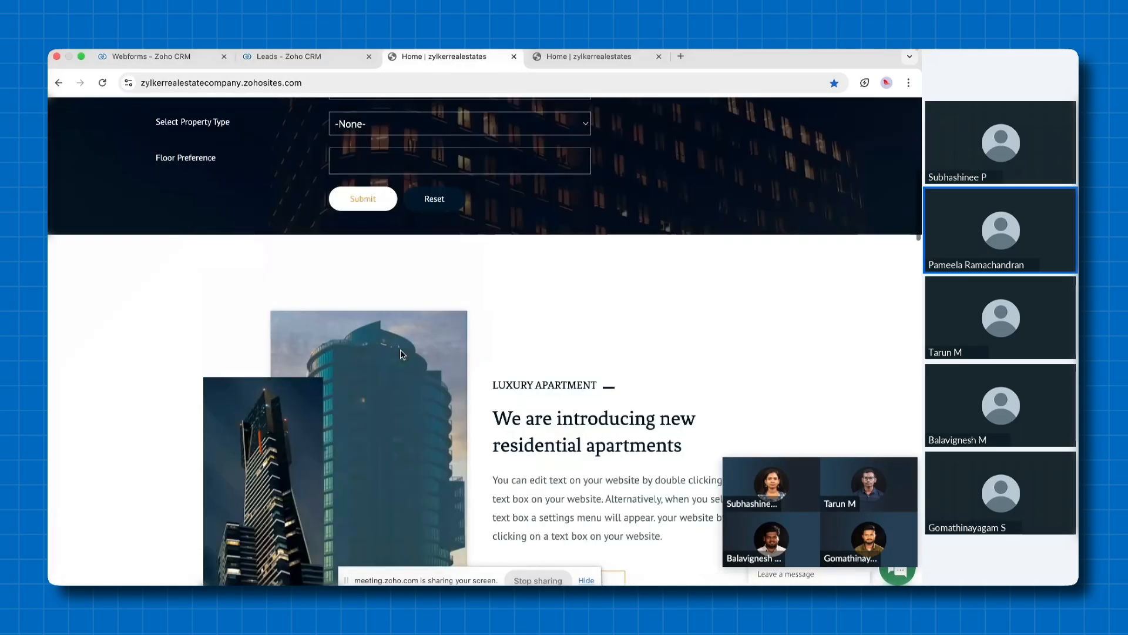
scroll(401, 352, "up", 5)
Fill in the website's Dream Home form with the prospect's first and last name and the first listed property type, and submit it
left_click(376, 202)
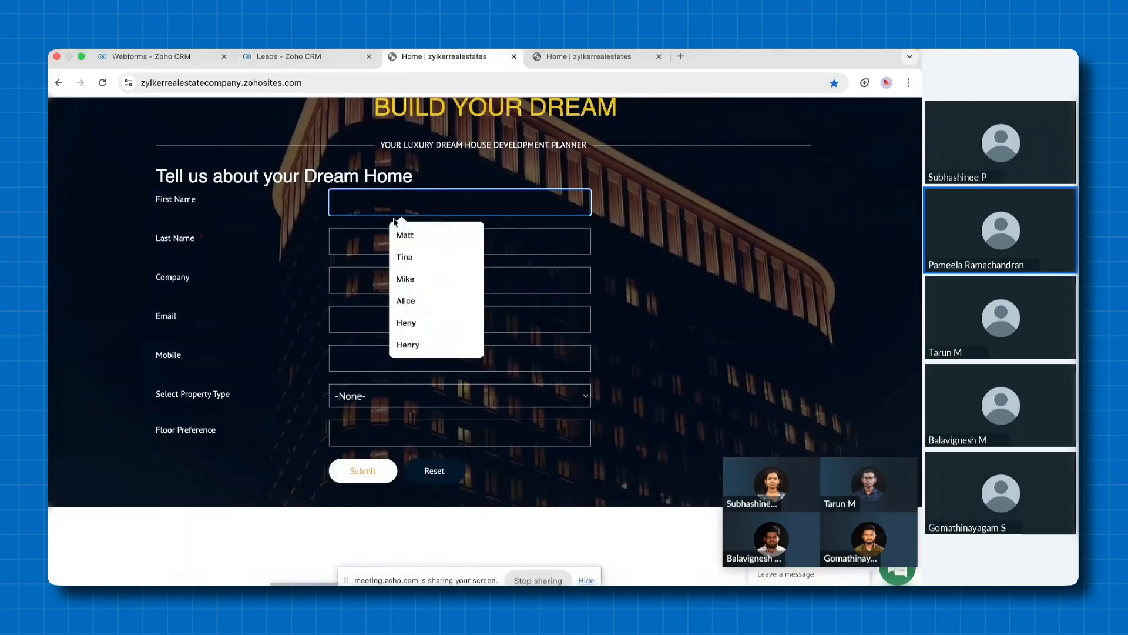
left_click(405, 235)
left_click(370, 241)
type("Jim")
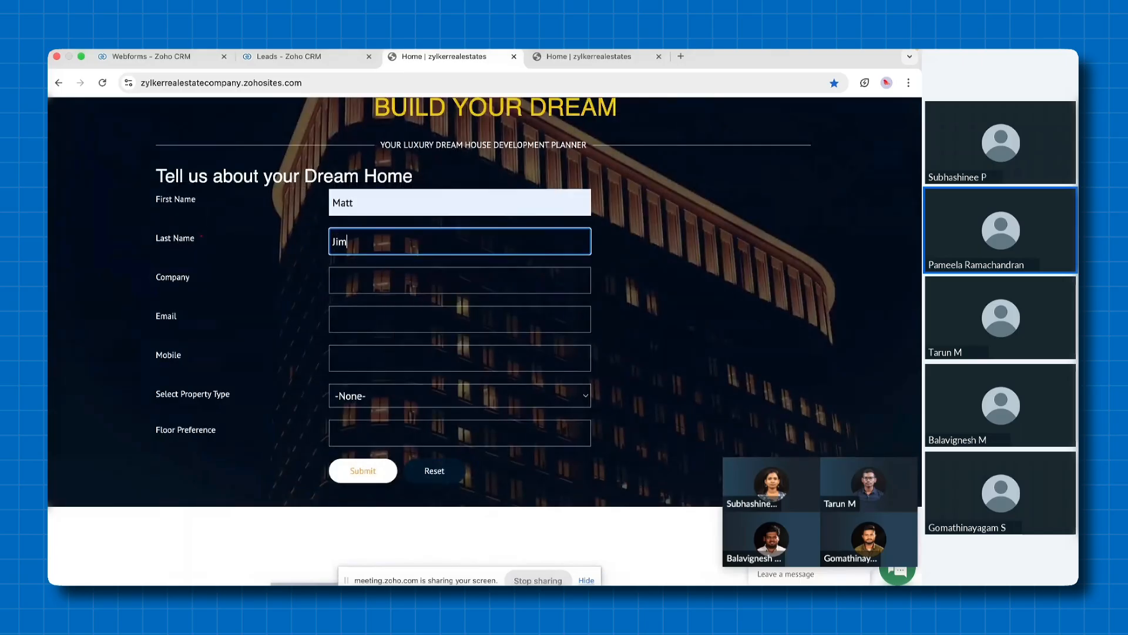
left_click(365, 402)
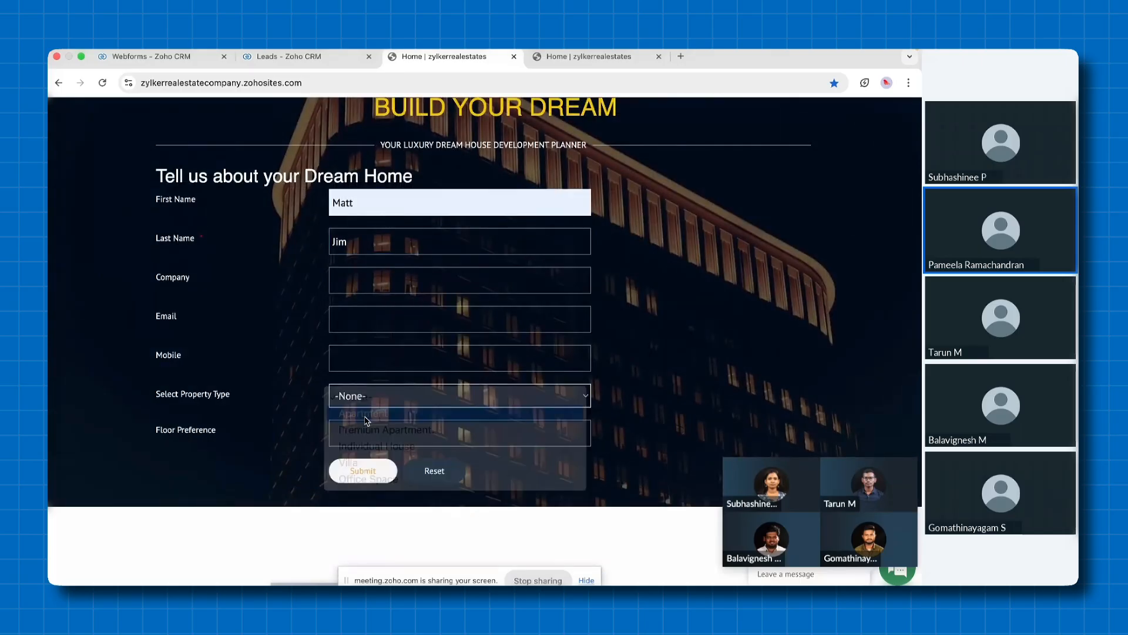
left_click(366, 419)
left_click(362, 470)
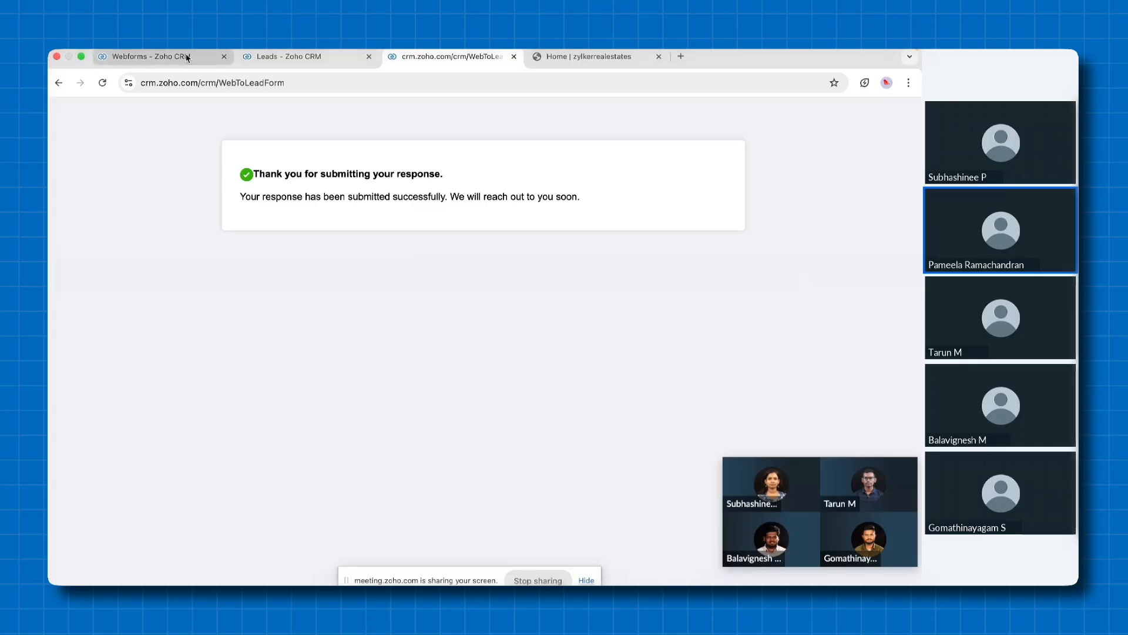
Refresh the All Leads list in CRM and open the lead created by the webform submission
left_click(151, 56)
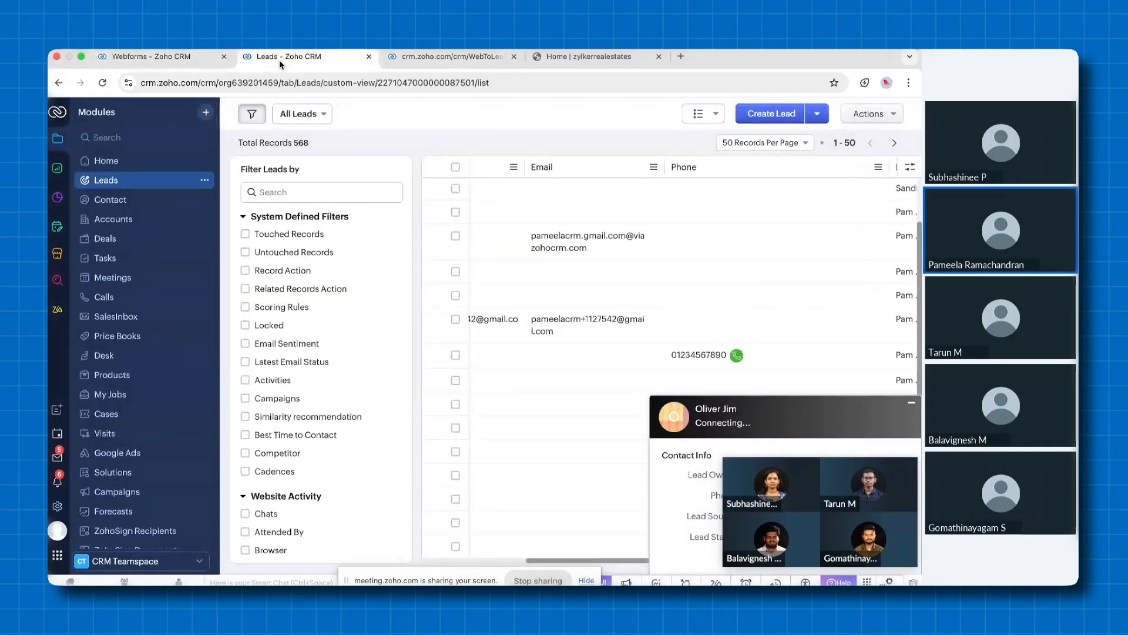
left_click(124, 181)
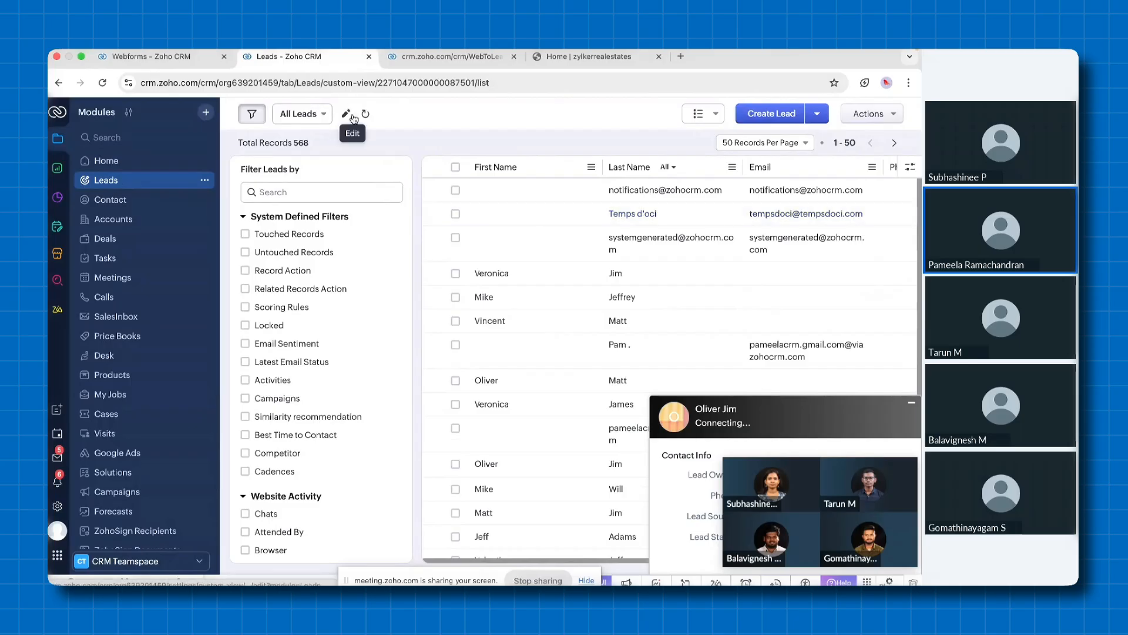
left_click(365, 113)
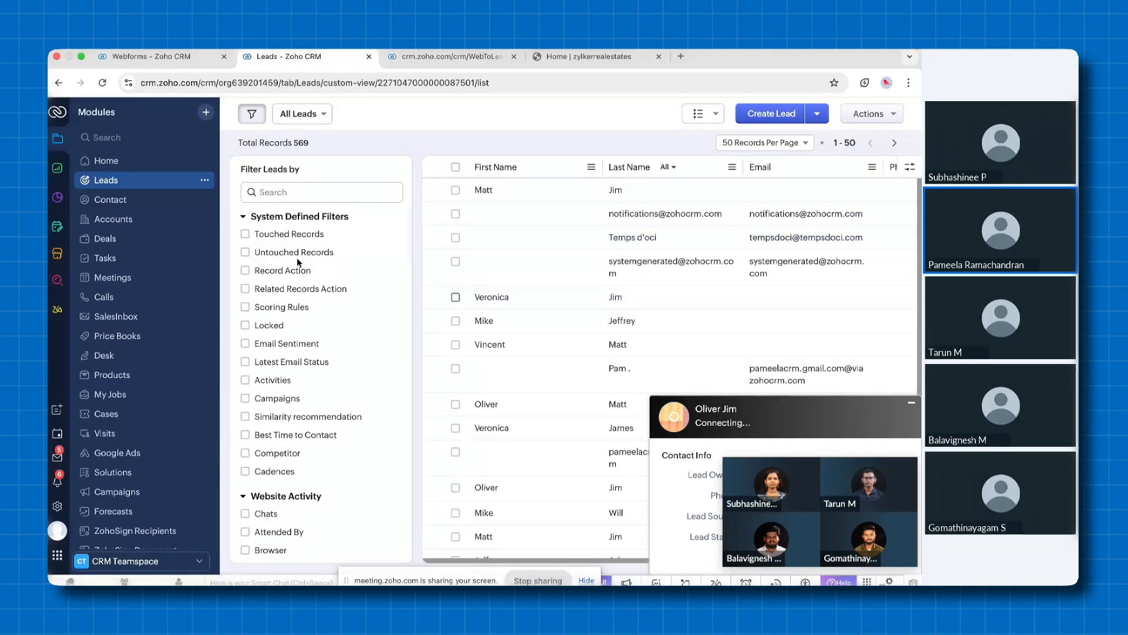
left_click(481, 194)
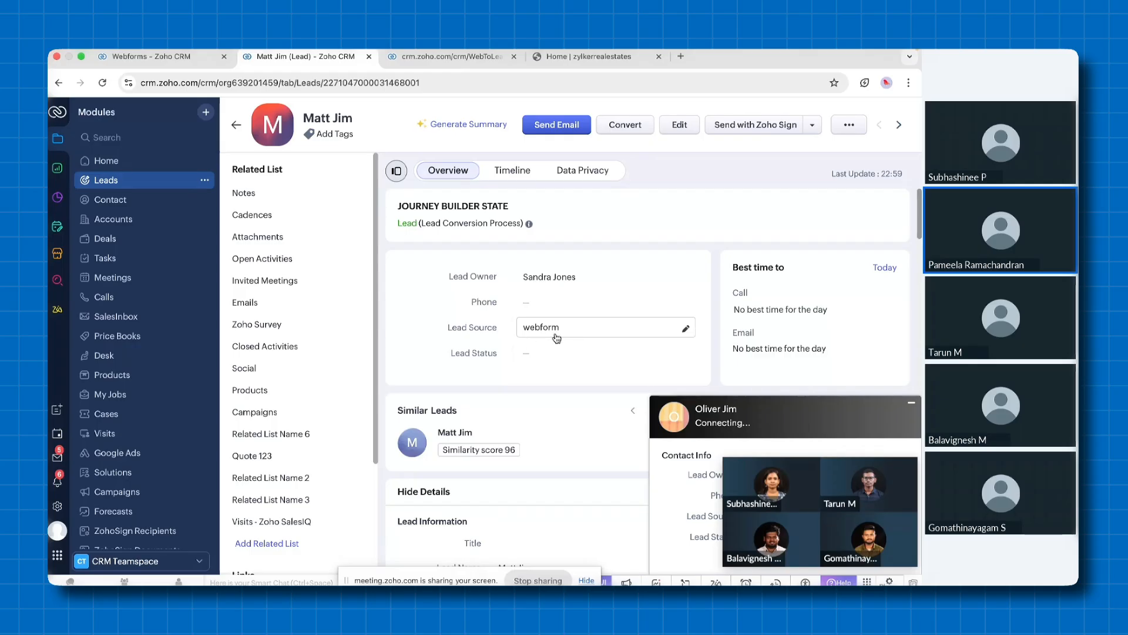
Return to the Setup browser tab, open the Social channel settings and view the account connections for the Zylker brand
left_click(173, 62)
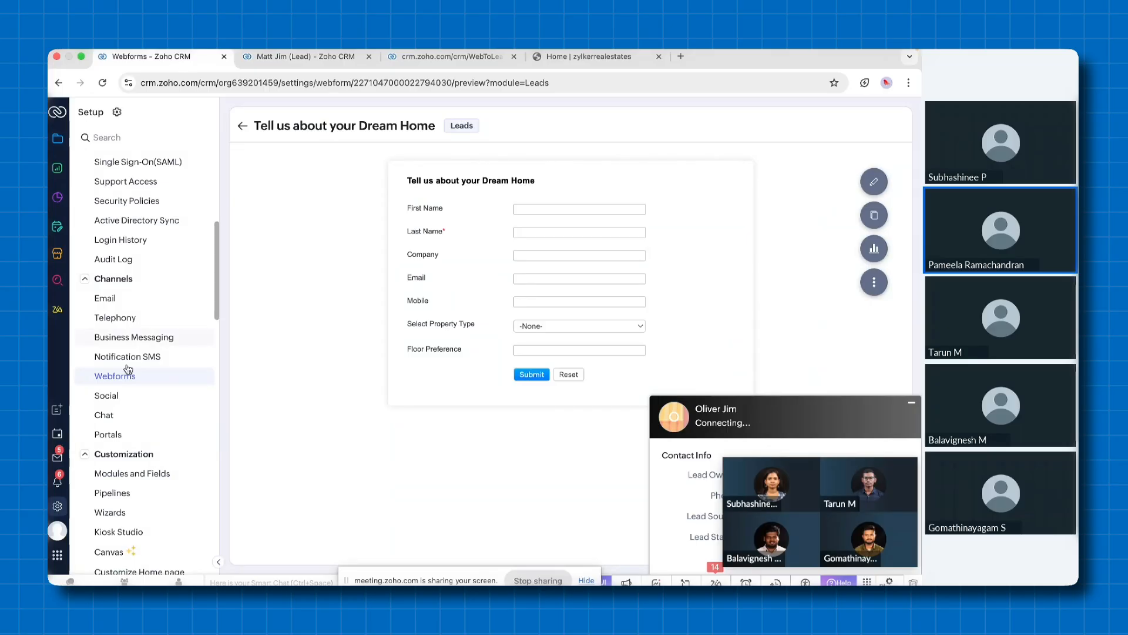
left_click(108, 396)
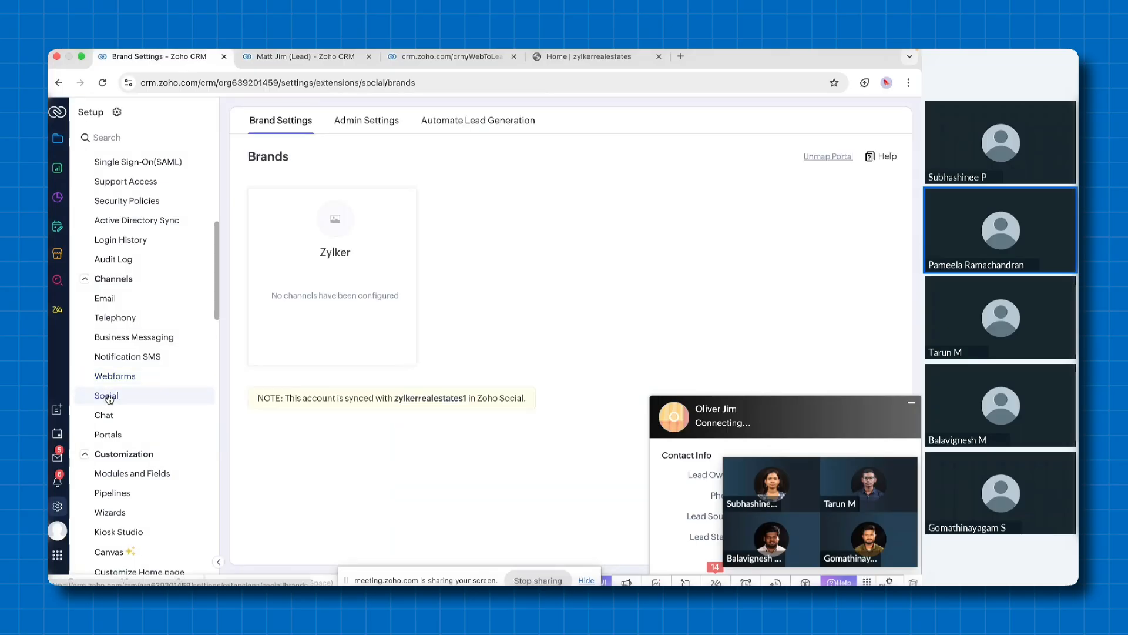
left_click(316, 271)
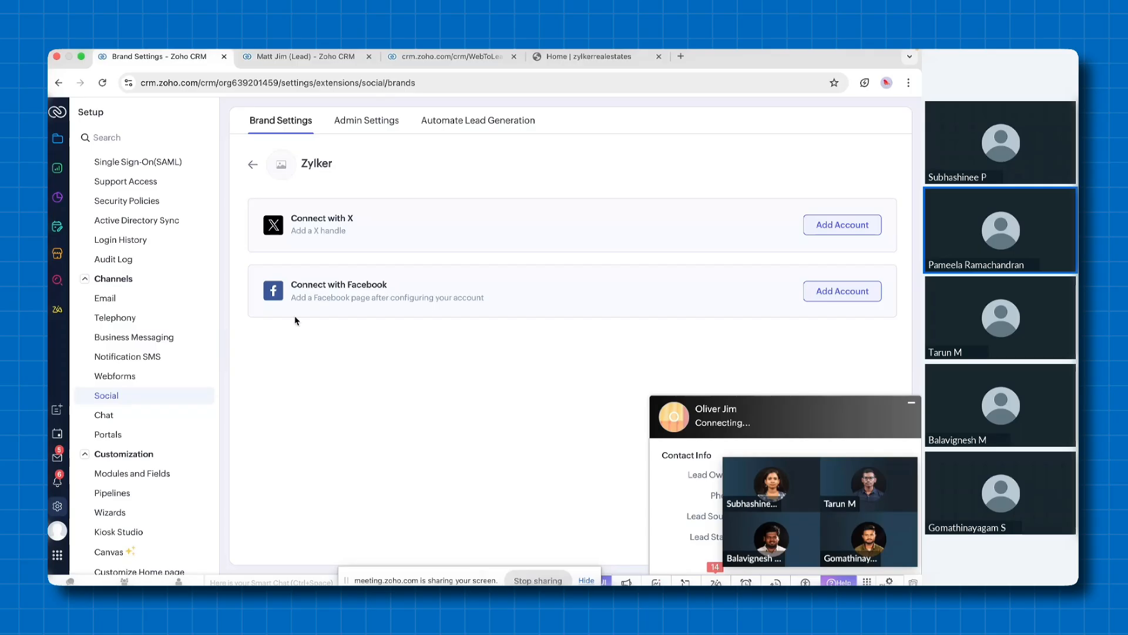
Search the CRM modules for "social" and open the Social module
left_click(57, 139)
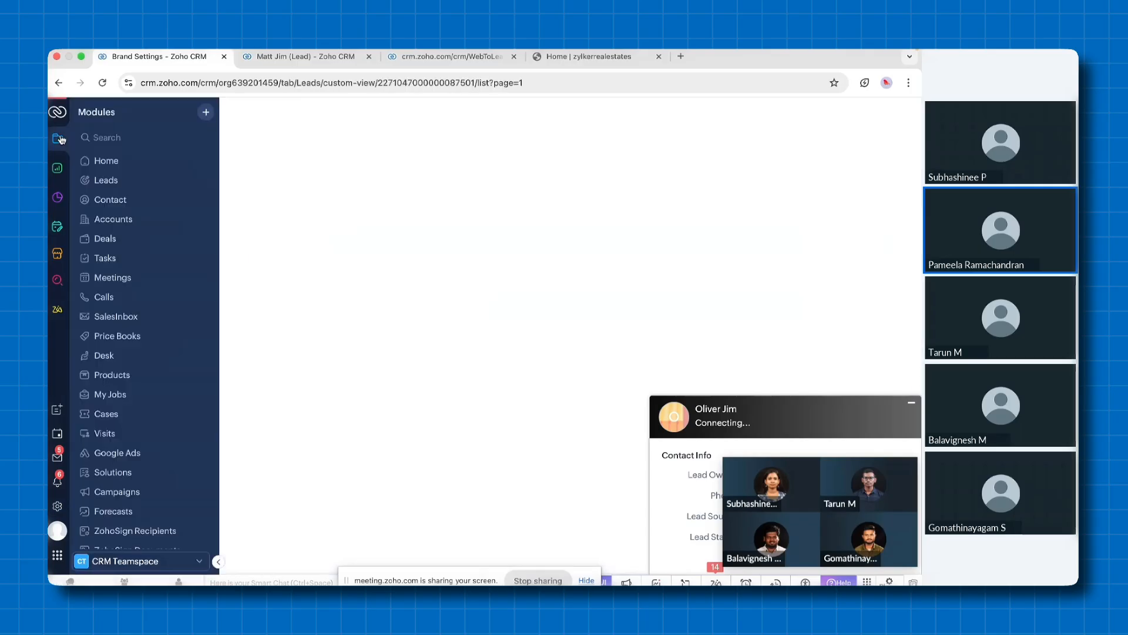
type("social")
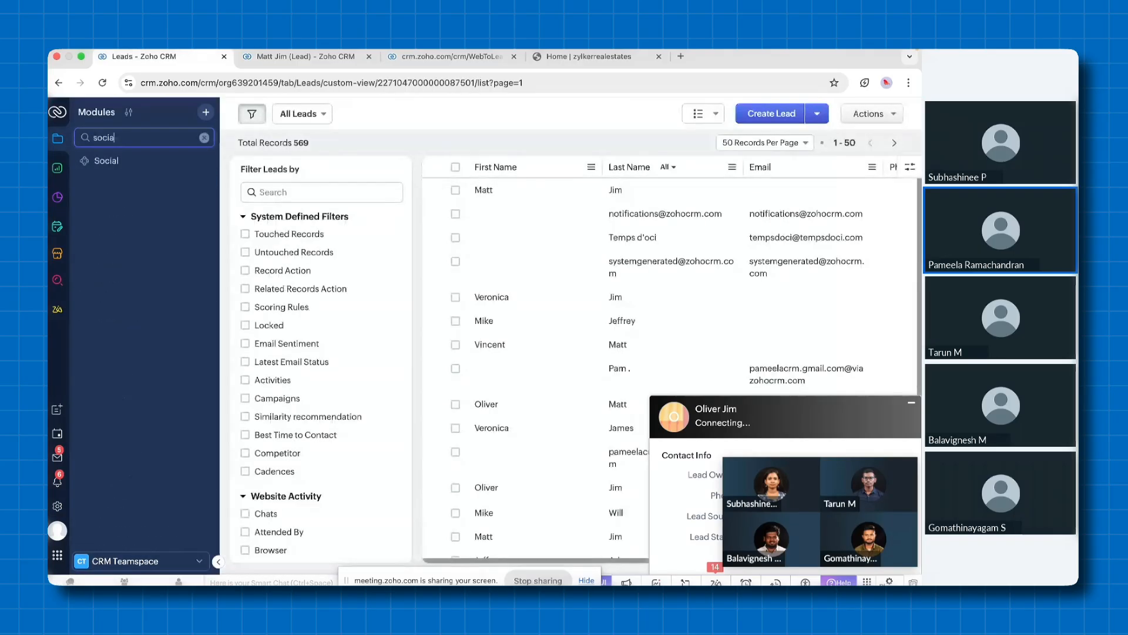
left_click(107, 161)
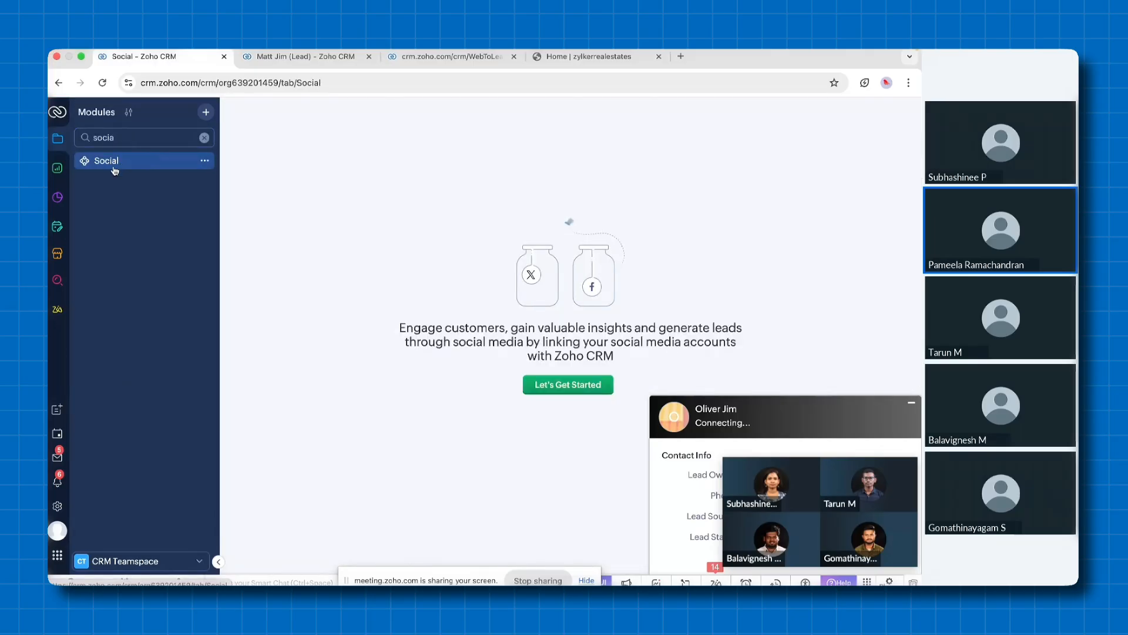
Return to Setup and view the Automate Lead Generation page for Social and the Visitor Tracking page of the Chat channel
left_click(57, 506)
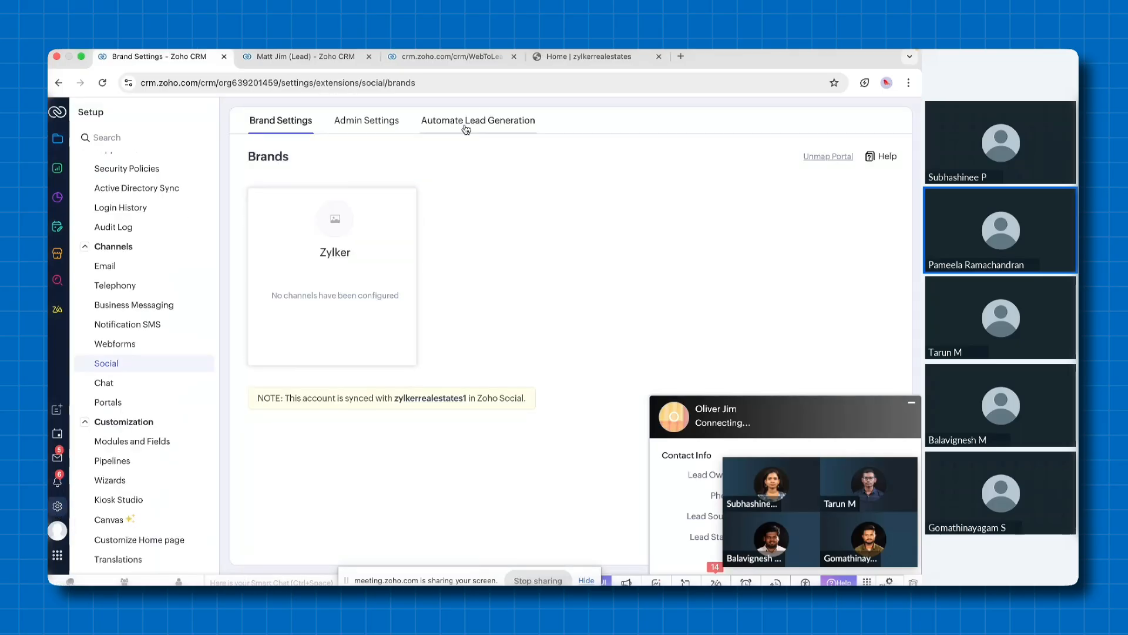
left_click(466, 123)
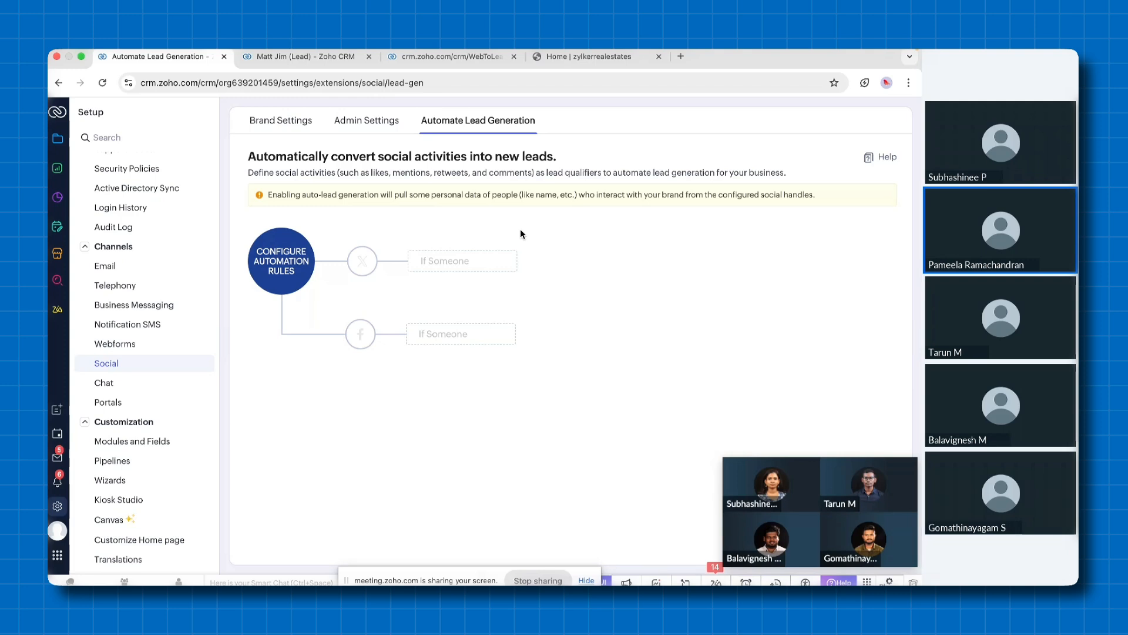
left_click(106, 383)
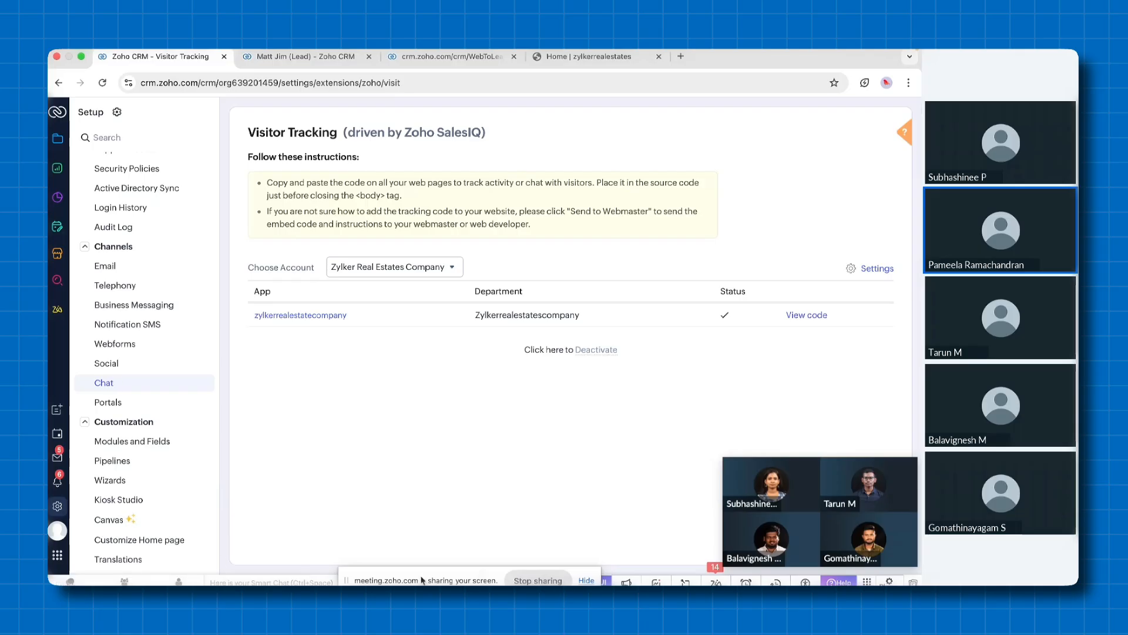
left_click_drag(422, 579, 227, 577)
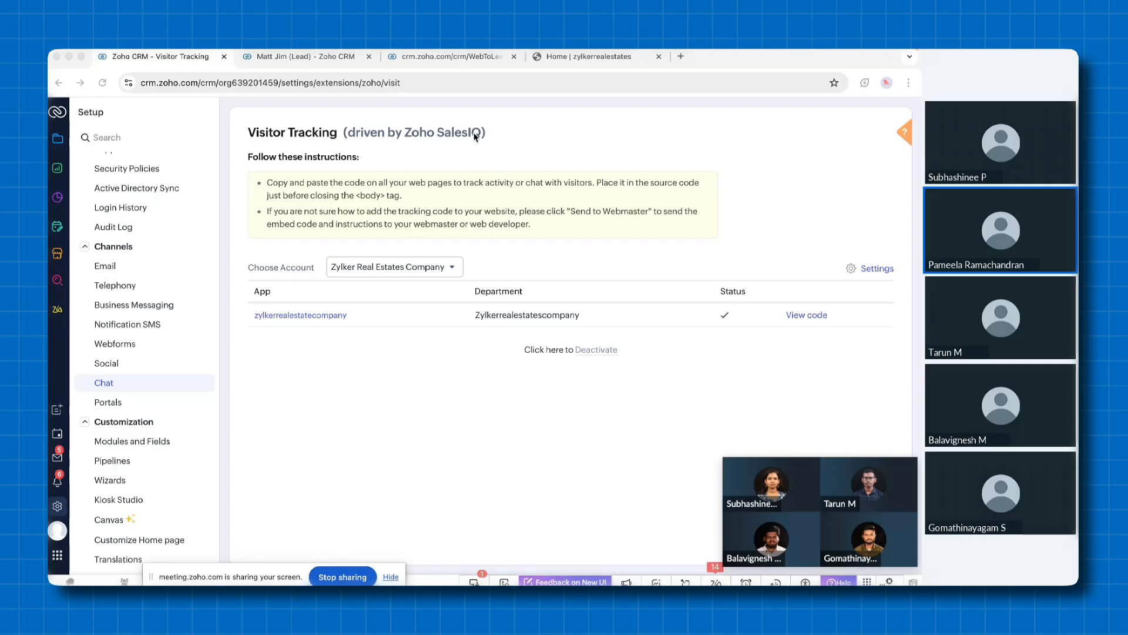
Show the Zylker website and examine its current visitor in the CRM's Visitors Online window, minimizing the window after viewing
left_click(611, 56)
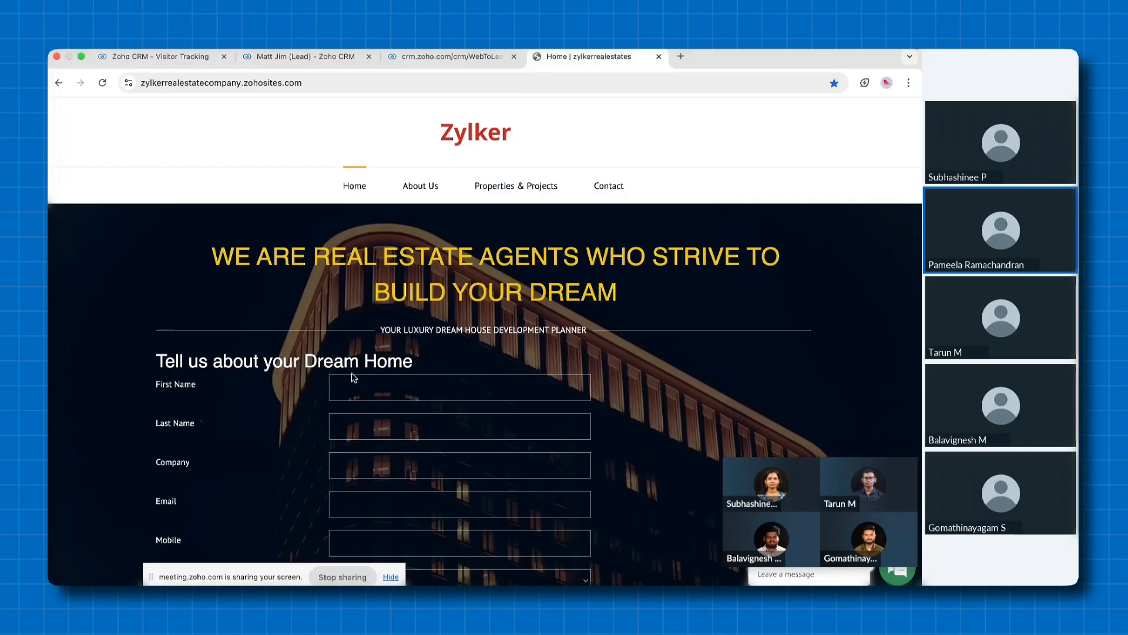
left_click(201, 58)
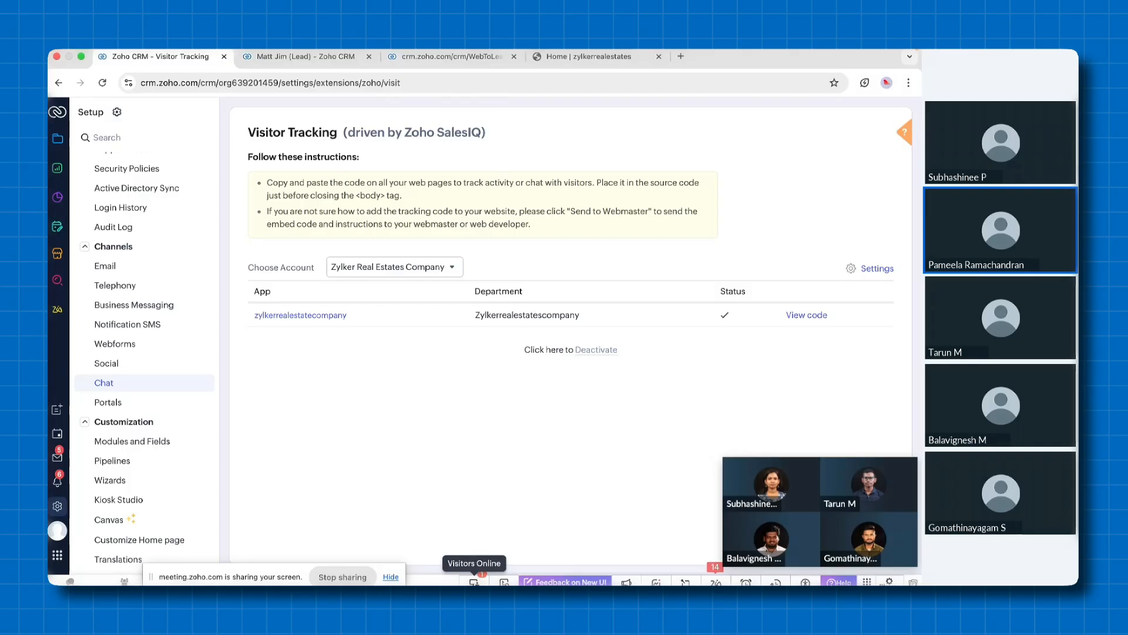
left_click(474, 580)
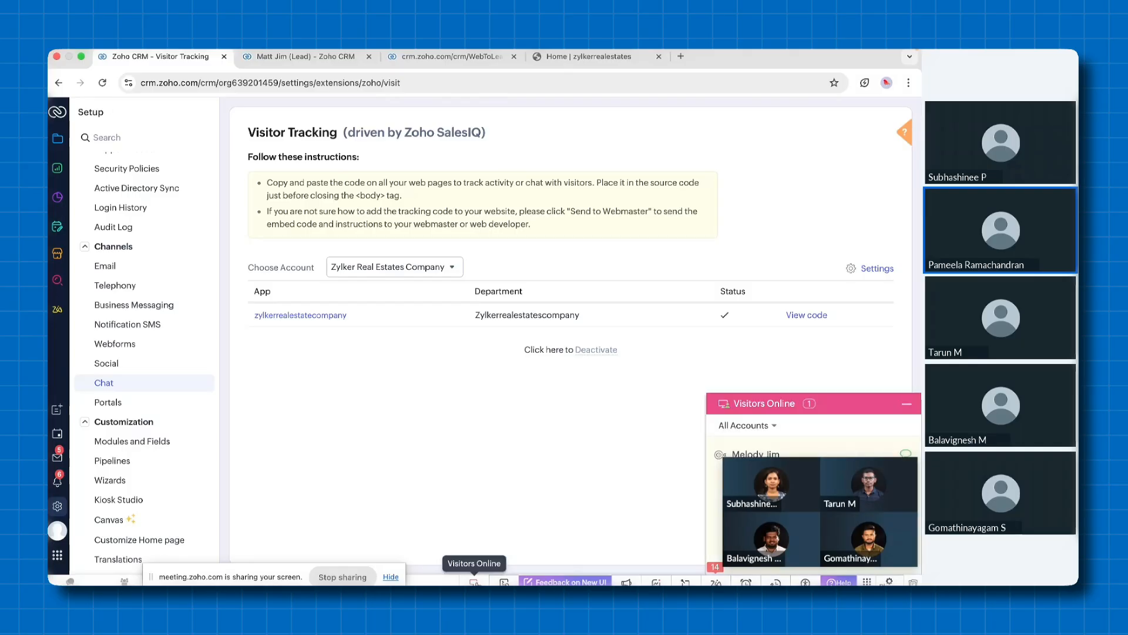
left_click_drag(784, 485, 795, 310)
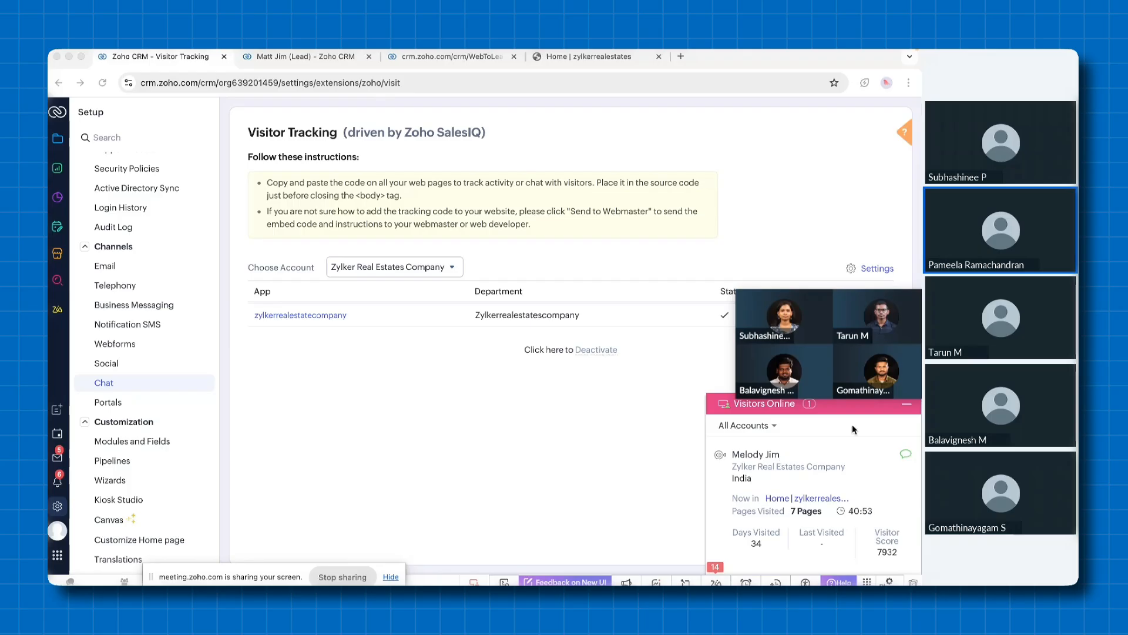
left_click(907, 408)
left_click_drag(842, 321, 847, 456)
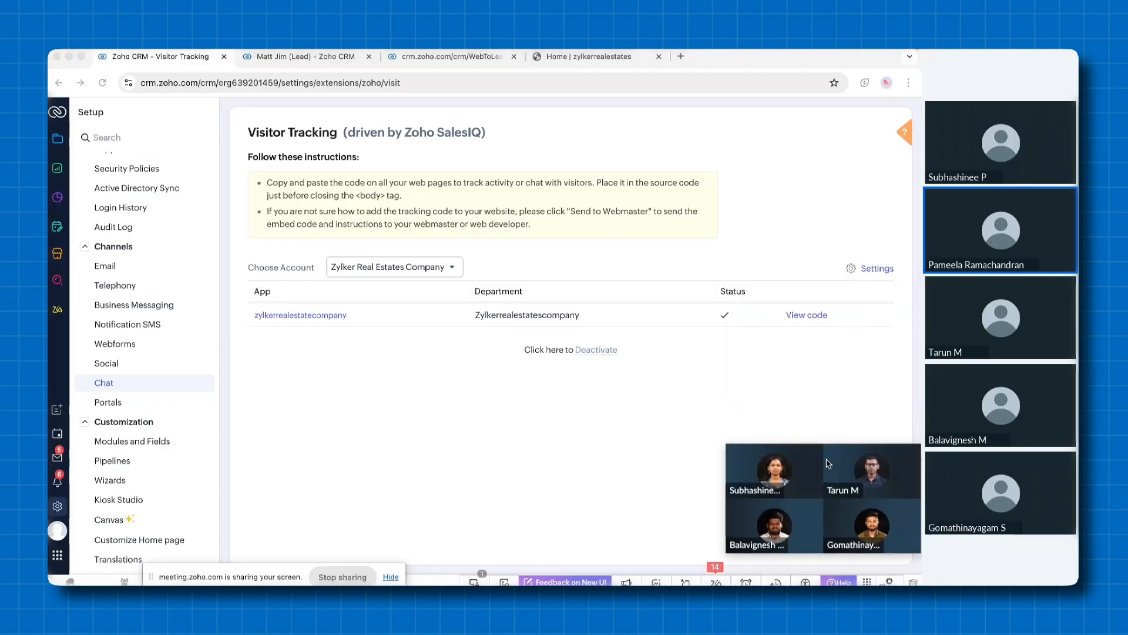
Switch to the slide presentation at the Key Features of Zoho CRM slide
key("ctrl+Left")
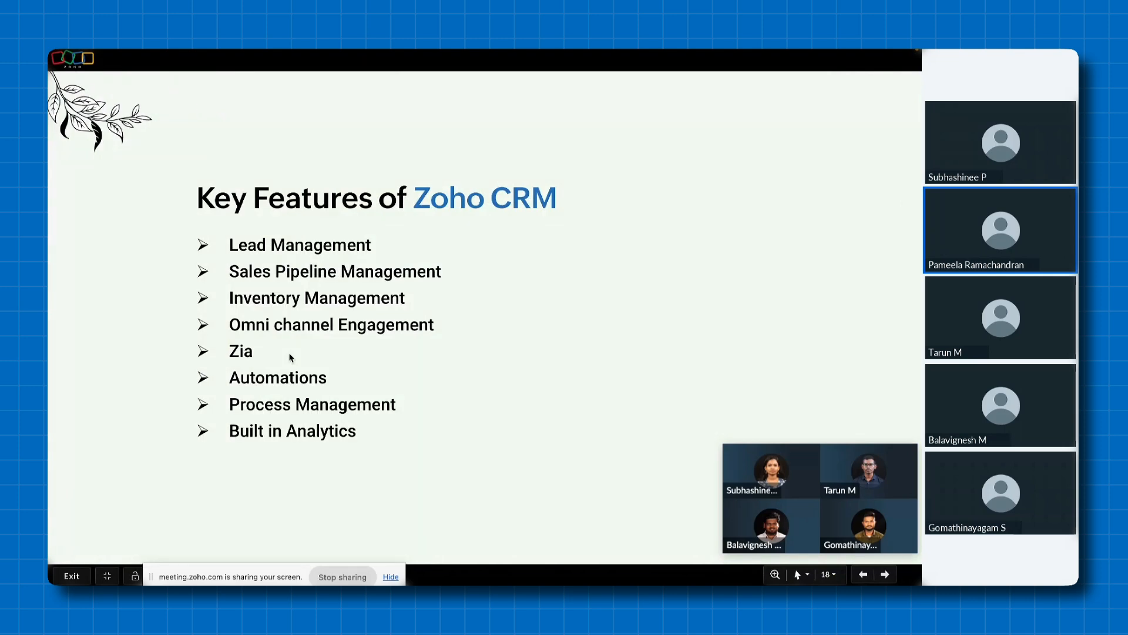
Switch back to Zoho CRM, open the Leads module and filter the leads by Best Time to Contact with availability Today
key("ctrl+Right")
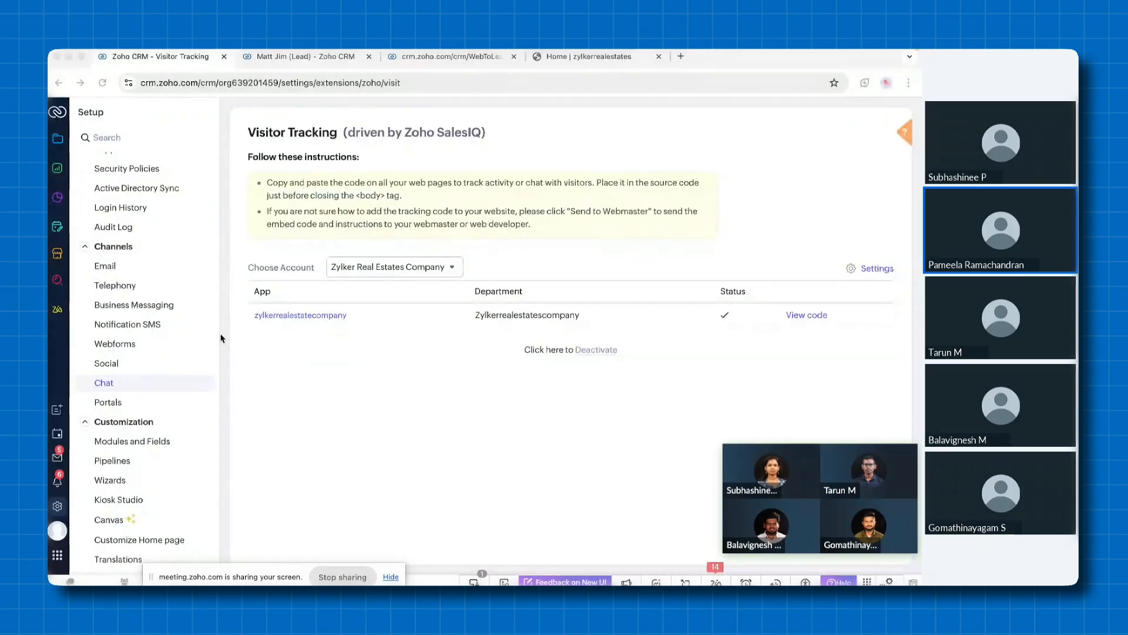
left_click(57, 140)
left_click(105, 183)
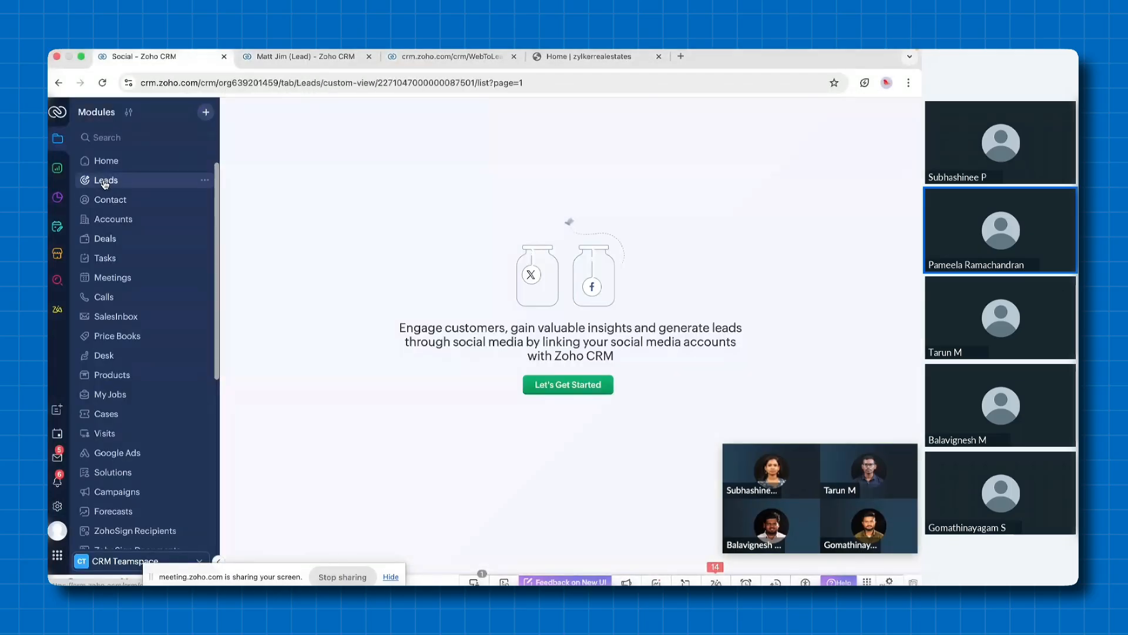
scroll(176, 207, "down", 1)
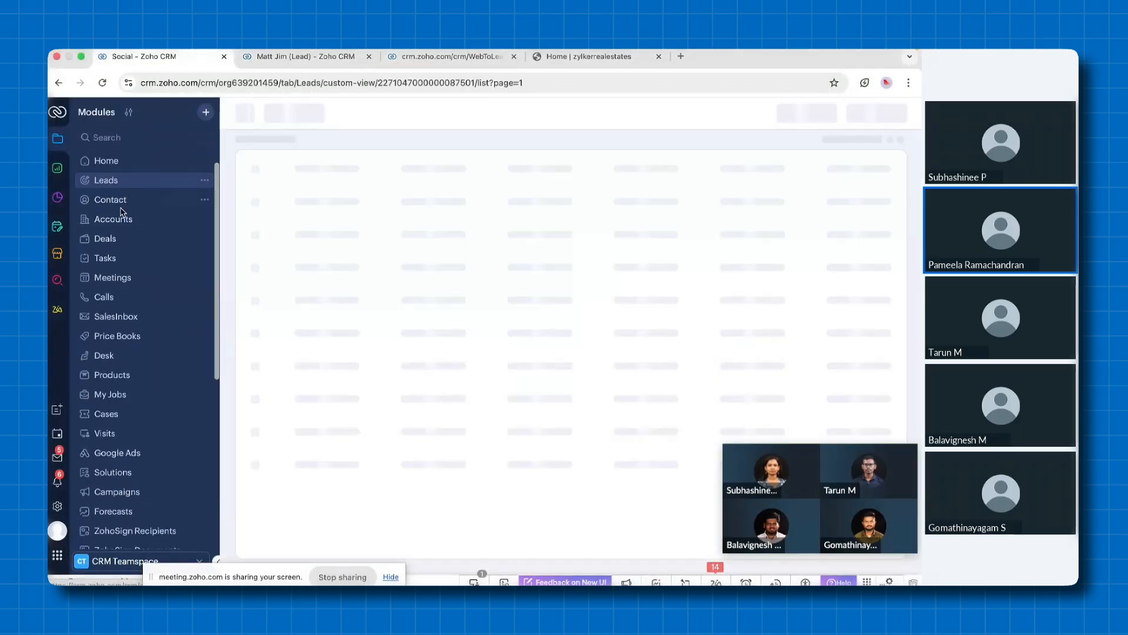
type("best")
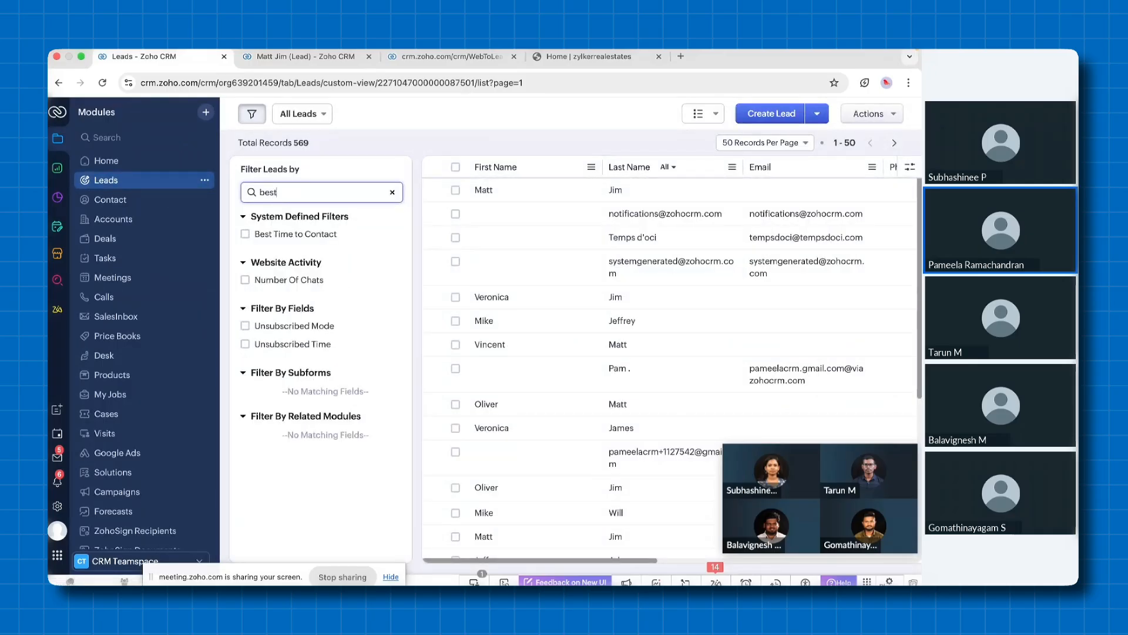
left_click(245, 234)
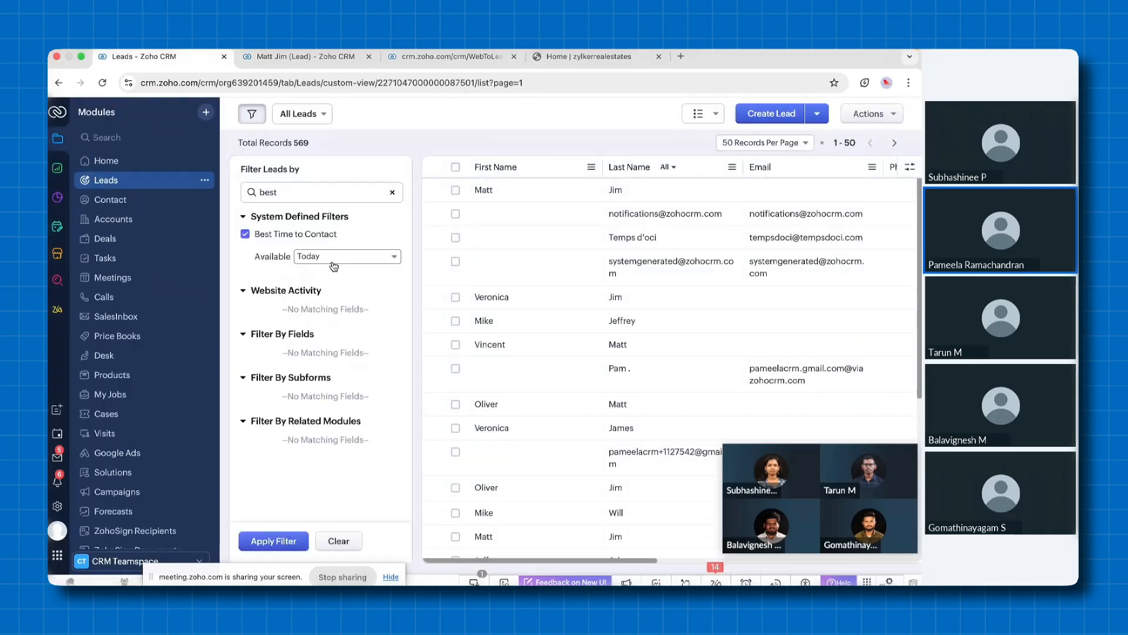
left_click(333, 263)
left_click(264, 544)
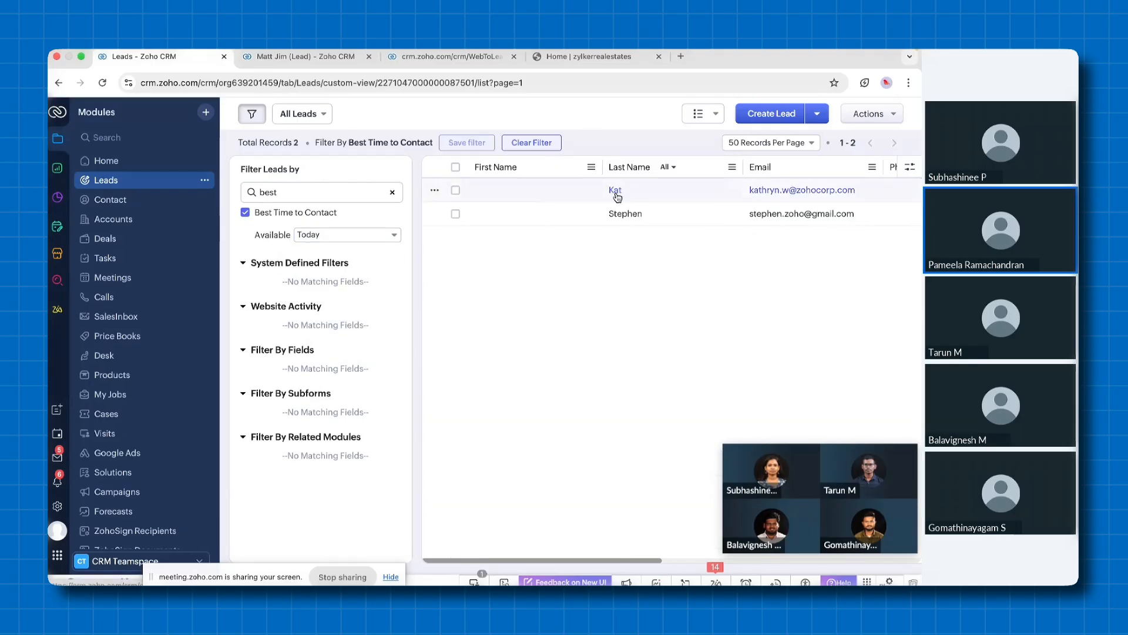
Change the Best Time to Contact filter's availability to Tomorrow and apply it to the leads
left_click(375, 237)
left_click(375, 237)
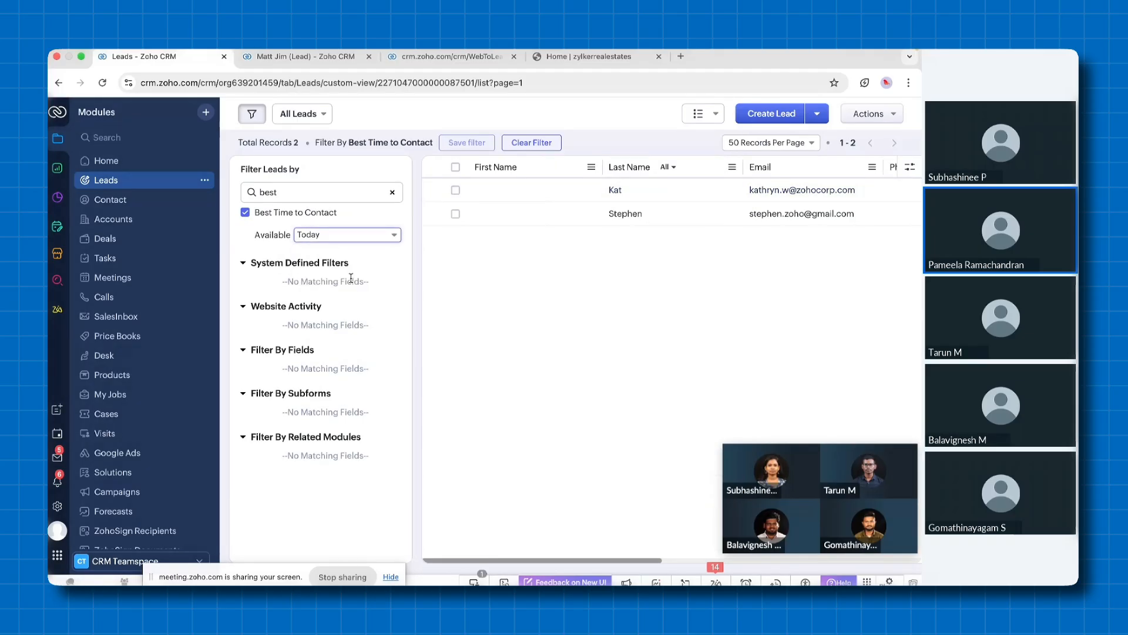
left_click(369, 237)
left_click(329, 270)
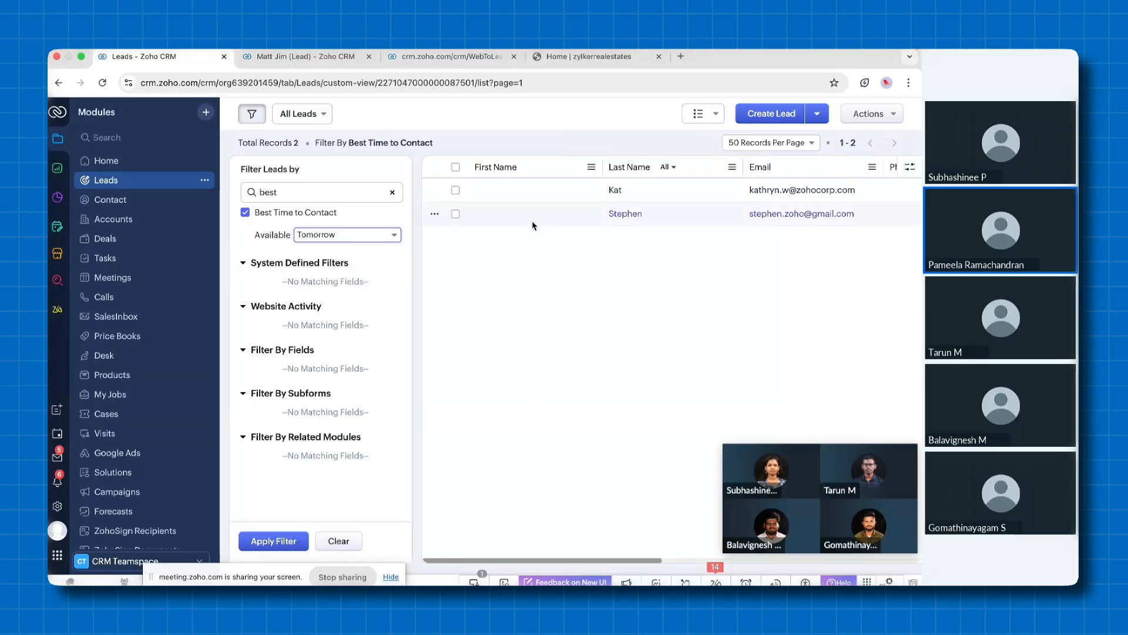
left_click(287, 539)
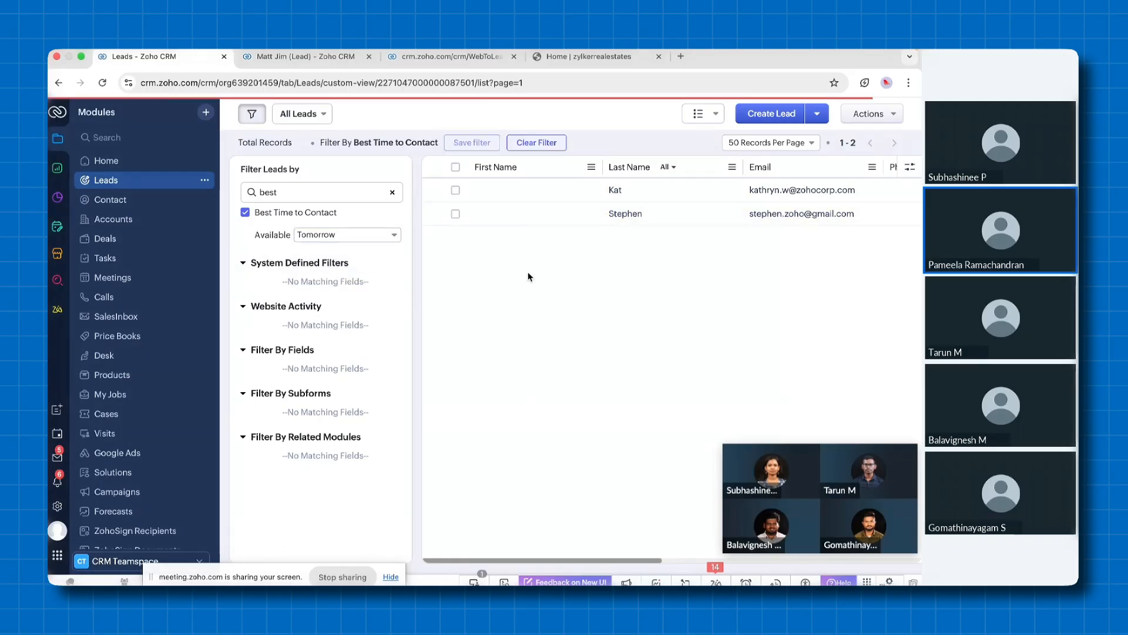
Open a lead from the filtered list and view its best times for call and email for Tomorrow
left_click(520, 270)
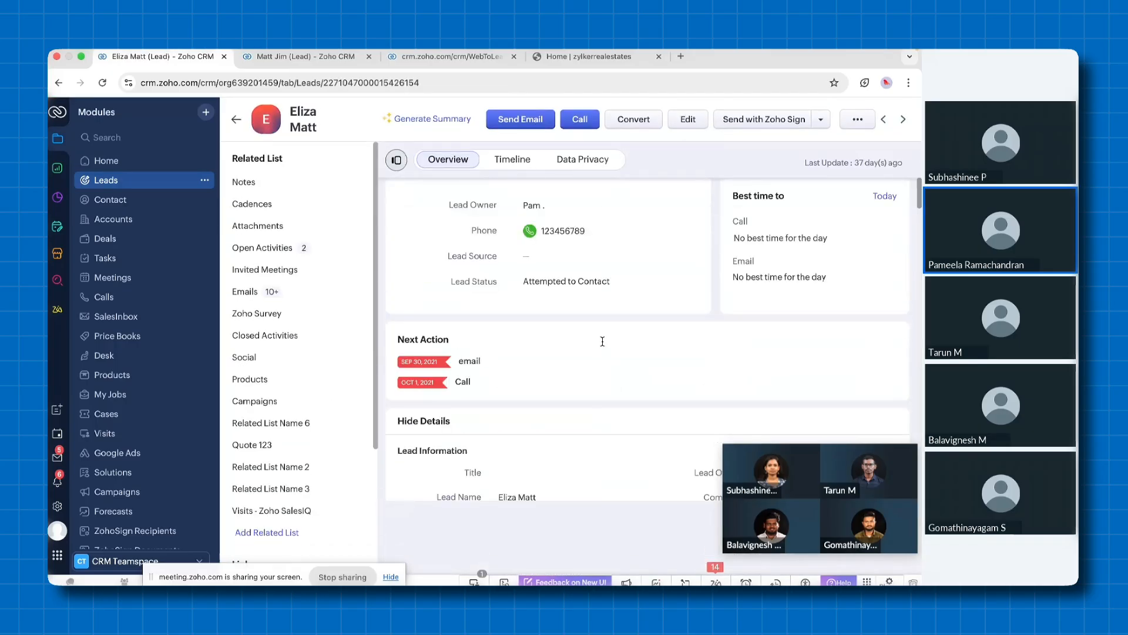
left_click(880, 286)
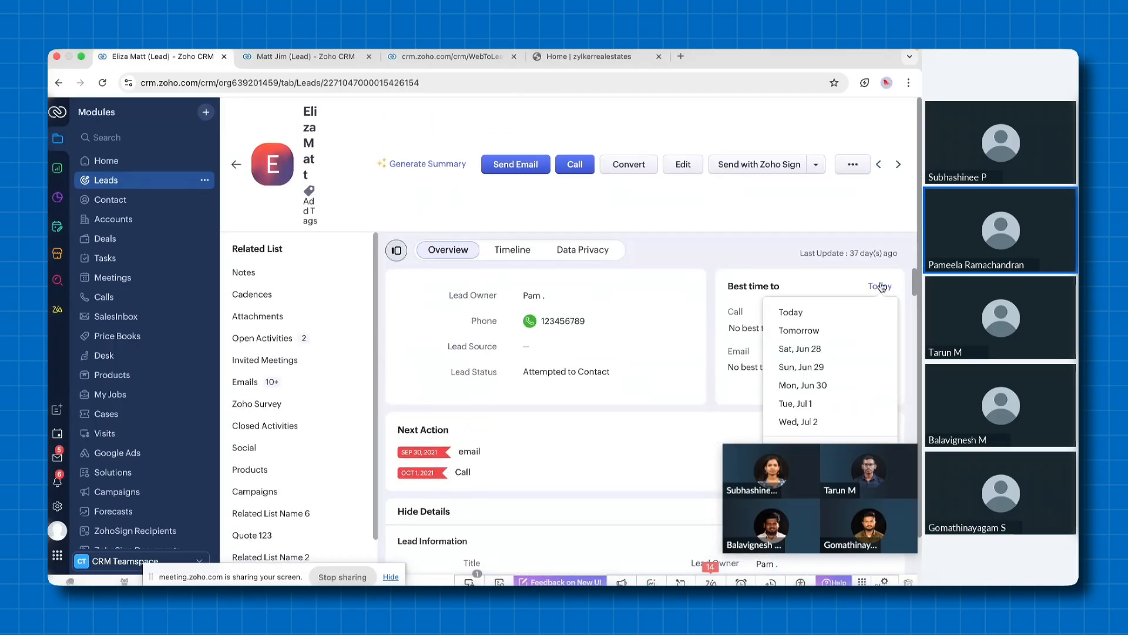
left_click(824, 328)
scroll(658, 315, "down", 3)
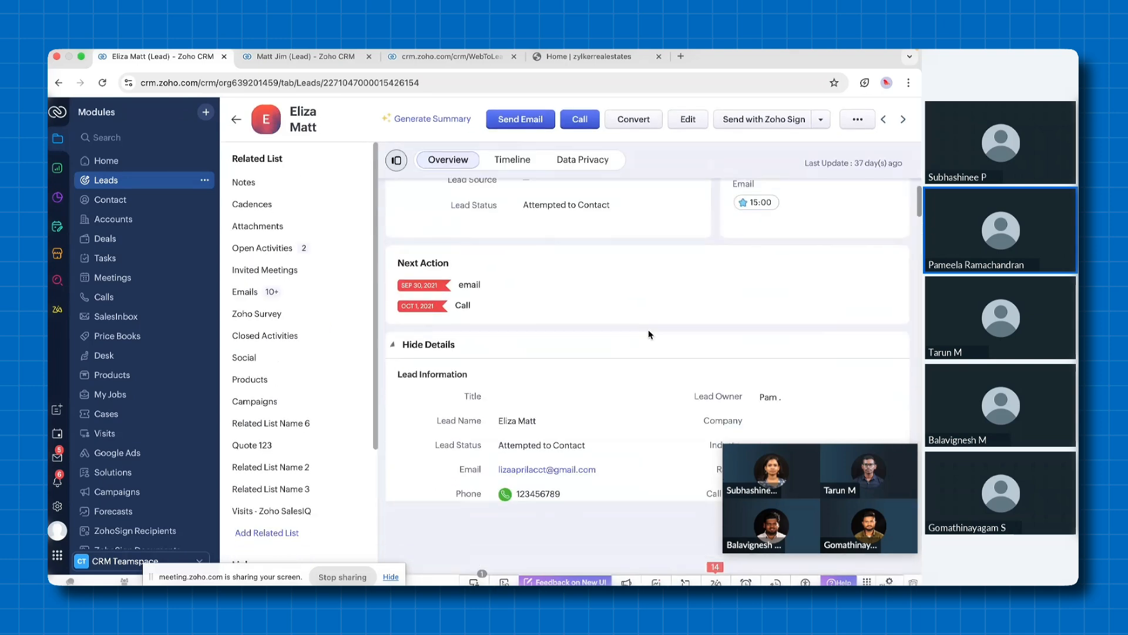
scroll(657, 315, "up", 2)
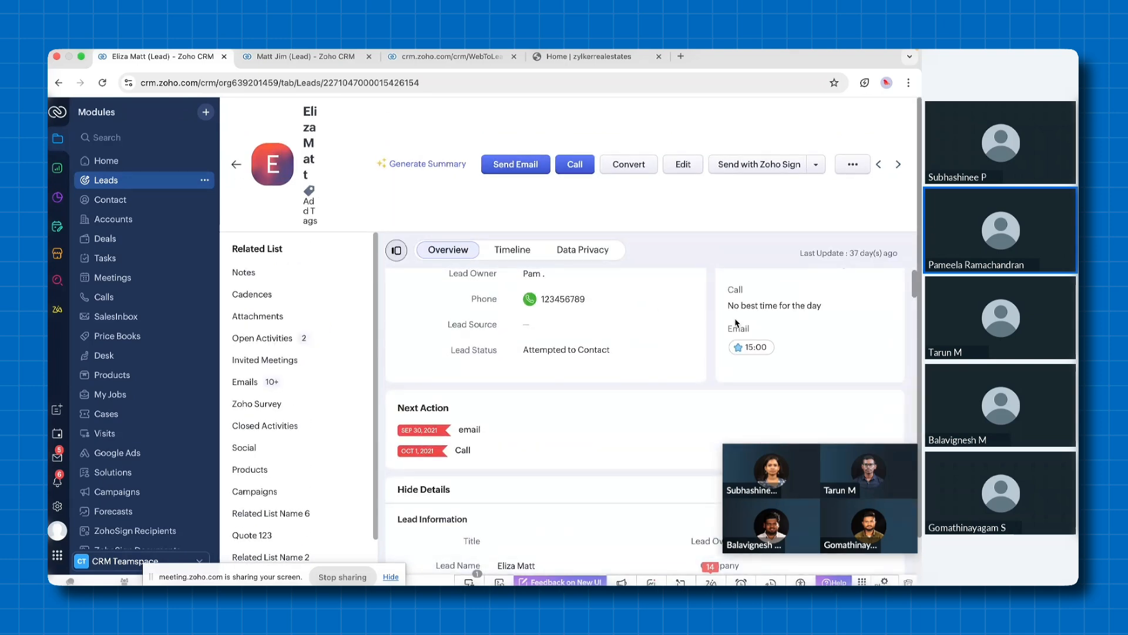
scroll(742, 376, "up", 1)
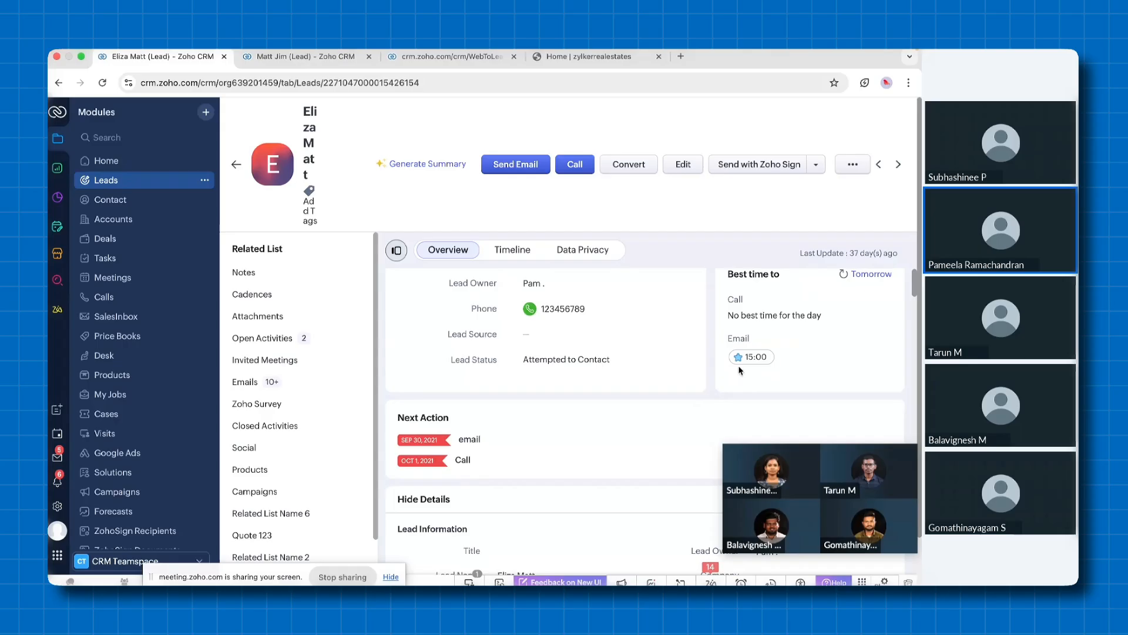
scroll(767, 373, "up", 1)
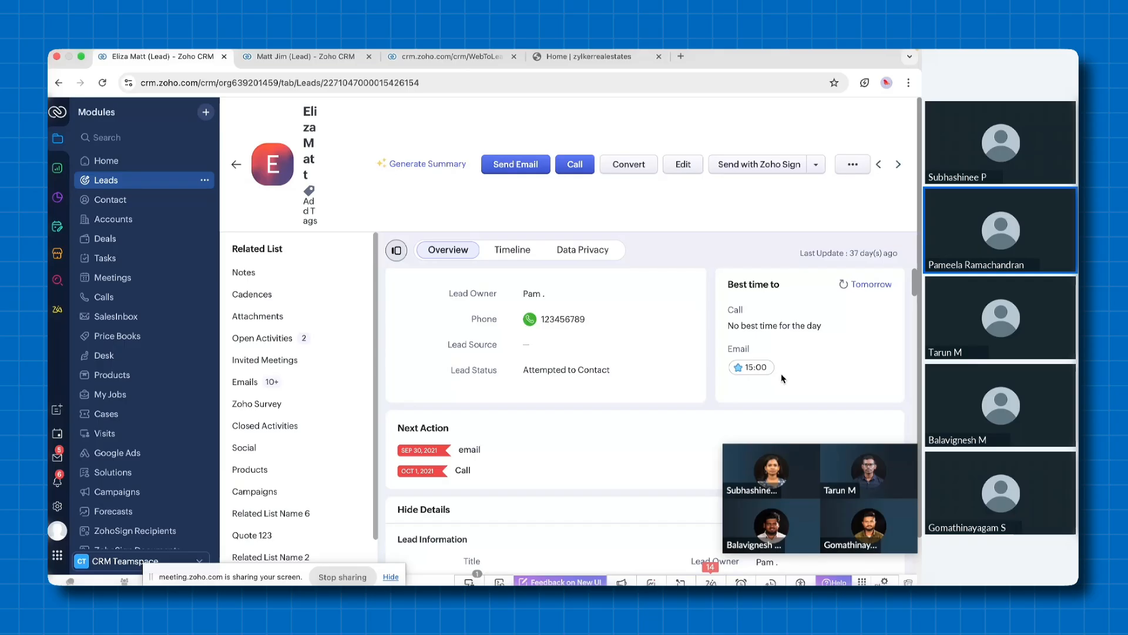
scroll(782, 378, "down", 3)
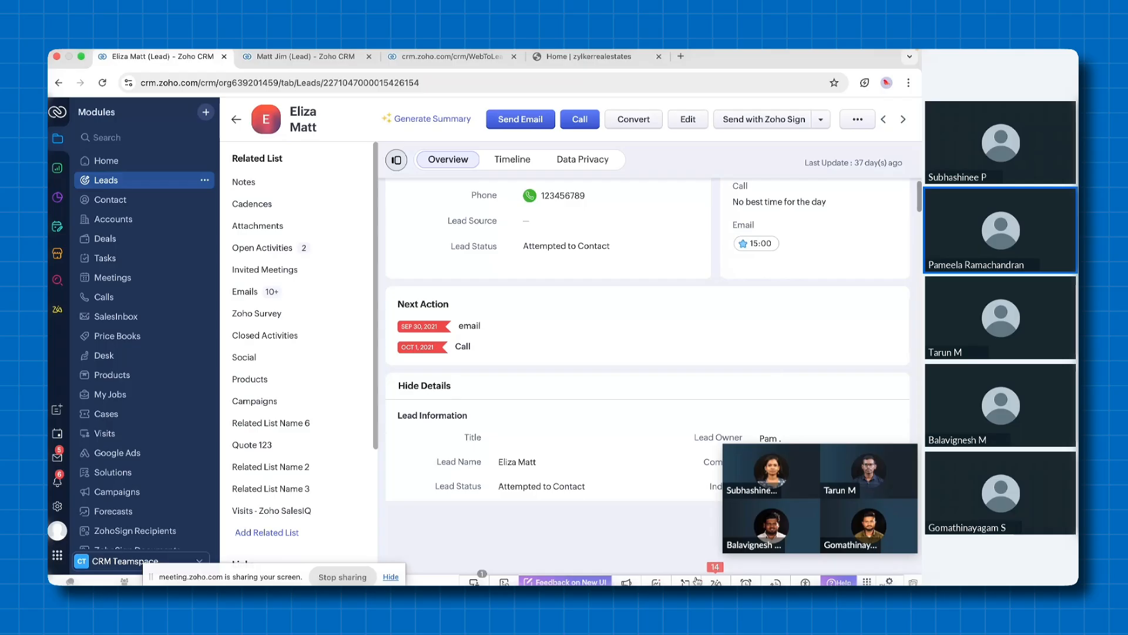
Browse Zia's notifications, view the leads without any email follow-up from the Workflow - Attention alert, and minimize the notifications
left_click(716, 582)
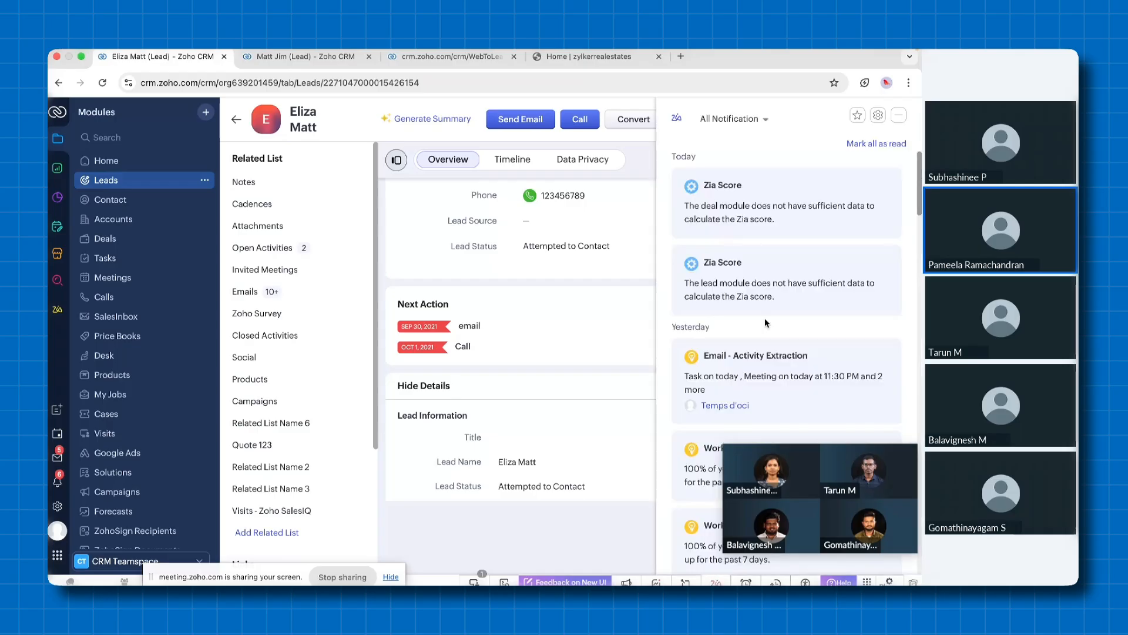
scroll(766, 323, "down", 4)
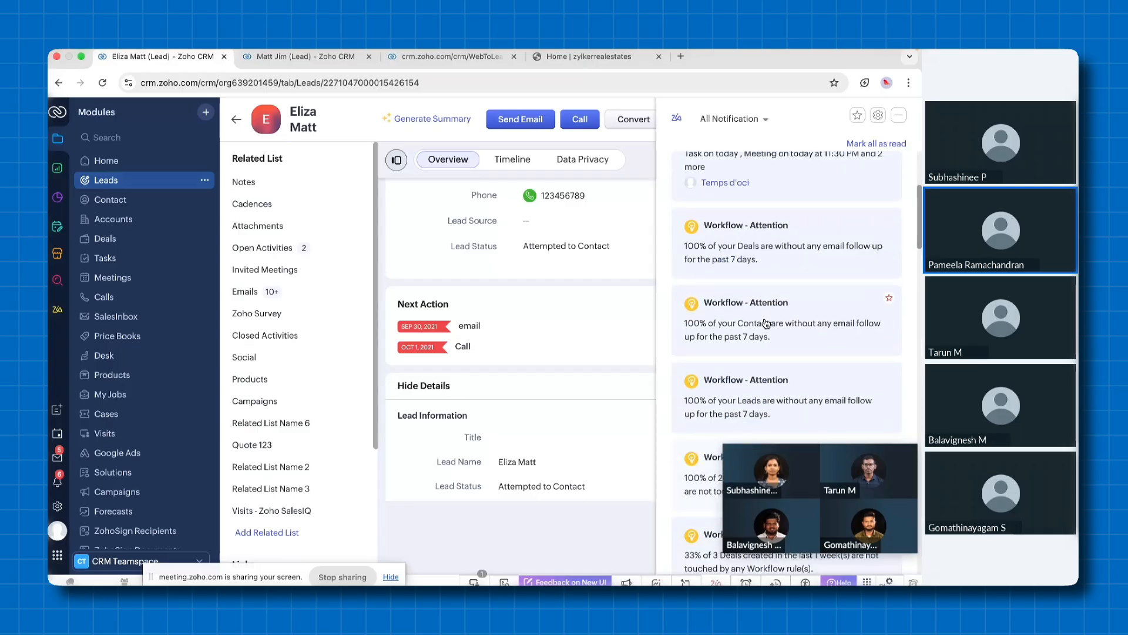
scroll(766, 323, "down", 1)
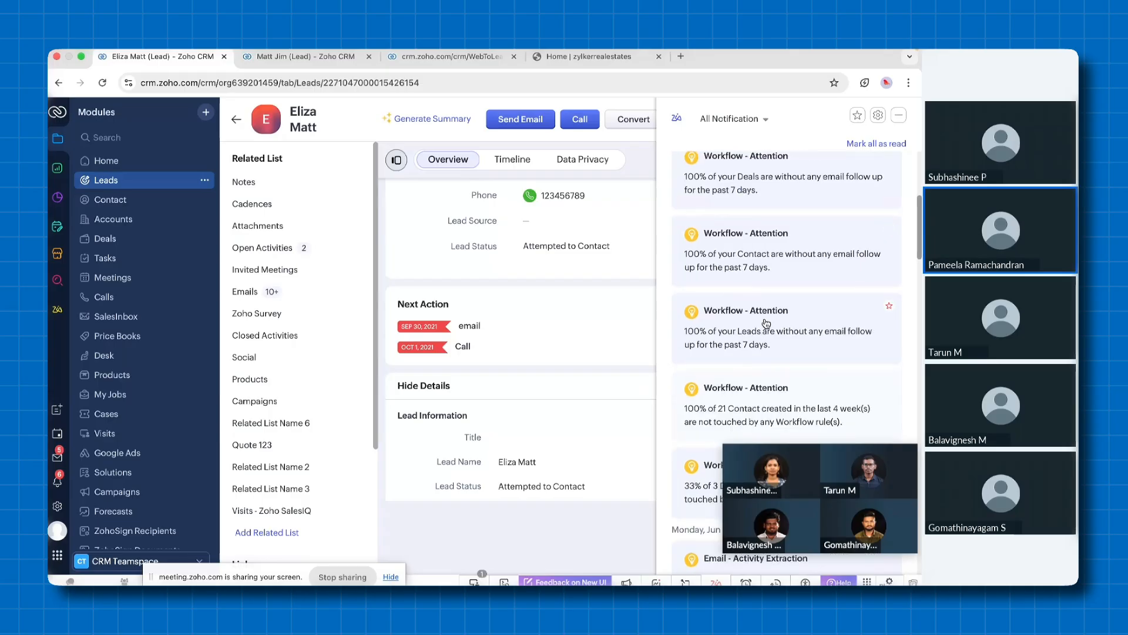
scroll(766, 323, "down", 1)
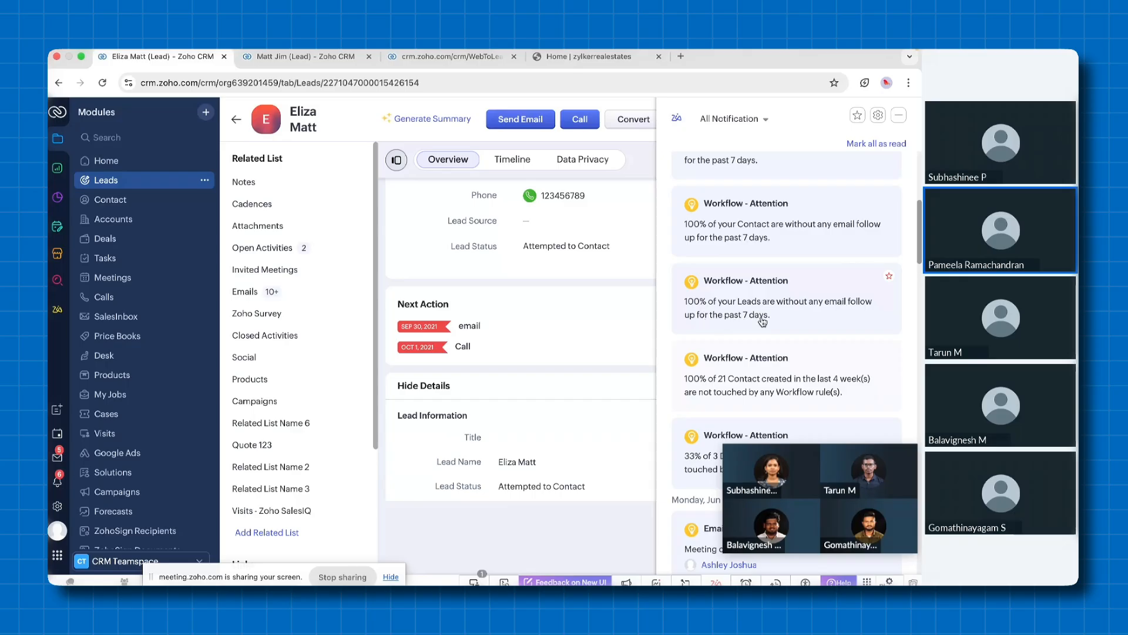
left_click(806, 321)
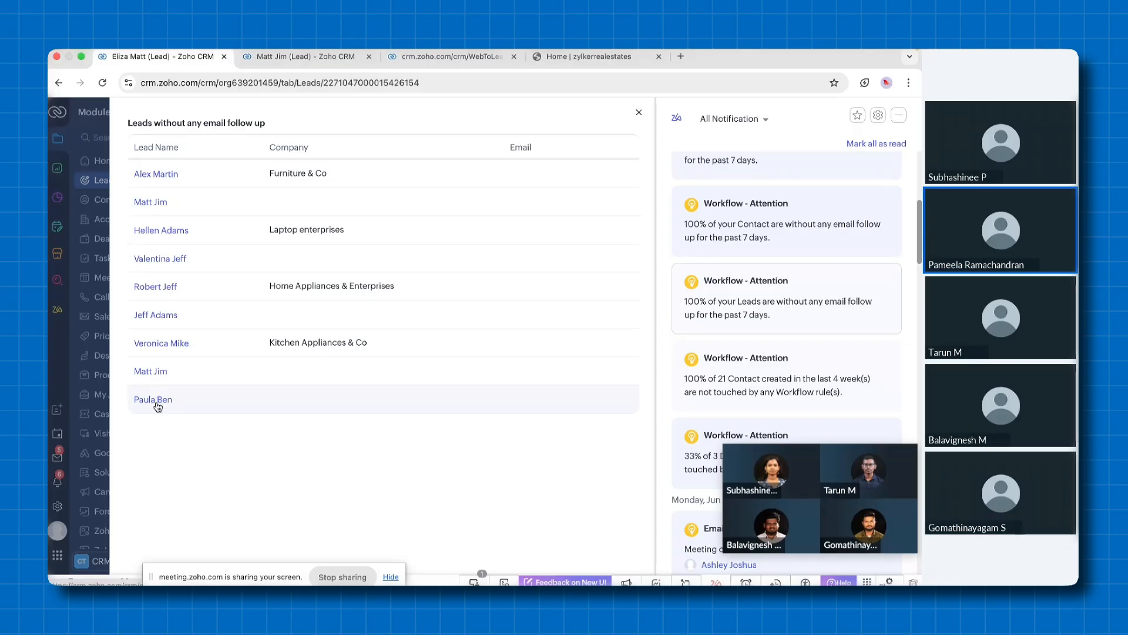
left_click(900, 116)
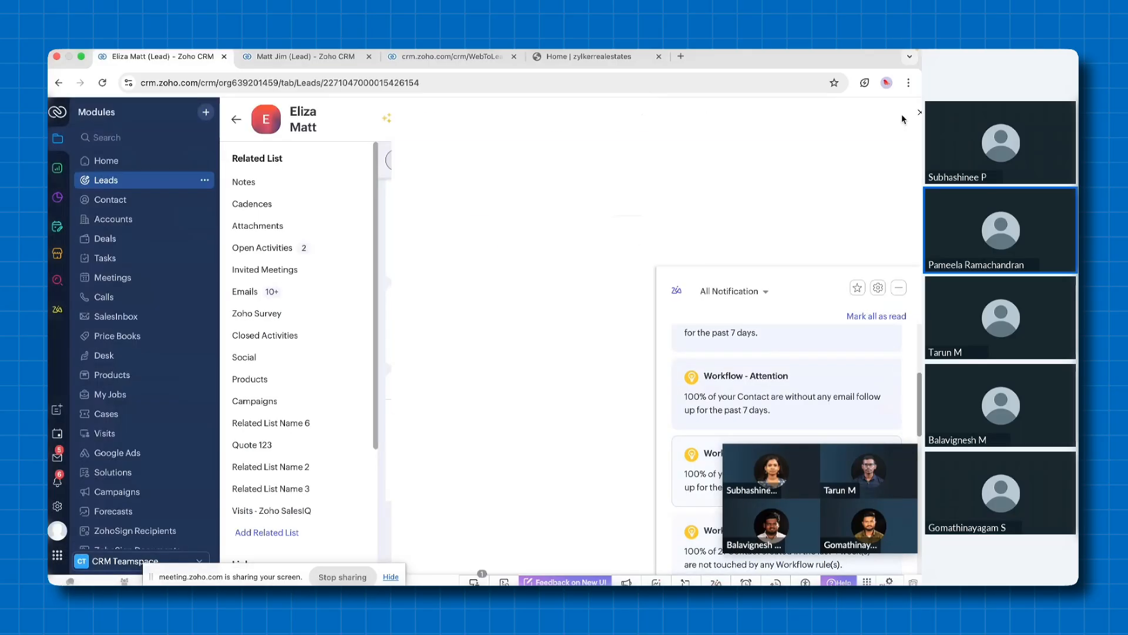
Return to the filtered Leads list and switch to the Key Features of Zoho CRM slide
left_click(114, 180)
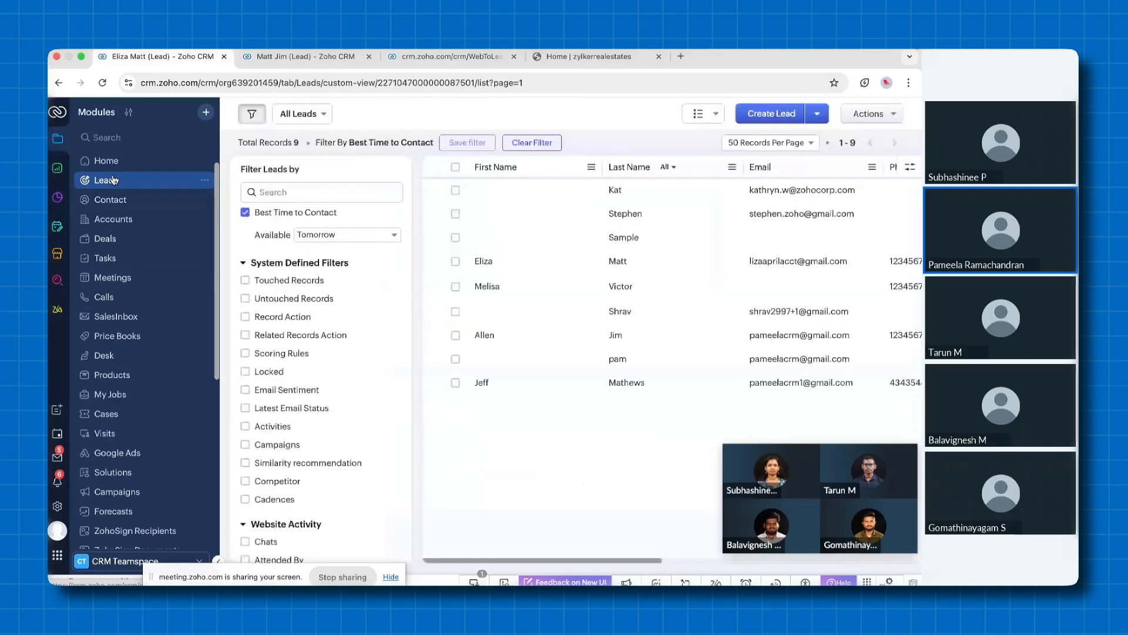
key("ctrl+Left")
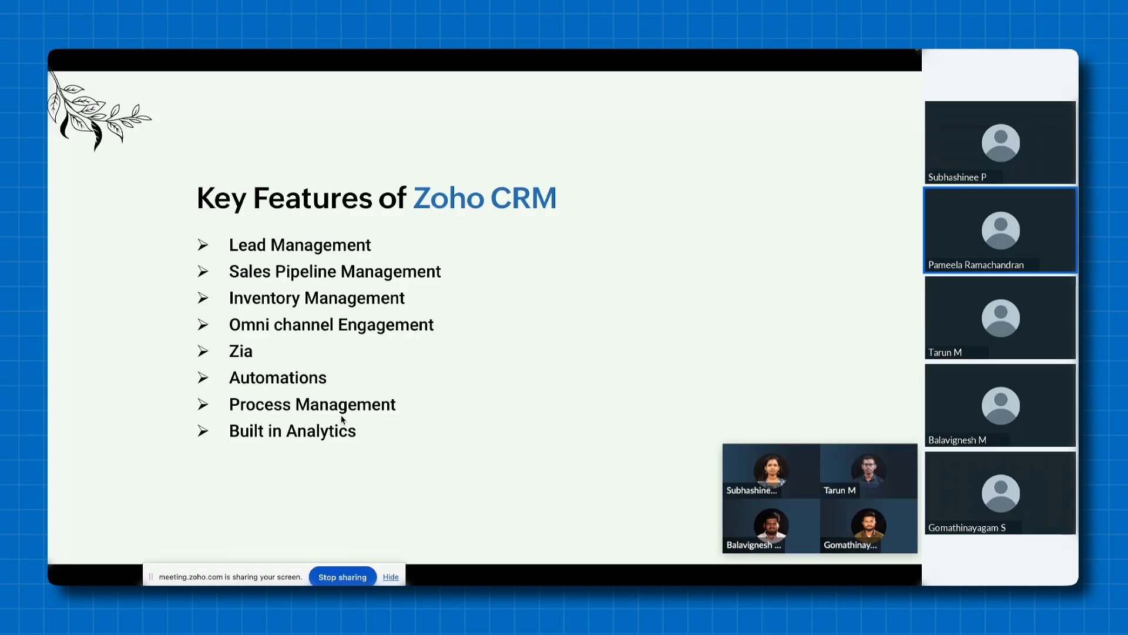
Switch back to the CRM and open Setup from the browser tab holding the webform lead's record, browsing the setup options
key("ctrl+Right")
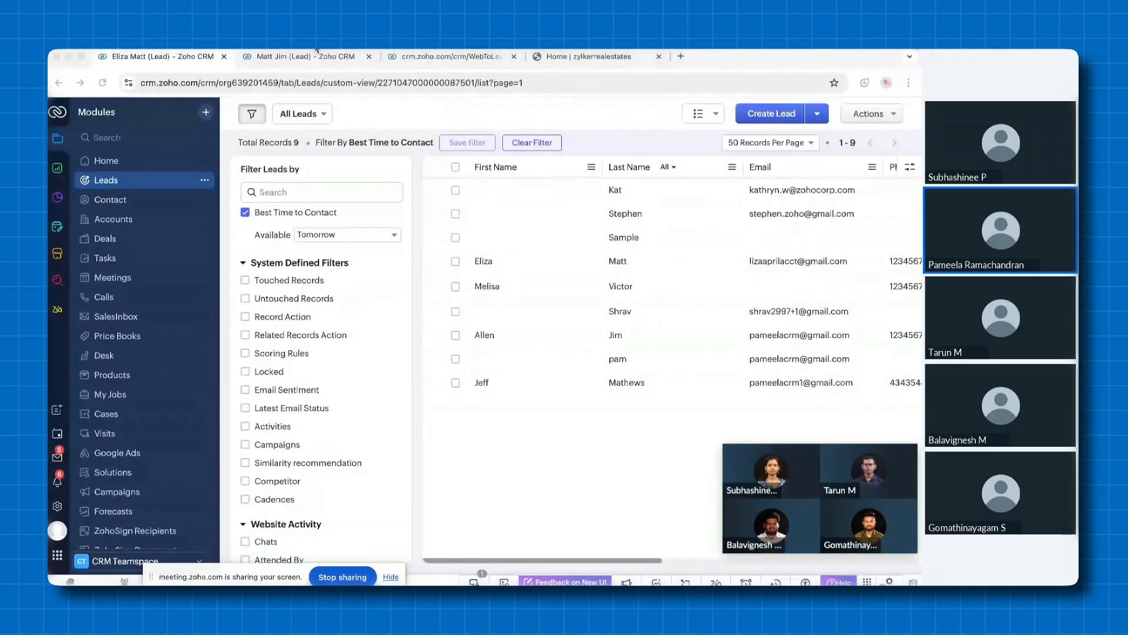
left_click(306, 57)
left_click(57, 506)
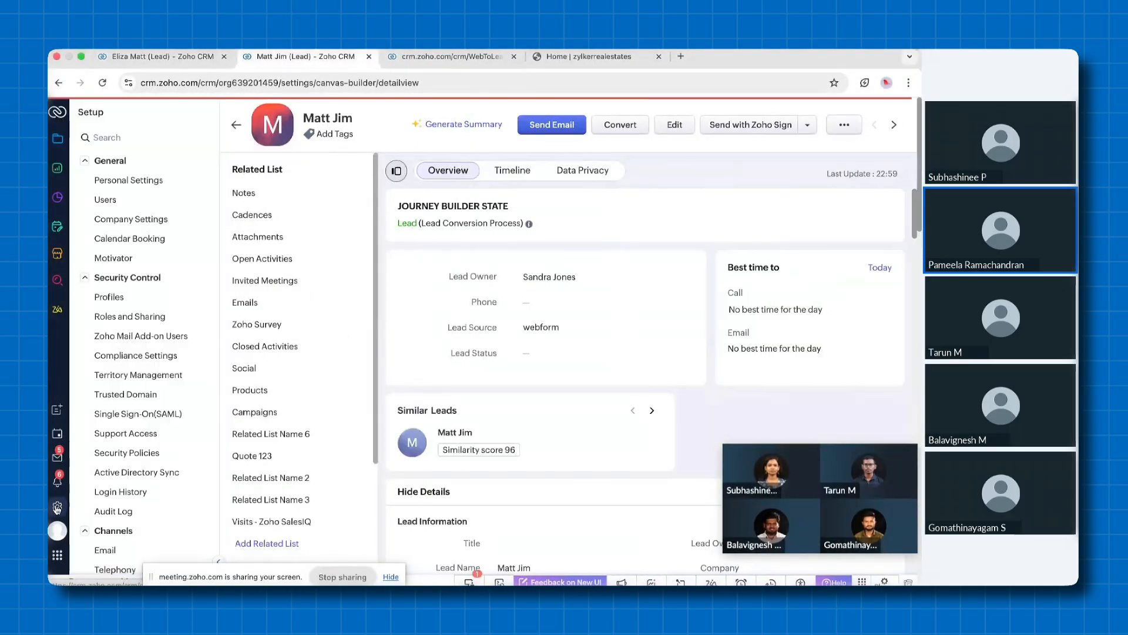
scroll(147, 433, "down", 5)
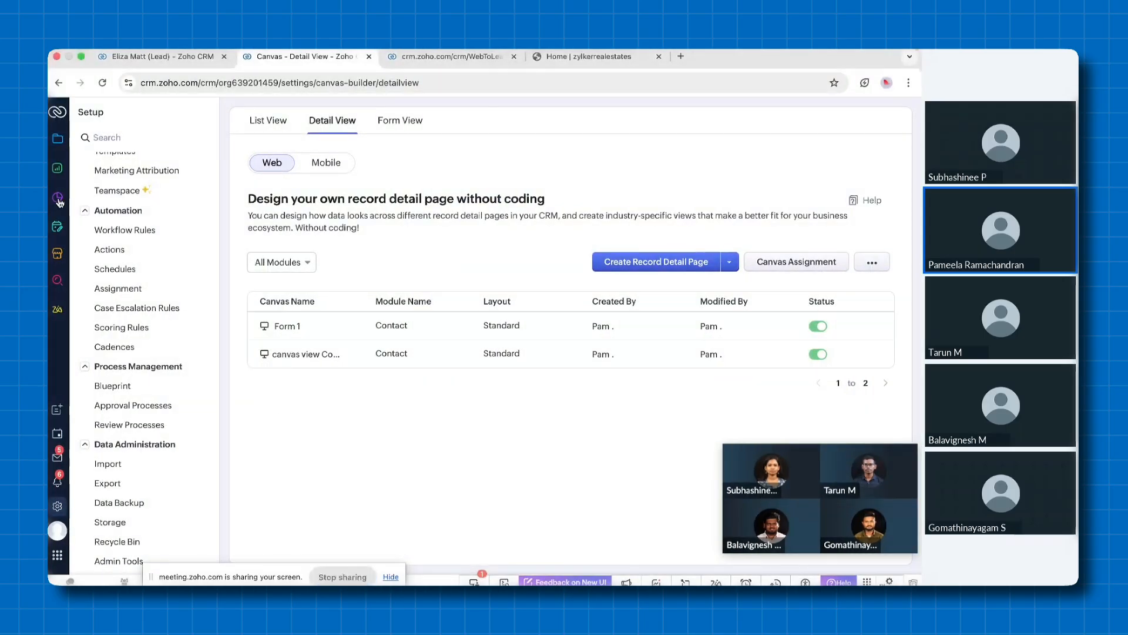
Return to the CRM's analytics sections and examine the Expected Revenue Report from the Deal Reports folder
left_click(58, 200)
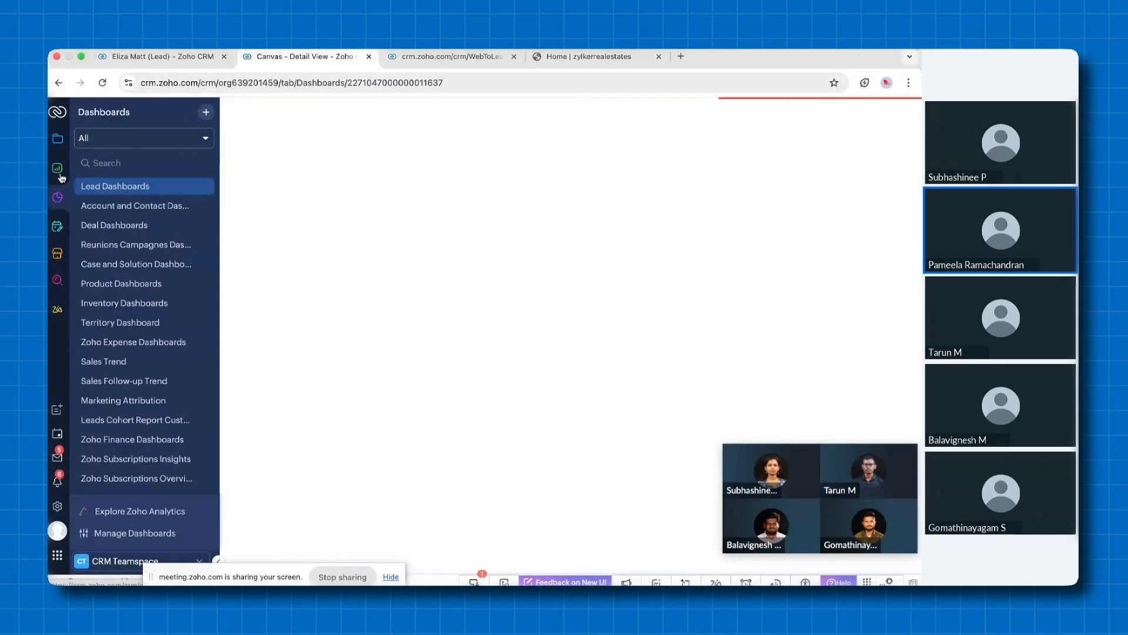
left_click(59, 170)
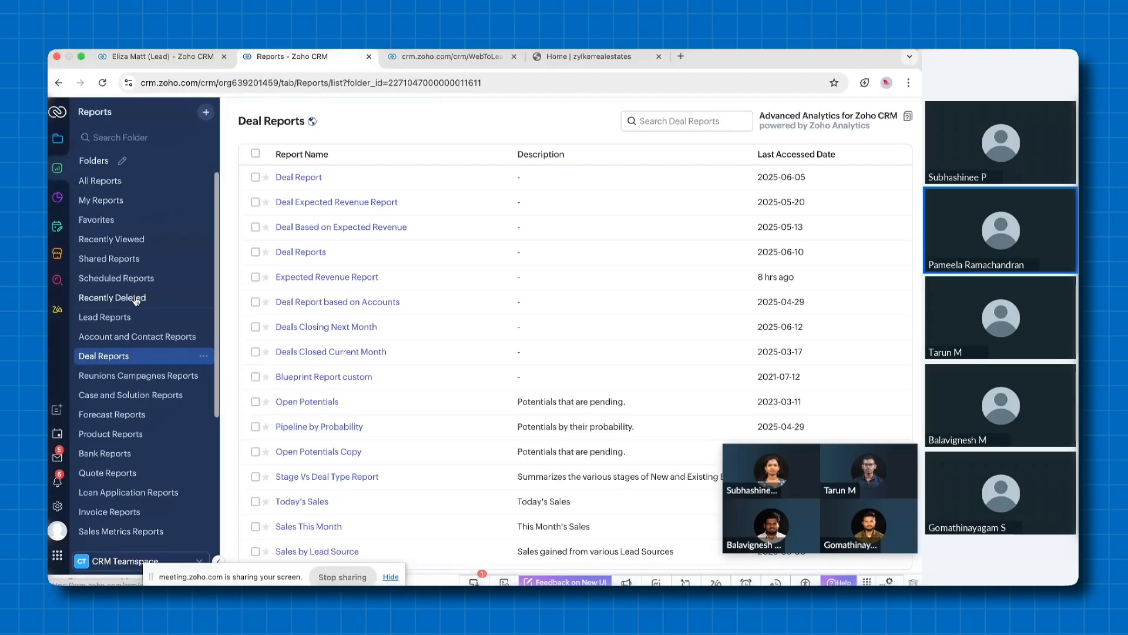
left_click(358, 280)
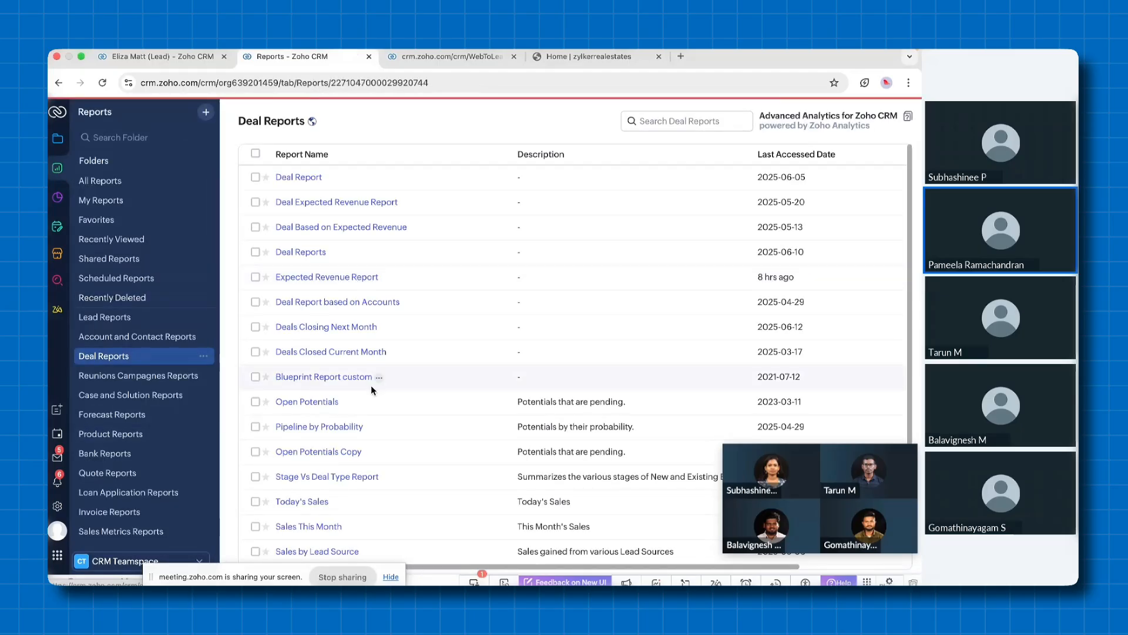
scroll(372, 388, "down", 4)
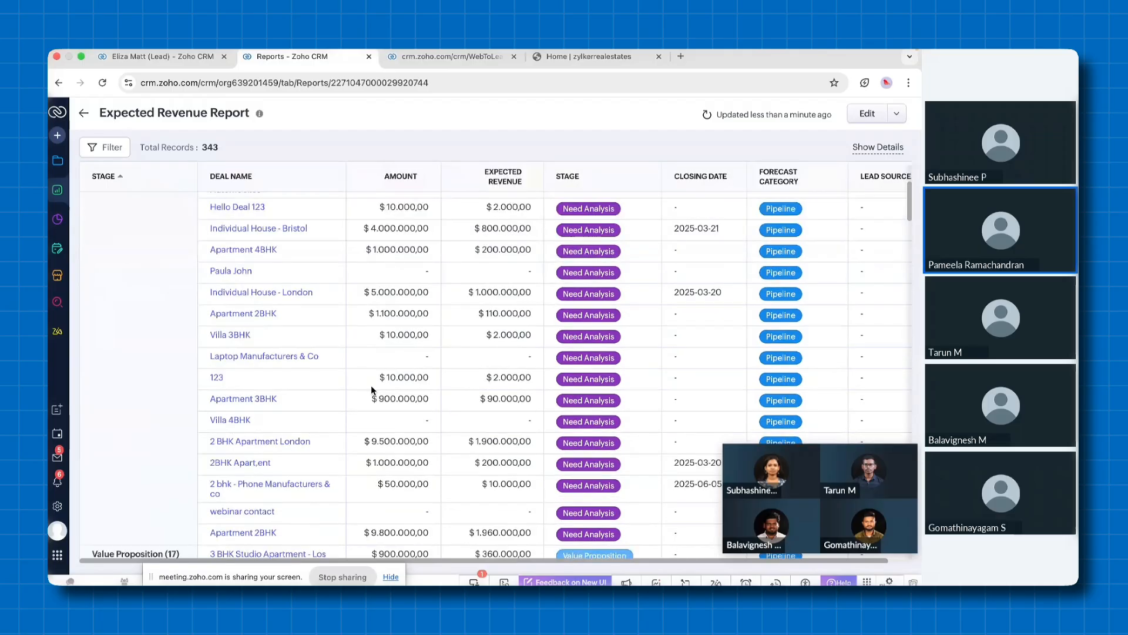
Open the Lead Dashboards and view the component types offered for adding, closing the list without adding one and returning to the modules
left_click(58, 219)
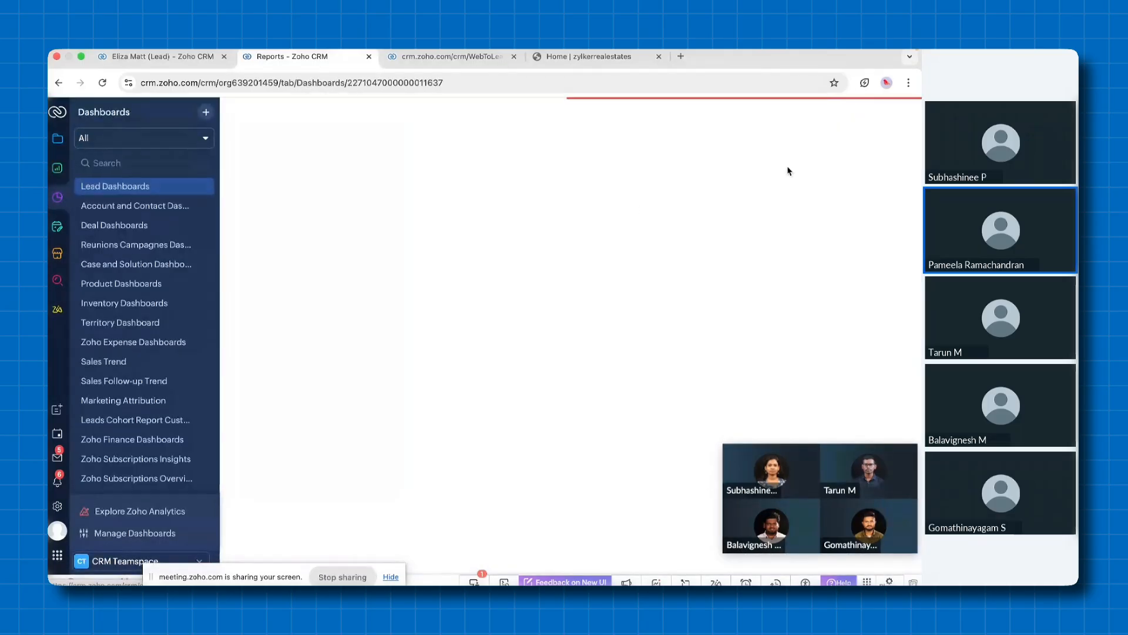
left_click(819, 120)
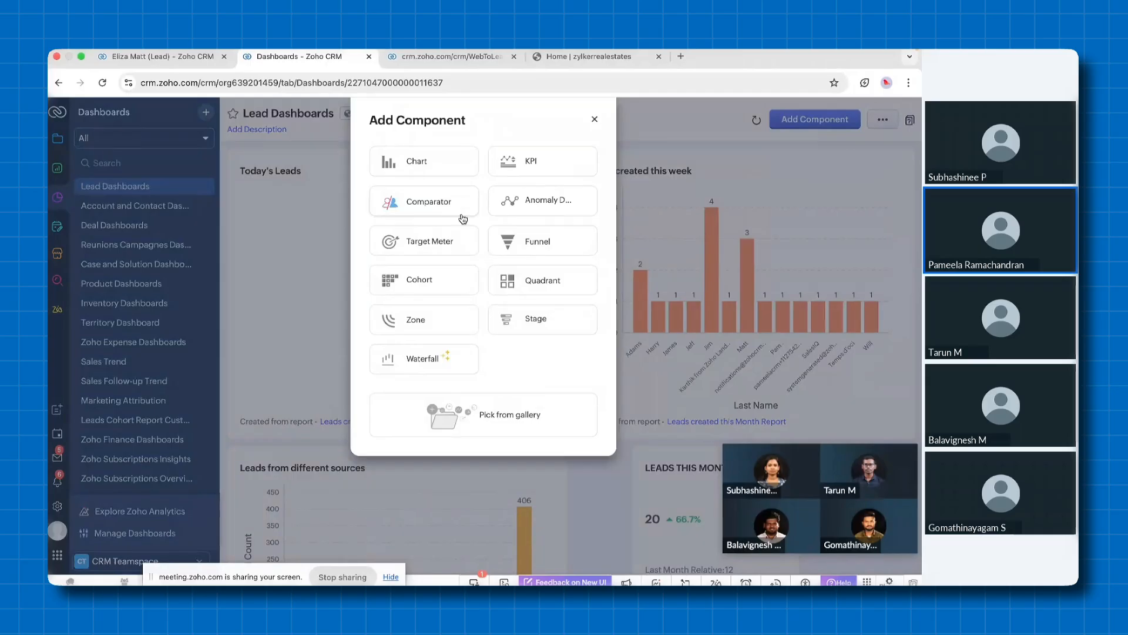
left_click(594, 120)
left_click(59, 141)
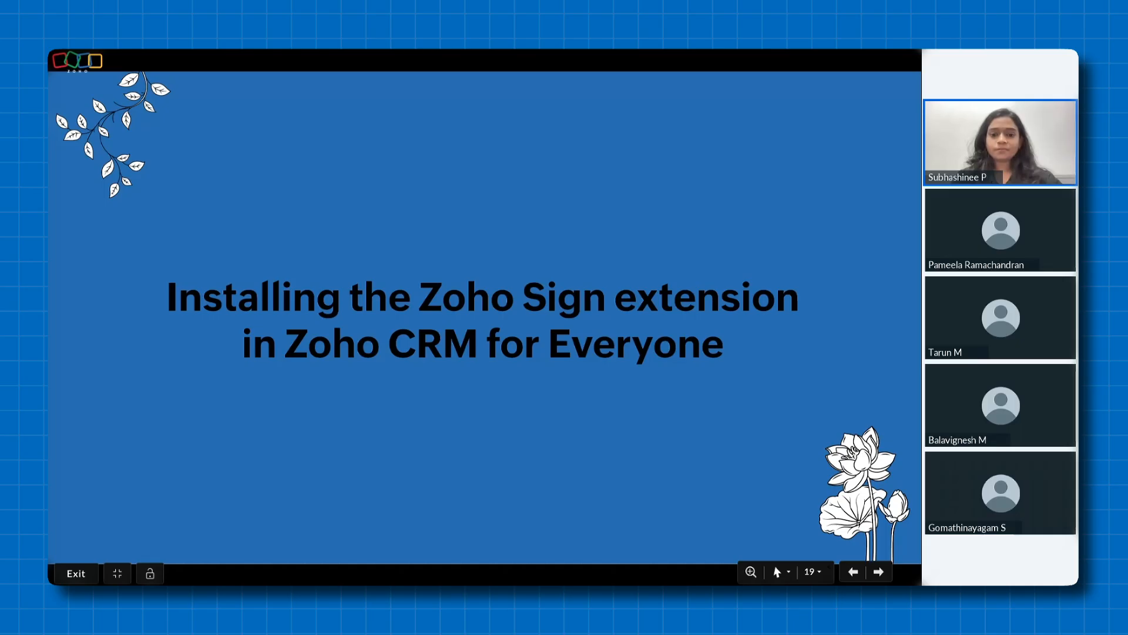
Advance the presentation from the Zoho Sign extension title slide to the Marketplace slide highlighting Zoho Sign
key("Right")
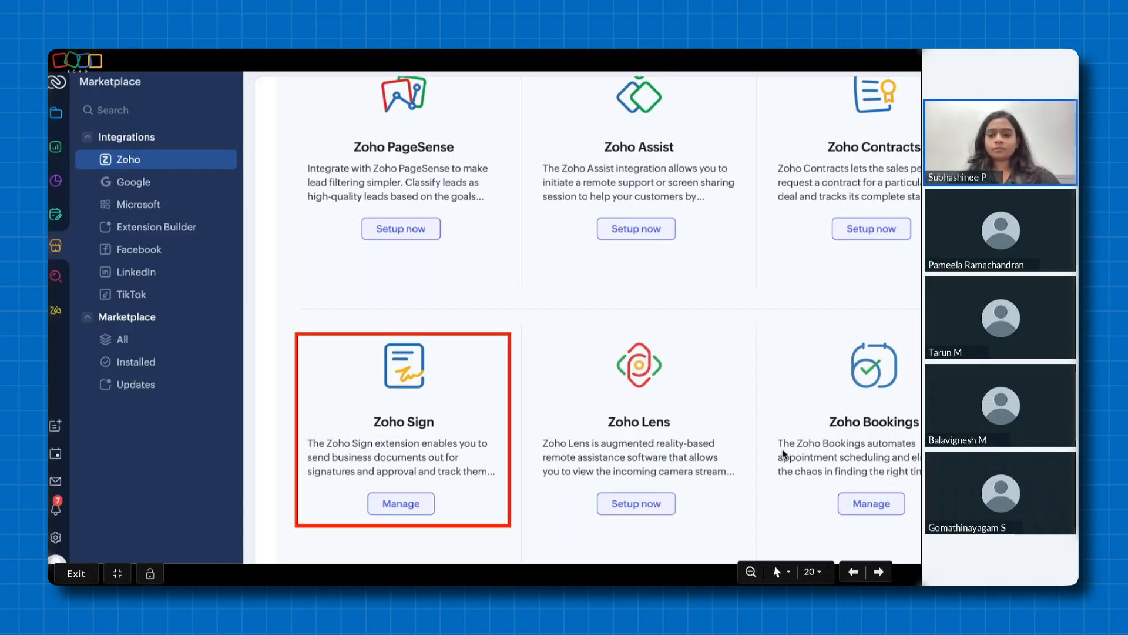
Advance the presentation past the "Creating a template in Zoho Sign" title slide and start the embedded demo video
left_click(878, 573)
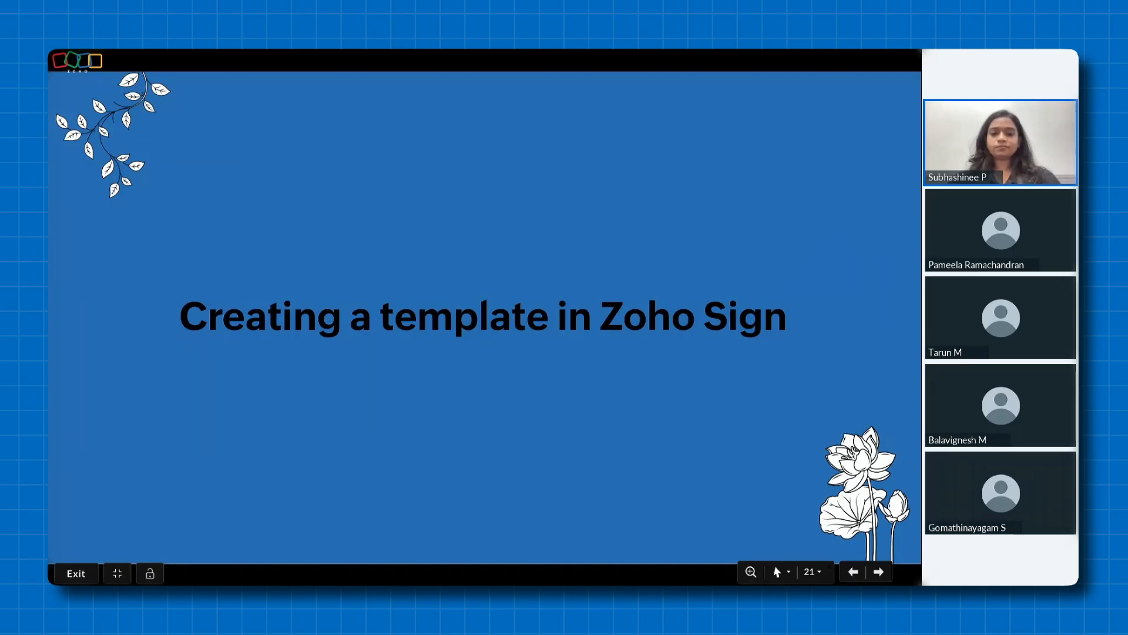
key("Right")
left_click(503, 316)
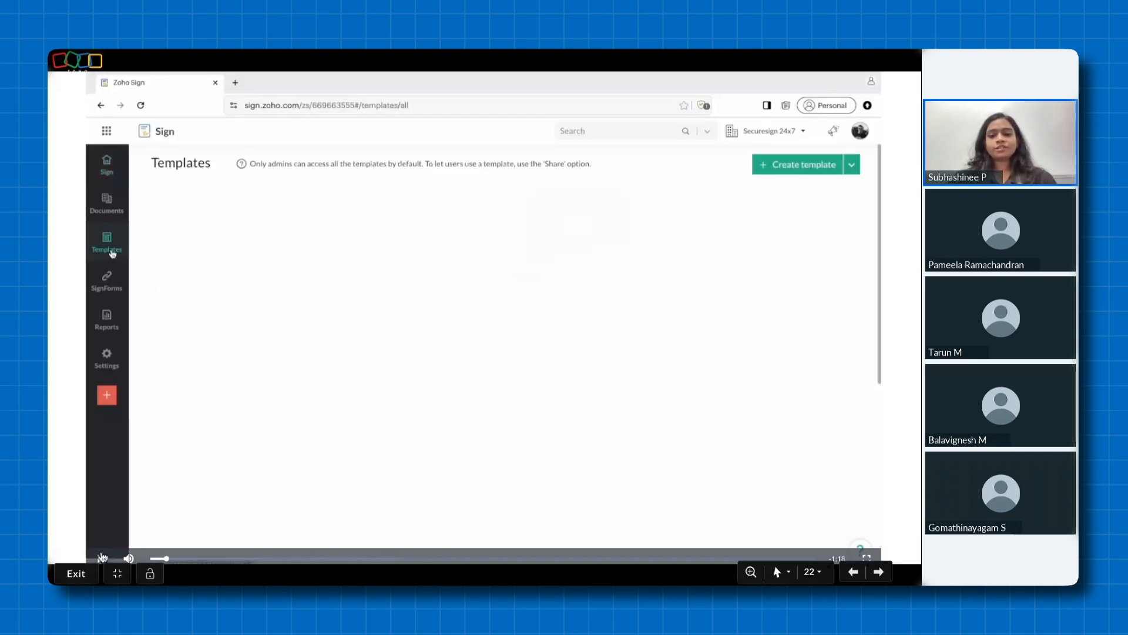
left_click(102, 557)
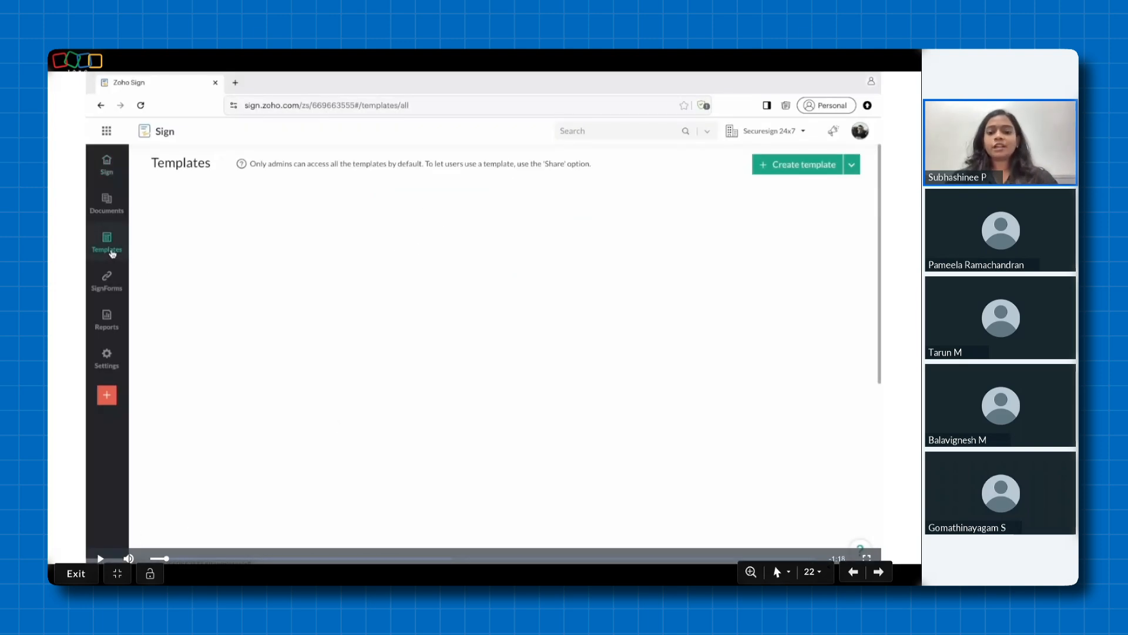
left_click(100, 558)
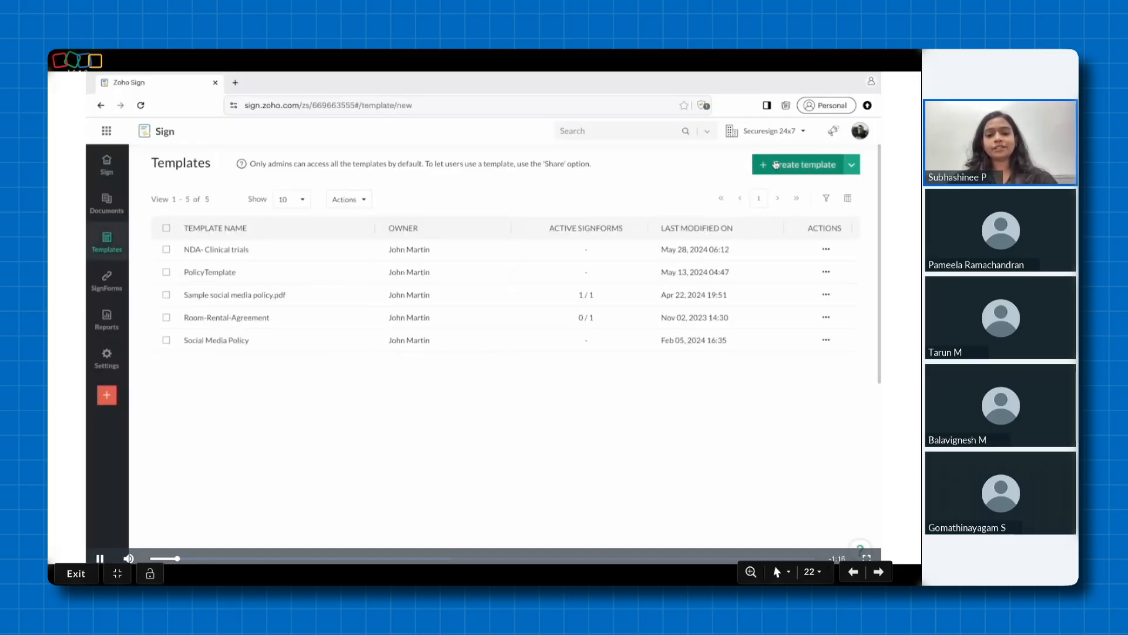
Play the Zoho Sign demo video in stages, pausing at the template list, the document source options and the Approving practitioner recipient
left_click(101, 558)
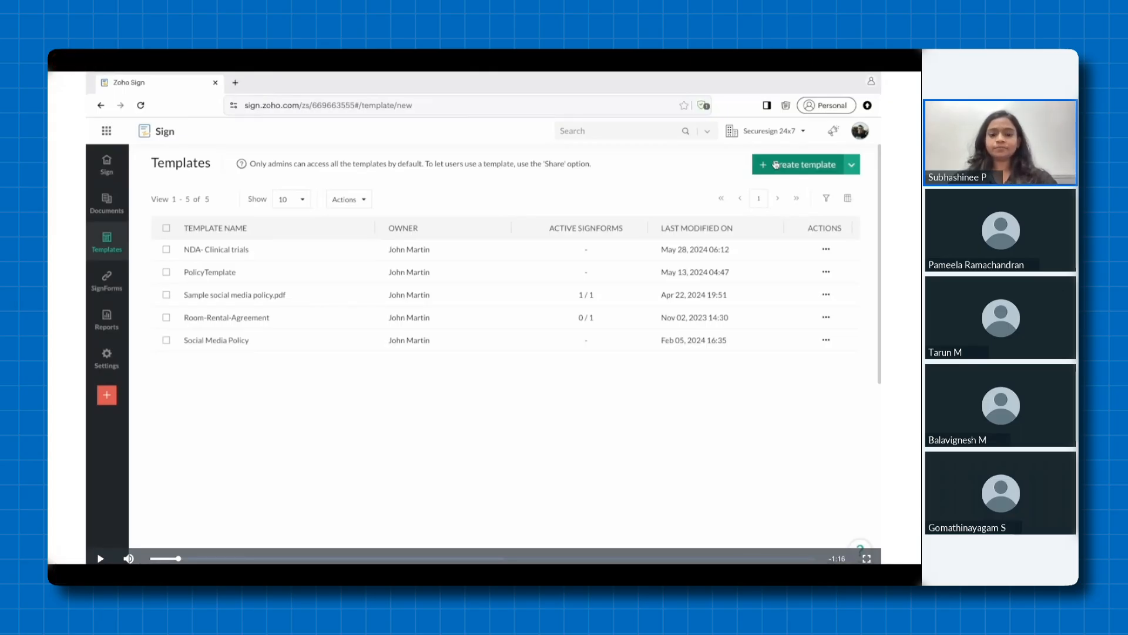
key("space")
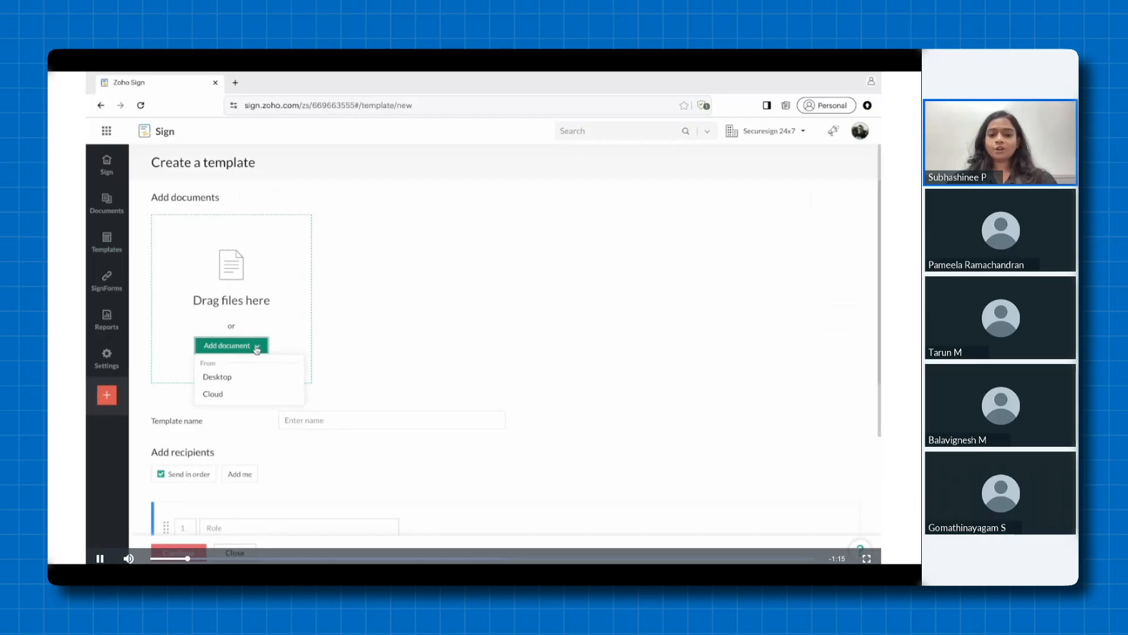
key("space")
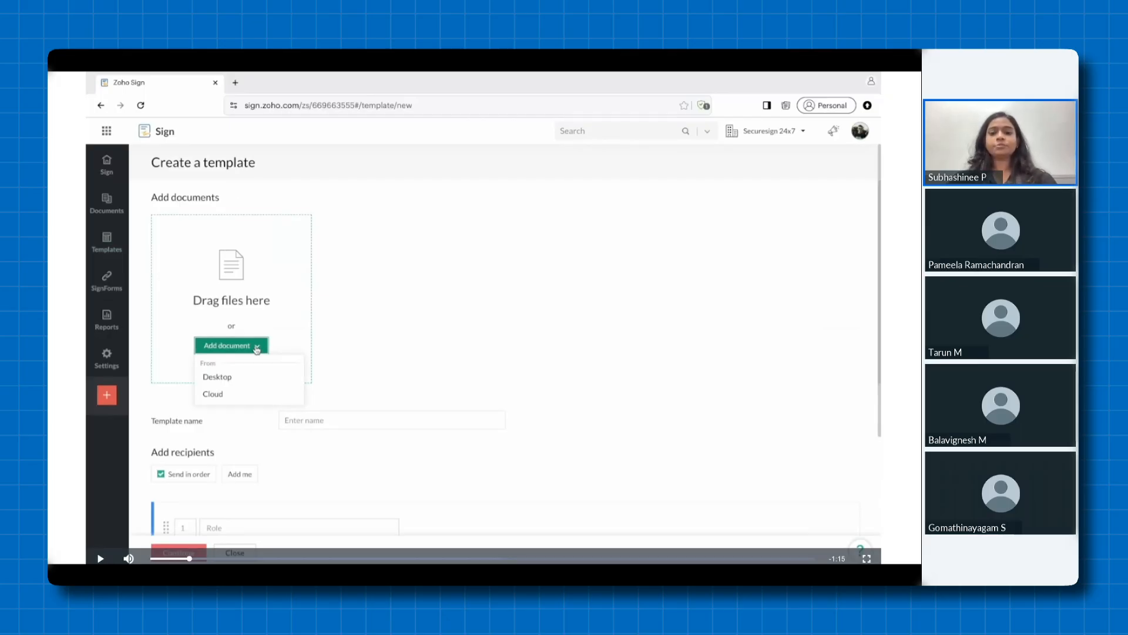
key("space")
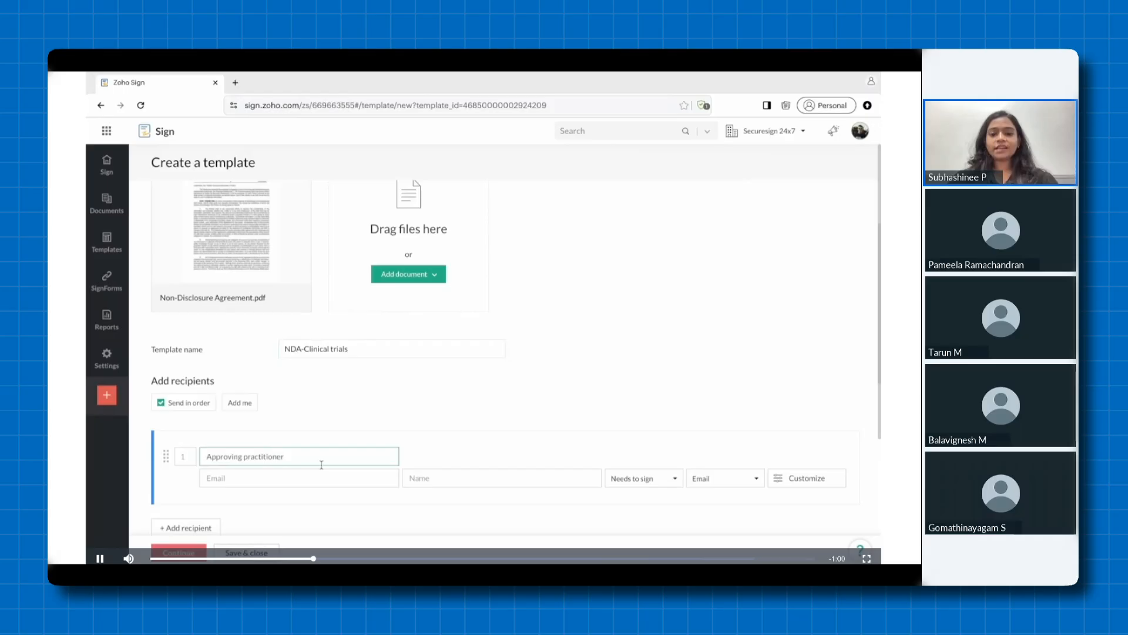
key("space")
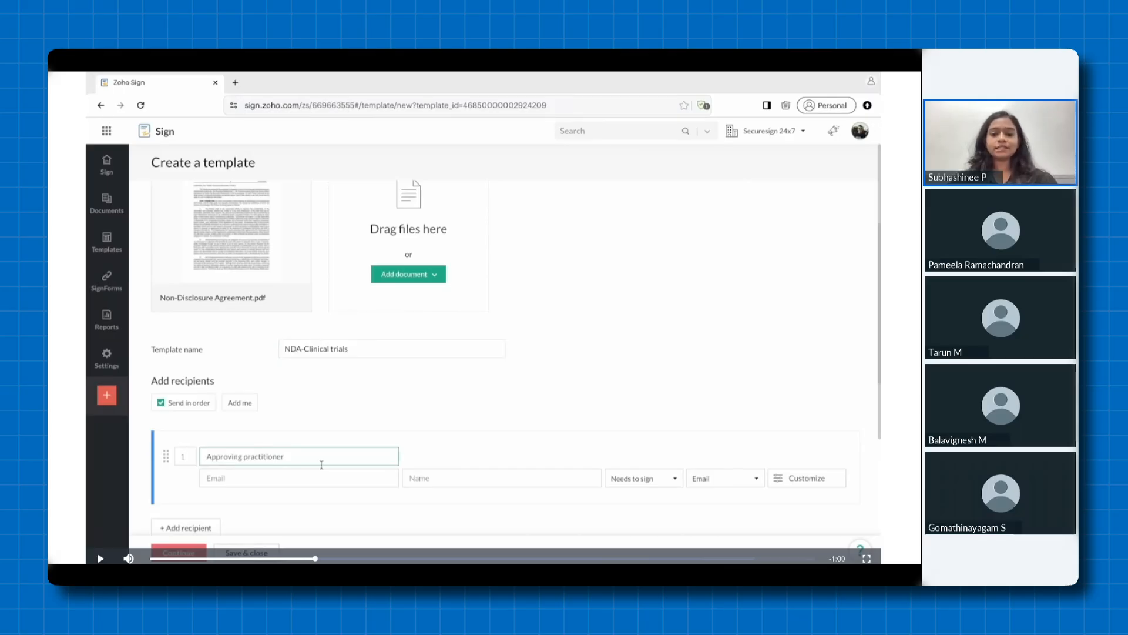
Continue the template demo video, pausing at the recipient's Customize options and the More settings section before resuming playback
key("space")
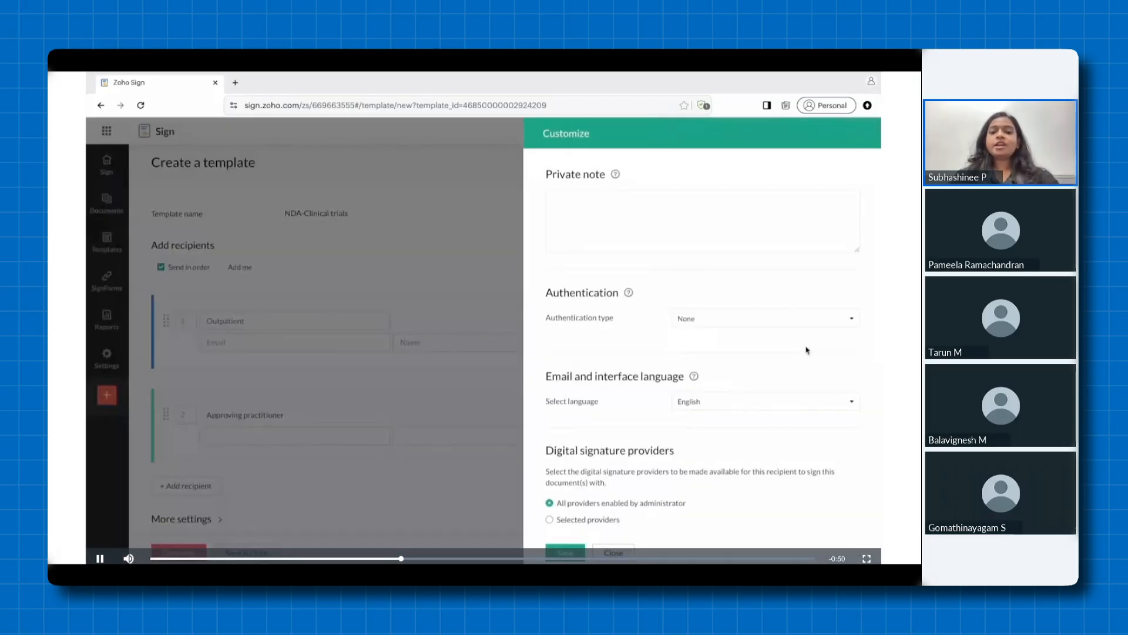
key("space")
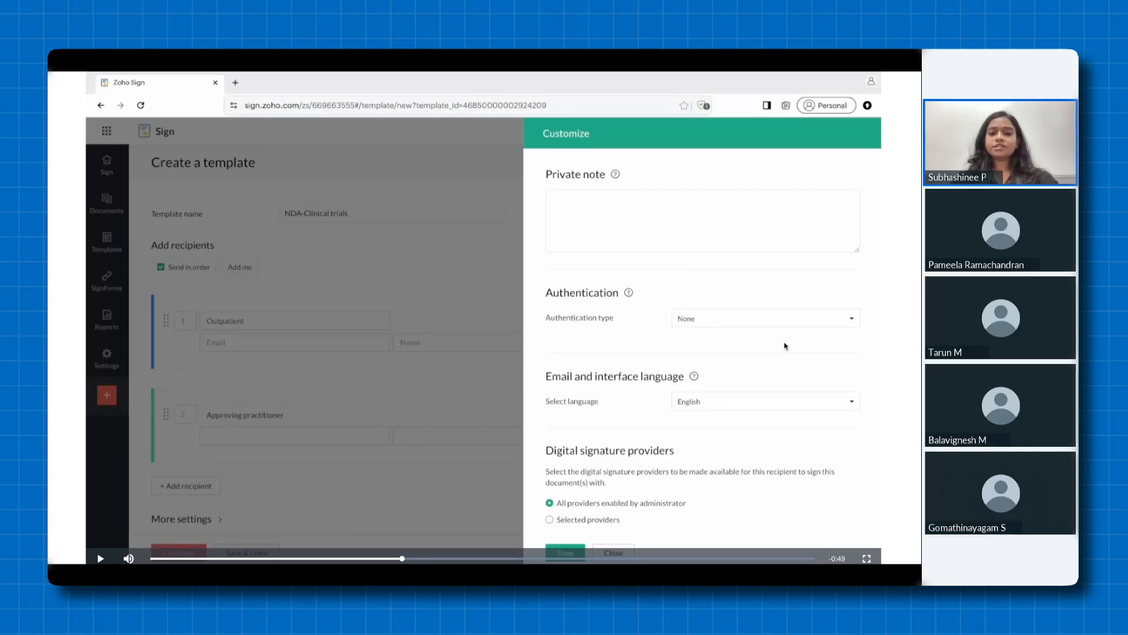
key("space")
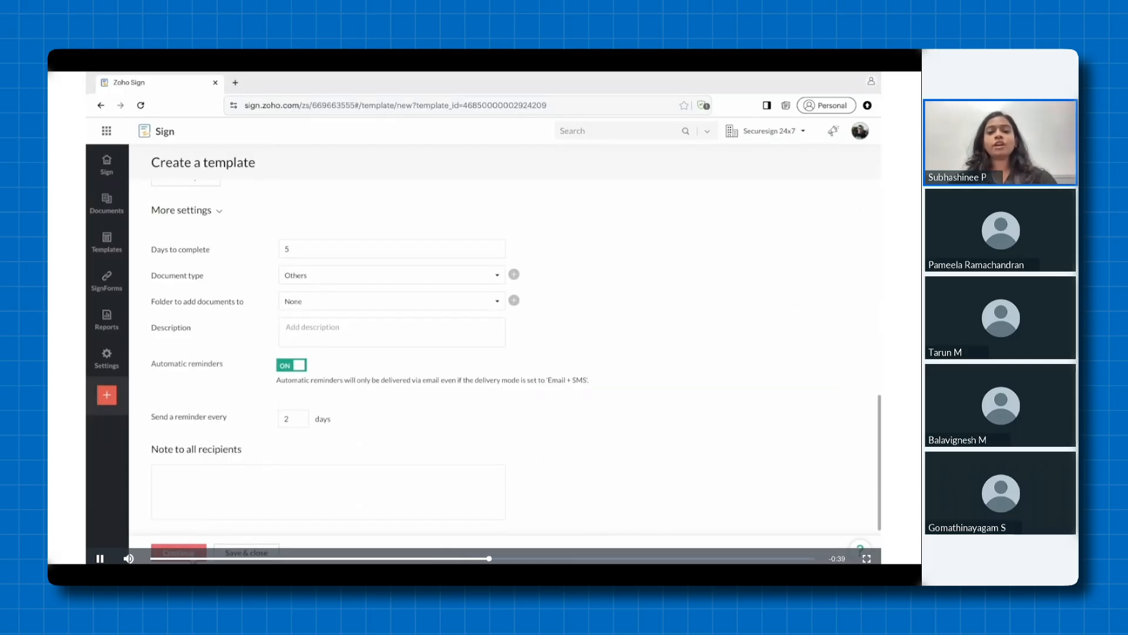
key("space")
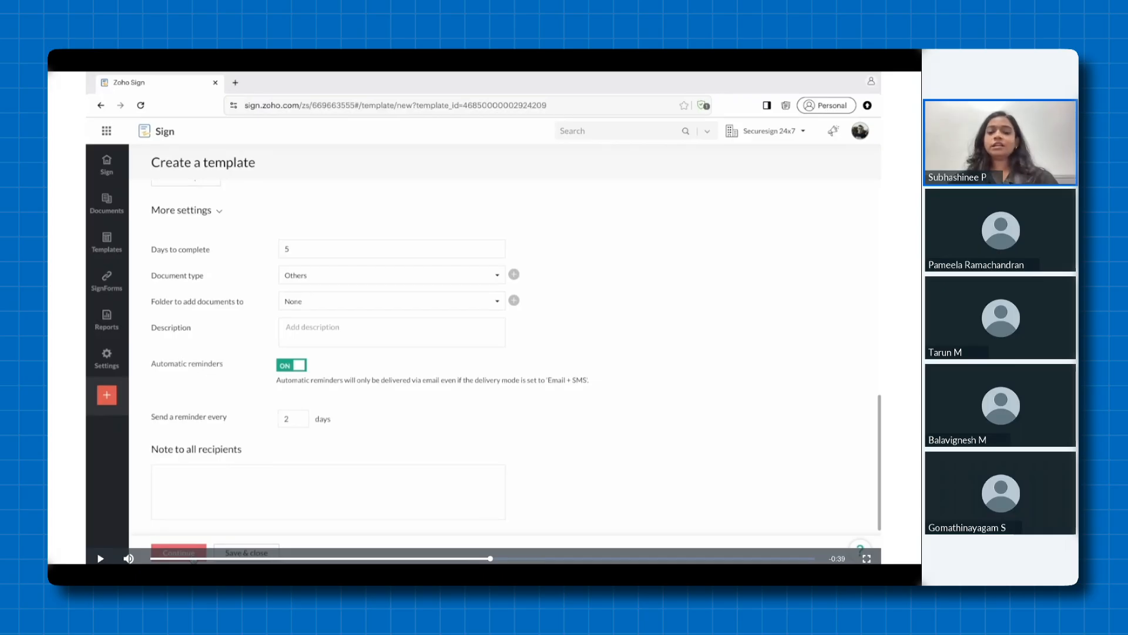
key("space")
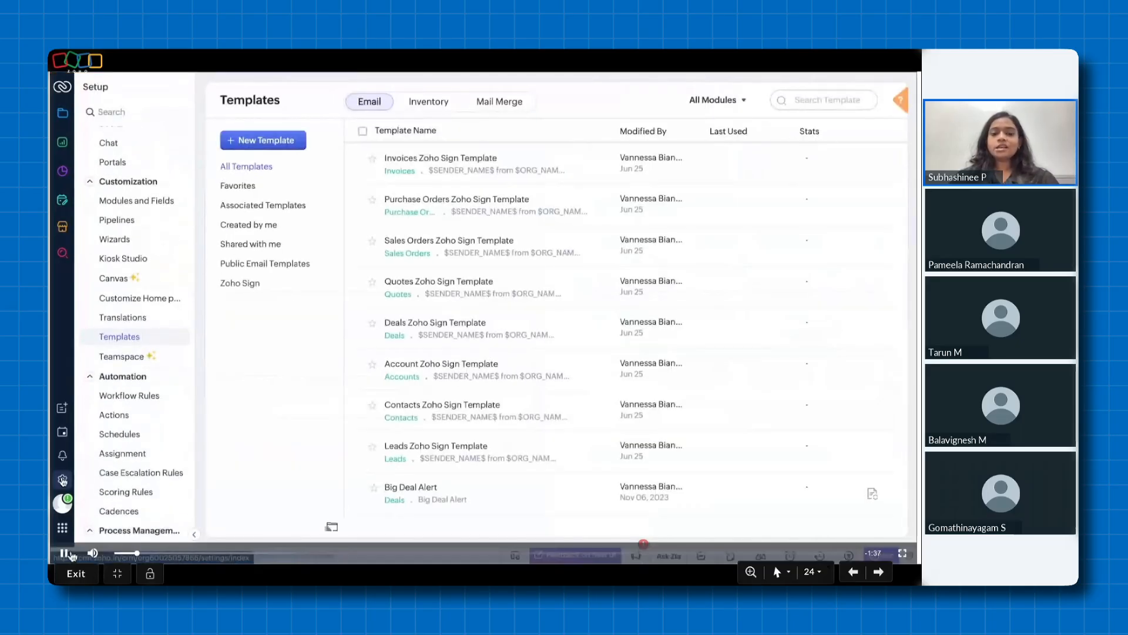
Play the CRM template demo video on slide 24, pausing at the Templates list and the Create New Template dialog
left_click(67, 554)
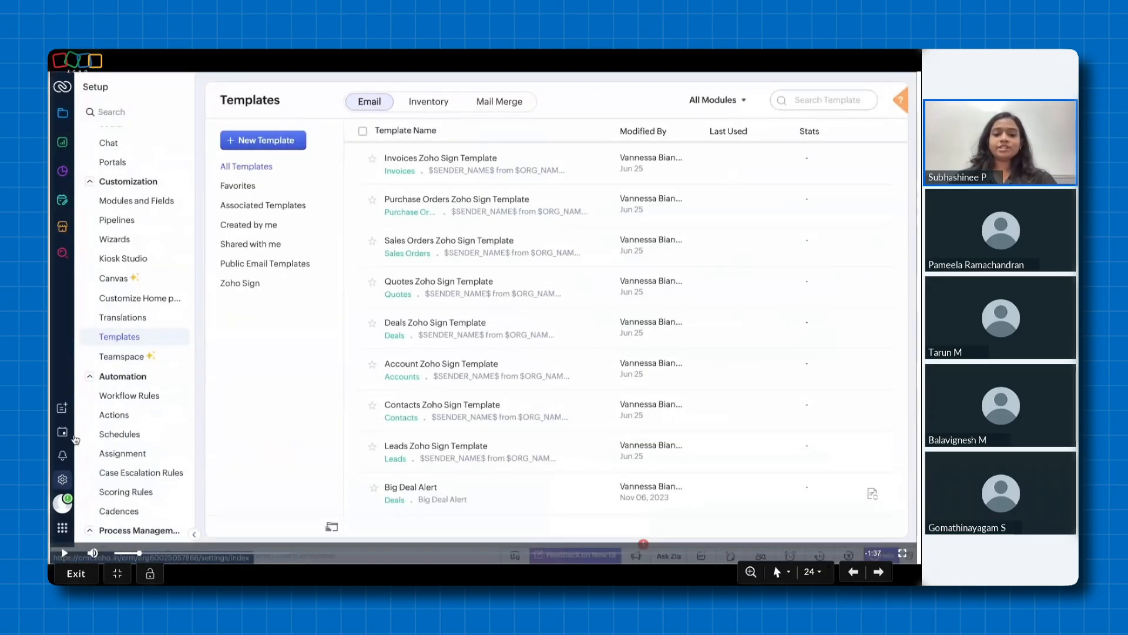
left_click(65, 553)
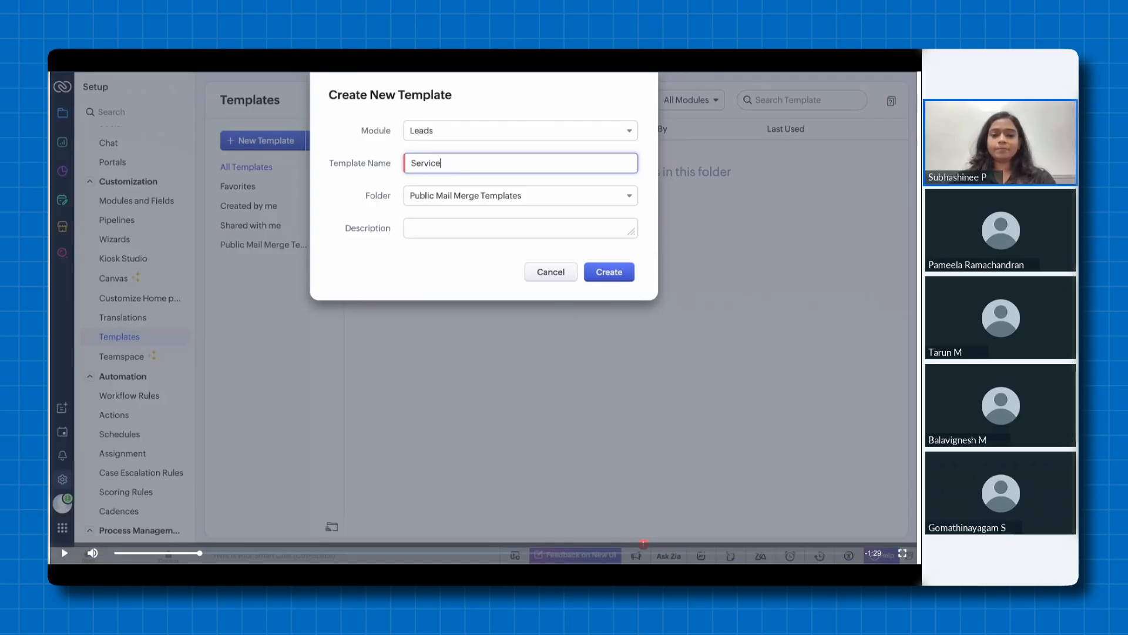
key("space")
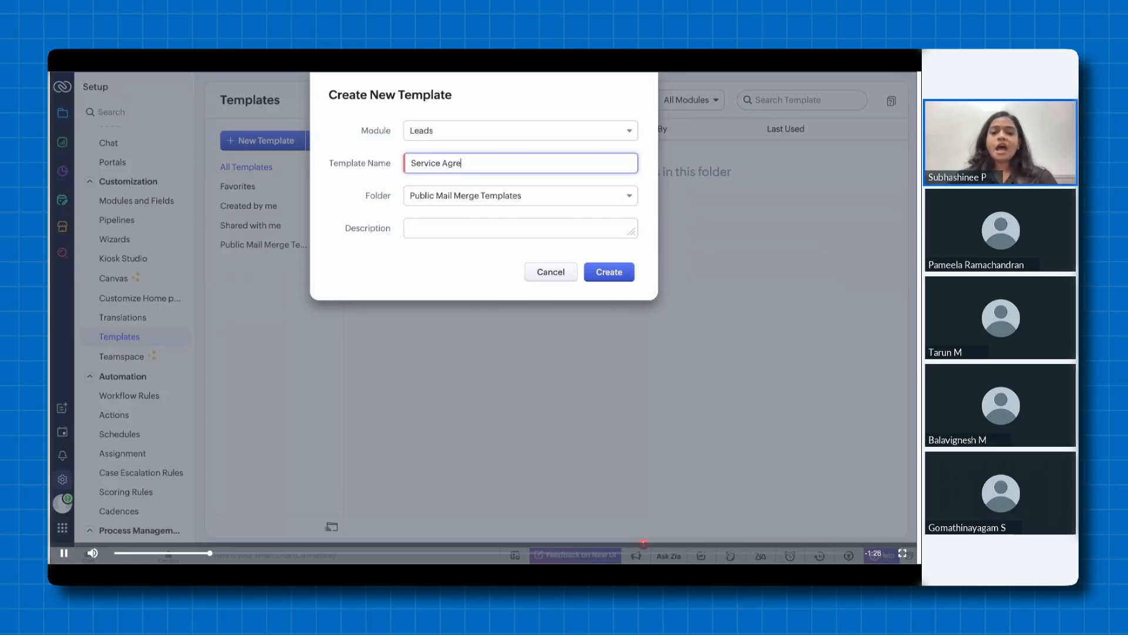
key("space")
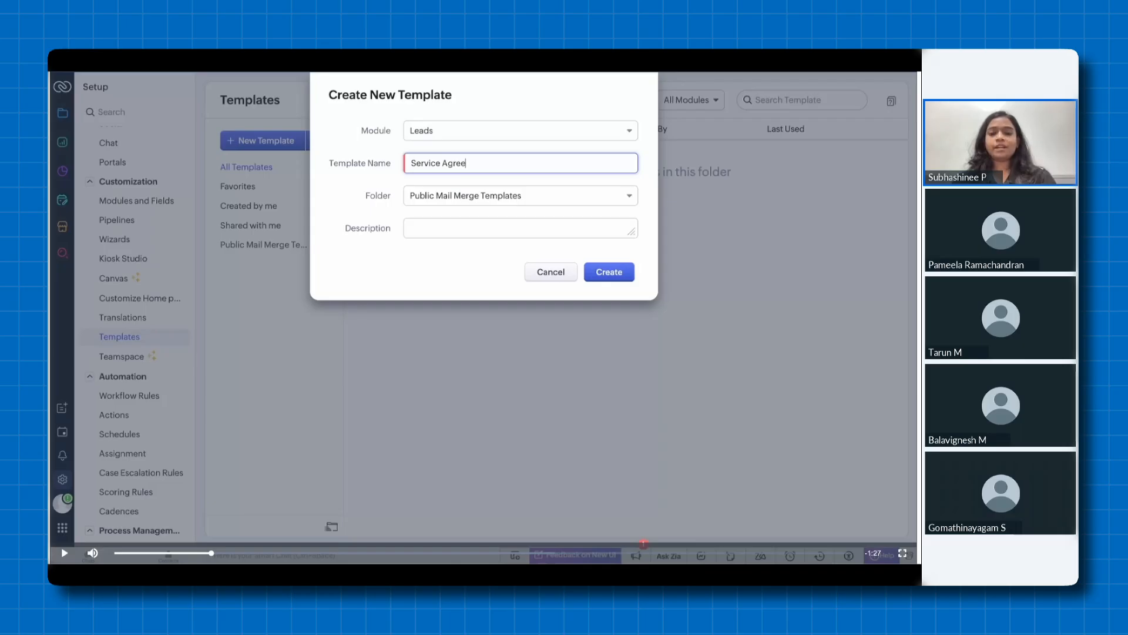
key("space")
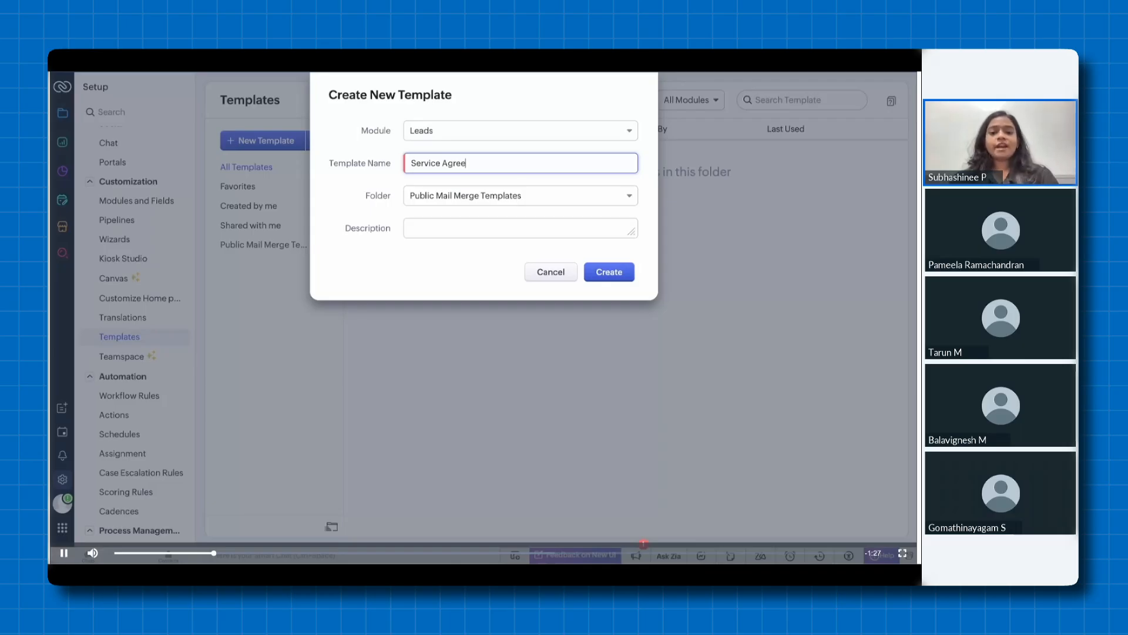
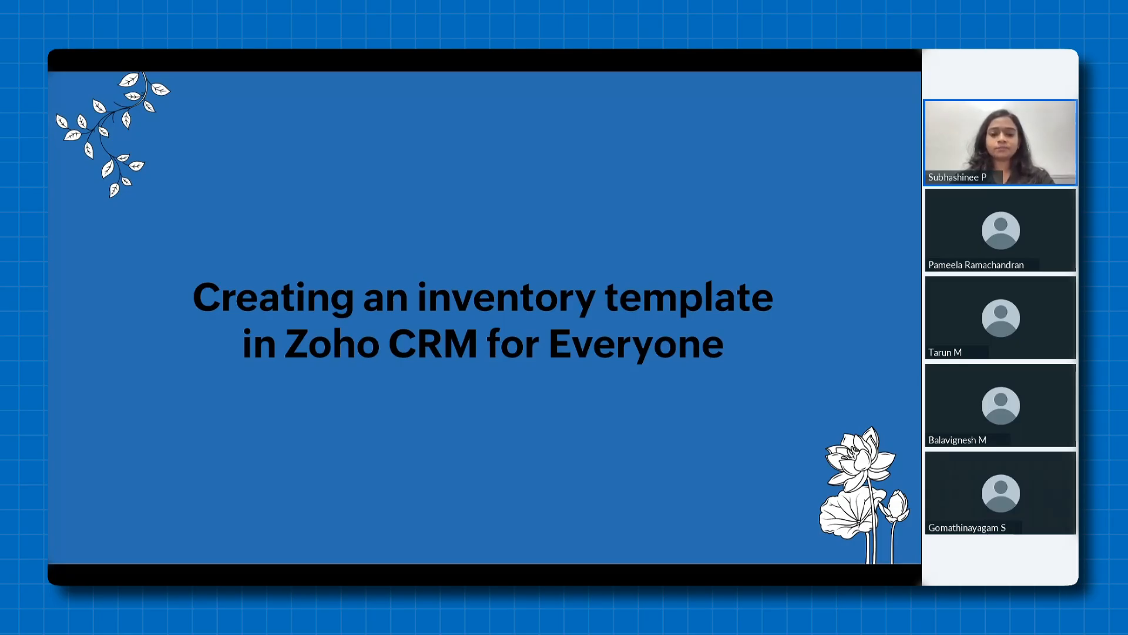
Advance to slide 26 and play the inventory template demo video, pausing at the Quotes Template Gallery before resuming playback
key("Right")
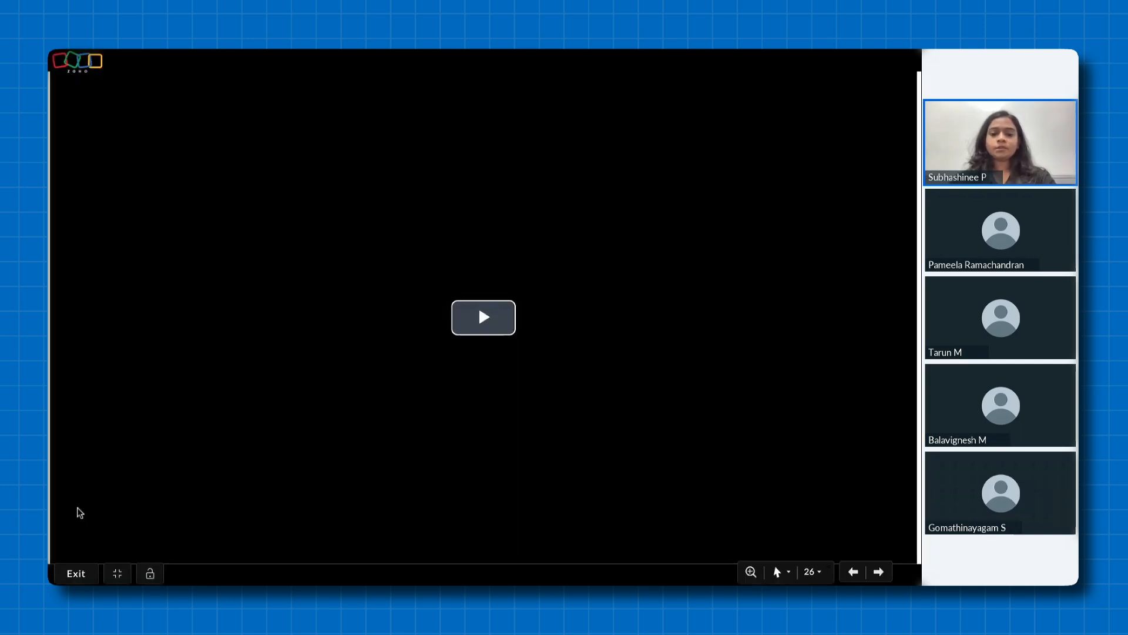
left_click(87, 478)
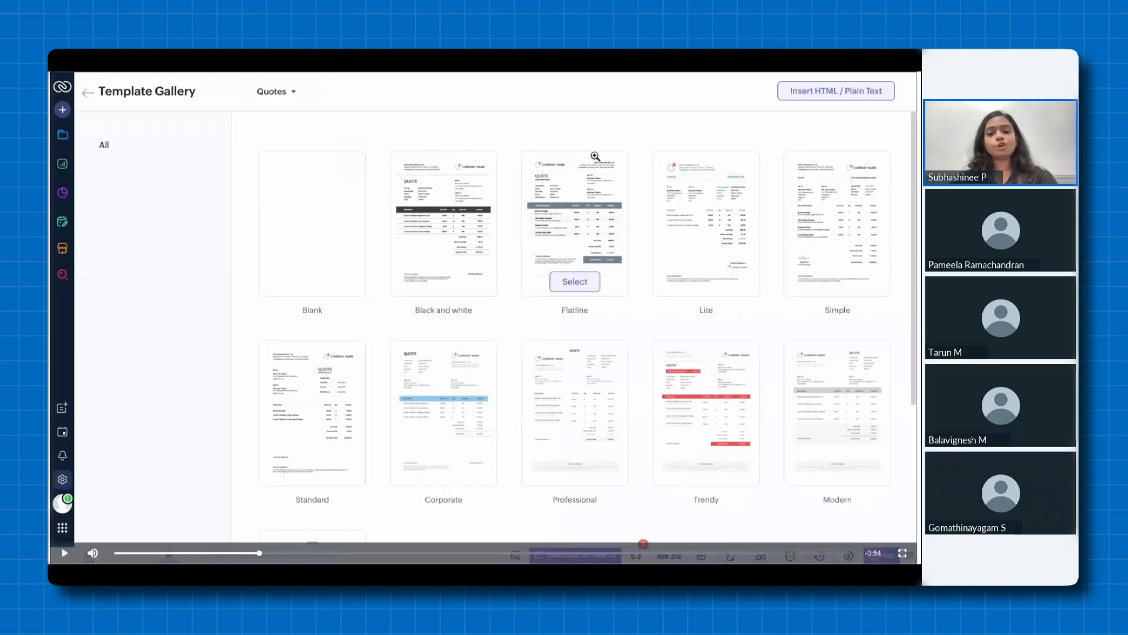
left_click(92, 432)
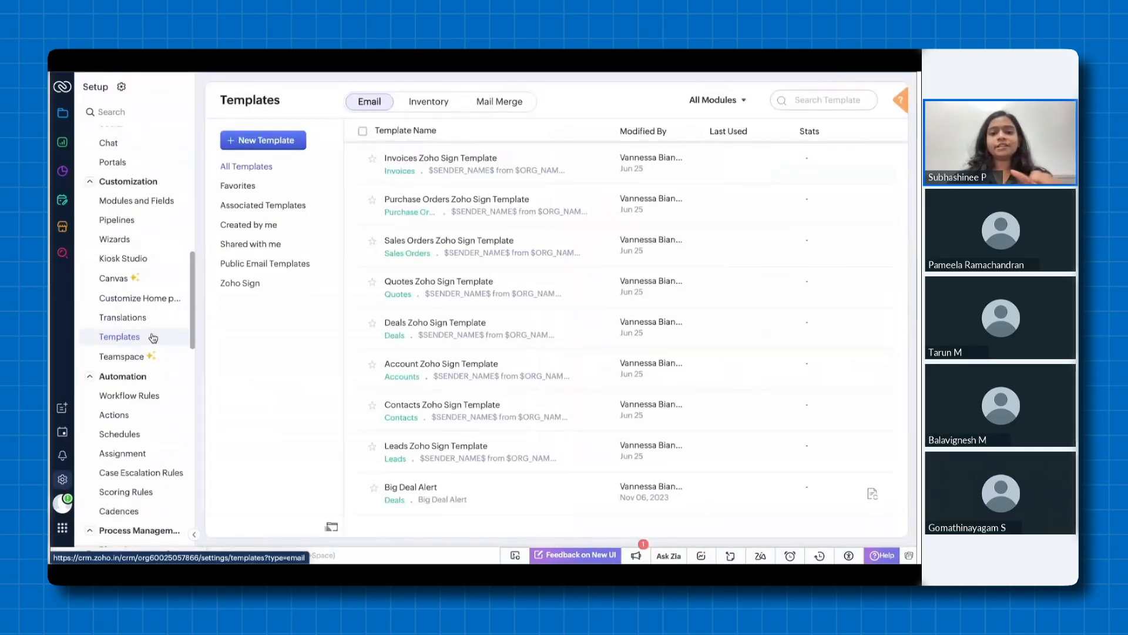
Start a new email template for the Leads module
left_click(291, 146)
left_click(446, 134)
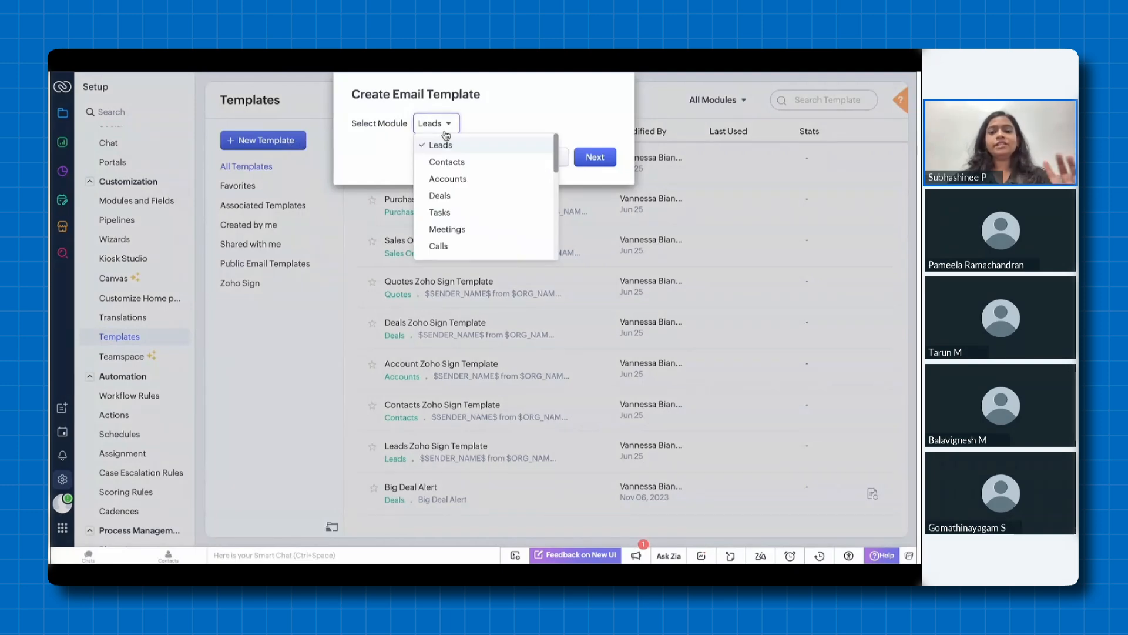
left_click(444, 141)
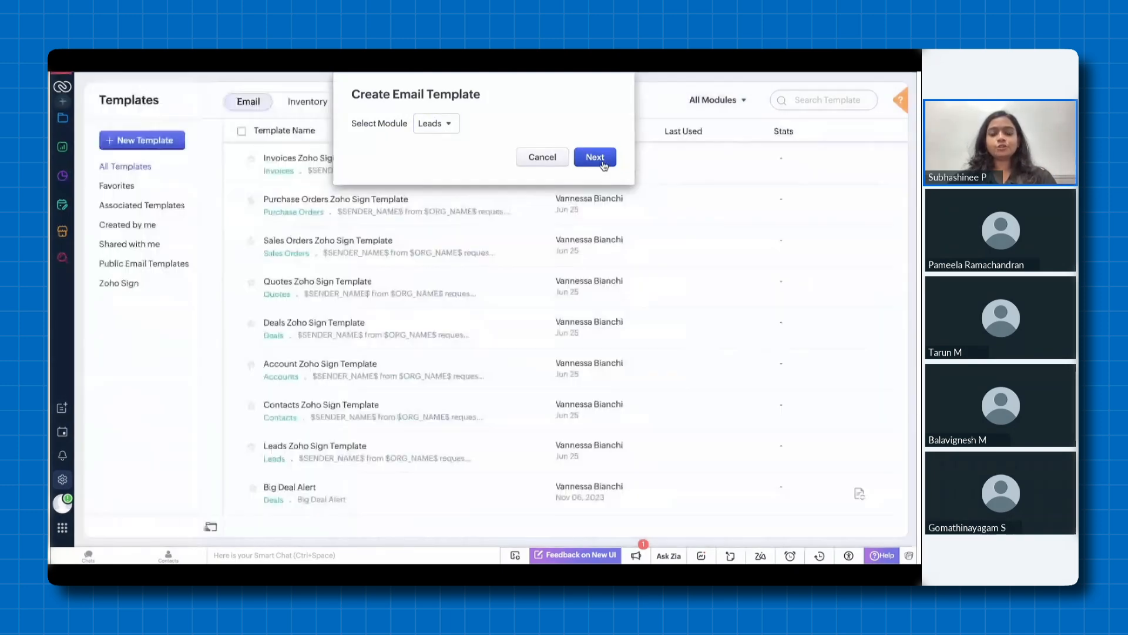
left_click(596, 158)
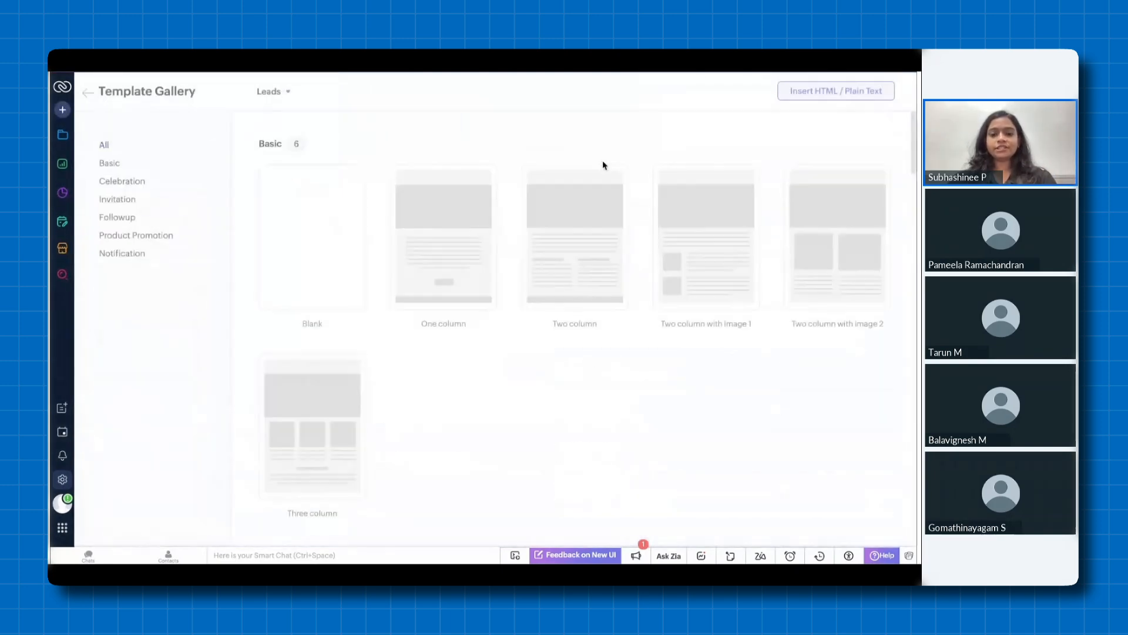
Browse the Template Gallery's categories for Leads and select the Blank template
scroll(392, 283, "down", 15)
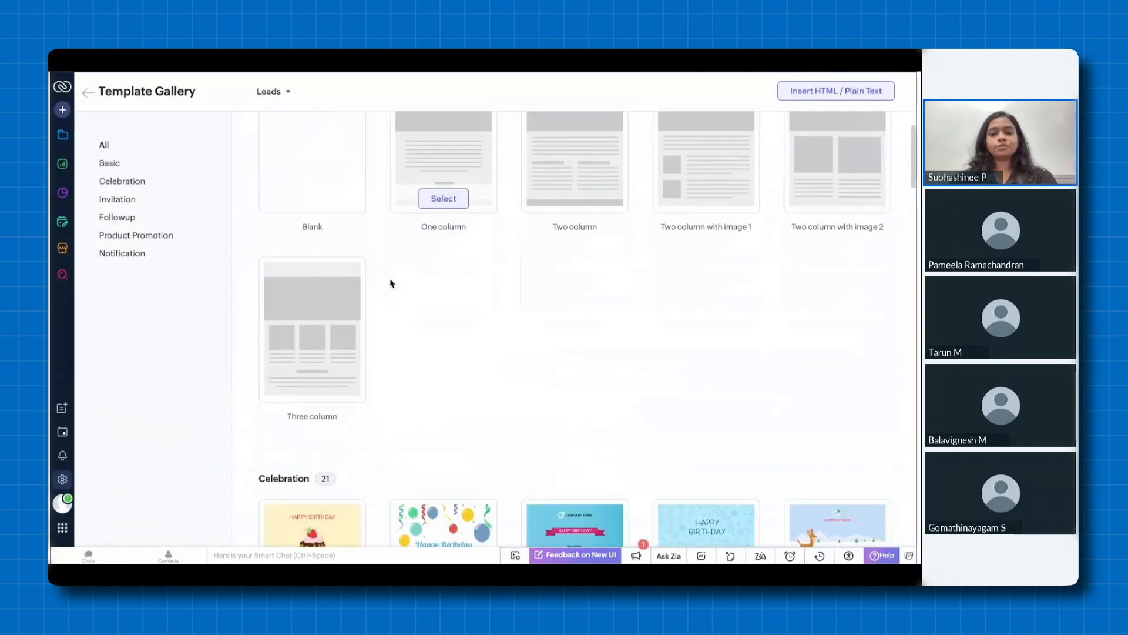
scroll(391, 280, "down", 10)
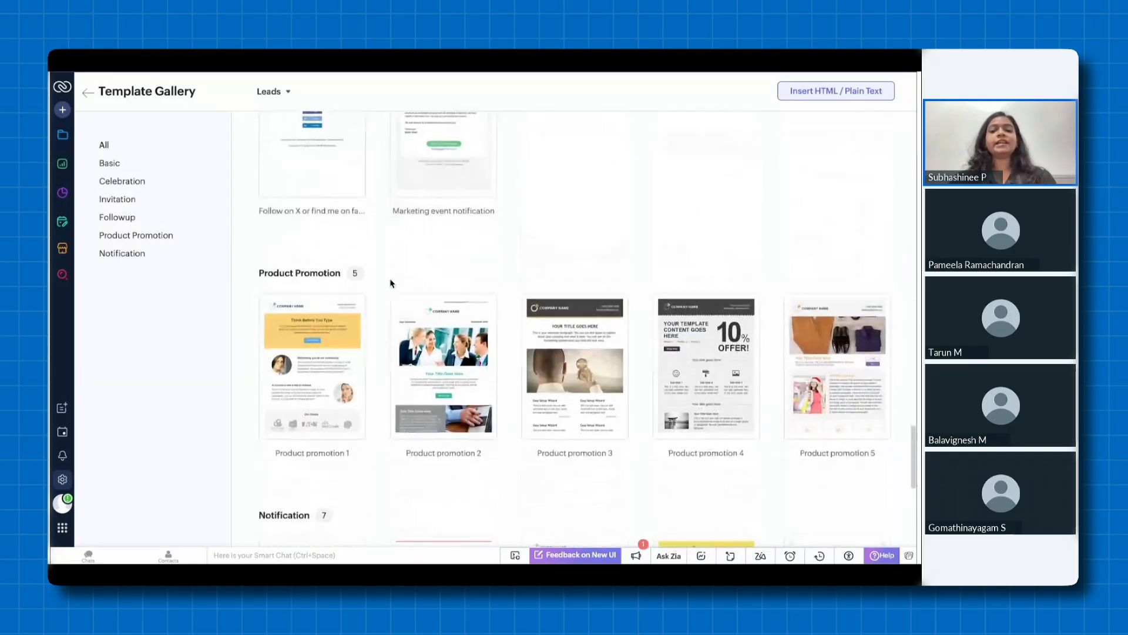
scroll(391, 280, "up", 15)
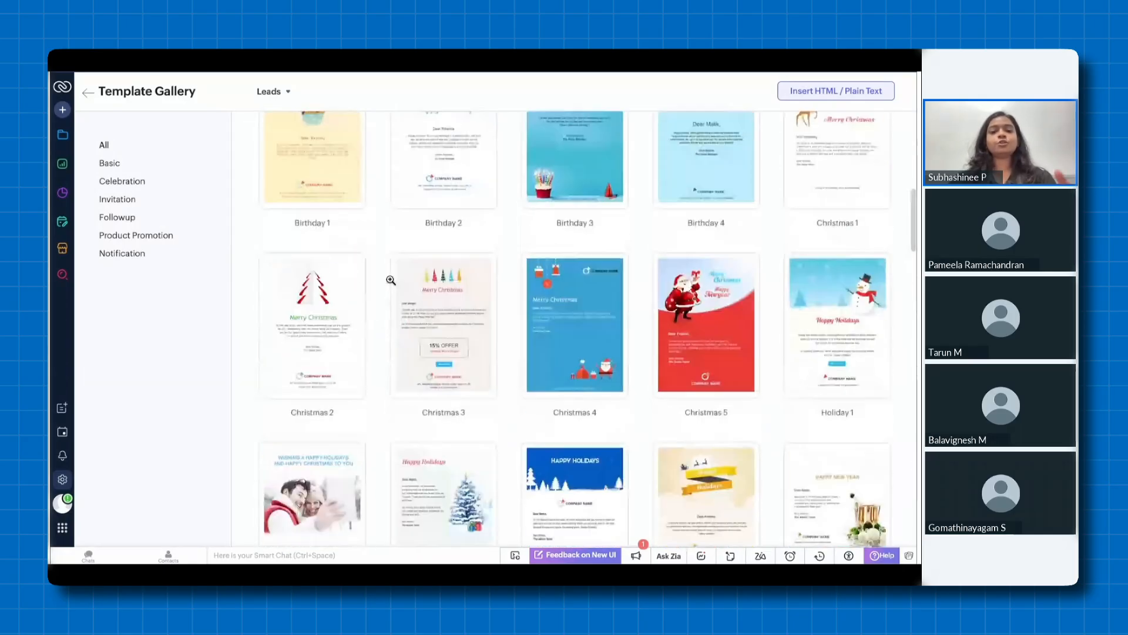
scroll(391, 281, "up", 5)
left_click(315, 295)
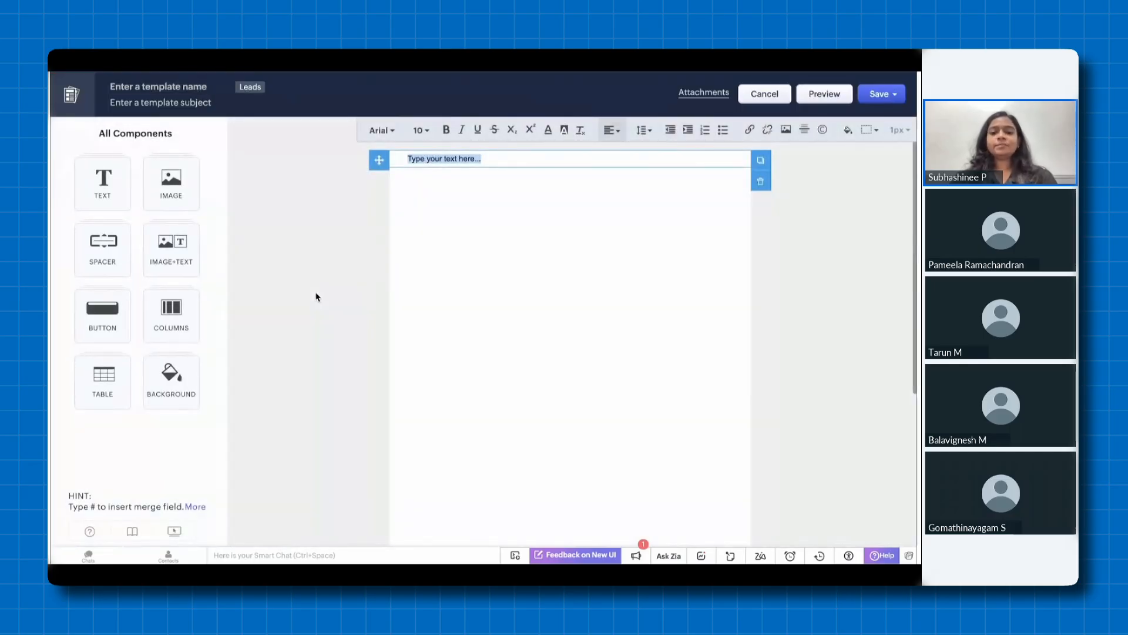
Paste the digital signature request content with its placeholders into the blank Leads template and continue the demo video
type("Digital Signature Request Hi , $SENDER_NAME$ has requested you to review and sign $DOCUMENT_NAME$ Sender\t$SENDER_EMAIL$ Organization Name\t$ORG_NAME$ Expires on\t$EXPIRY_DATE$ Message to all\t$NOTES$ Private message\t$PRIVATE_NOTE$ Deals $LINK_TO_SIGN$ $FOOTER_CONTENT$")
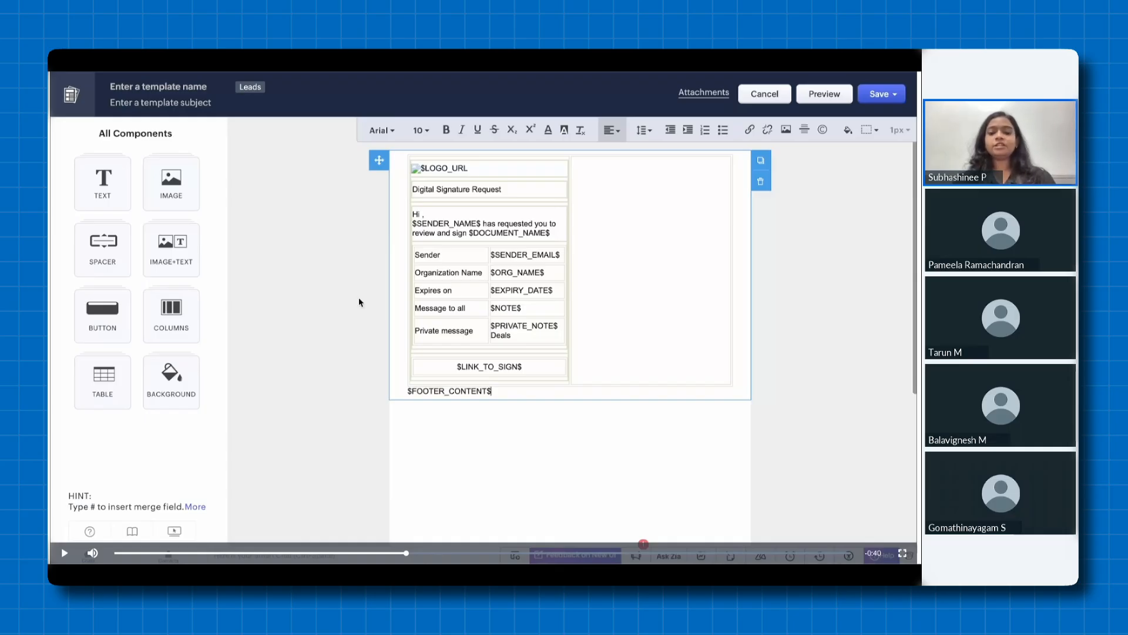
key("space")
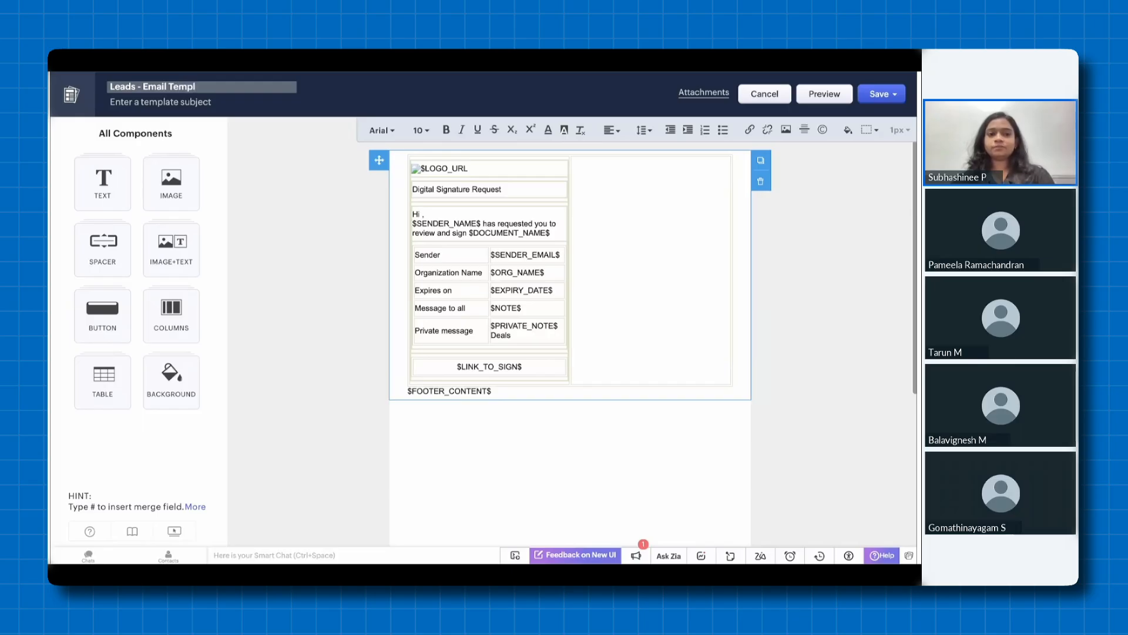
mouse_move(131, 473)
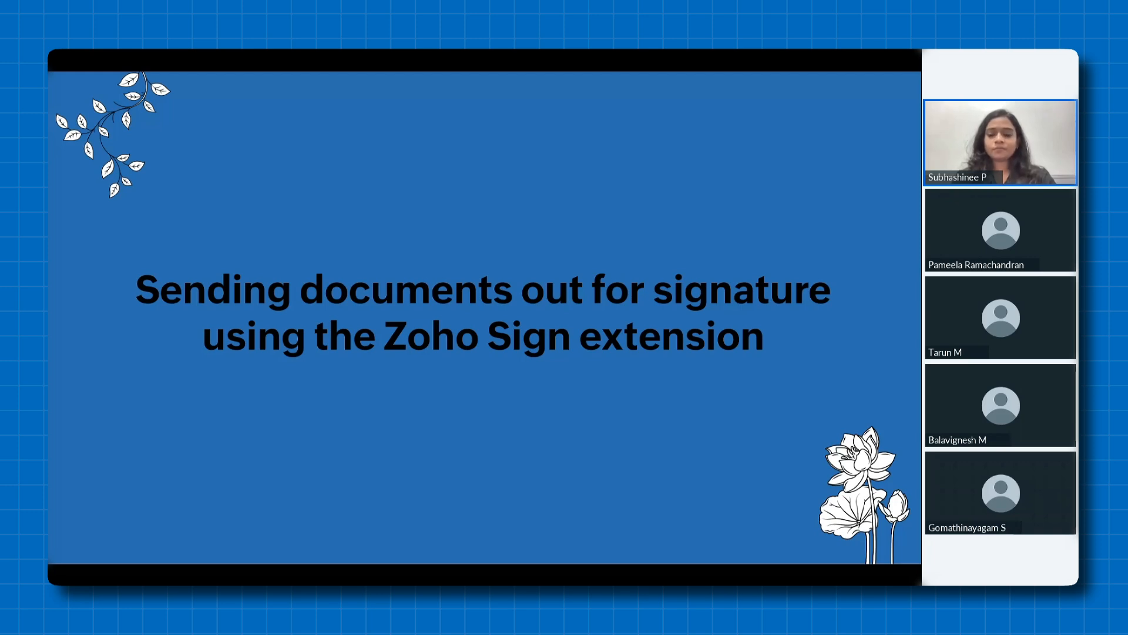
Advance to slide 30 and play the Zoho Sign extension demo video, pausing at the Leads list before resuming playback
key("Right")
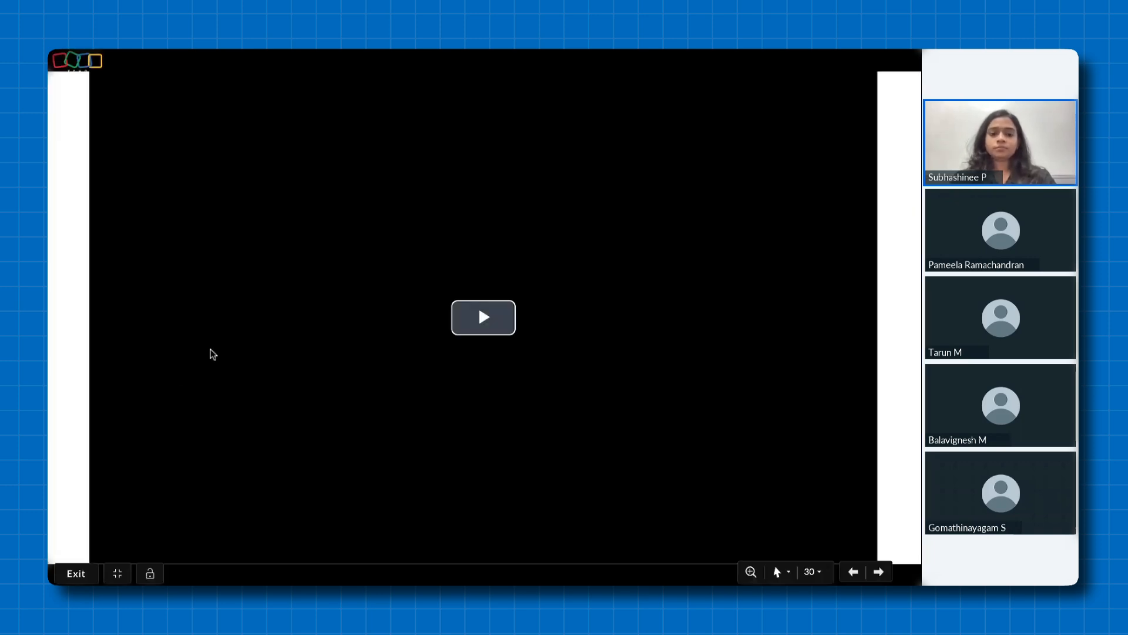
left_click(217, 347)
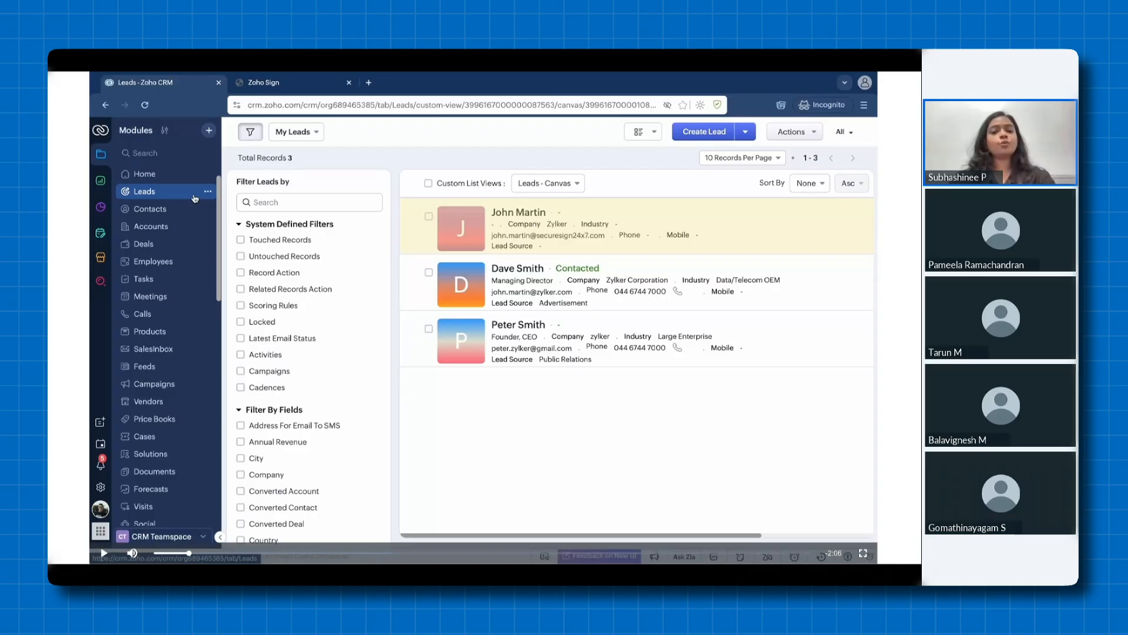
key("space")
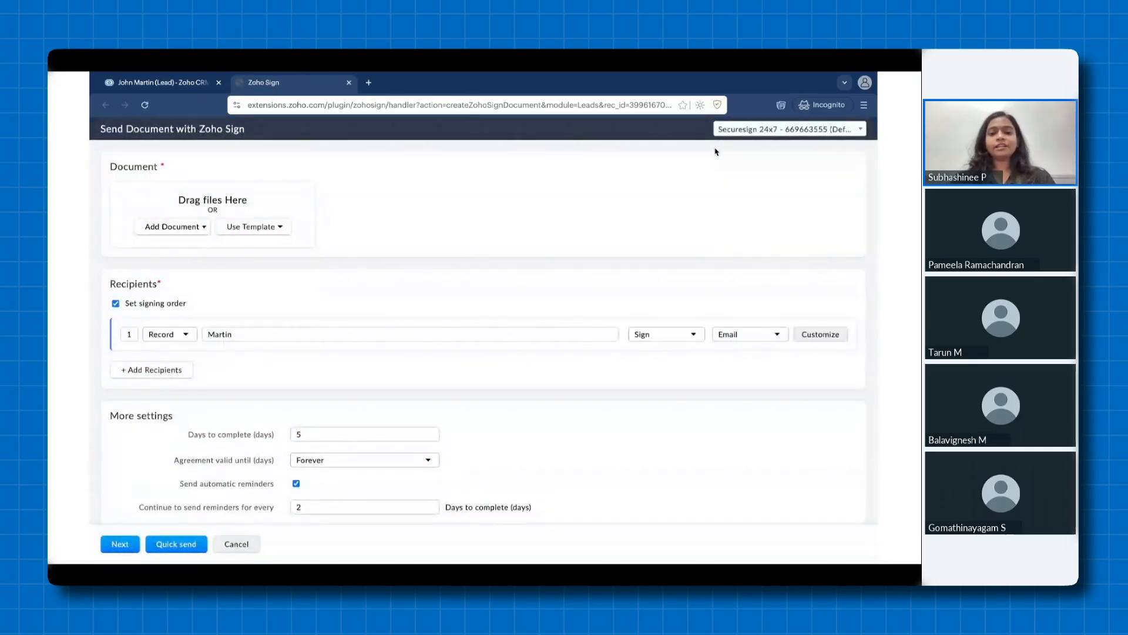
Continue the demo video, pausing at the Send Document with Zoho Sign form, the Use Template options and the recipient's delivery setting
key("space")
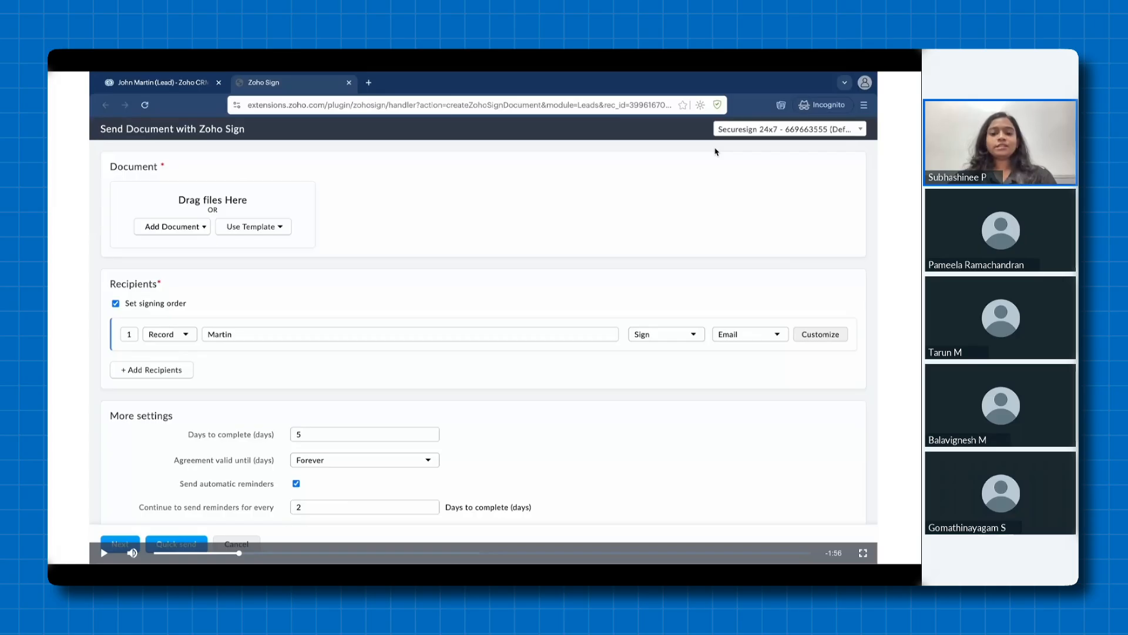
key("space")
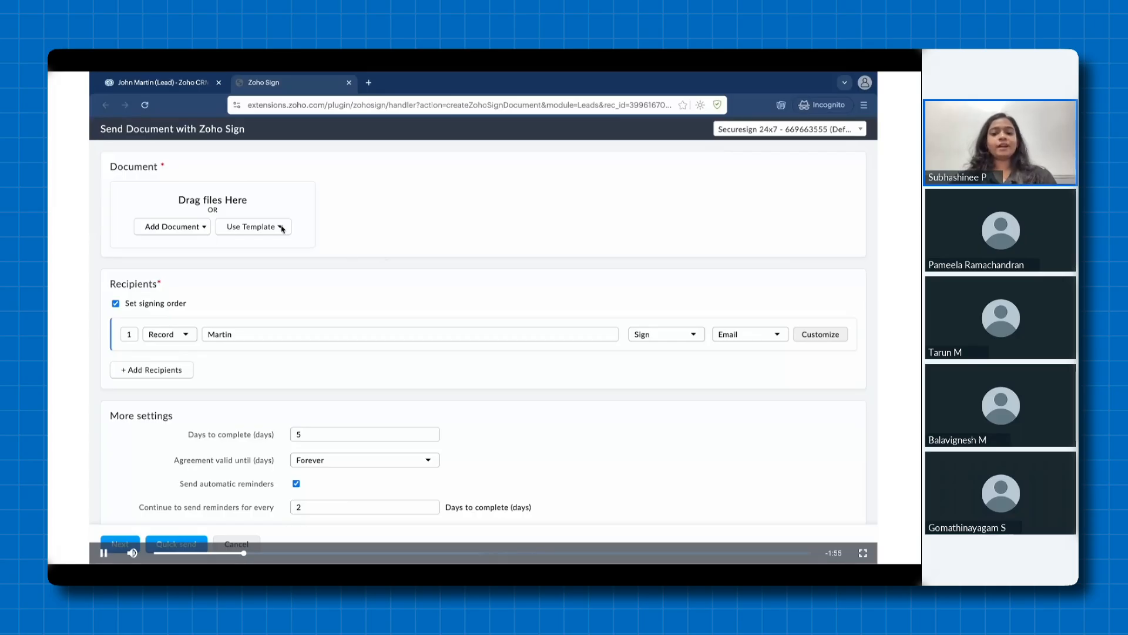
key("space")
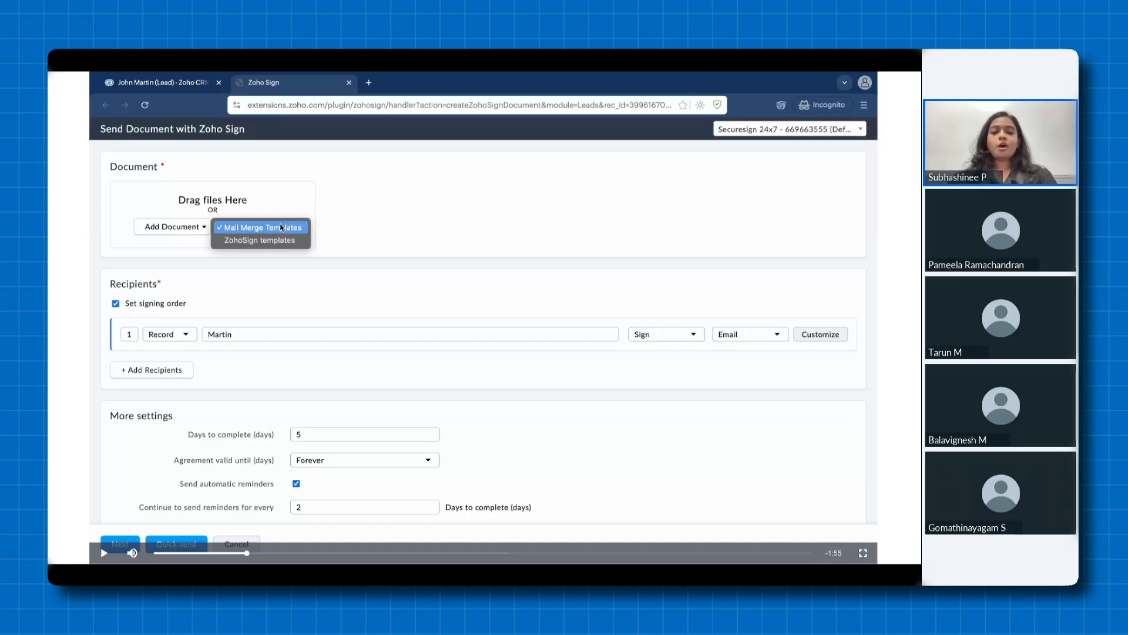
key("space")
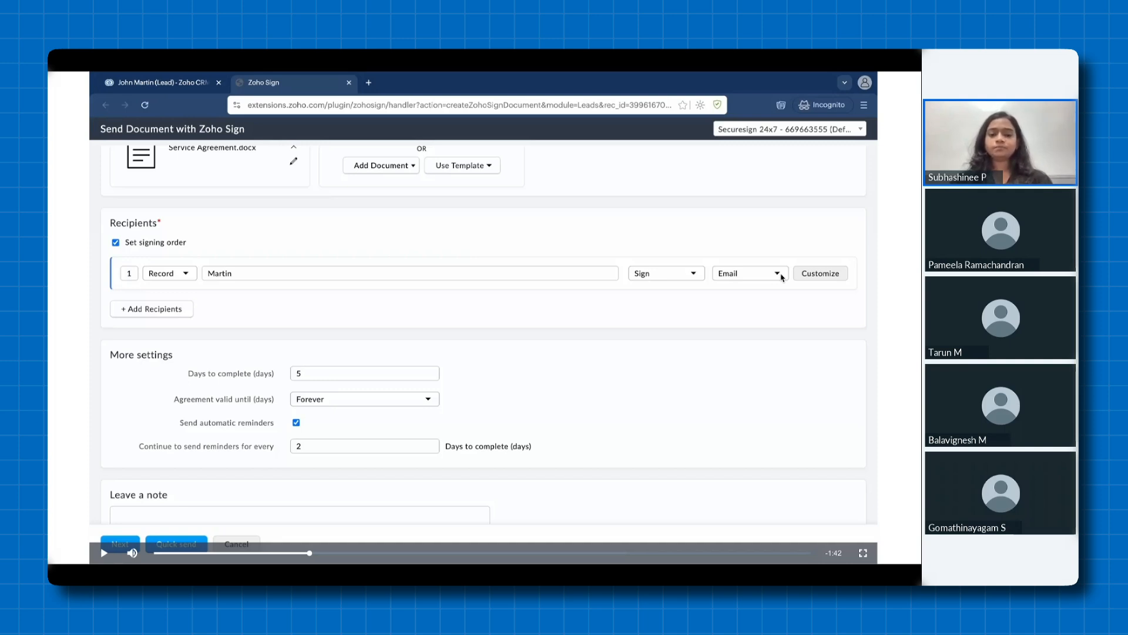
Show the recipient's Email and Email + SMS delivery options, then open the recipient's Customize settings and Private note field
left_click(781, 276)
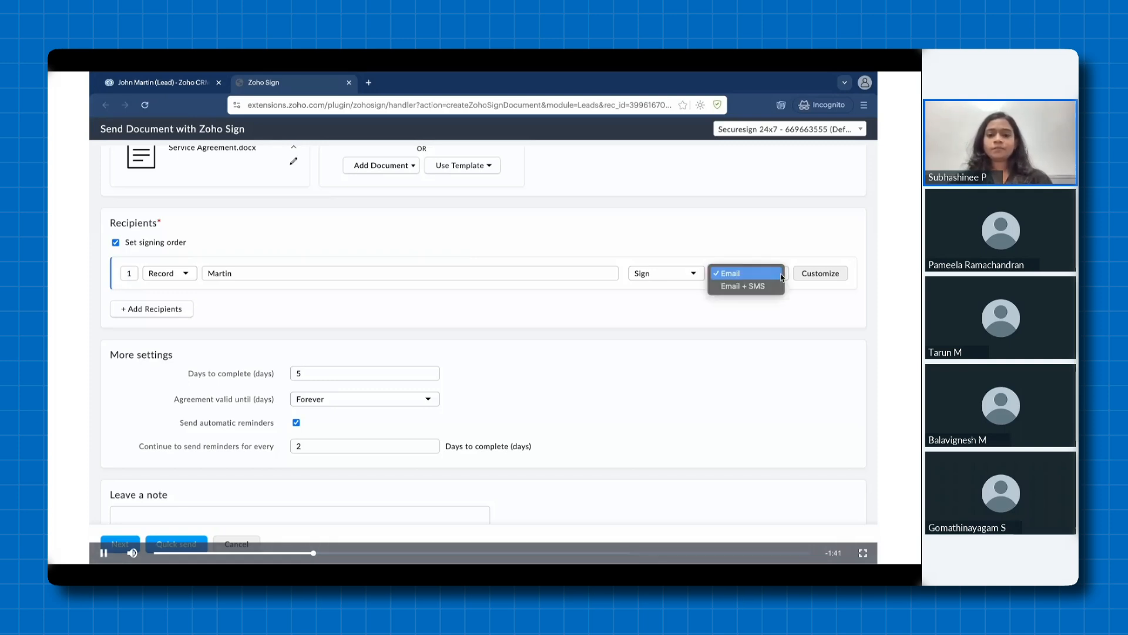
left_click(818, 275)
left_click(817, 275)
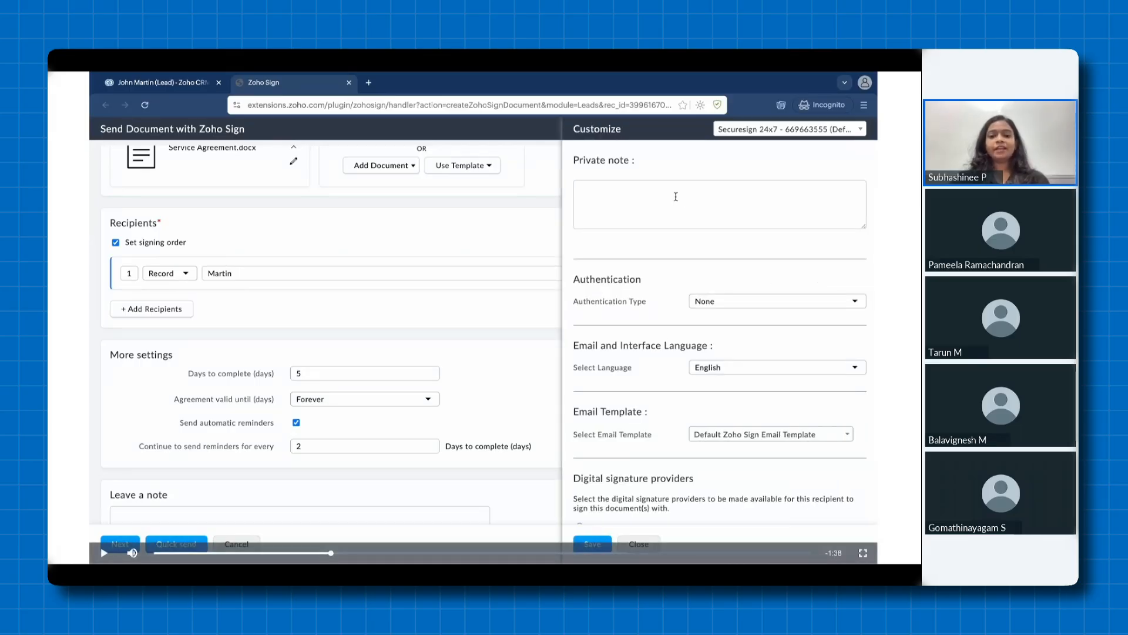
key("space")
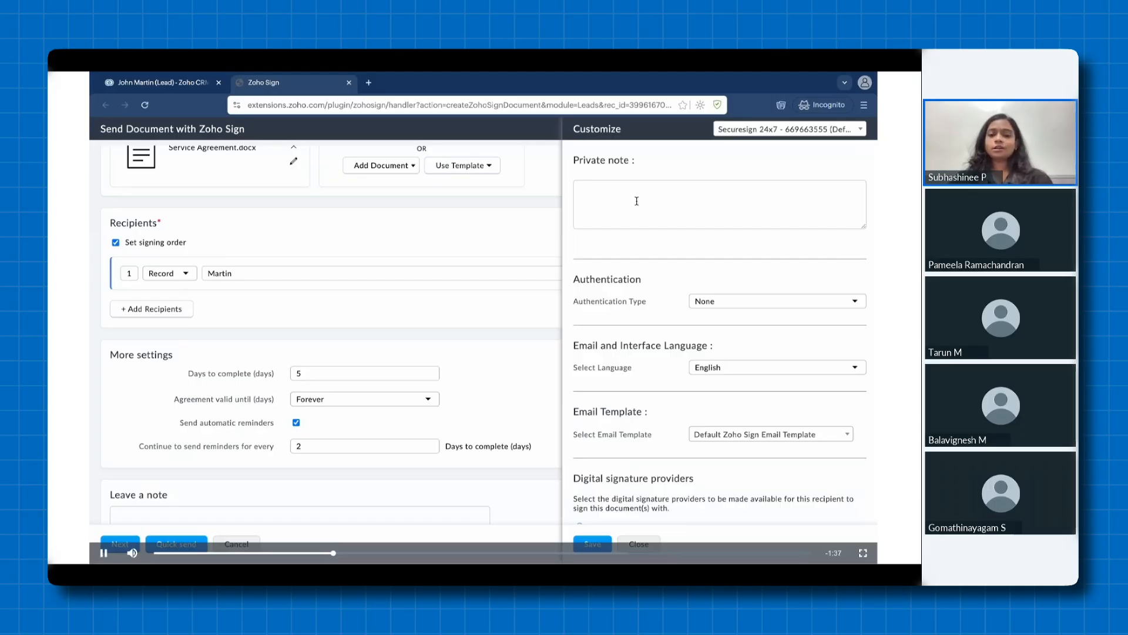
left_click(637, 201)
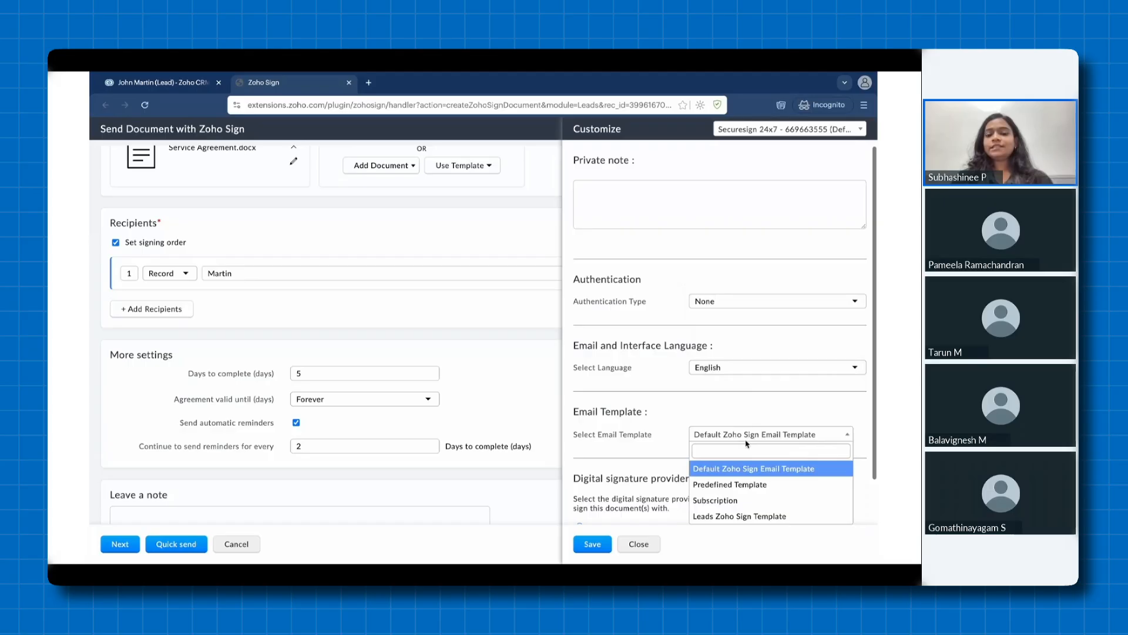
Continue the demo video, pausing at the recipient's email template choices and the More settings section before resuming playback
key("space")
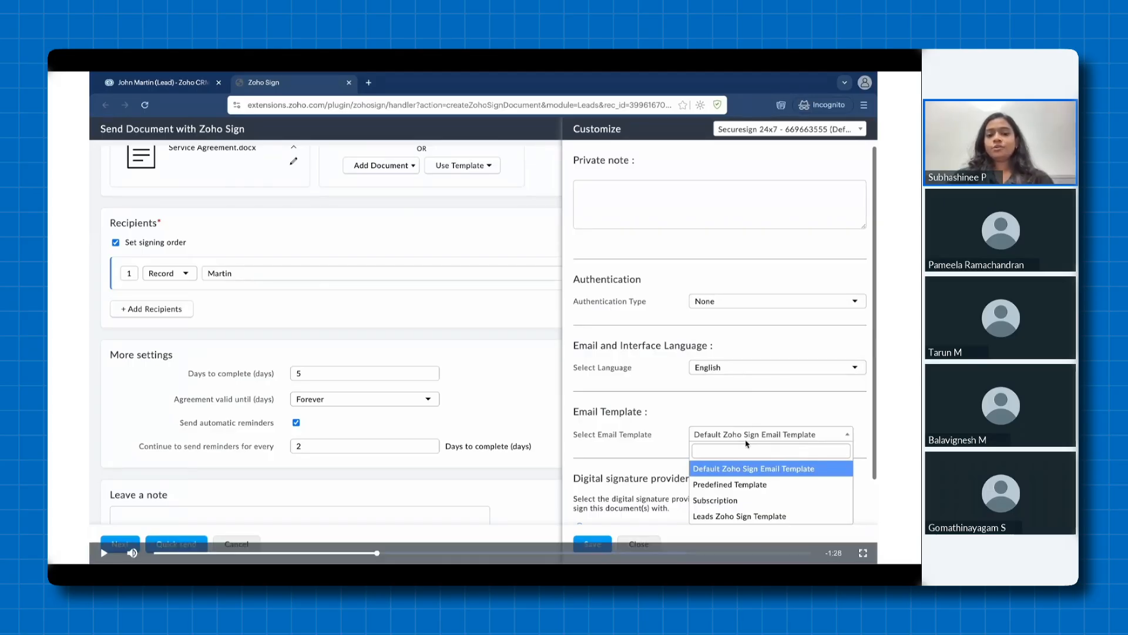
key("space")
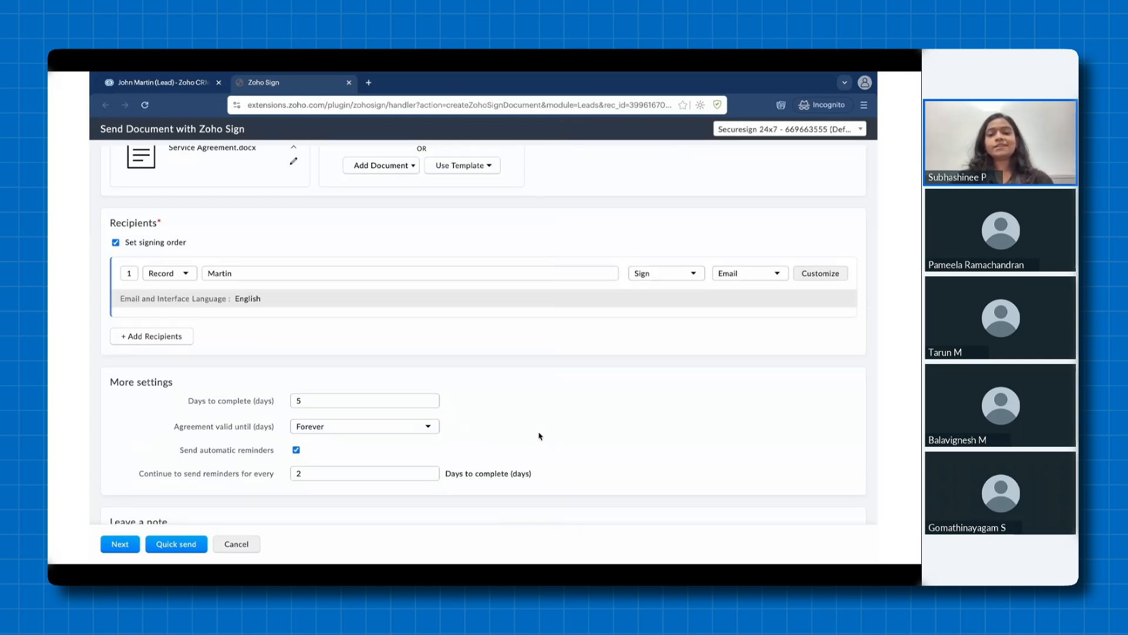
key("space")
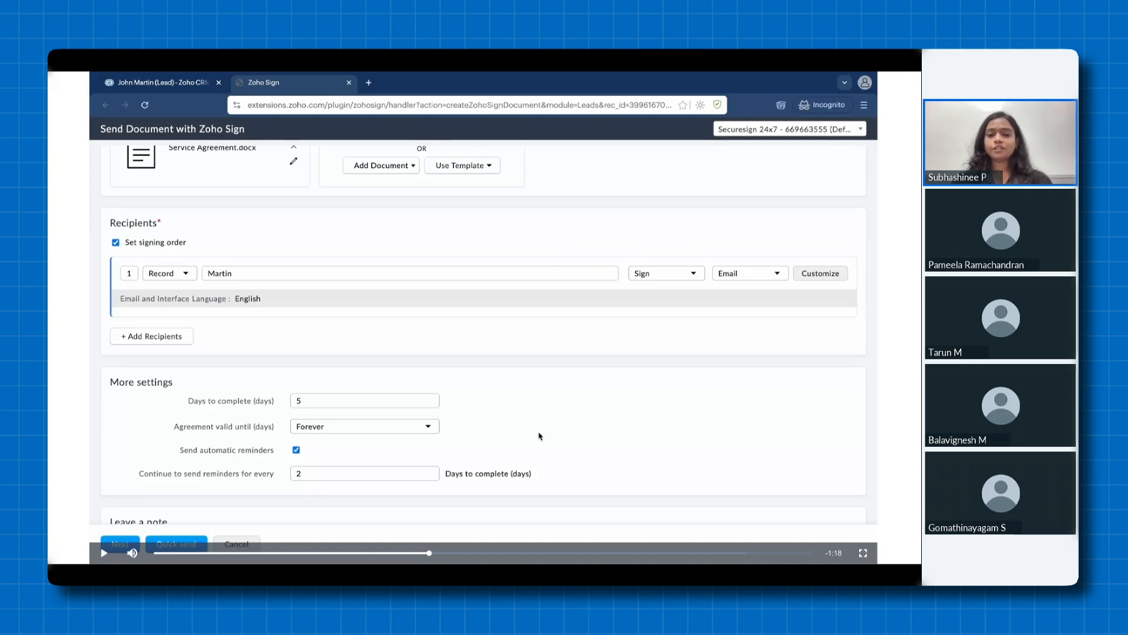
key("space")
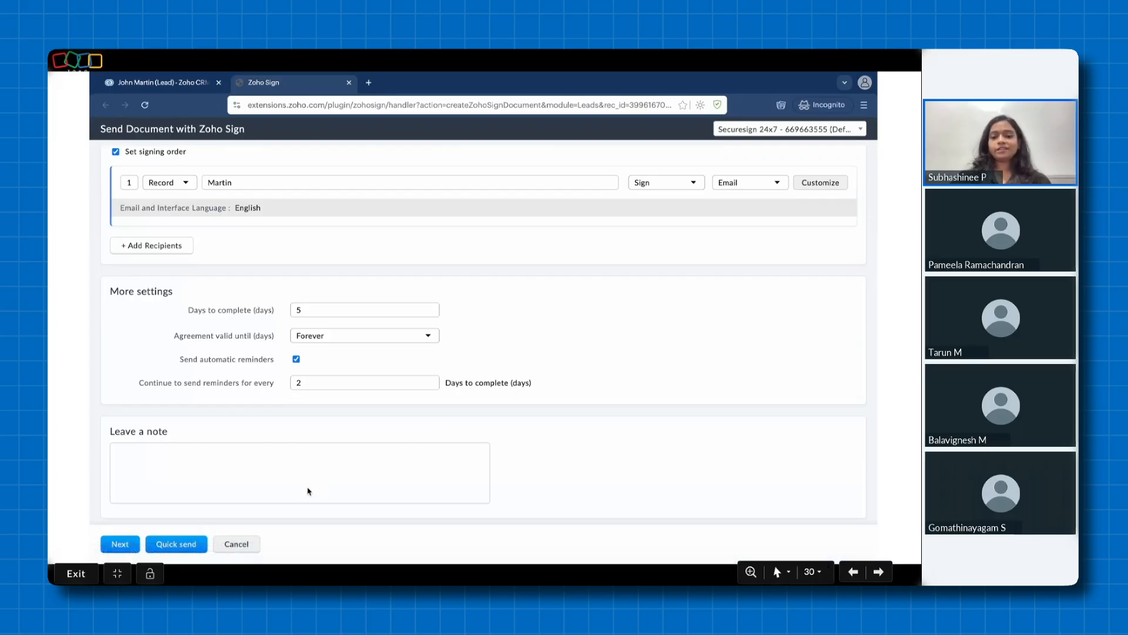
Continue the demo video past the Quick send option and confirm the recipient's field details to send the Service Agreement
key("space")
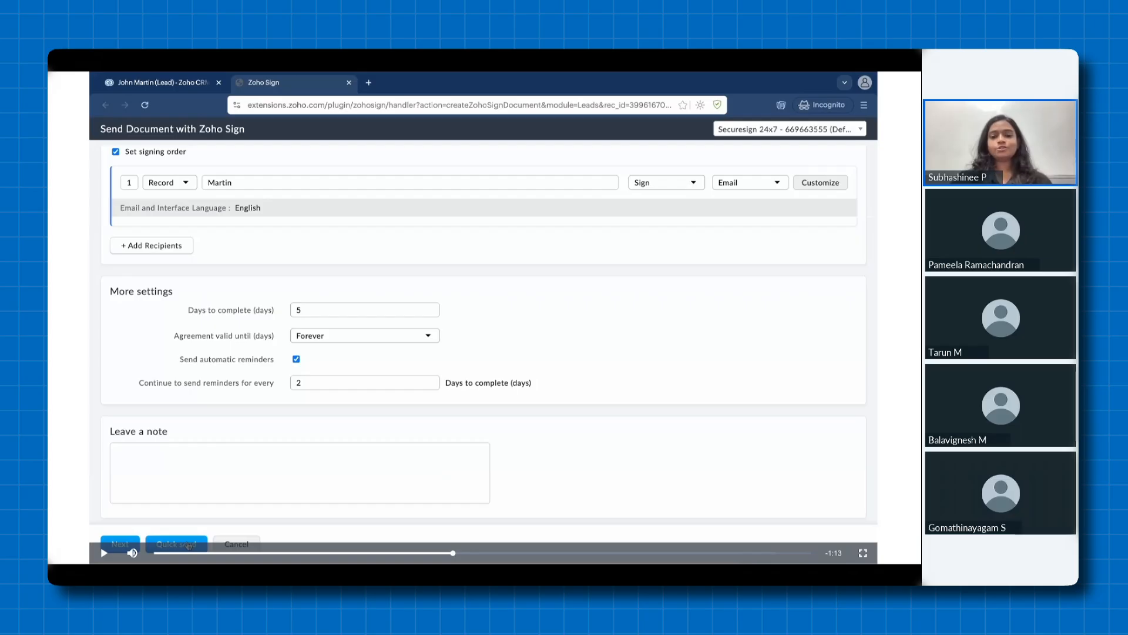
key("space")
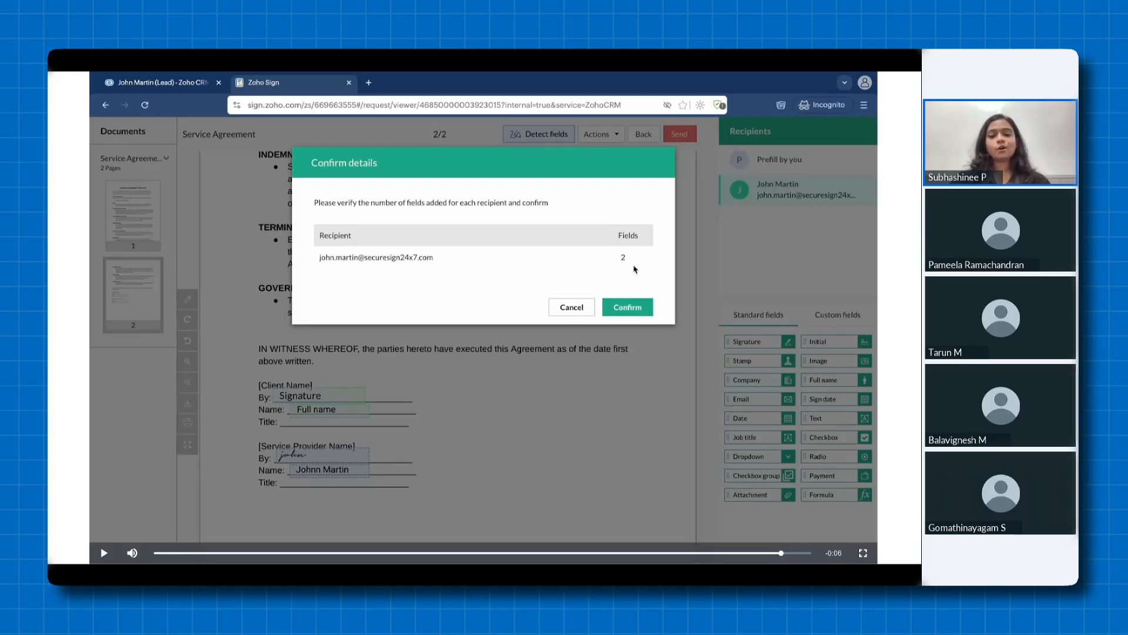
key("space")
left_click(636, 311)
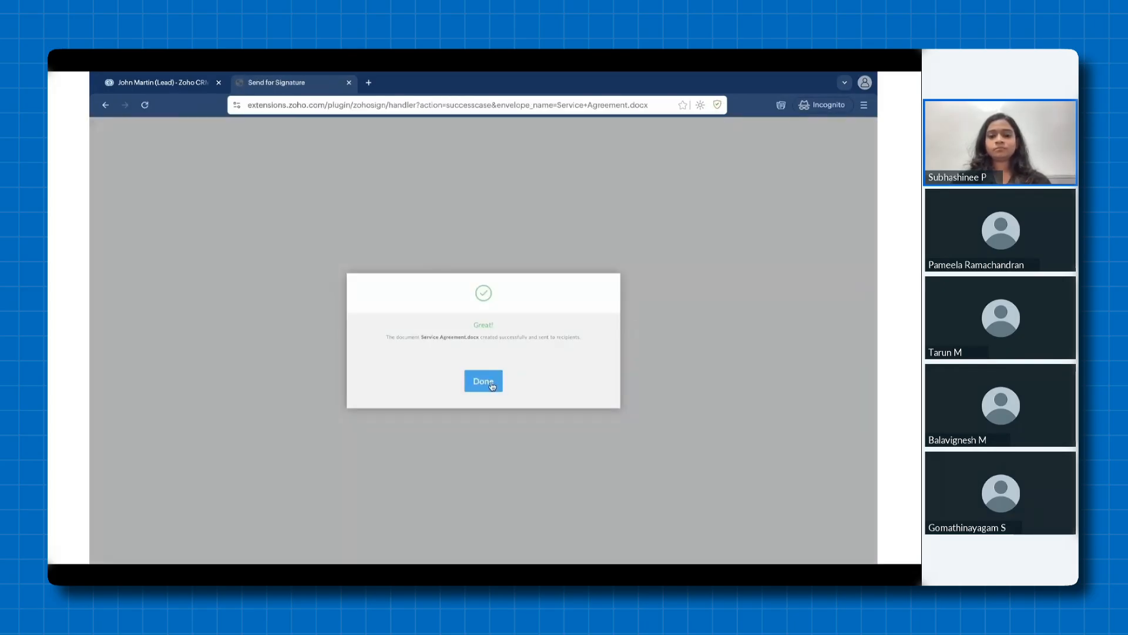
Move through the slides past the "Sending documents for signatures from custom modules" title to its demo video
key("Right")
key("Right")
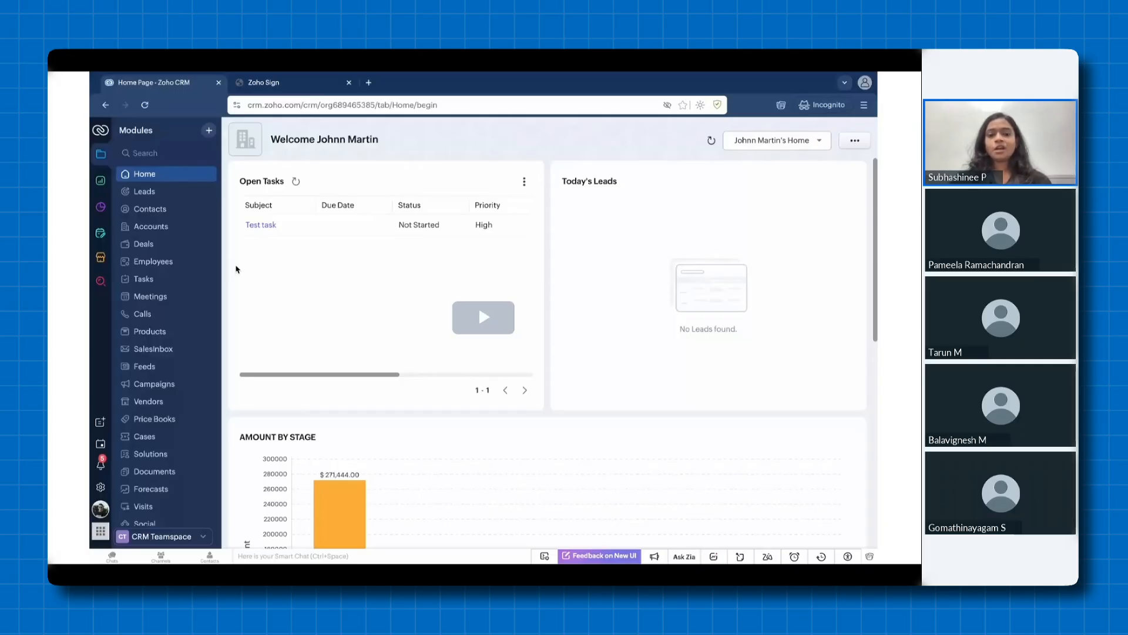
key("Left")
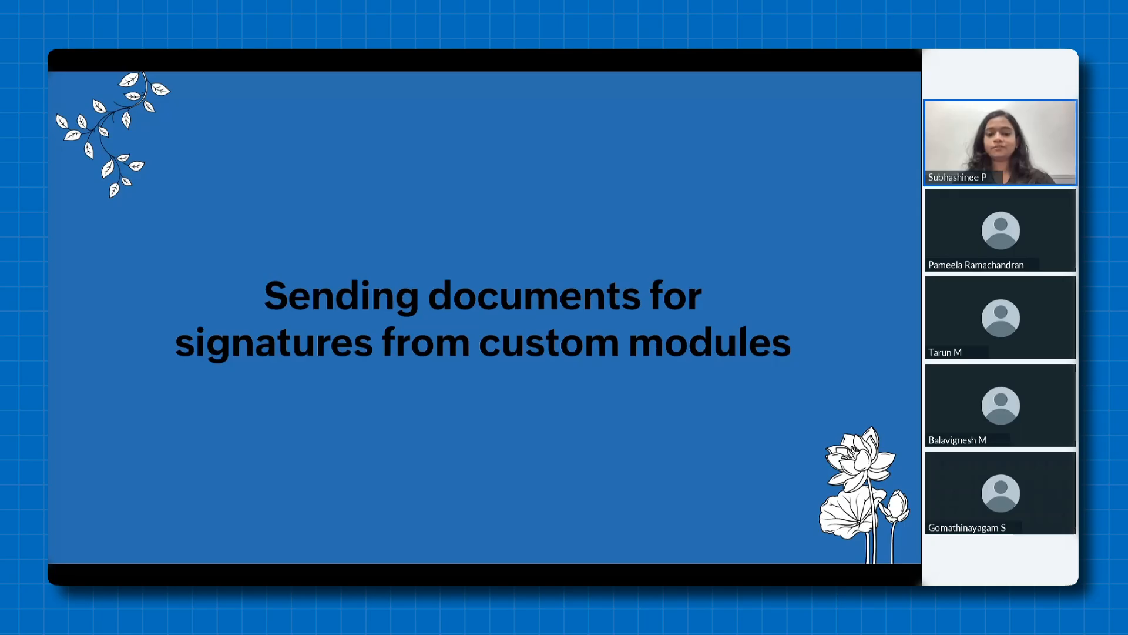
key("Right")
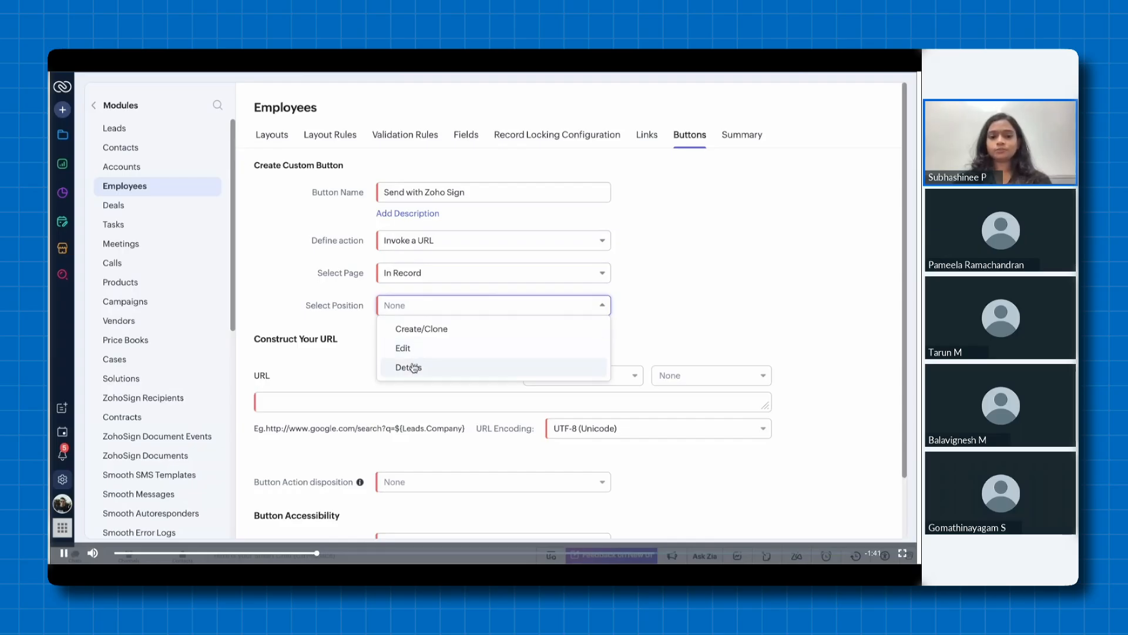
left_click(413, 368)
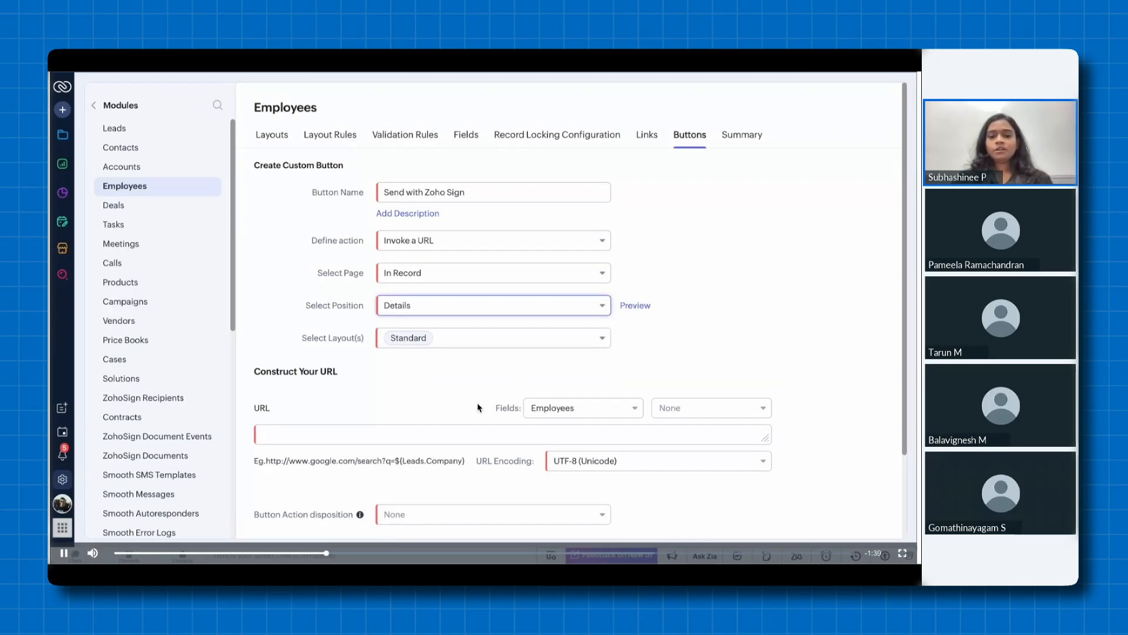
left_click(410, 433)
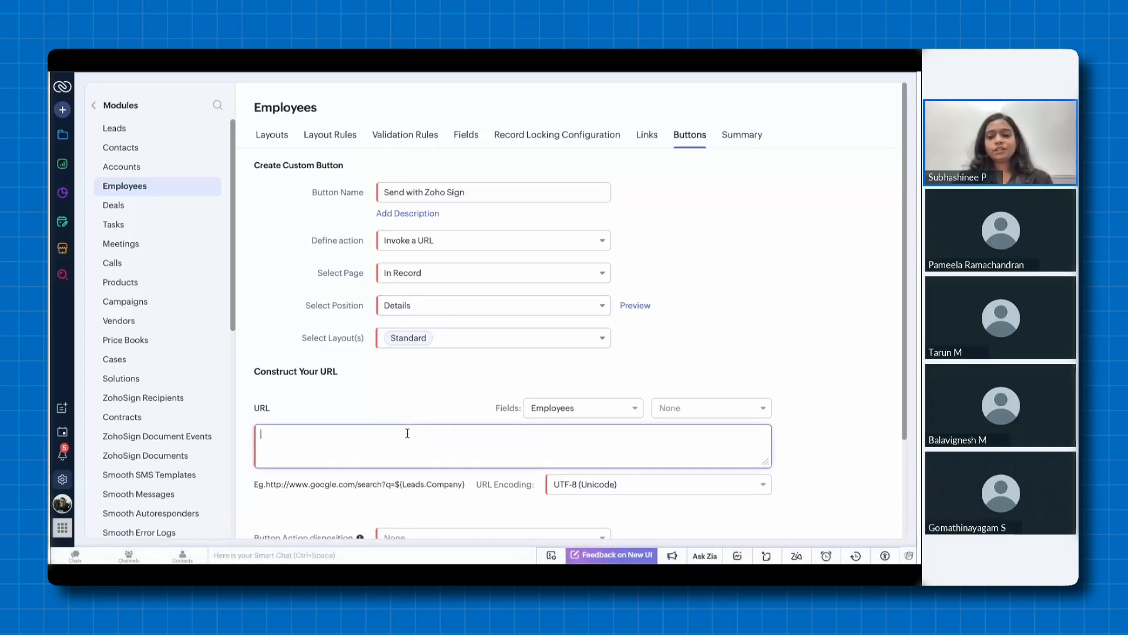
type("https://extensions.zoho.com/plugin/zohosign/handler?action=createZohoSignDocument&module=<Module_Name>&rec_id=<Record_ID_from_Fields_dropdown>&rec_name=<Record_Name_from_Fields_dropdown>&crmzgid=<Organisation_ID_from_Fields_dropdown>")
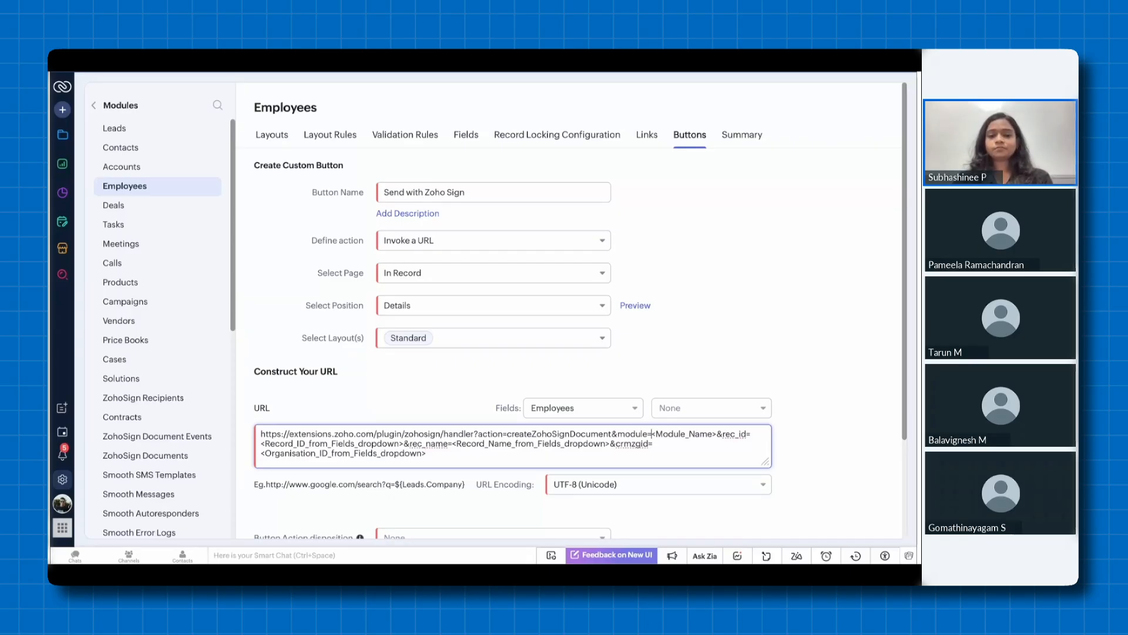
Replace the <Module_Name> placeholder in the button's URL with Employees
left_click_drag(651, 434, 712, 434)
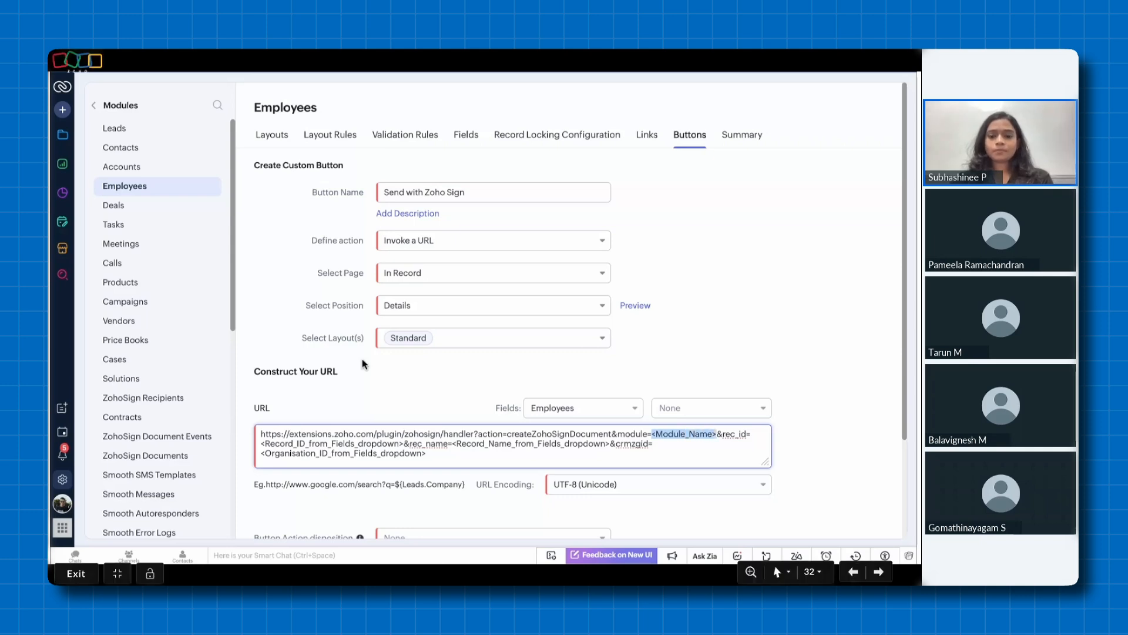
key("BackSpace")
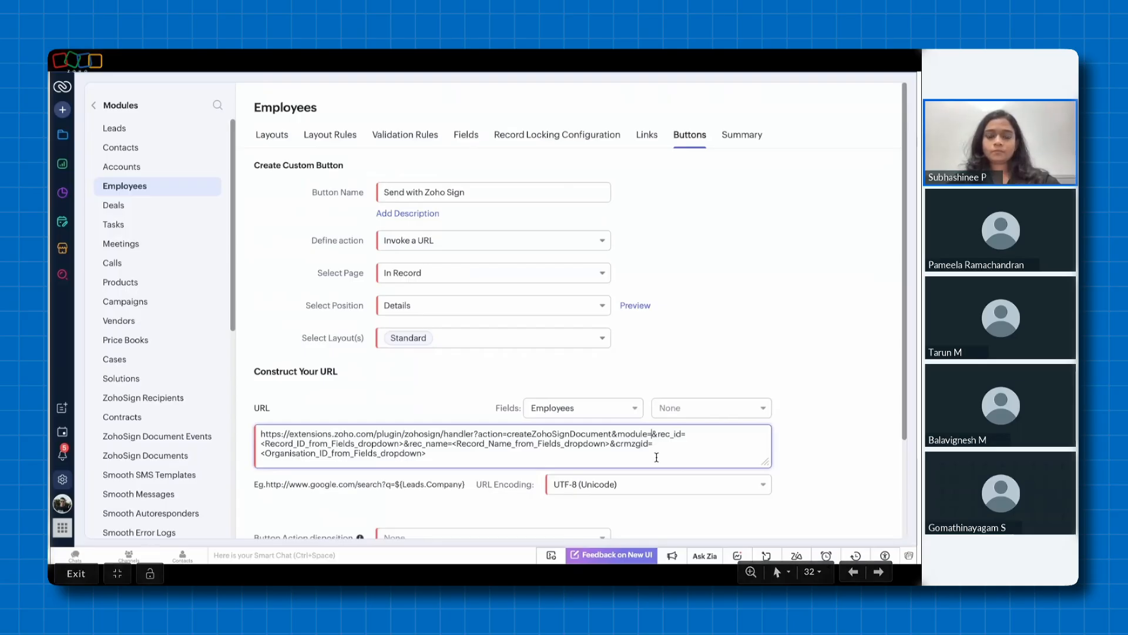
type("Employees")
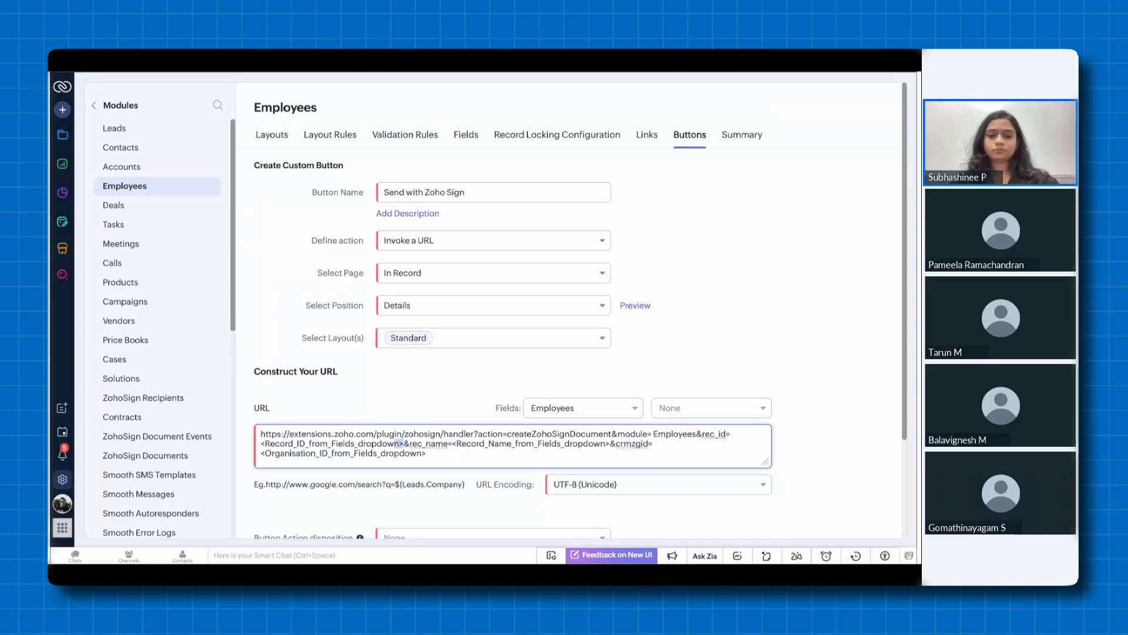
Replace the rec_id placeholder in the URL with the Employees module's Employee Id field
key("shift+Left")
key("shift+Left")
key("shift+Left")
key("shift+Left")
key("shift+Left")
key("shift+Left")
key("shift+Left")
key("shift+Left")
key("shift+Left")
key("shift+Left")
key("shift+Left")
key("shift+Left")
key("shift+Left")
key("shift+Left")
key("shift+Left")
key("shift+Left")
key("shift+Left")
key("shift+Left")
key("shift+Left")
key("shift+Left")
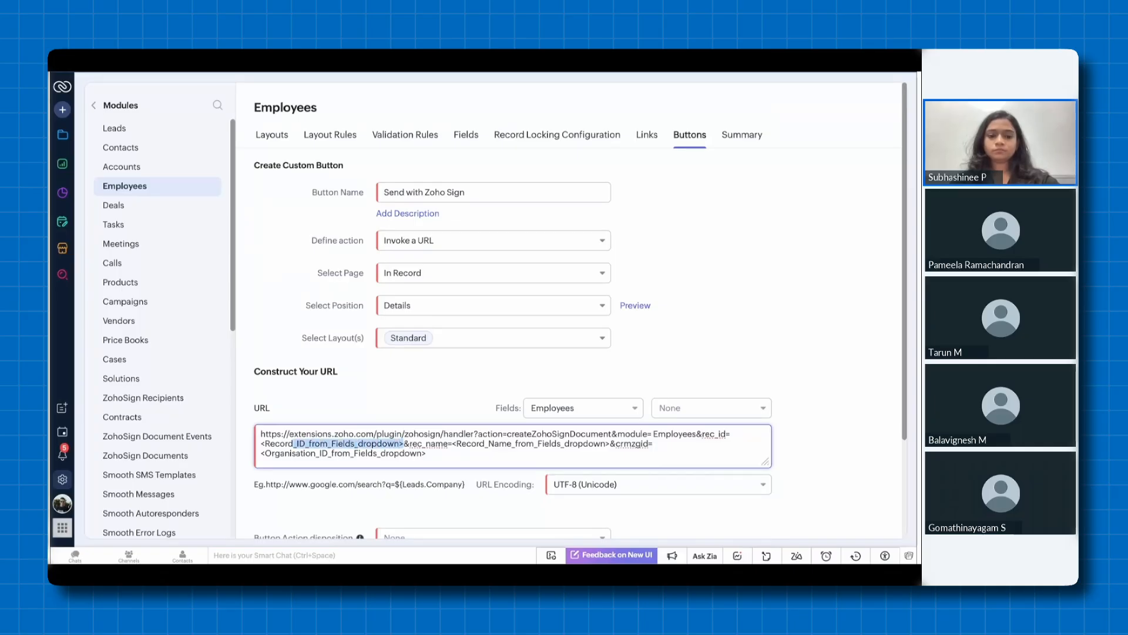
key("shift+Left")
key("shift+Left")
key("shift+Left")
key("shift+Left")
key("shift+Left")
key("shift+Left")
key("shift+Left")
key("BackSpace")
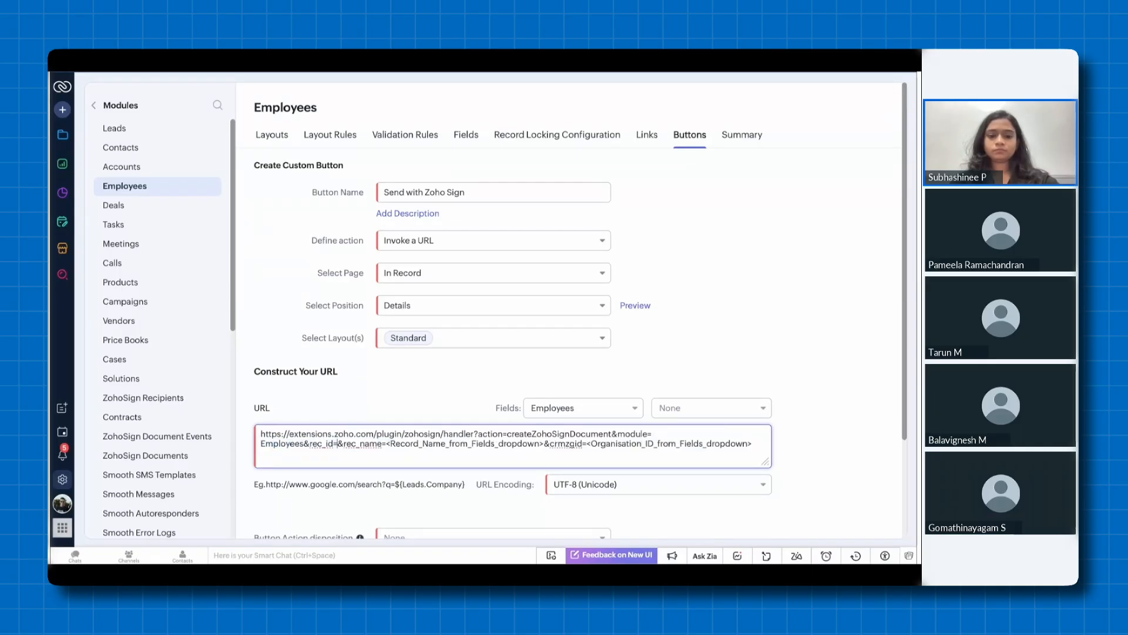
left_click(679, 412)
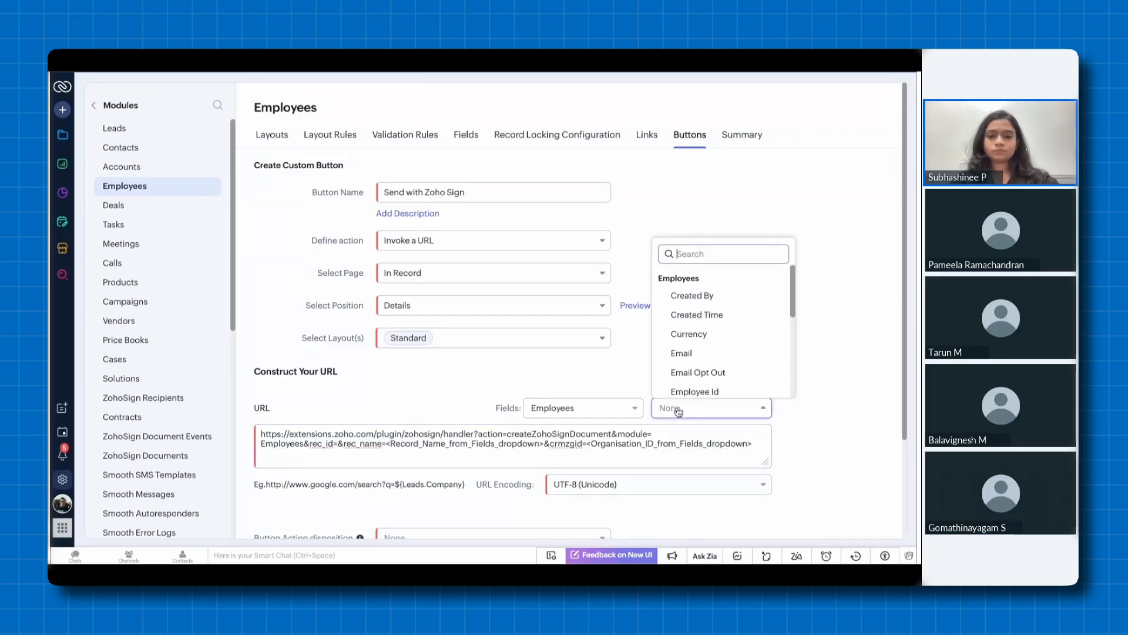
type("id")
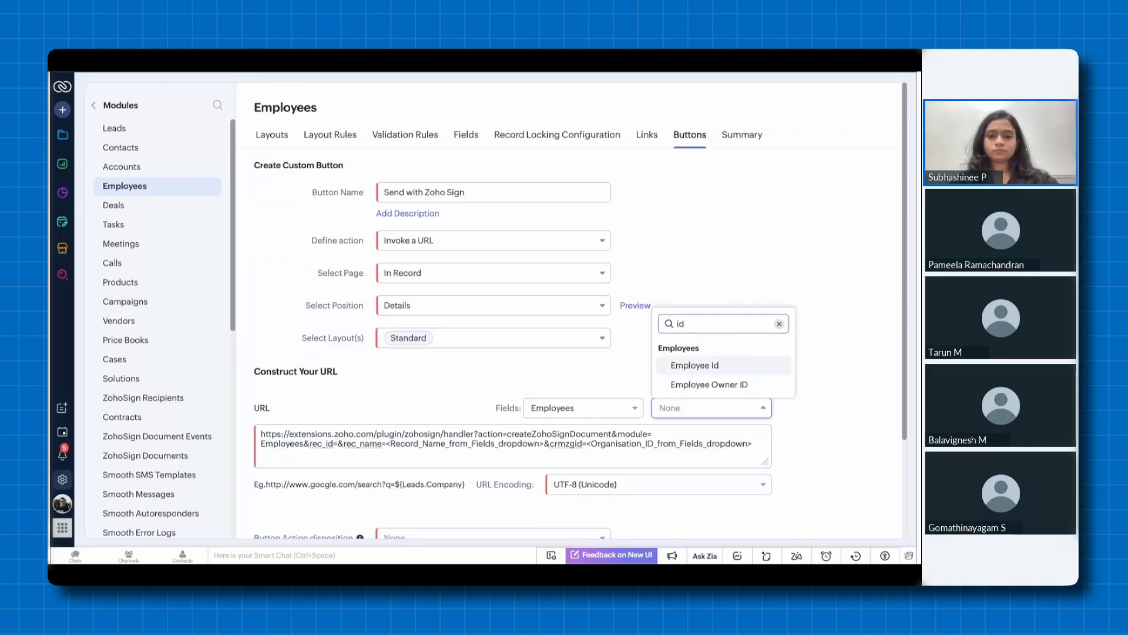
left_click(715, 368)
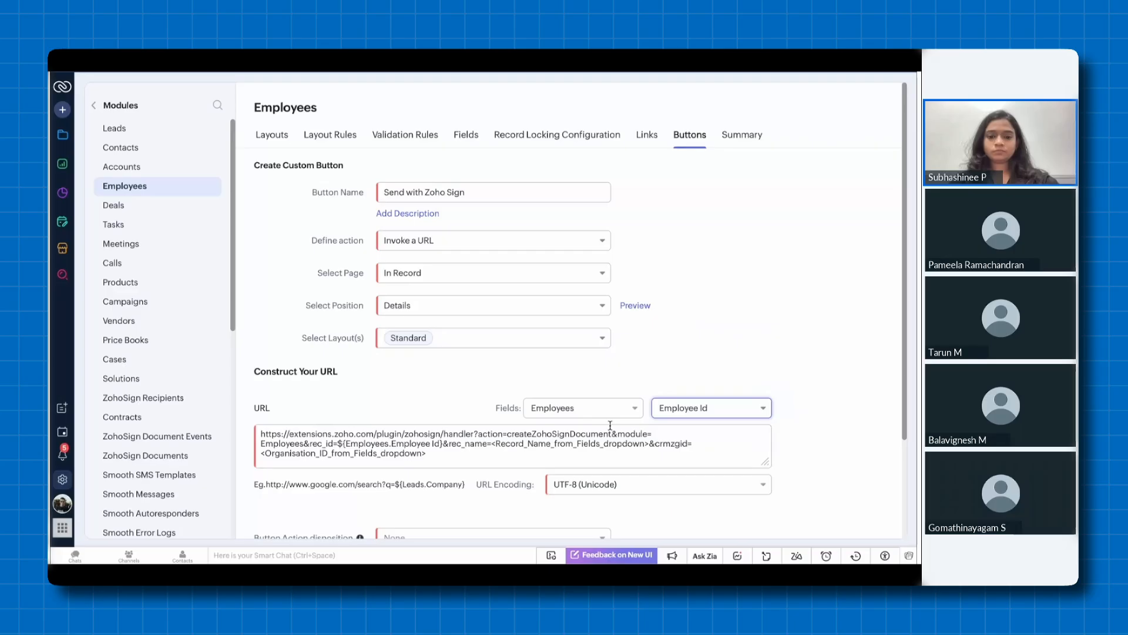
Replace the rec_name placeholder in the URL with the Employees module's Employee Name field
left_click(498, 443)
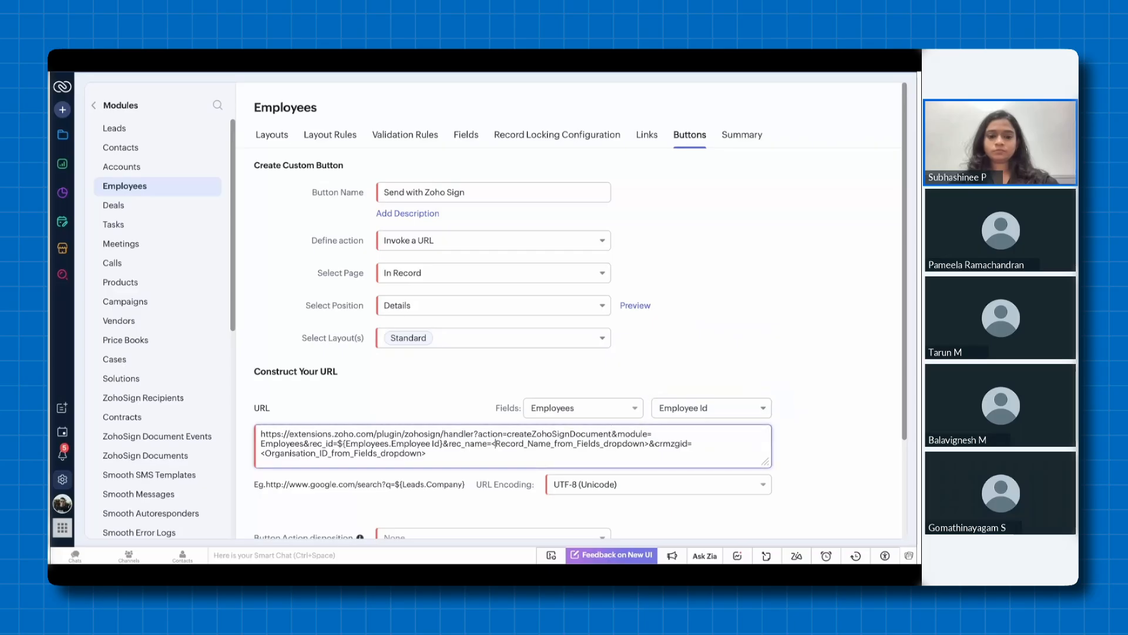
left_click_drag(492, 443, 645, 444)
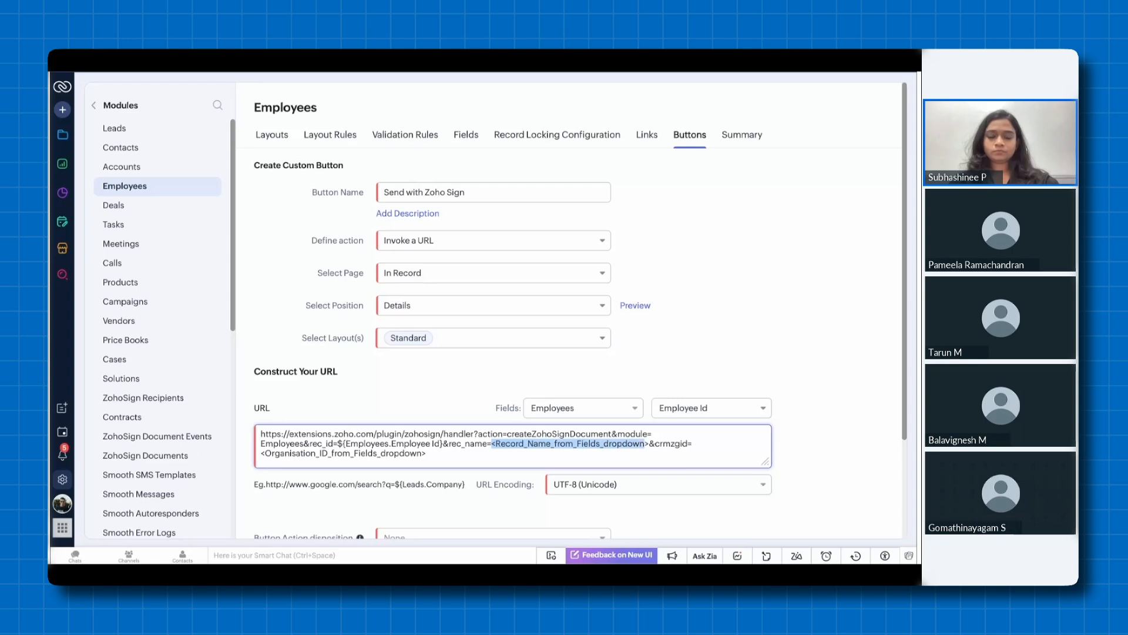
key("BackSpace")
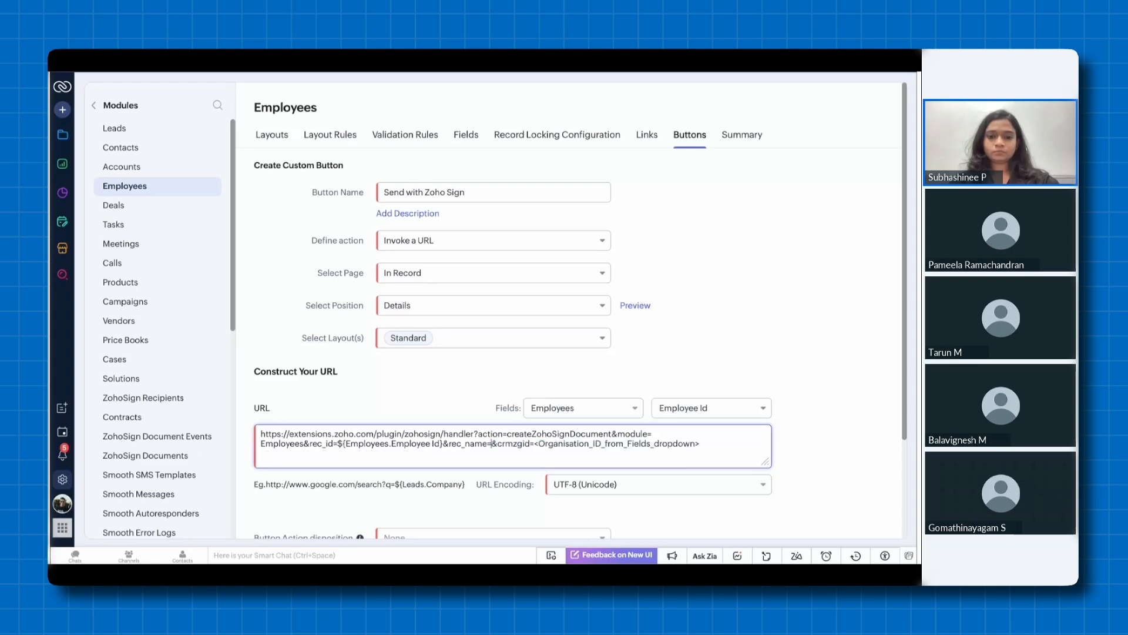
left_click(682, 408)
left_click(703, 313)
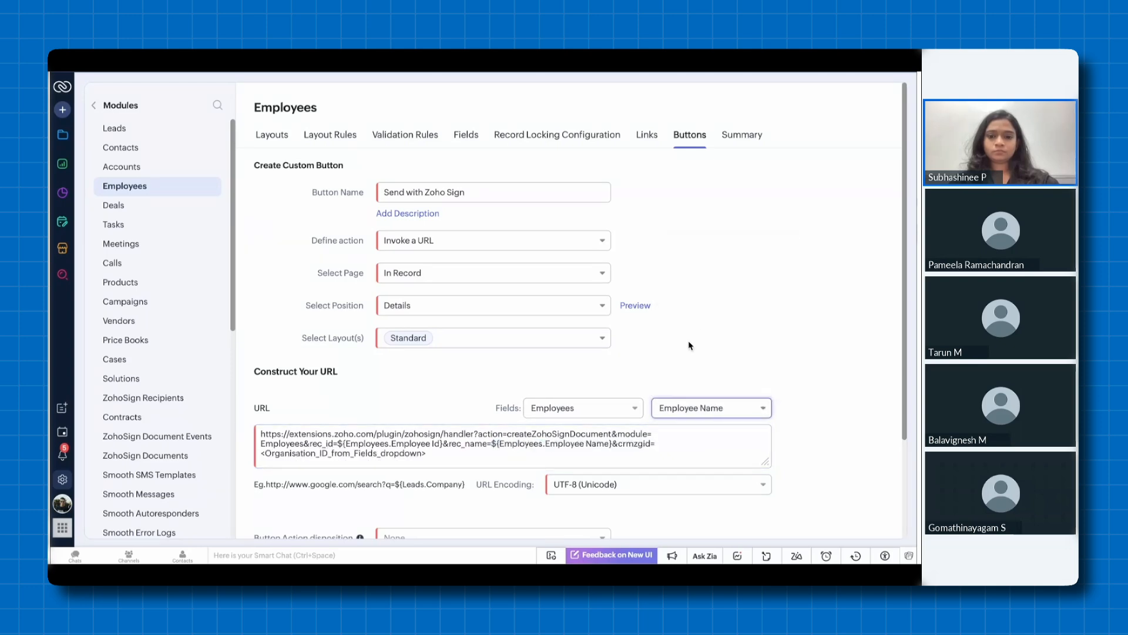
Replace the crmzgid placeholder at the end of the URL with the Organization Id field from Organization
left_click(450, 458)
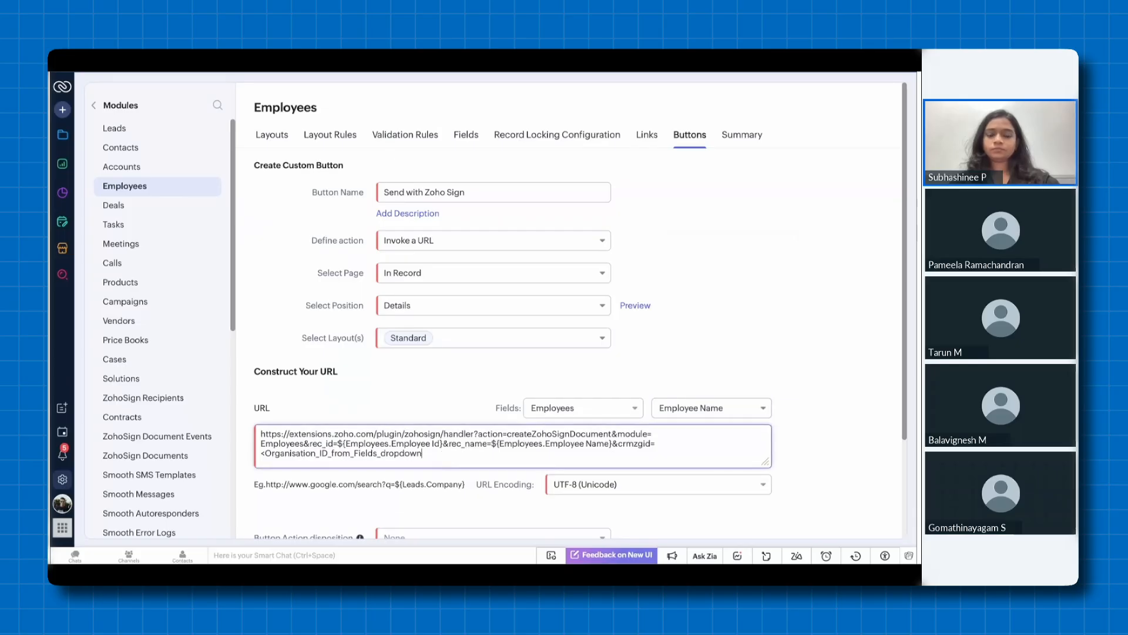
key("BackSpace")
key("BackSpace")
key("BackSpace")
key("BackSpace")
key("BackSpace")
key("BackSpace")
key("BackSpace")
key("BackSpace")
key("BackSpace")
key("BackSpace")
key("BackSpace")
key("BackSpace")
key("BackSpace")
key("BackSpace")
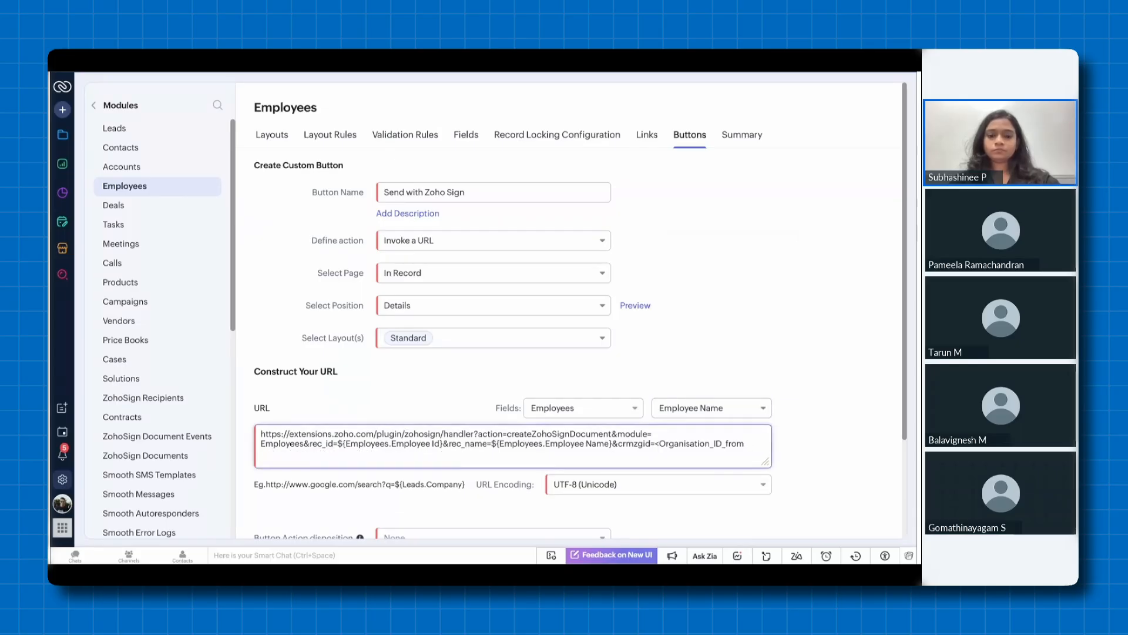
key("BackSpace")
key("BackSpace")
key("BackSpace")
key("BackSpace")
key("BackSpace")
key("BackSpace")
key("BackSpace")
key("BackSpace")
key("BackSpace")
key("BackSpace")
key("BackSpace")
key("BackSpace")
key("BackSpace")
key("BackSpace")
key("BackSpace")
key("BackSpace")
key("BackSpace")
key("BackSpace")
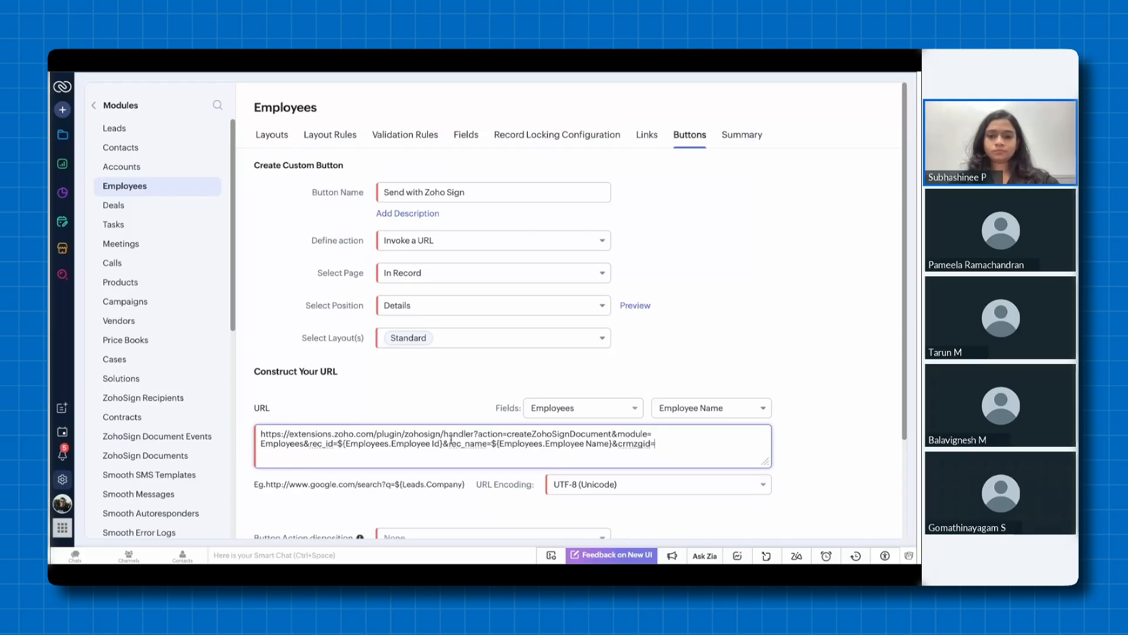
left_click(585, 409)
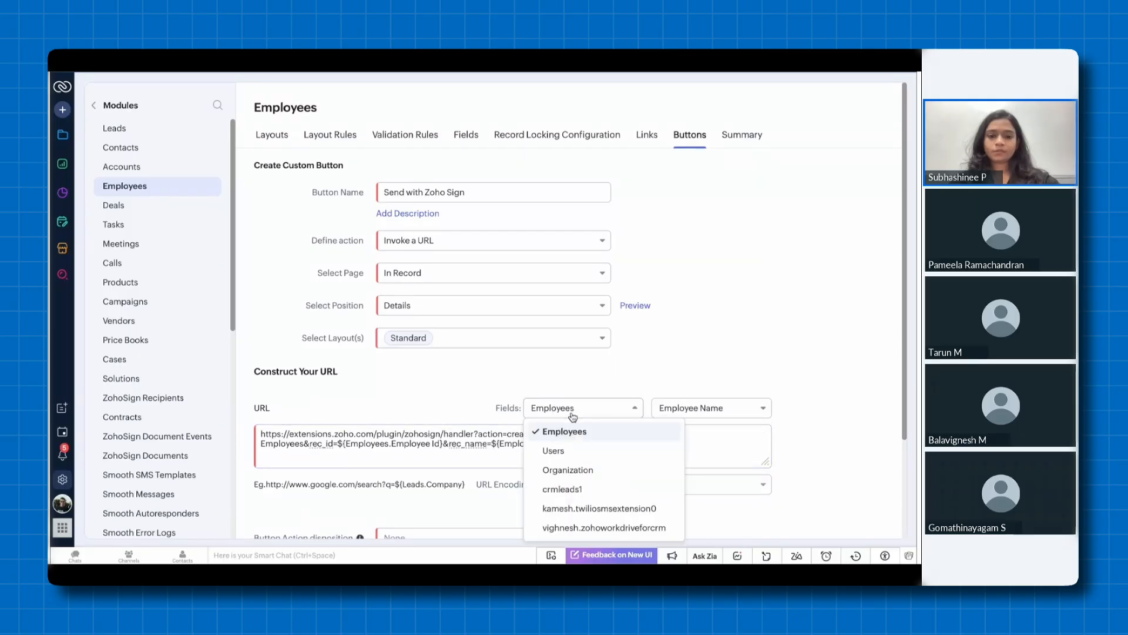
left_click(591, 469)
left_click(676, 414)
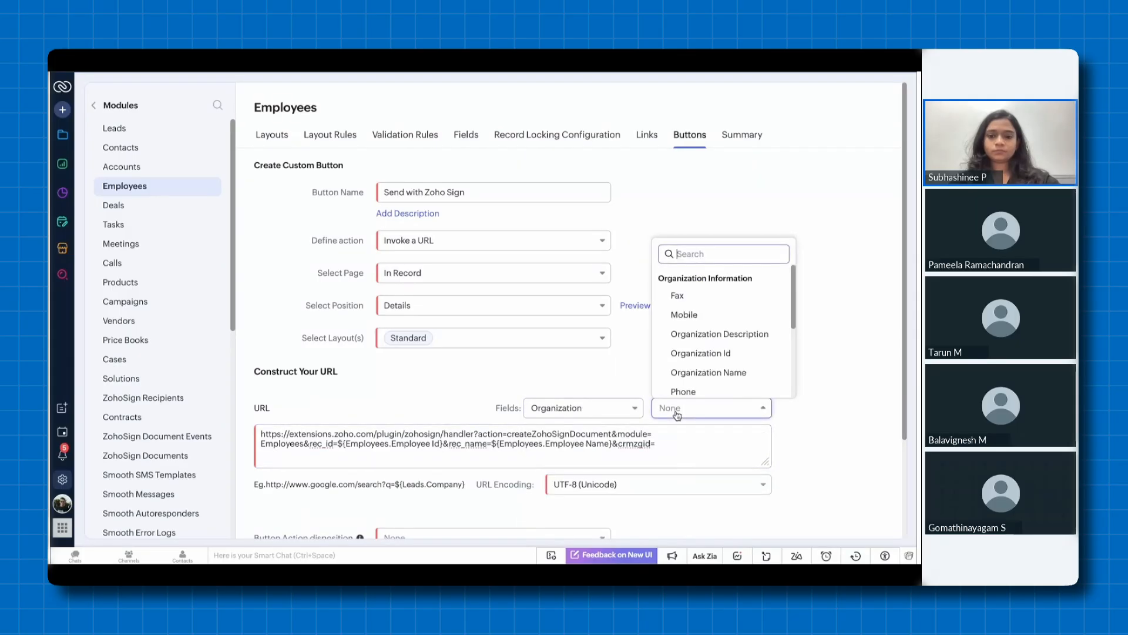
left_click(711, 354)
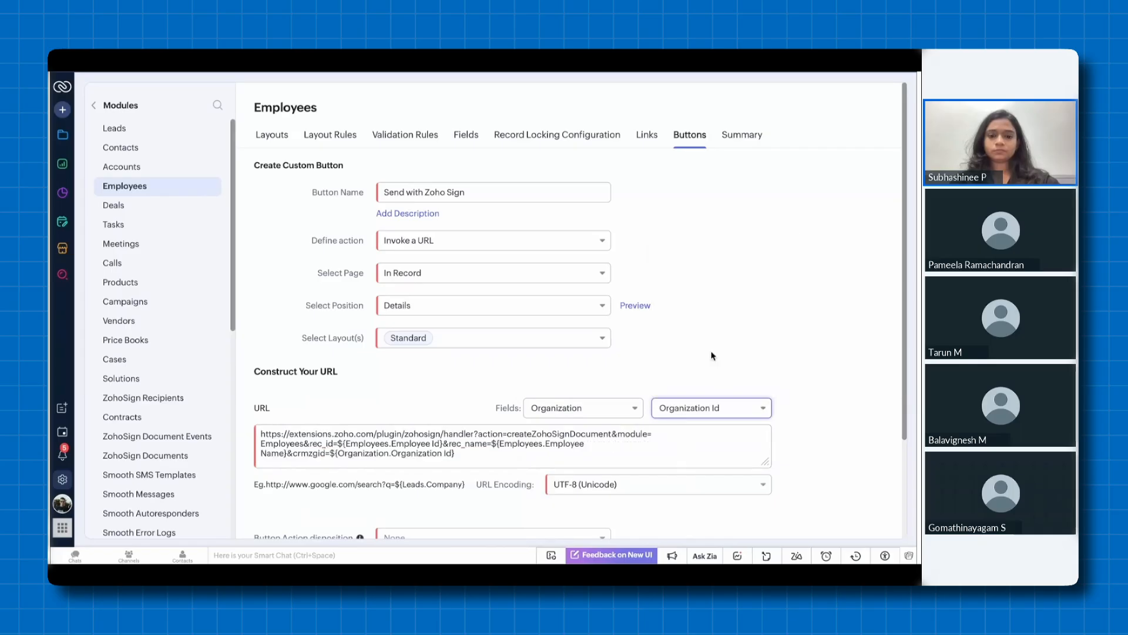
Make the button open in a New Window, give the Administrator profile access, and save it
scroll(611, 413, "down", 2)
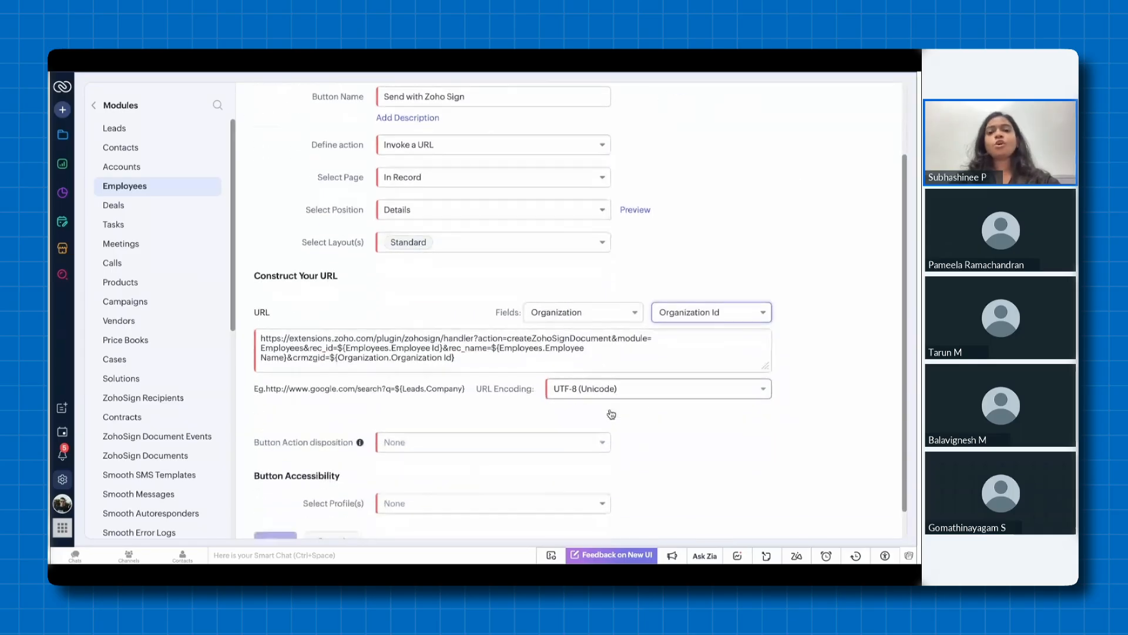
left_click(607, 418)
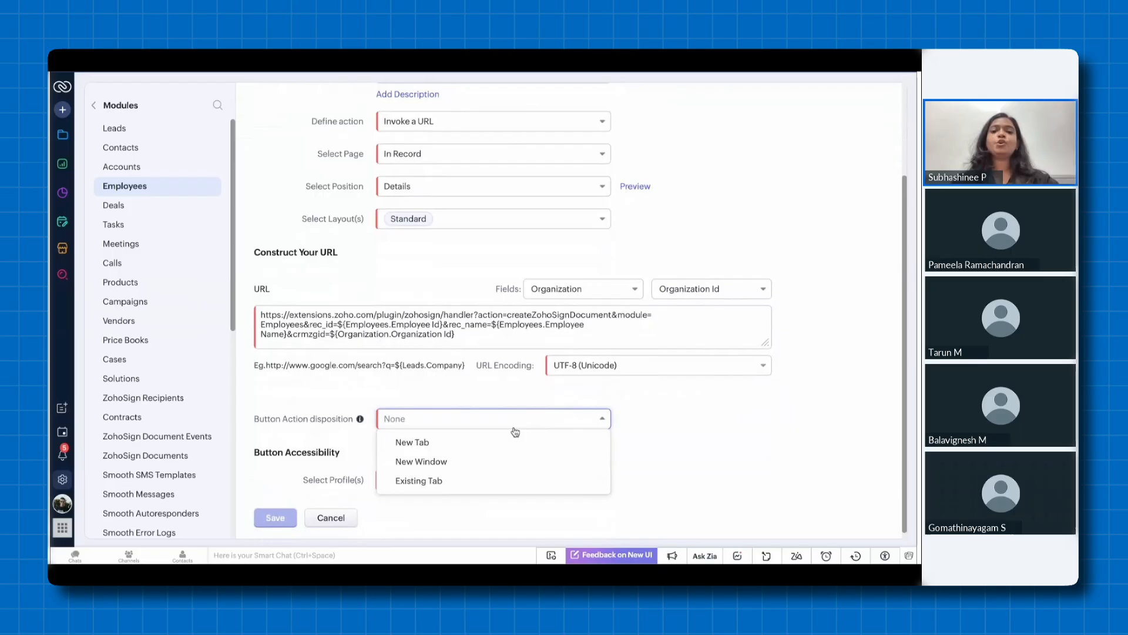
left_click(446, 463)
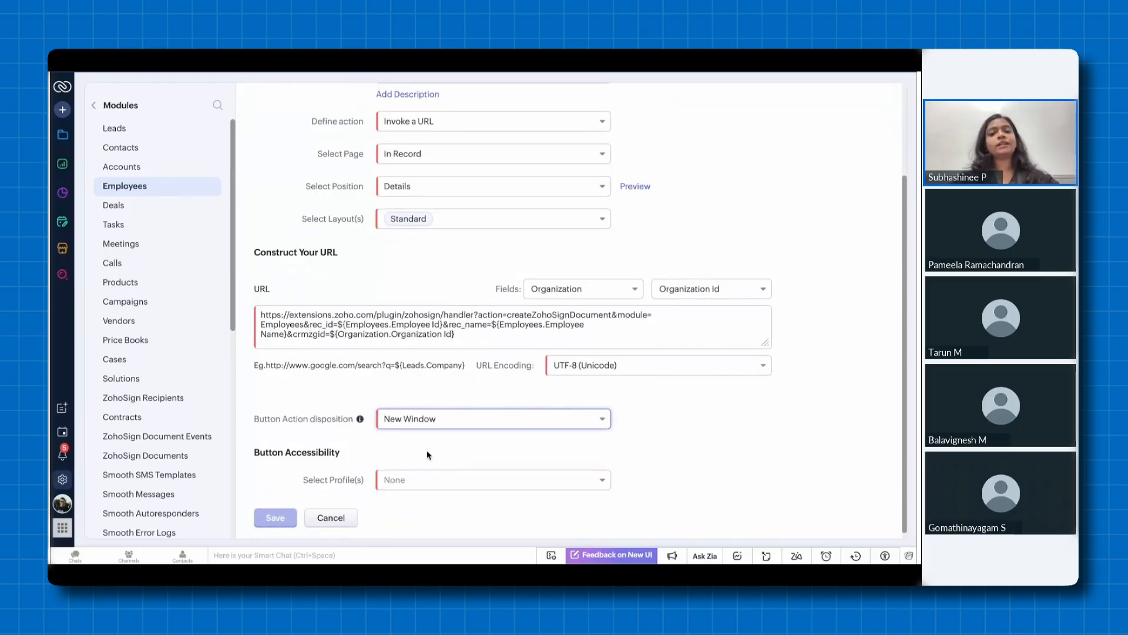
scroll(445, 463, "down", 1)
left_click(419, 472)
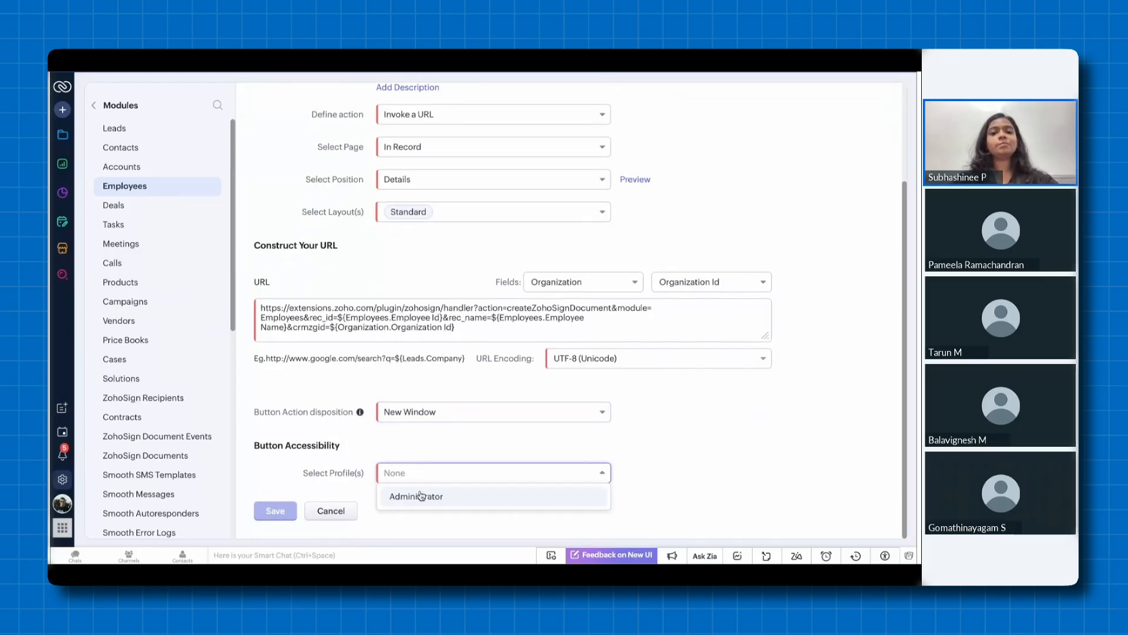
left_click(421, 497)
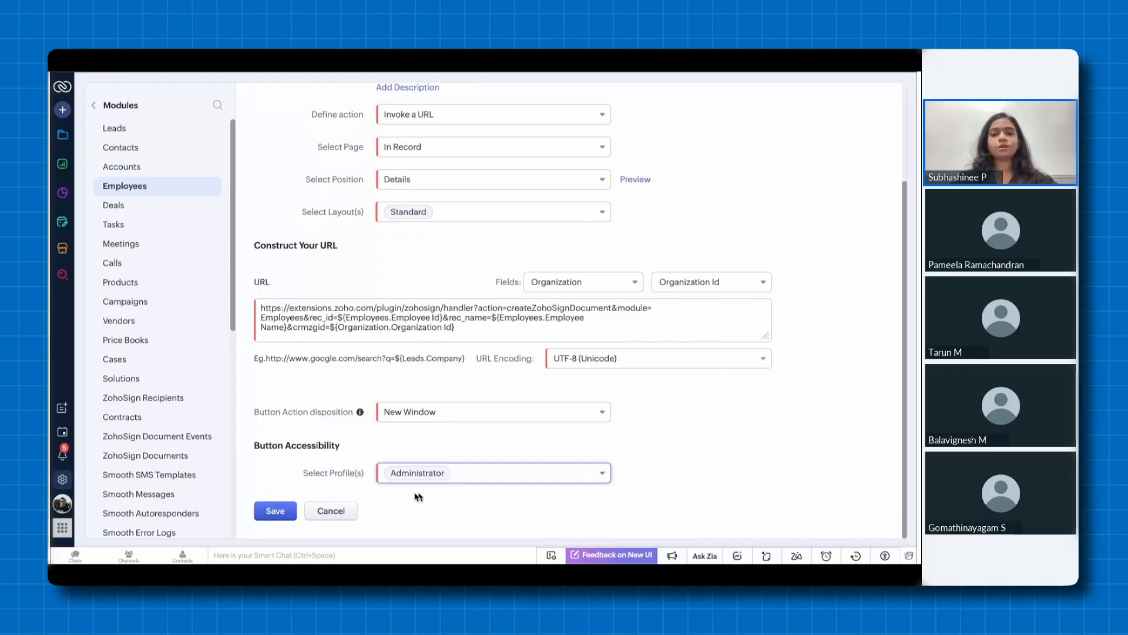
left_click(277, 511)
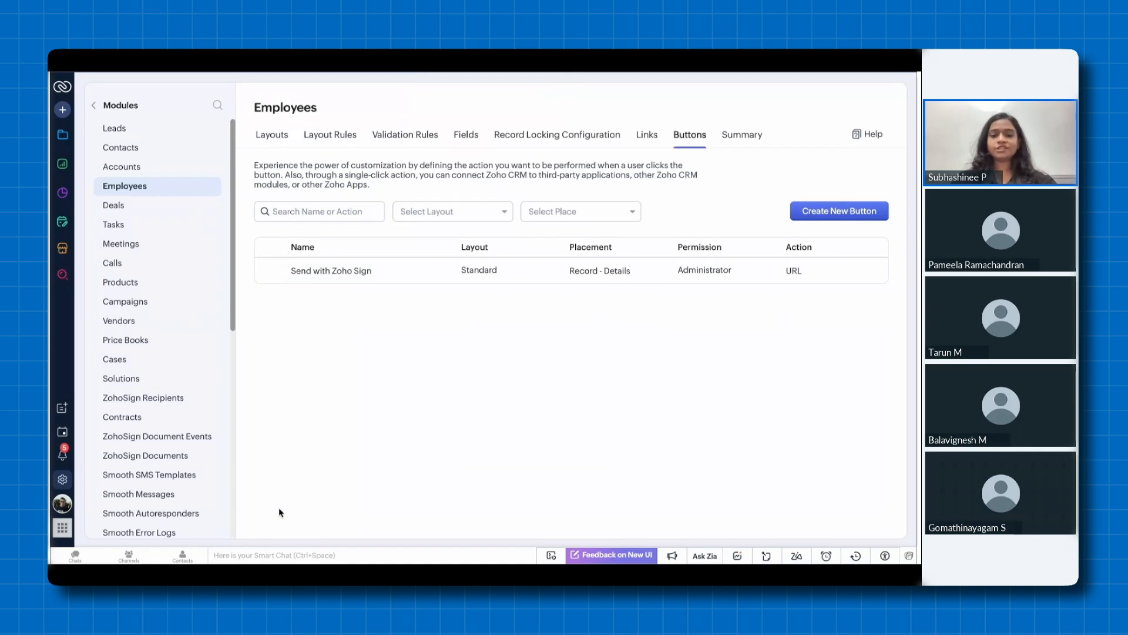
Open an employee's record in the Employees module and run its Send with Zoho Sign button
left_click(63, 135)
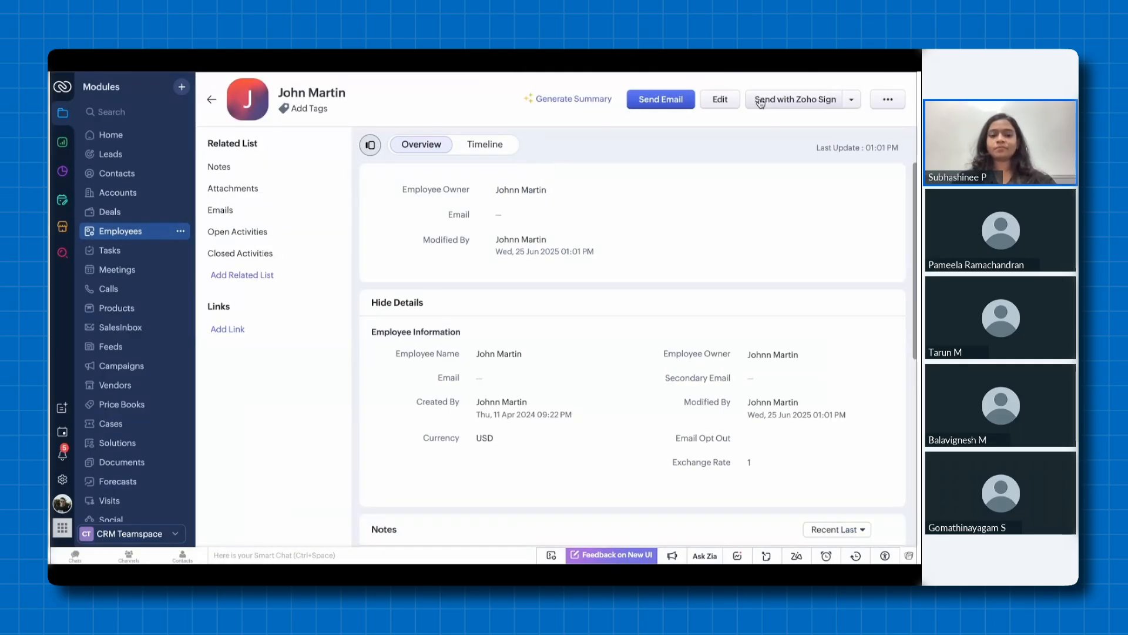
left_click(765, 101)
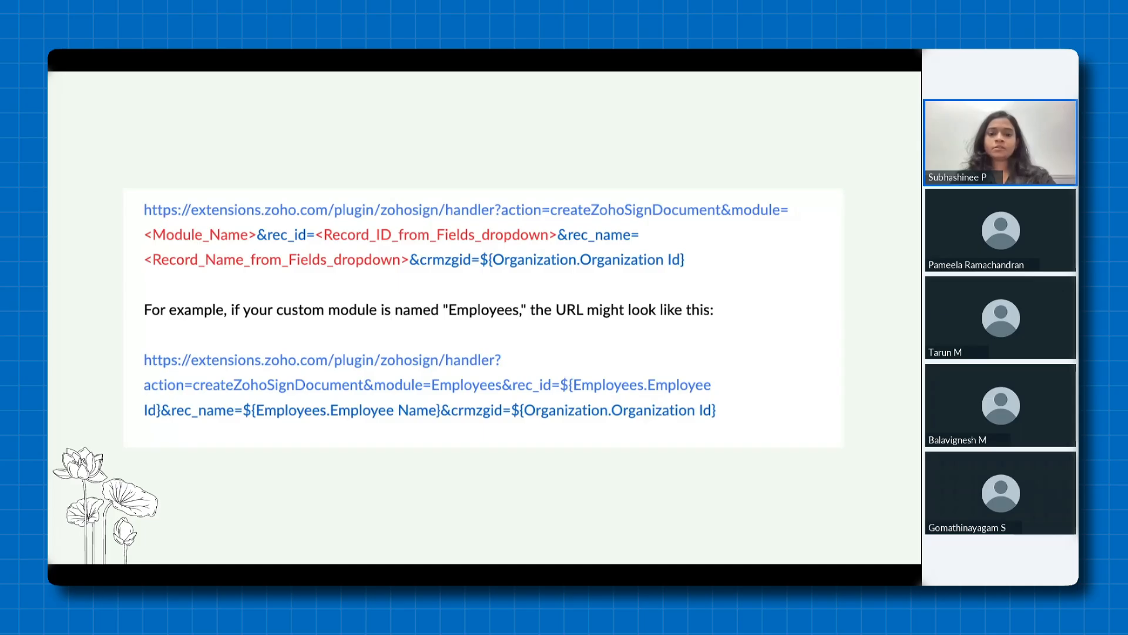
Advance to the document tracking demo, open the Rangoni Of Florence lead, and review the details of its Service Agreement.docx under ZohoSign Documents
key("Right")
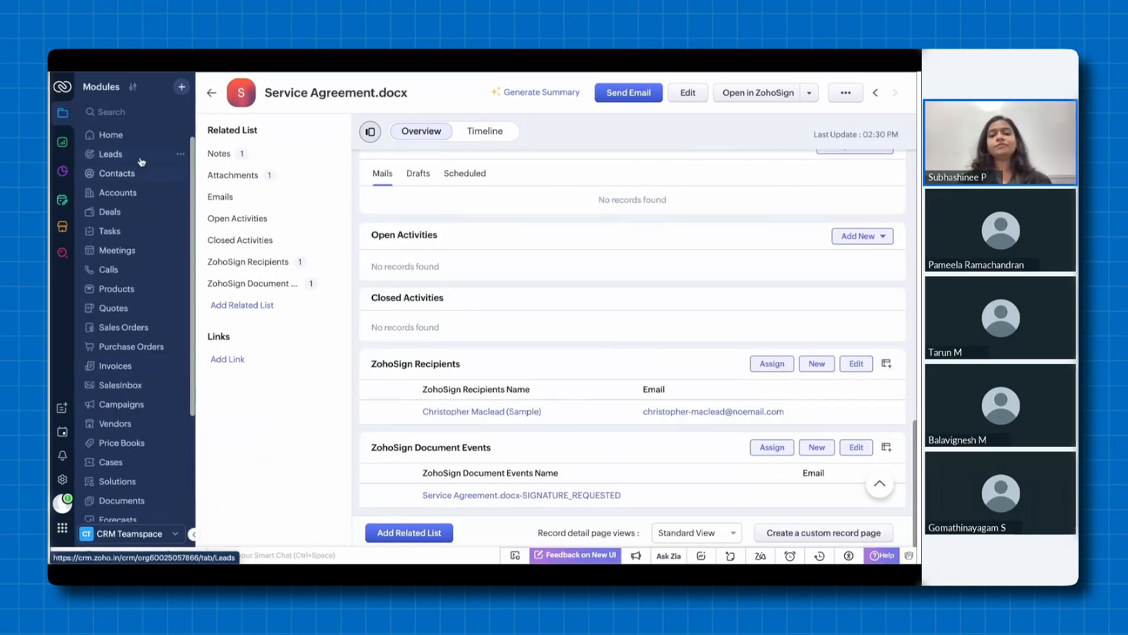
left_click(141, 155)
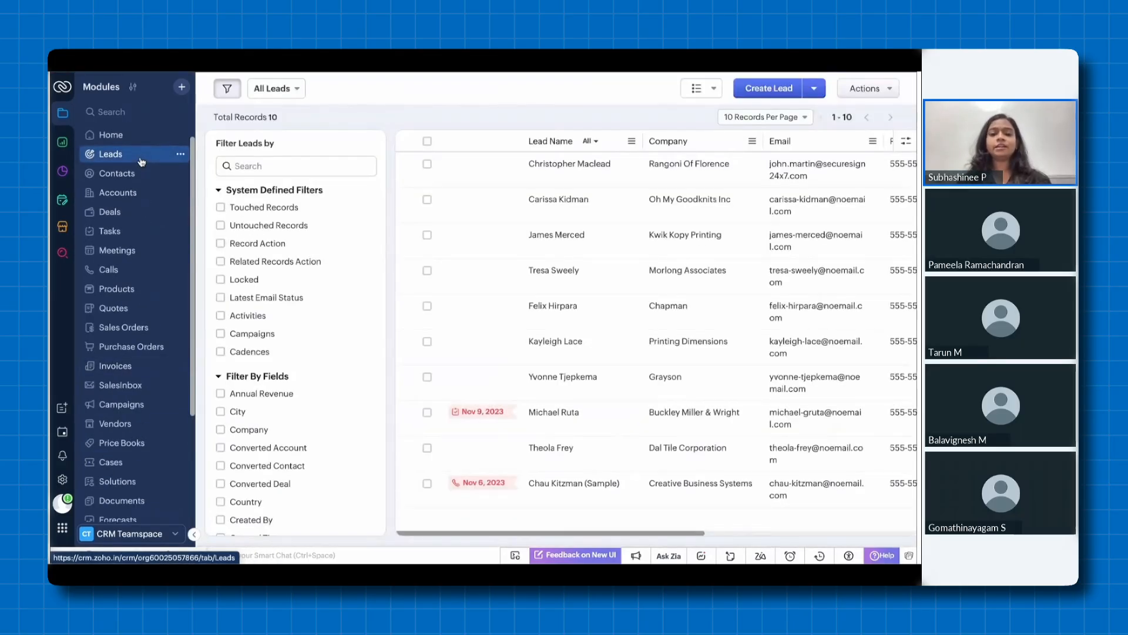
left_click(540, 165)
scroll(619, 335, "down", 6)
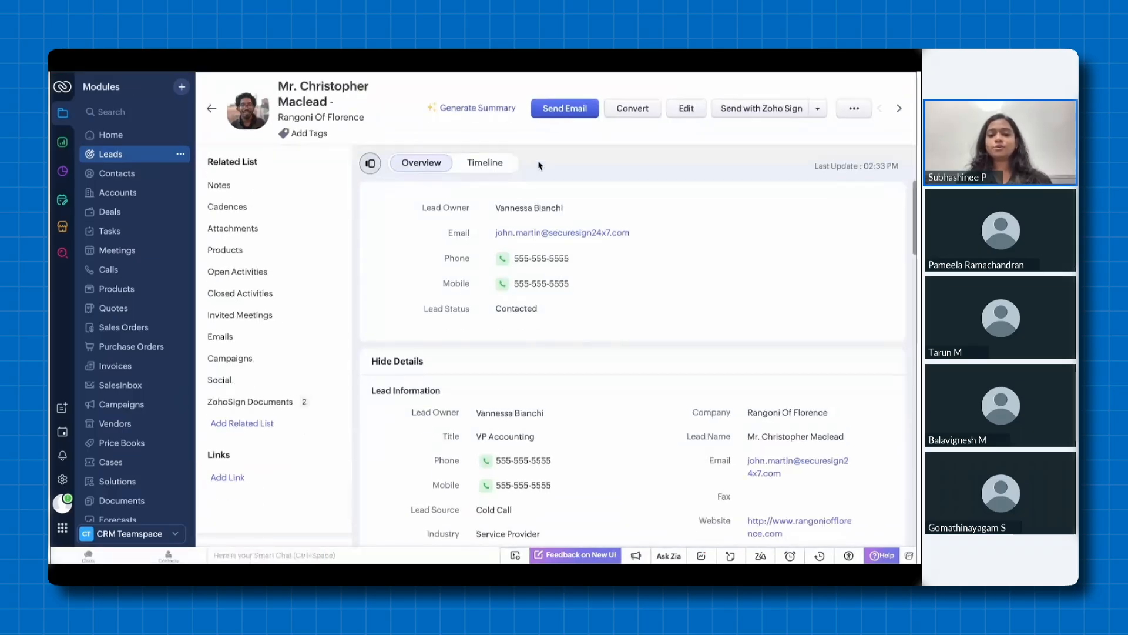
scroll(620, 335, "down", 15)
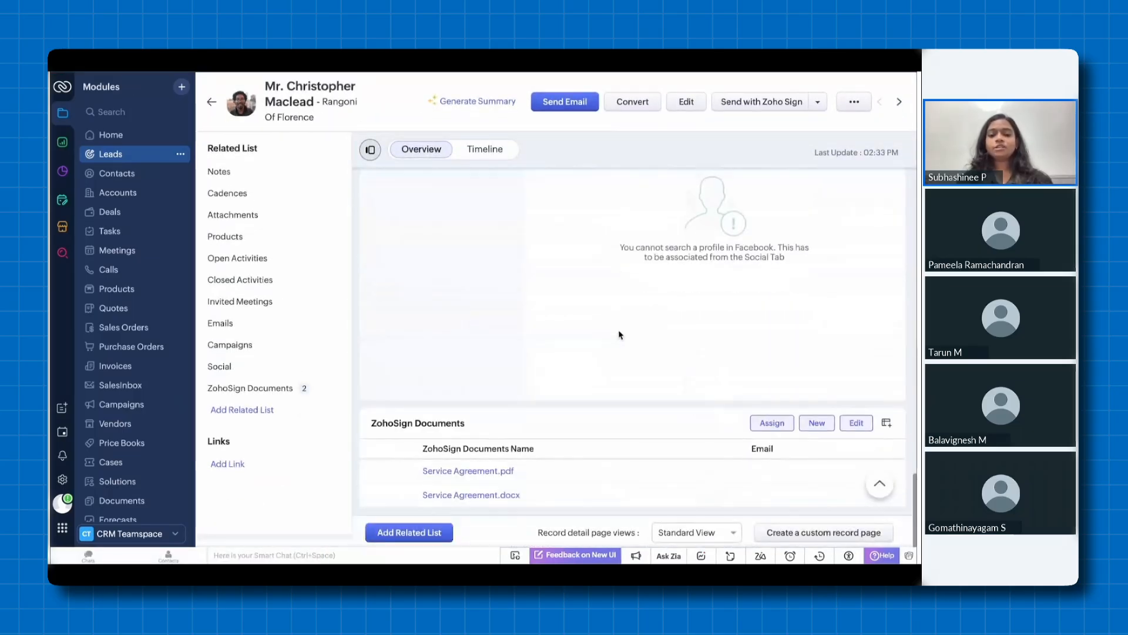
left_click(515, 496)
scroll(515, 498, "down", 3)
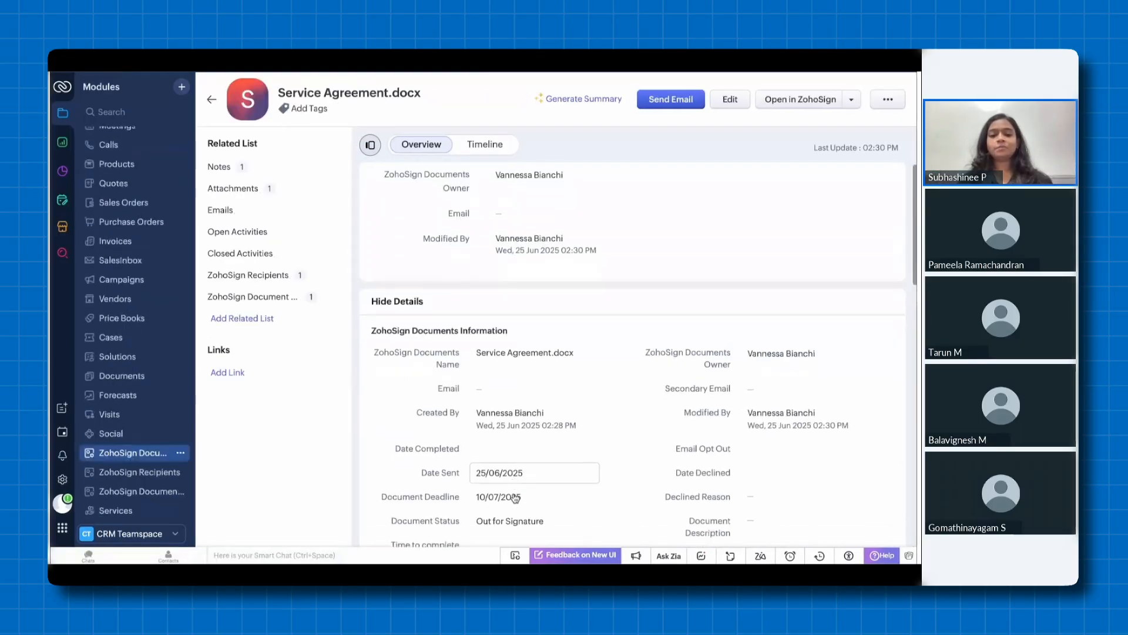
scroll(515, 498, "down", 1)
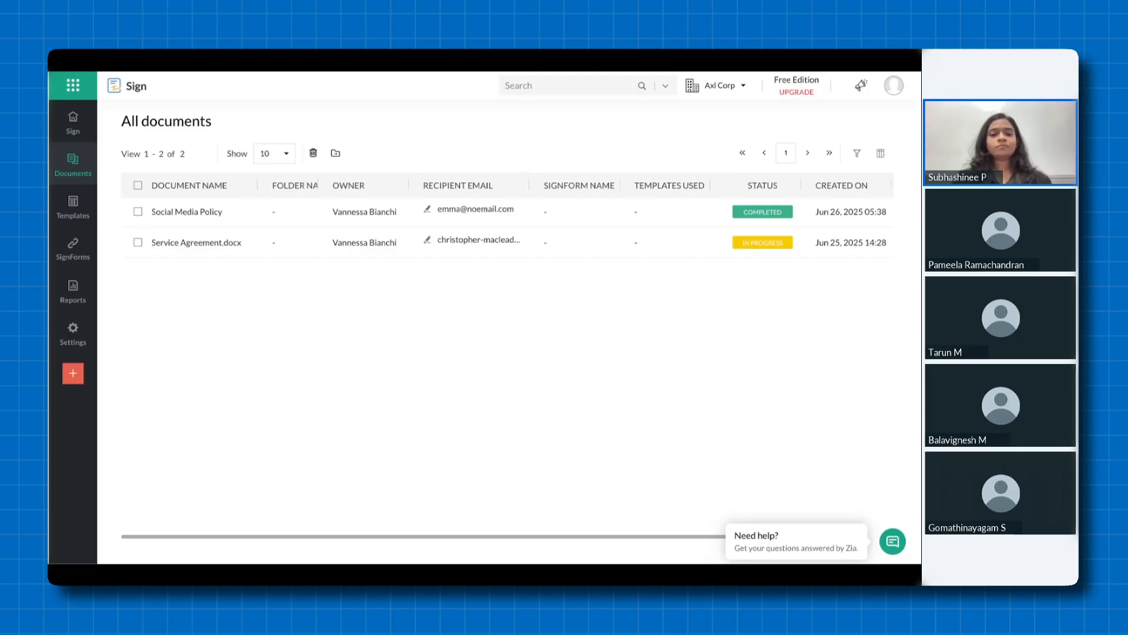
Advance the presentation from the Zoho Sign documents demo to the Resources slide
key("Right")
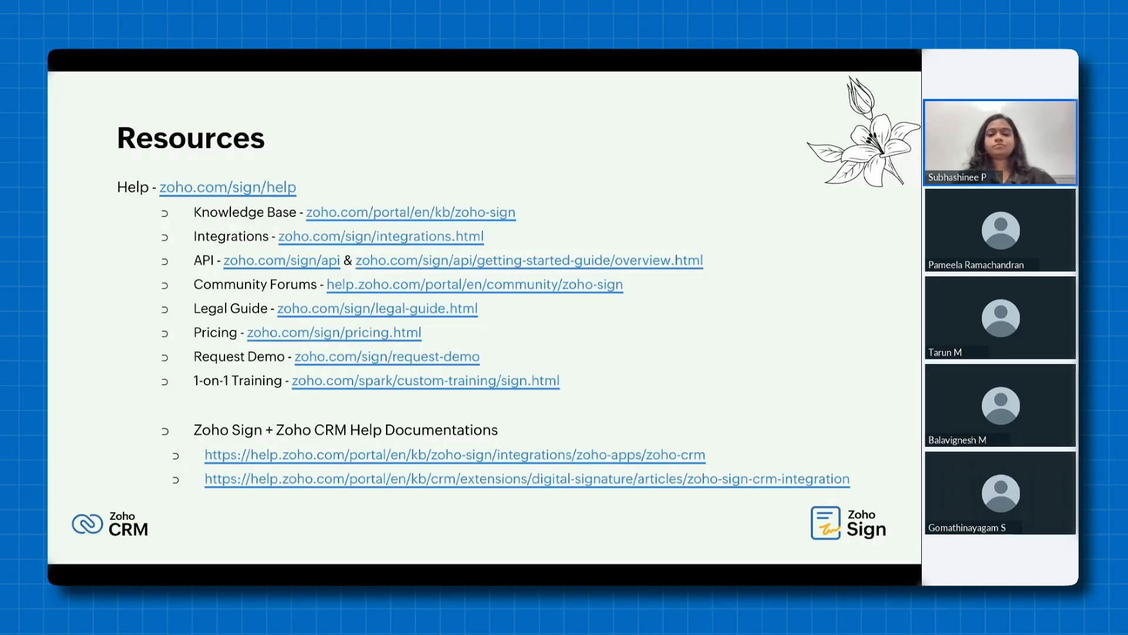